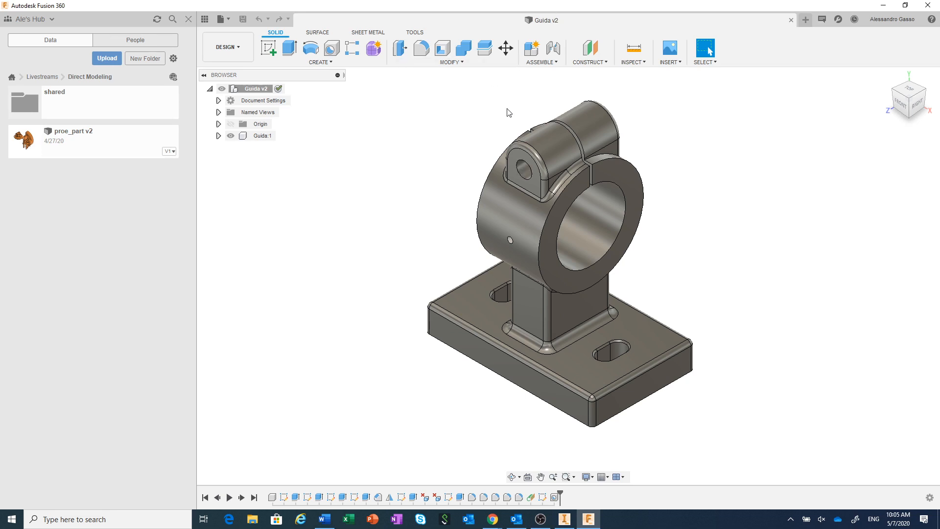
- Examine the dimensions of Sketch4 among the Guida component's model parameters and close the parameter table
click(451, 63)
click(431, 288)
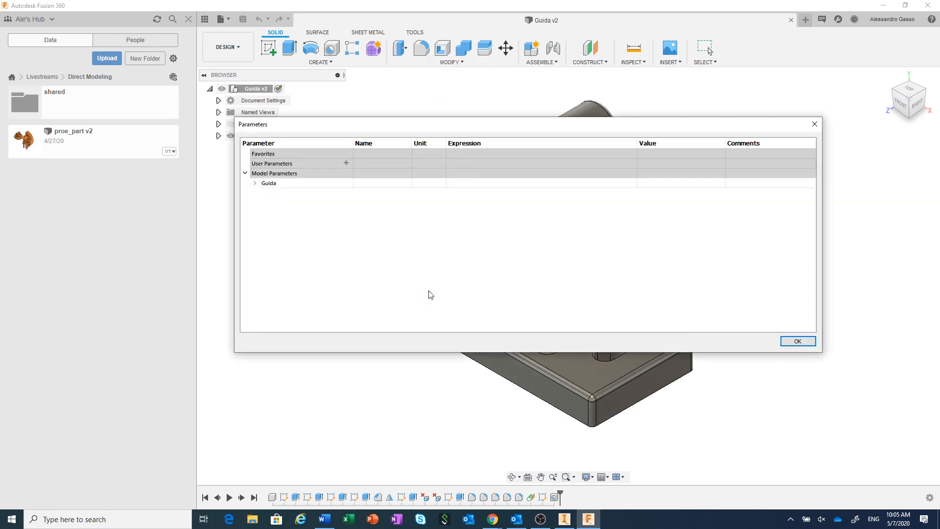
click(254, 183)
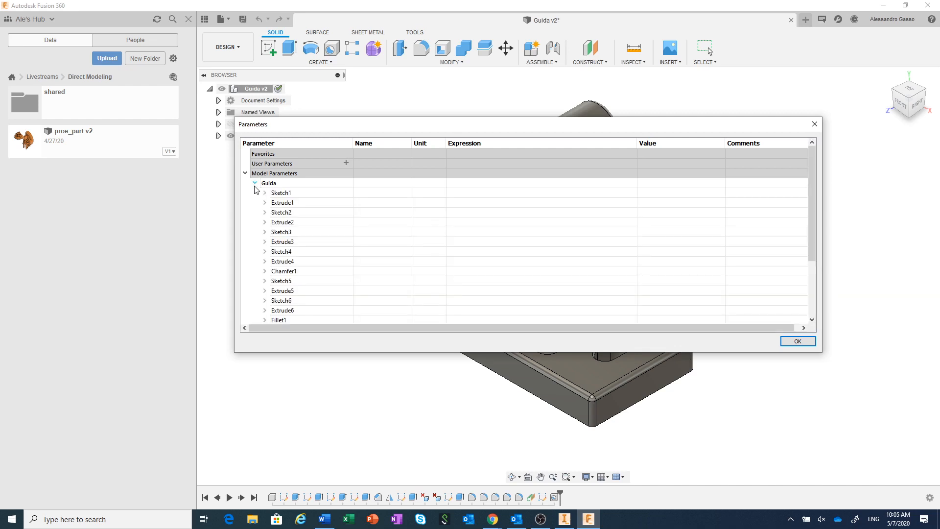
click(265, 251)
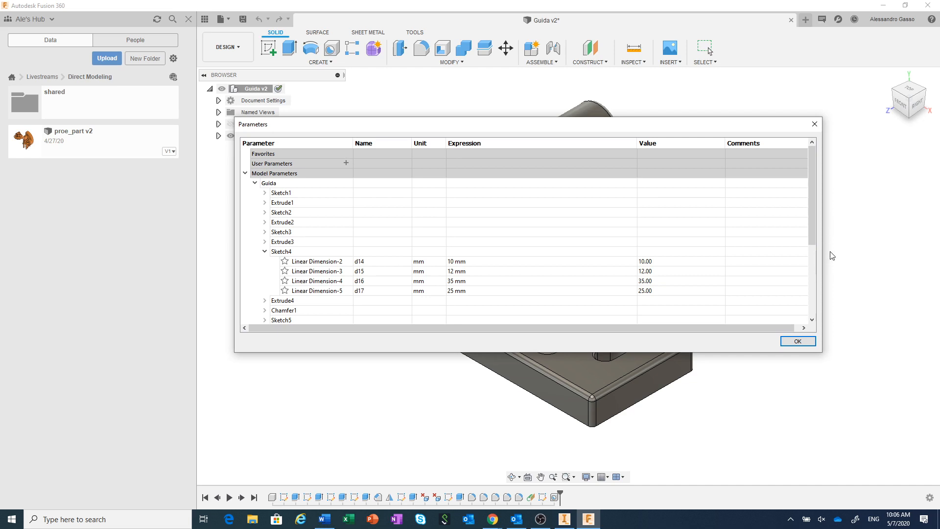
click(815, 124)
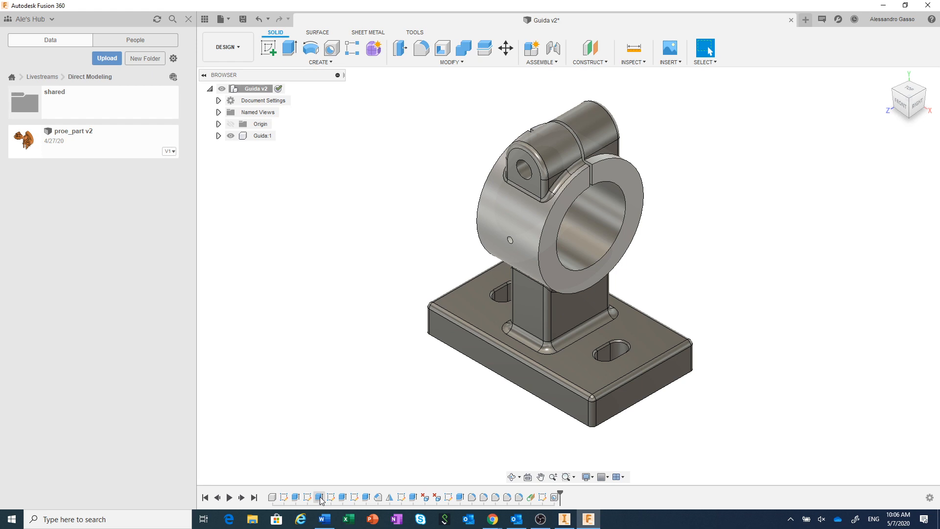
- Roll the design history back to just after Extrude5, the extrusion that forms the lug above the ring
click(512, 477)
mouse_move(547, 372)
mouse_down()
mouse_move(549, 346)
mouse_move(541, 353)
mouse_up()
right_click(507, 392)
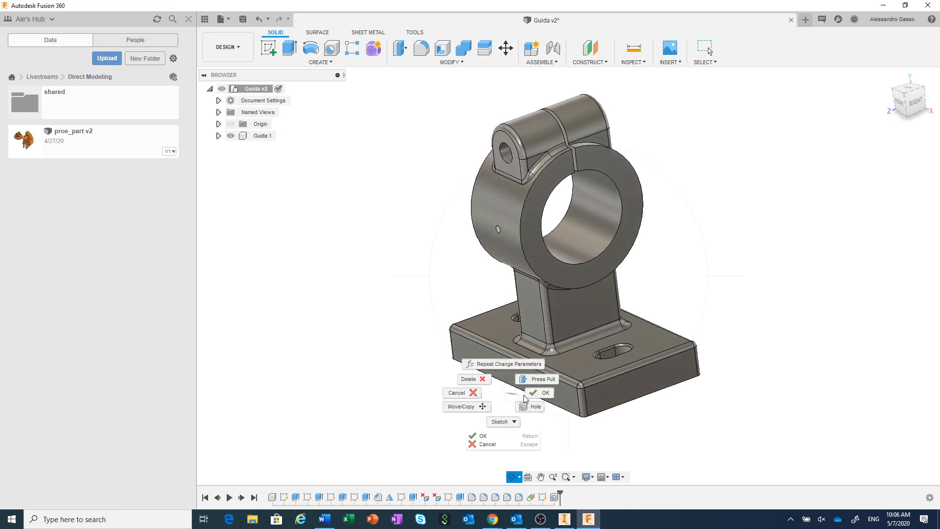
click(526, 395)
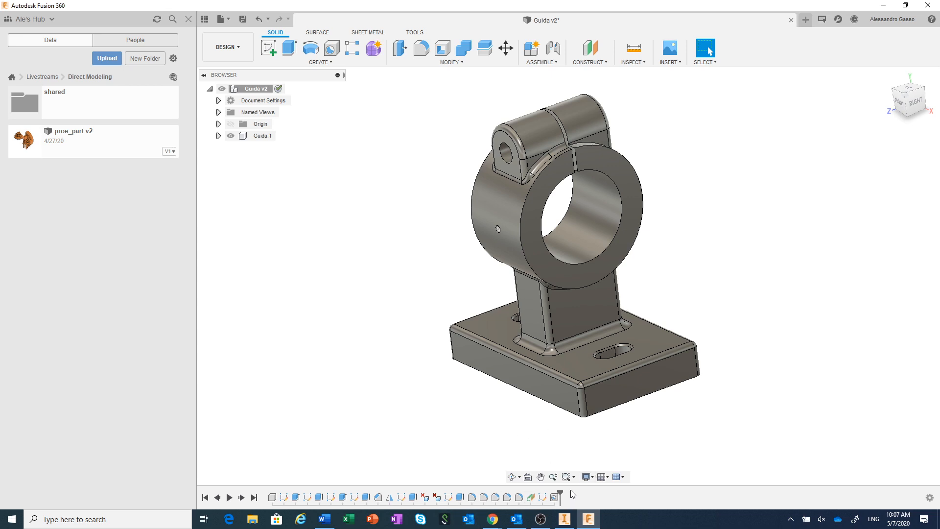
drag(560, 494, 418, 495)
scroll(571, 322, up, 3)
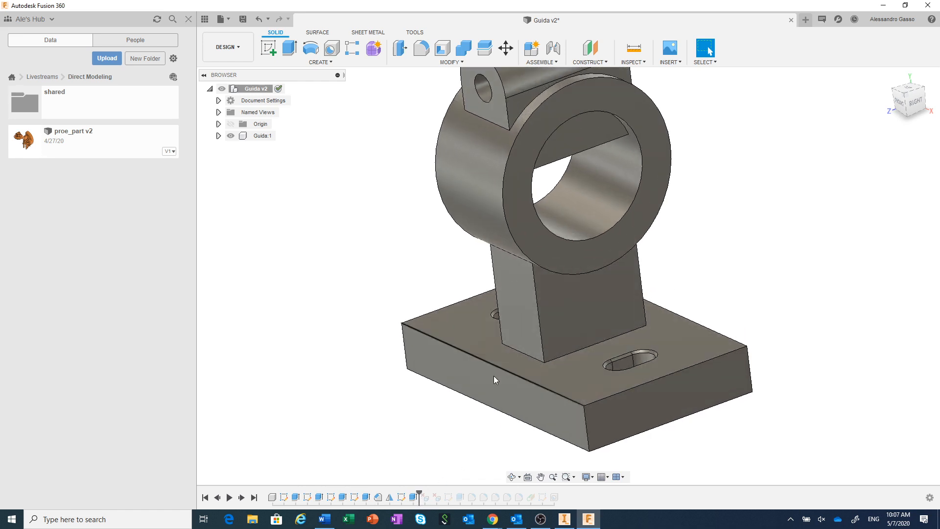
scroll(456, 430, down, 1)
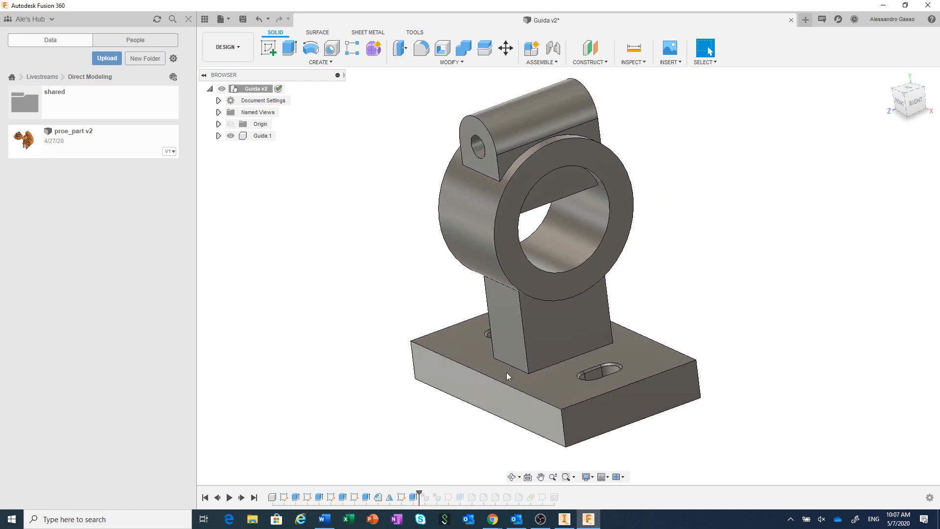
scroll(562, 208, up, 2)
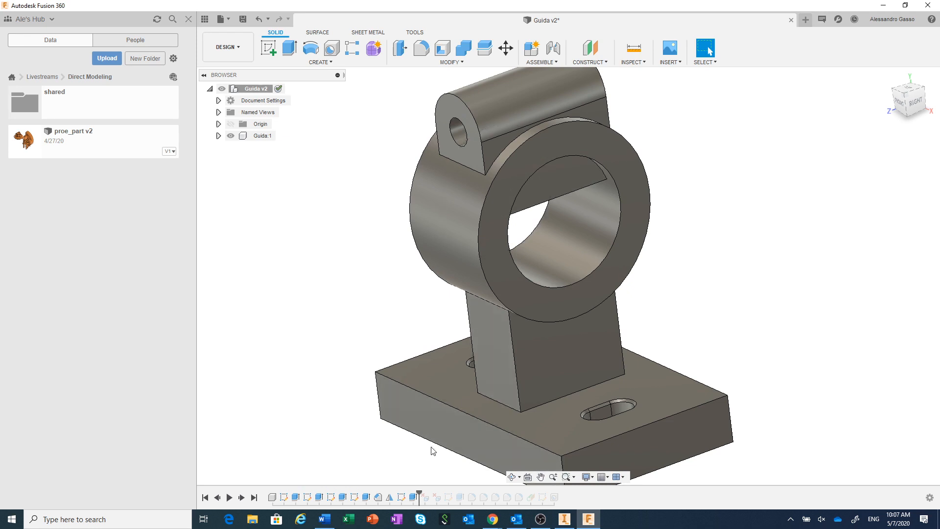
- Open the lug's Extrude5 feature for editing and close it without changing anything
click(414, 499)
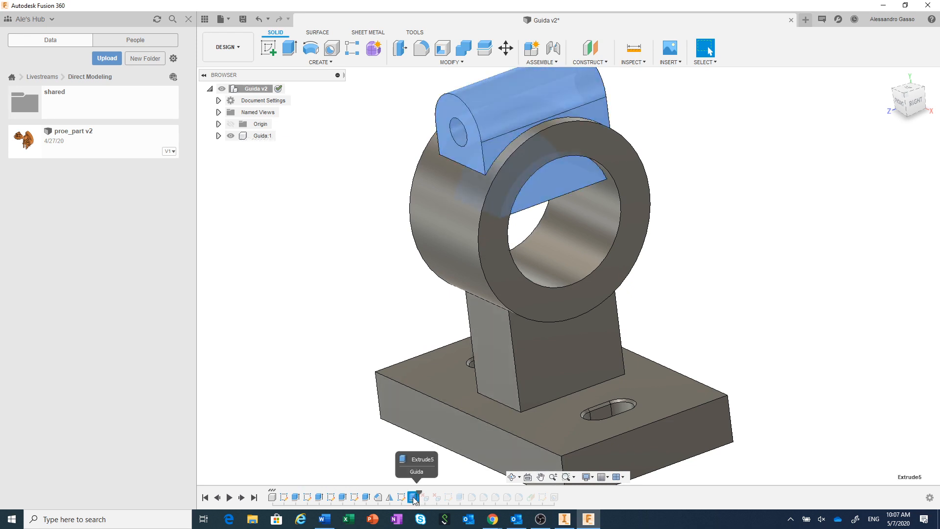
right_click(414, 499)
click(433, 398)
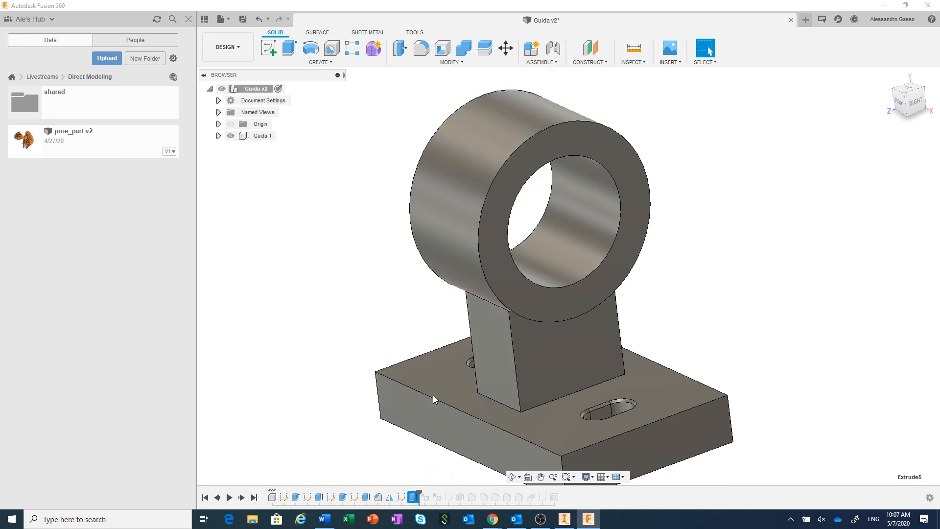
click(917, 272)
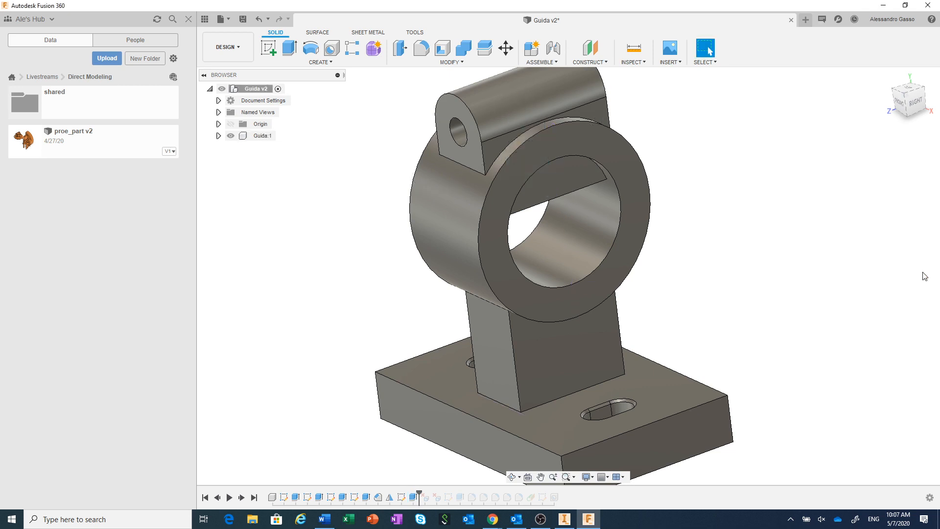
- Delete the faces of the lug portion that protrudes into the ring's bore, including the hidden rear face
scroll(683, 229, up, 3)
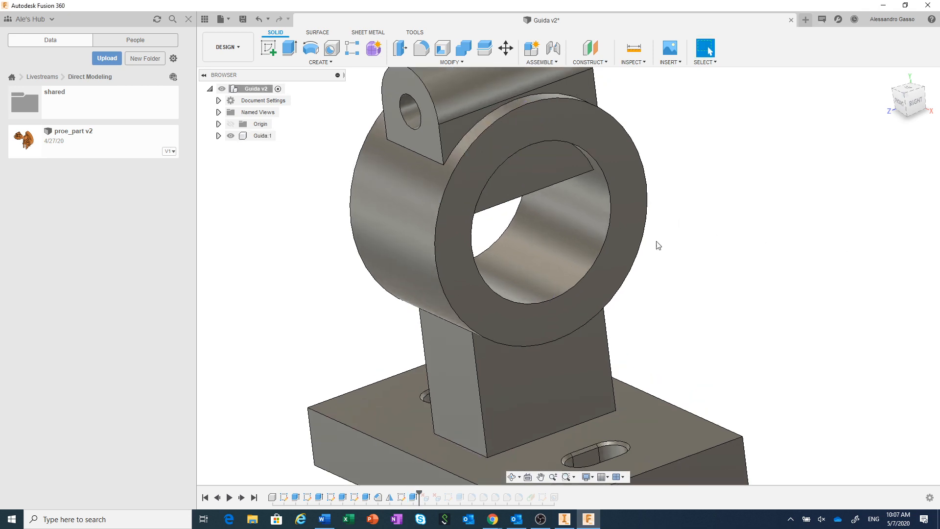
click(513, 476)
drag(518, 402, 531, 369)
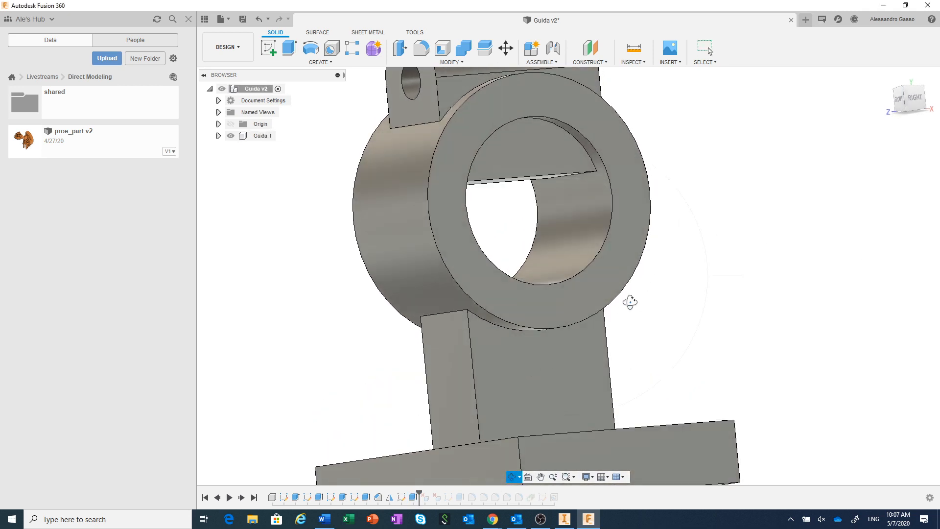
right_click(653, 302)
click(682, 302)
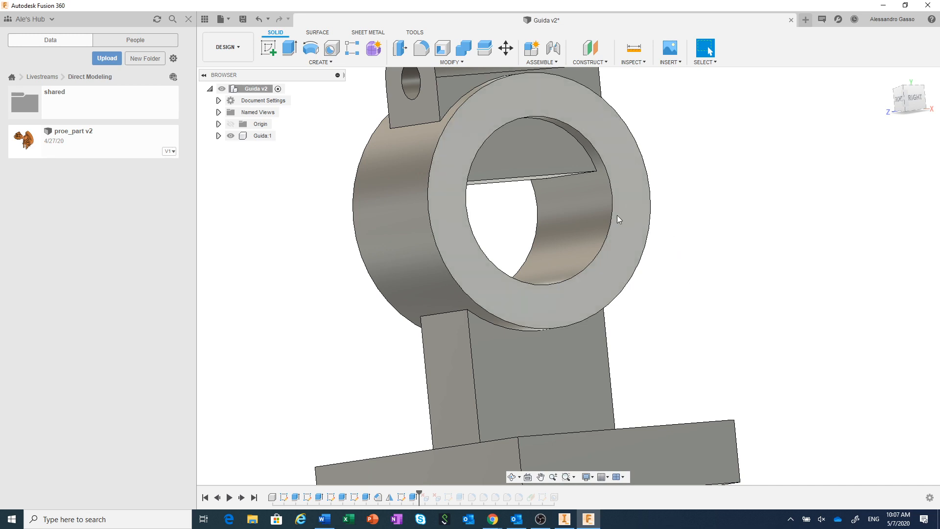
click(535, 159)
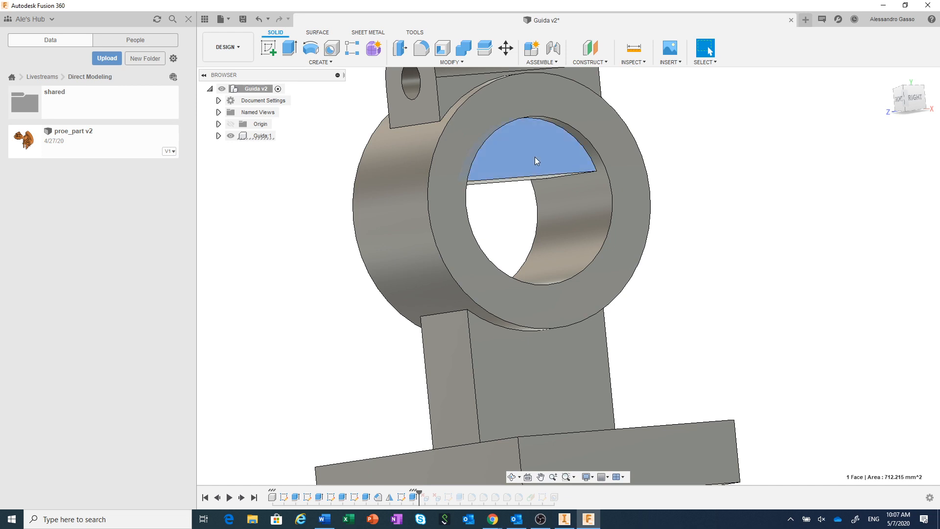
scroll(539, 176, up, 2)
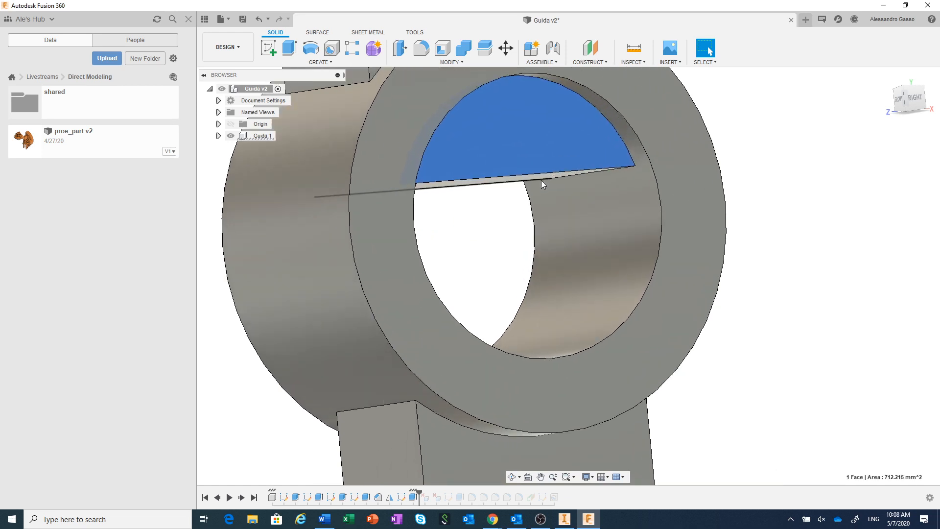
ctrl+click(541, 176)
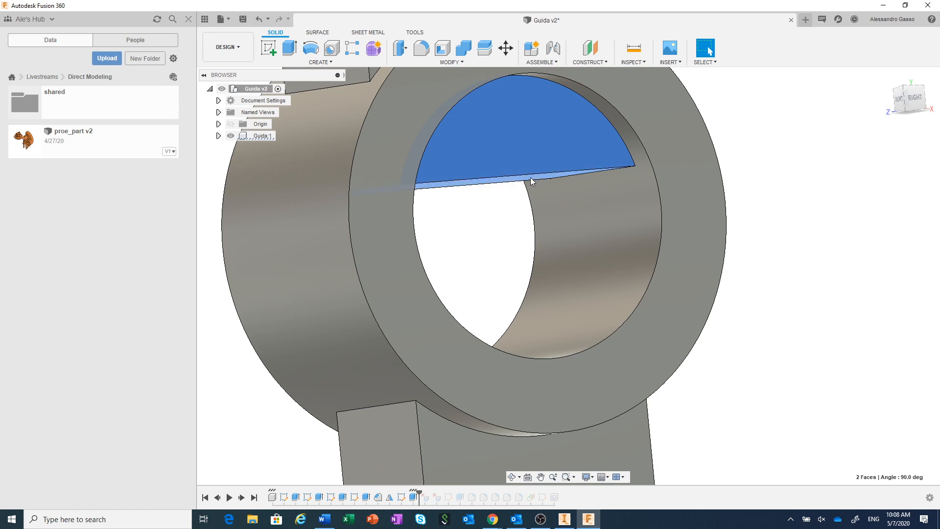
click(530, 177)
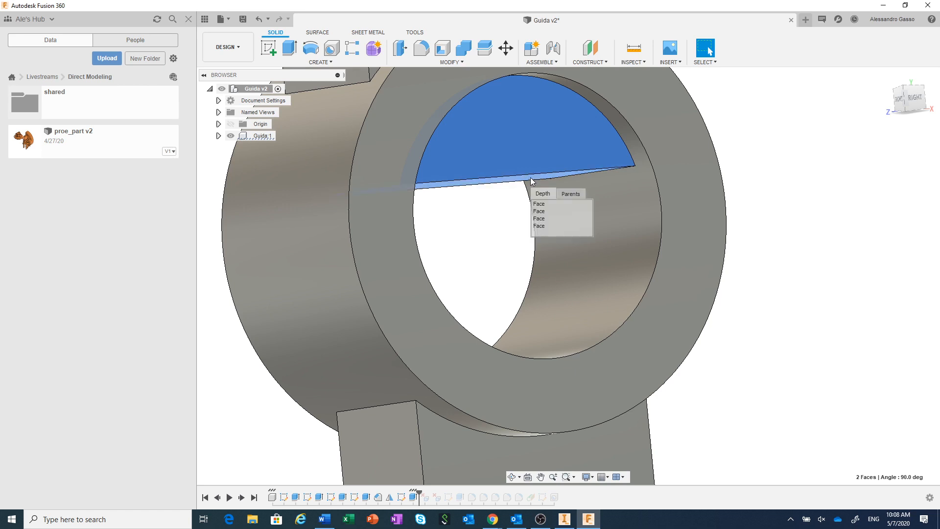
click(543, 209)
scroll(543, 208, down, 3)
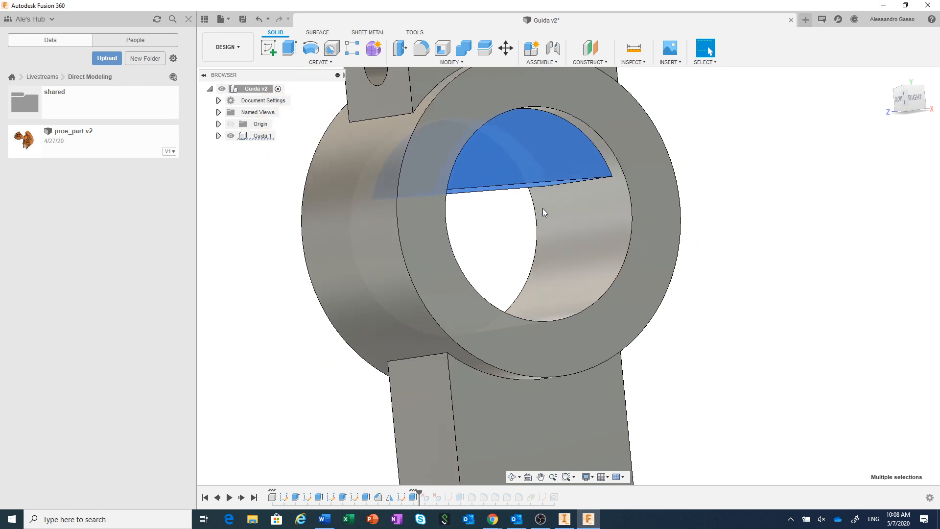
scroll(567, 203, down, 2)
right_click(728, 156)
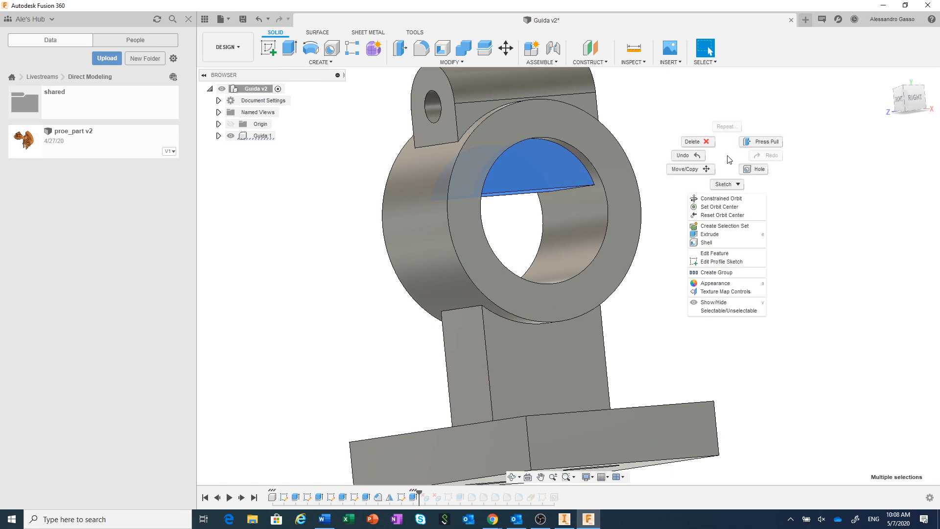
click(710, 147)
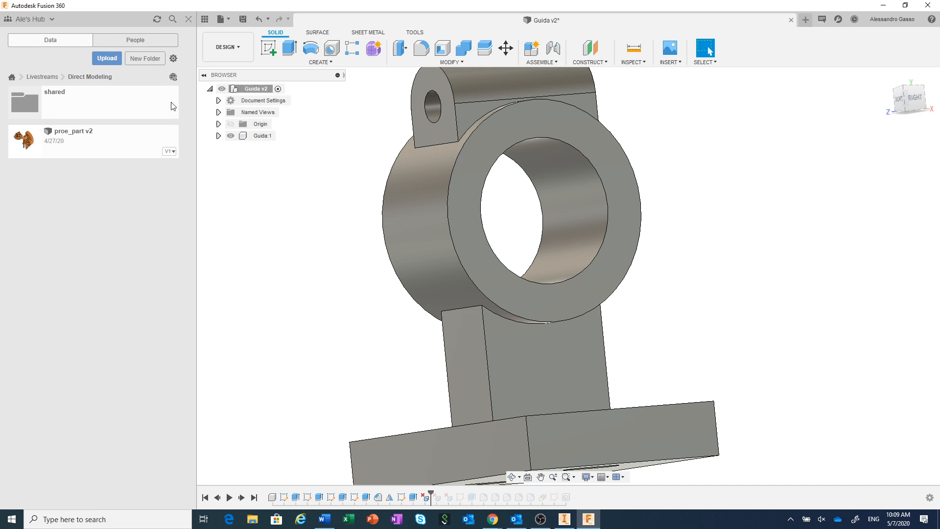
- Choose RHP 30.SLDPRT from the roller-bearing folder as the file to upload to Livestreams > Direct Modeling
click(108, 59)
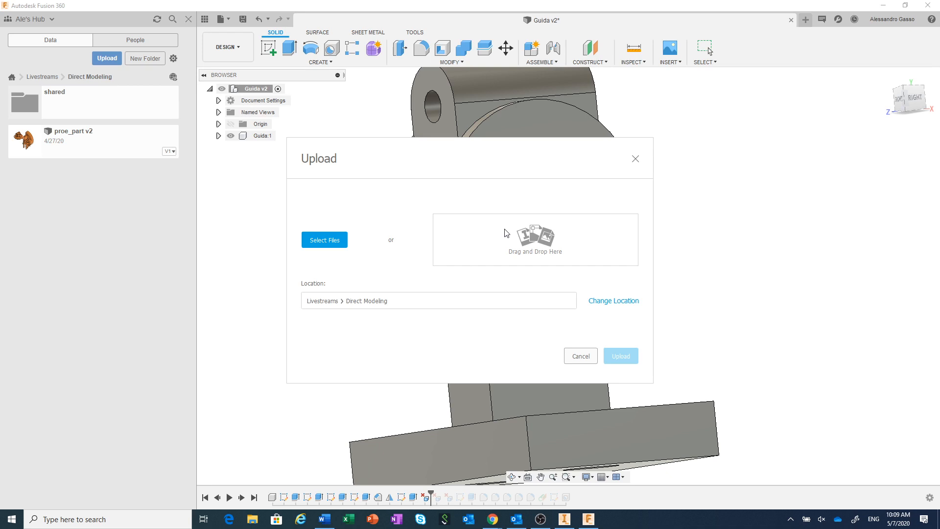
click(327, 241)
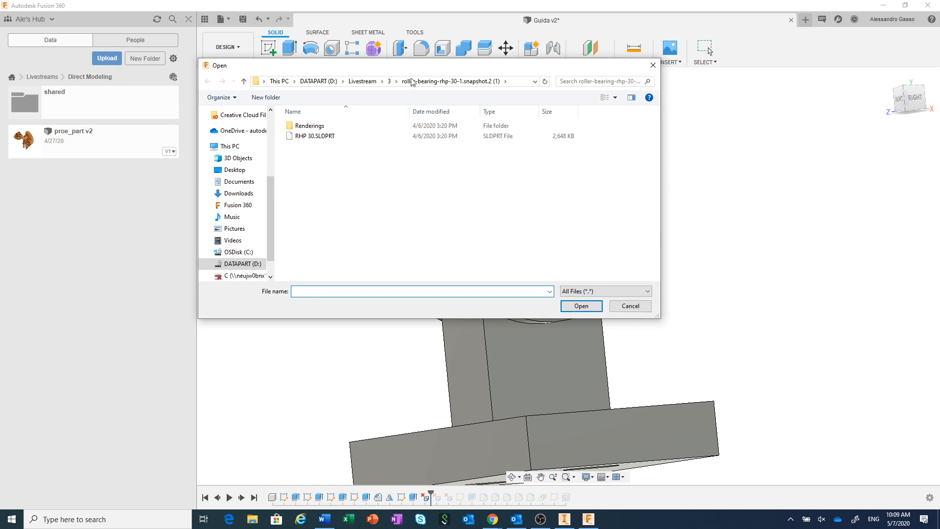
drag(408, 70, 462, 89)
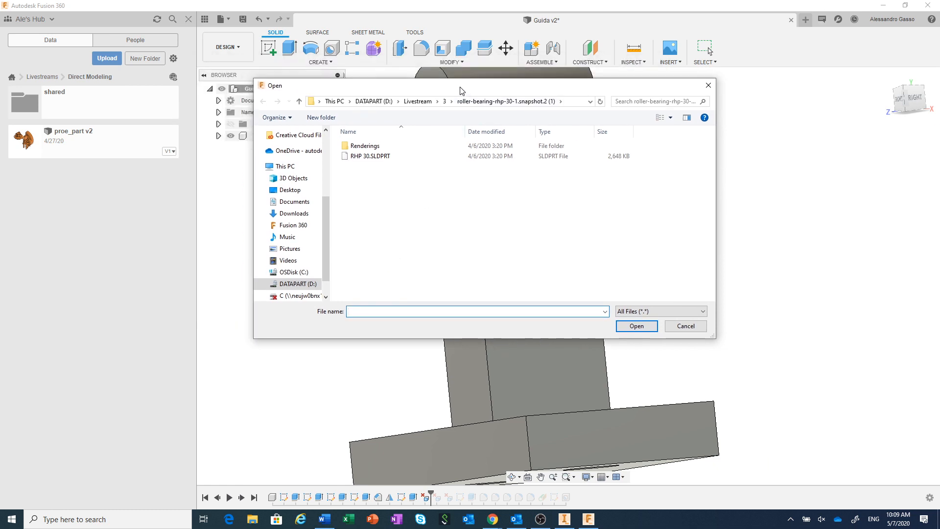
click(386, 160)
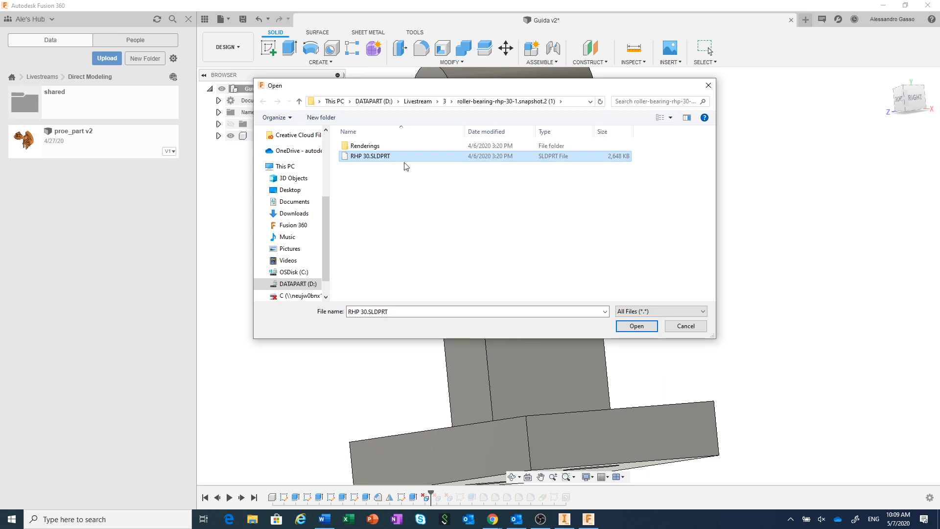
drag(622, 89, 606, 52)
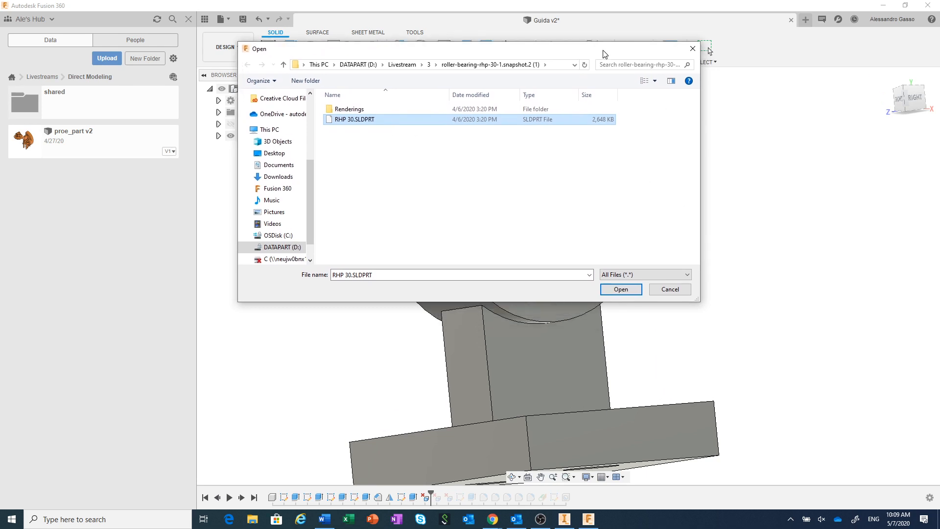
click(688, 275)
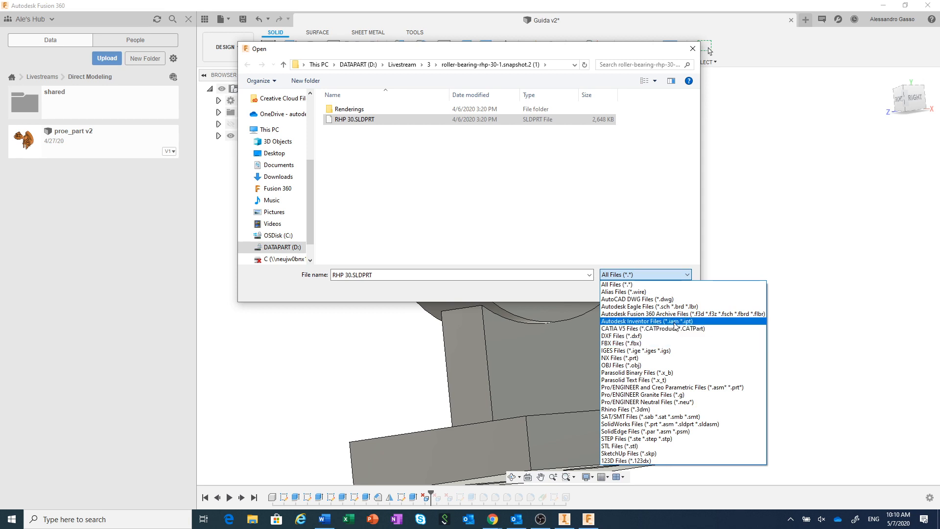
click(817, 339)
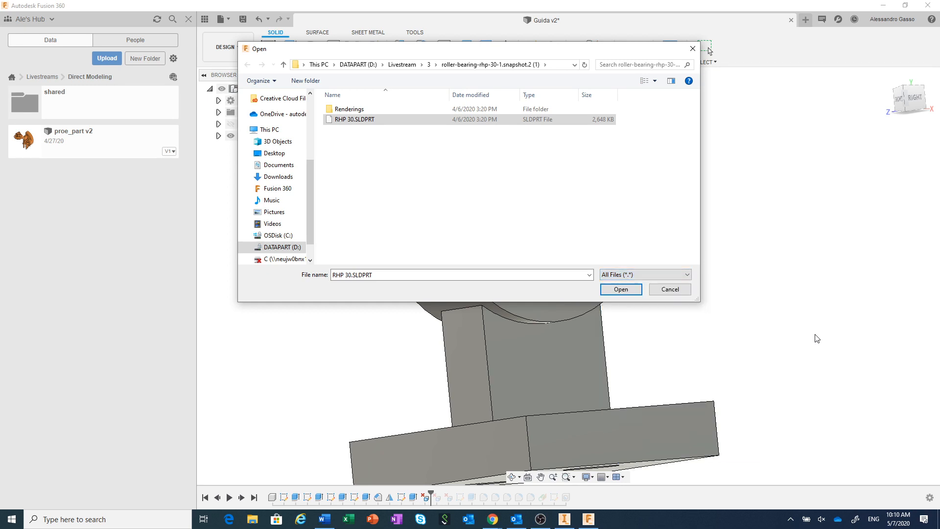
click(375, 121)
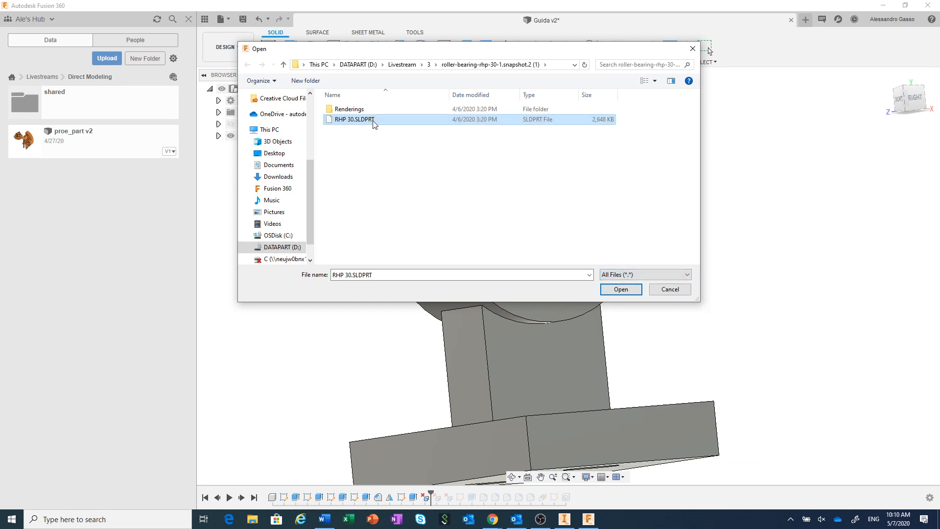
click(623, 290)
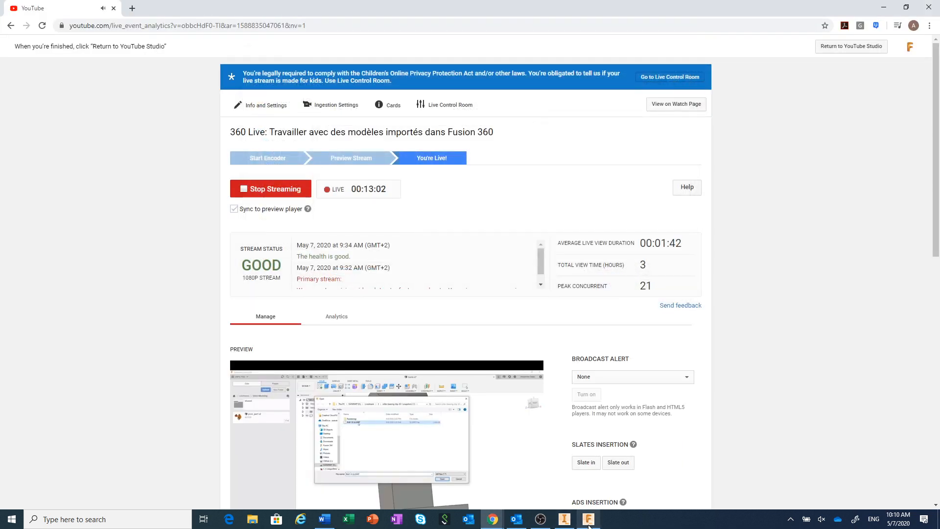
- Return to Fusion 360, upload the RHP 30 part, dismiss the job status and open the uploaded design
click(588, 520)
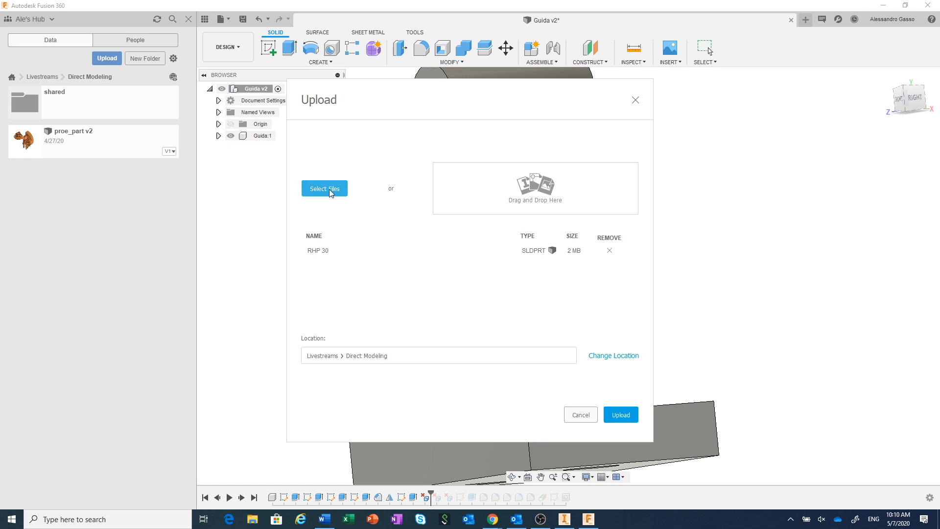
click(624, 415)
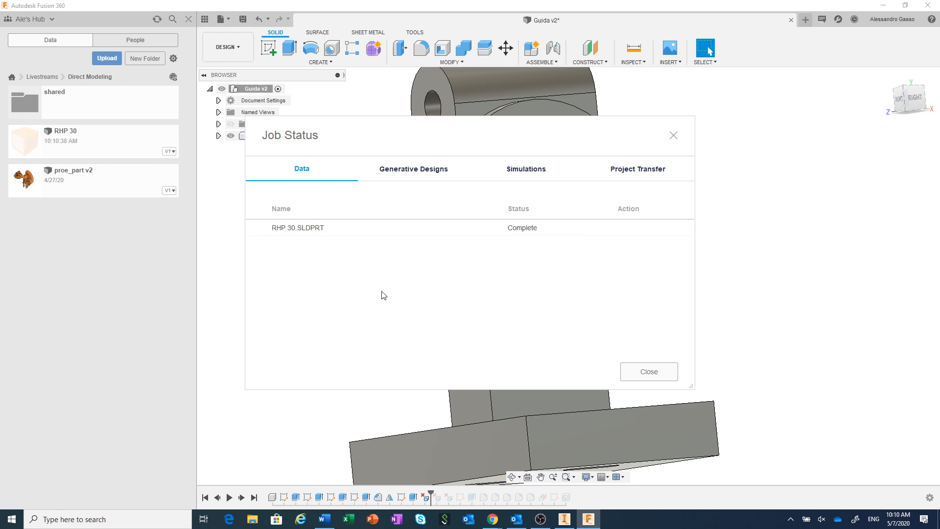
click(643, 376)
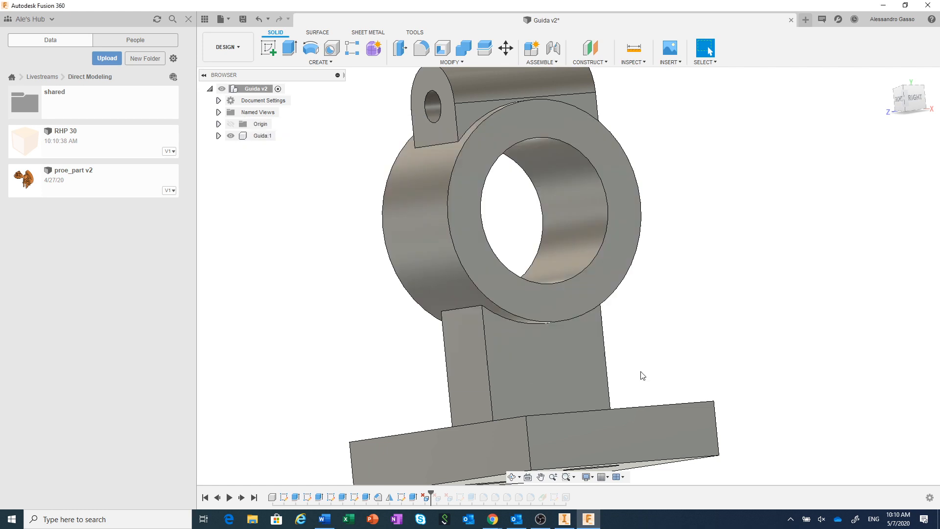
right_click(76, 152)
click(90, 154)
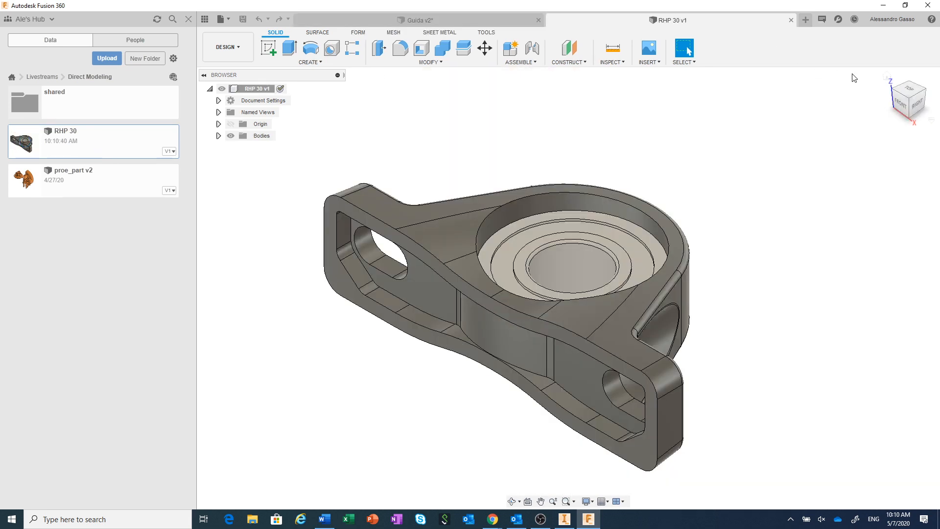
- Examine the imported bearing housing from its round-bore side and from above, including the RHP lettering up close
click(909, 91)
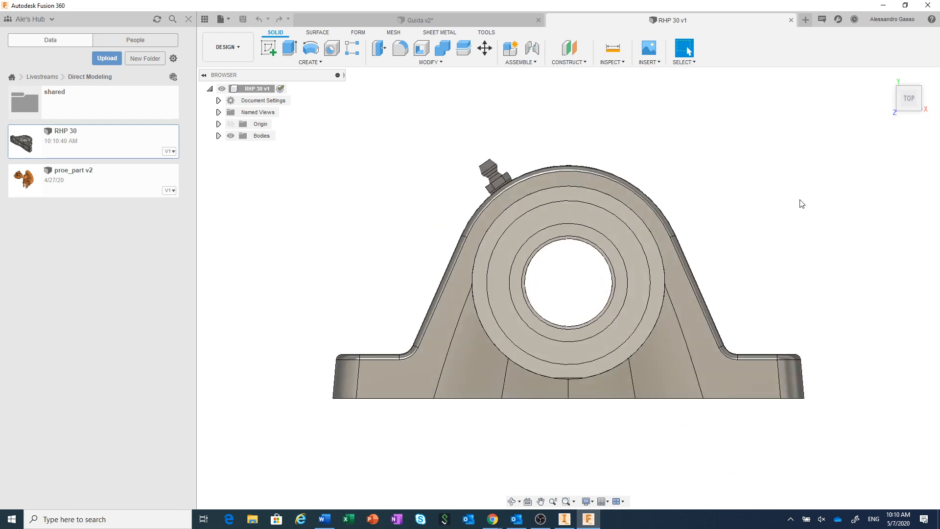
click(921, 91)
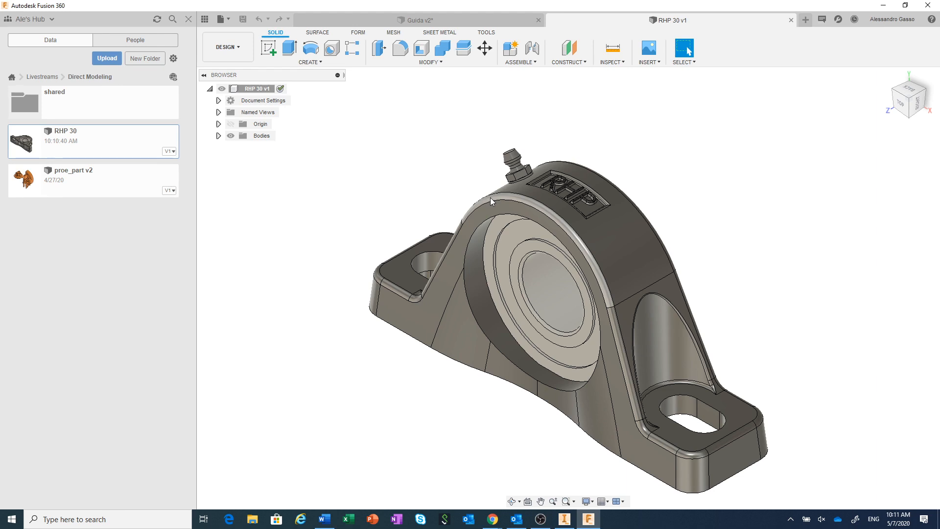
click(910, 92)
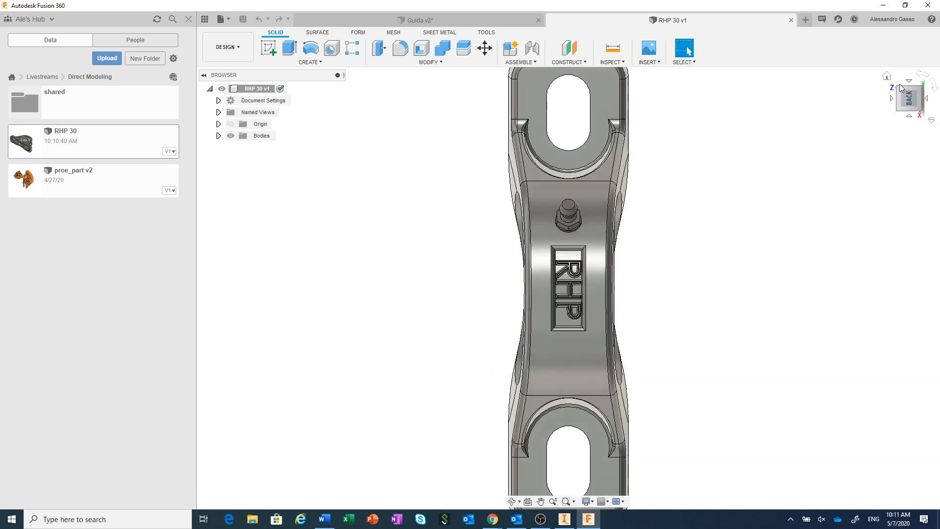
click(920, 75)
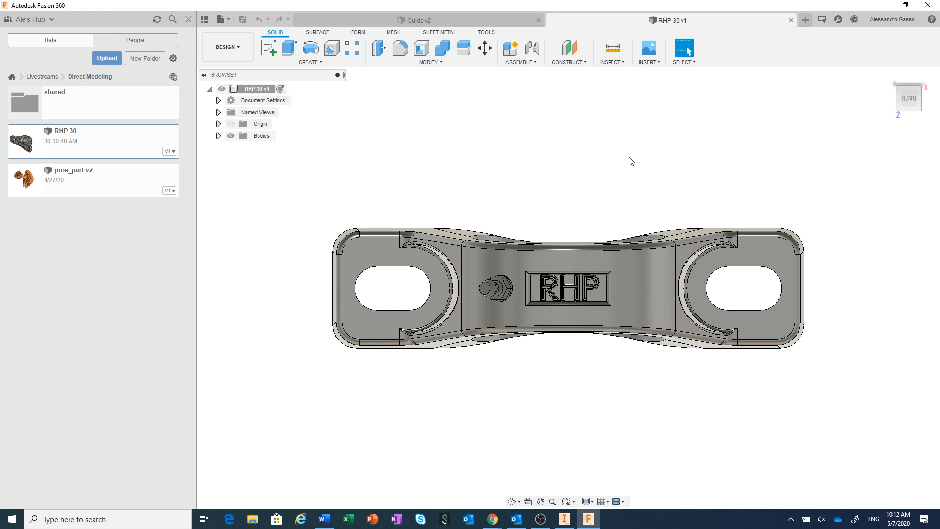
scroll(595, 360, up, 3)
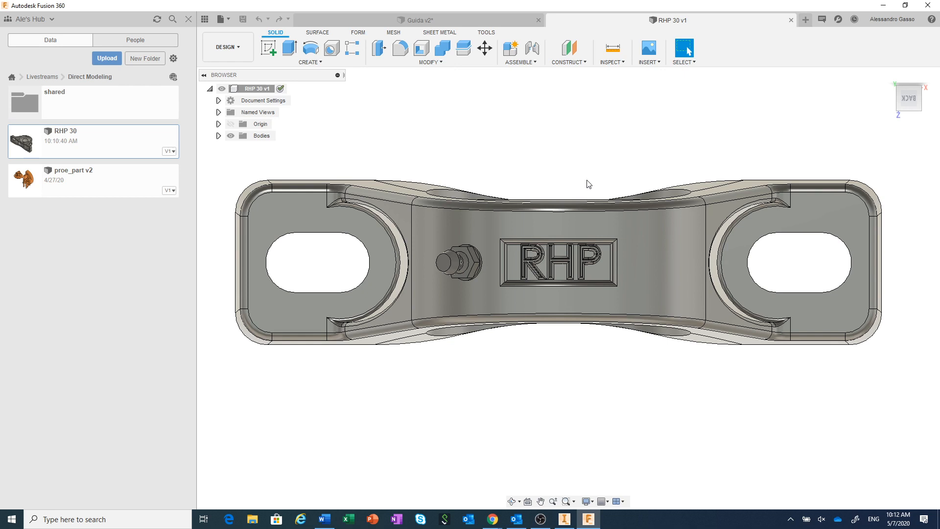
scroll(548, 272, up, 3)
scroll(570, 267, up, 2)
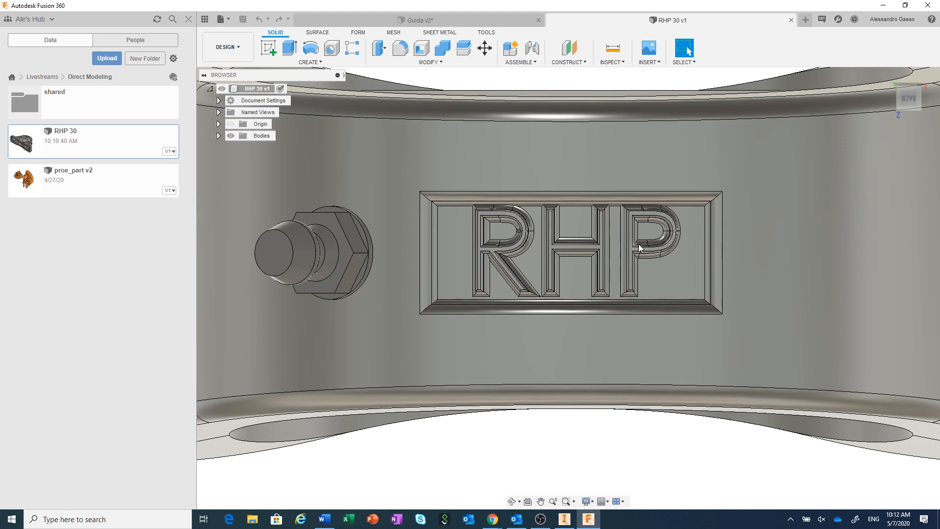
scroll(632, 242, down, 2)
scroll(633, 242, down, 3)
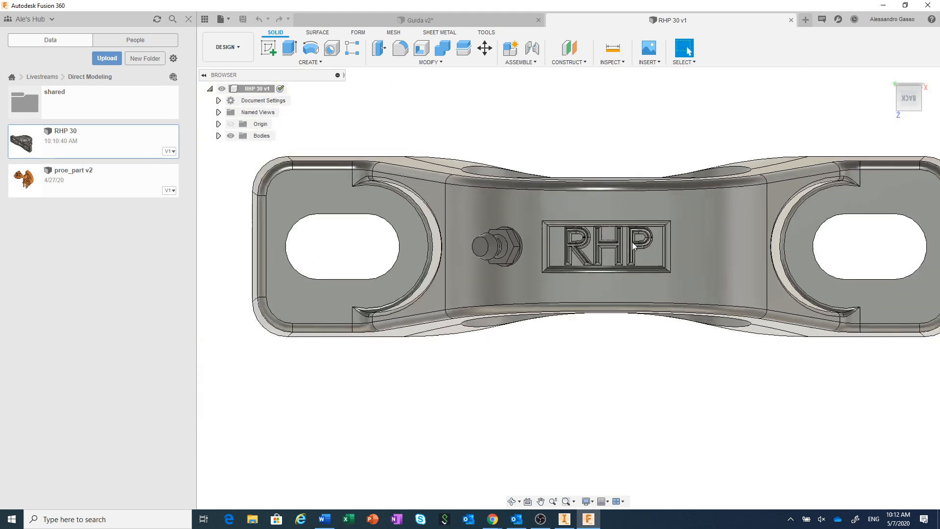
- Window-select only the faces of the framed RHP lettering on the housing, and clear the selection
click(542, 217)
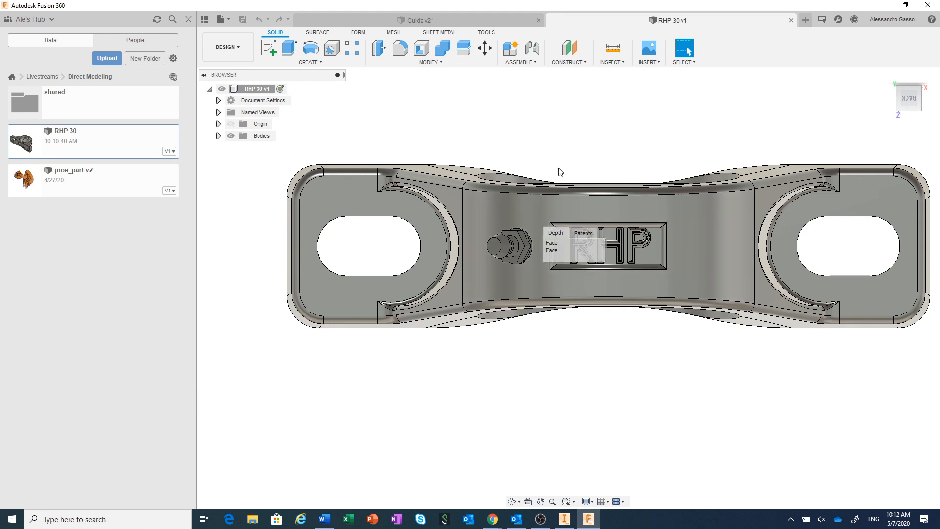
drag(544, 216, 672, 272)
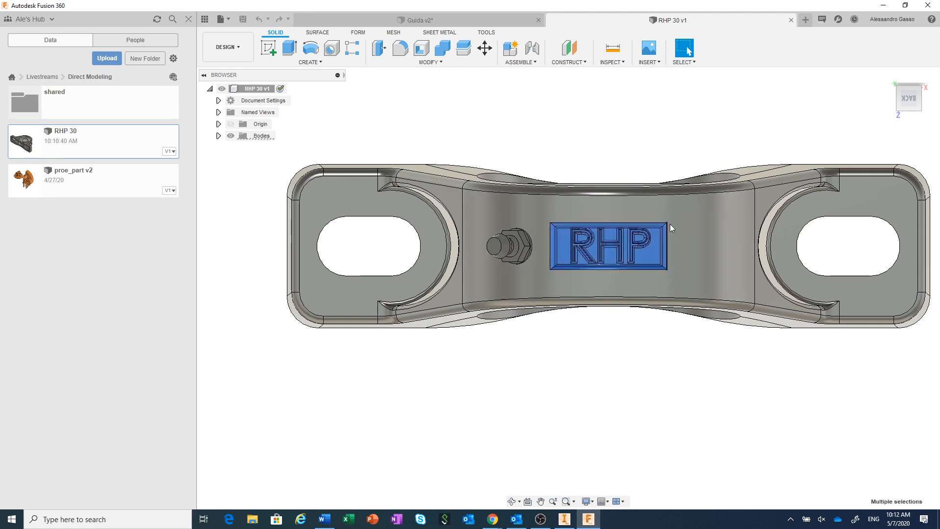
click(644, 167)
scroll(639, 176, up, 4)
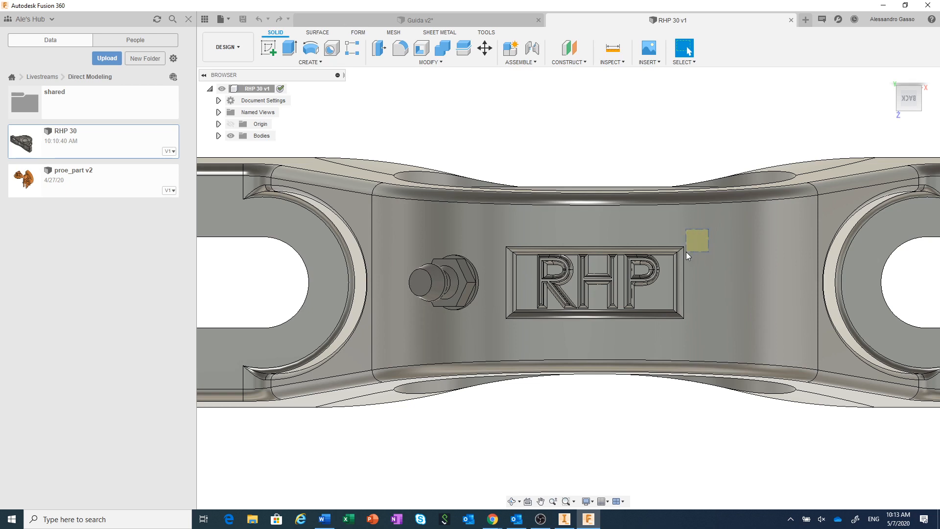
- Try a crossing selection around the RHP lettering, highlight Body1 in the expanded Bodies folder, and clear the selection
drag(686, 251, 492, 328)
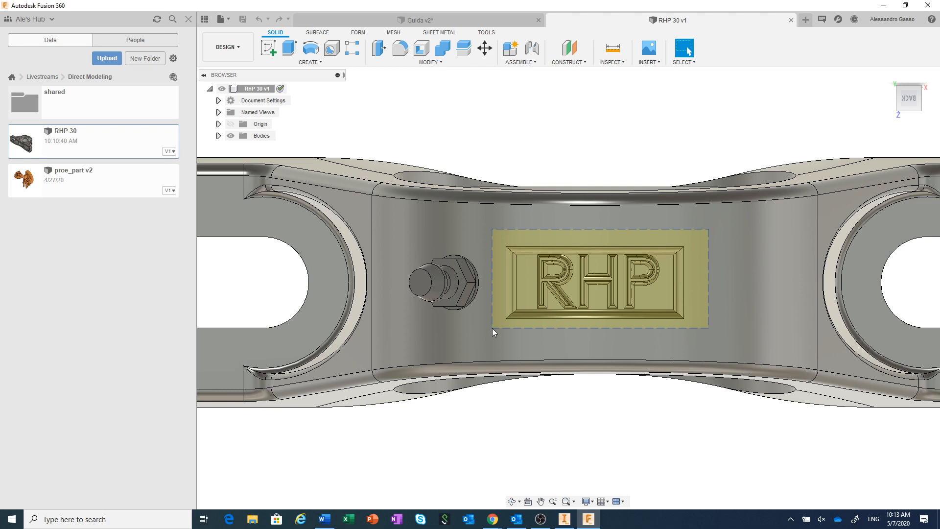
drag(492, 328, 492, 328)
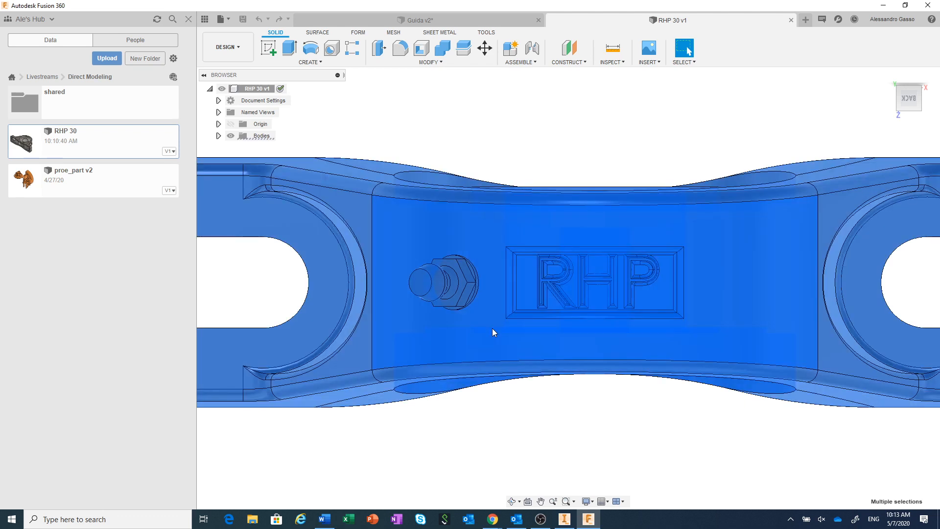
click(219, 136)
click(260, 148)
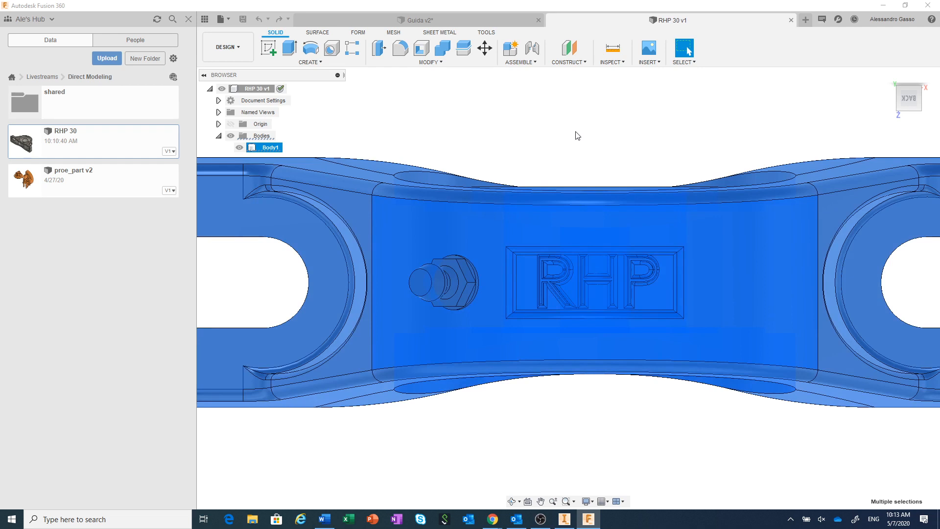
click(577, 135)
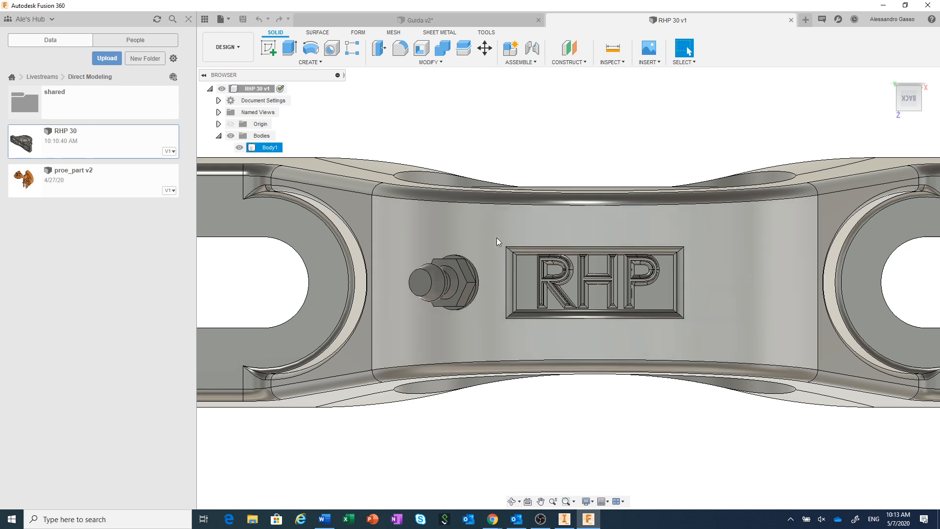
- Try a tight window selection around the RHP lettering and a wider one reaching the grease nipple, clearing each selection
drag(496, 237, 688, 322)
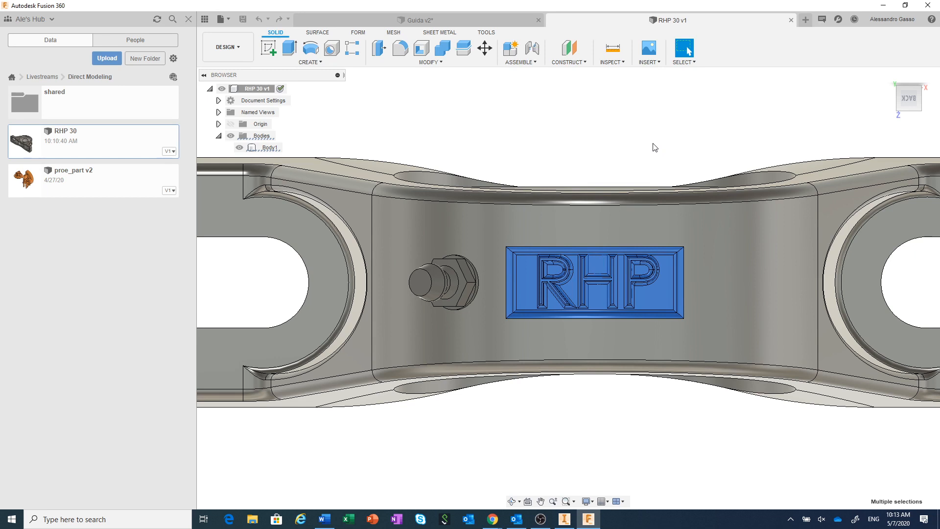
click(651, 146)
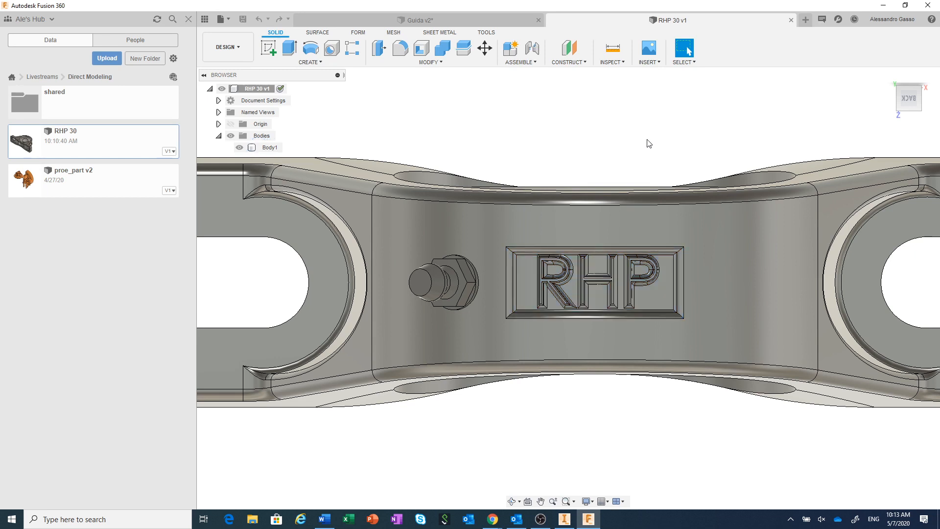
drag(443, 141, 751, 382)
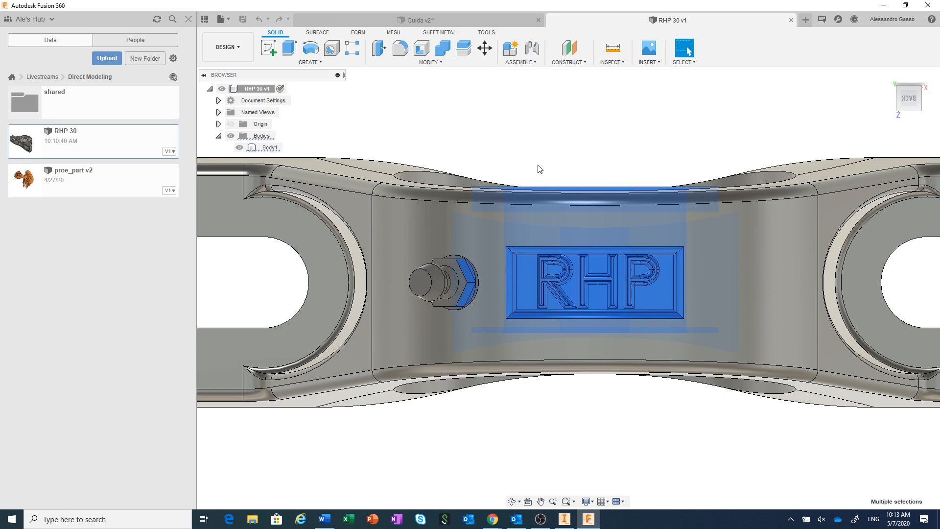
click(584, 160)
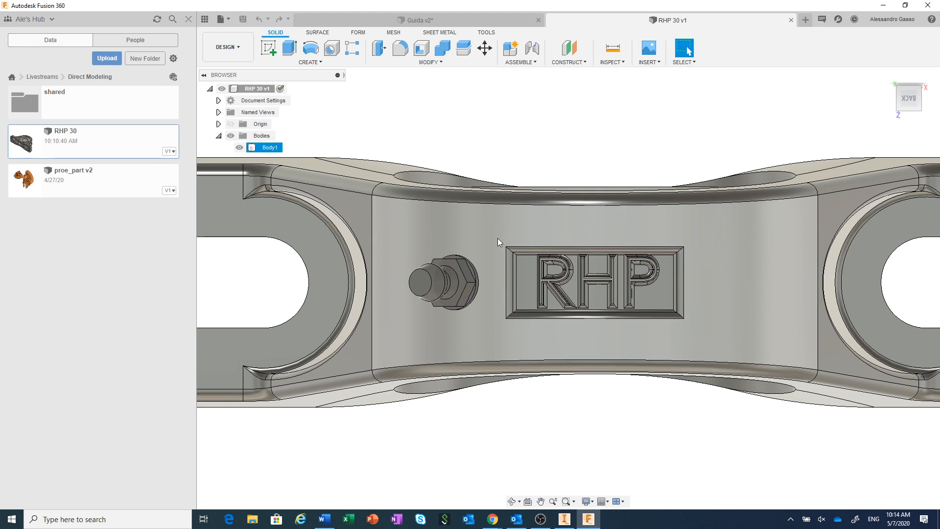
- Delete all faces of the RHP lettering and its rectangular frame from the curved surface of the housing
scroll(499, 240, up, 2)
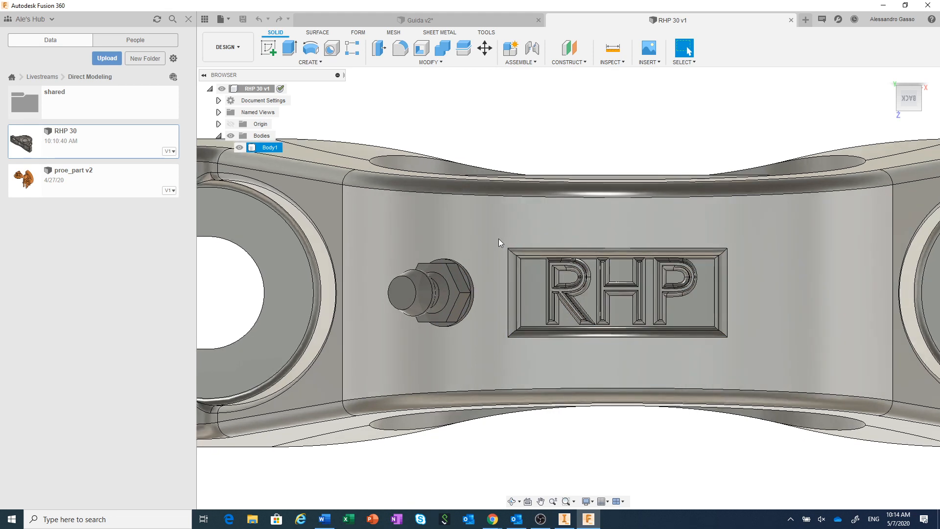
drag(502, 243, 733, 339)
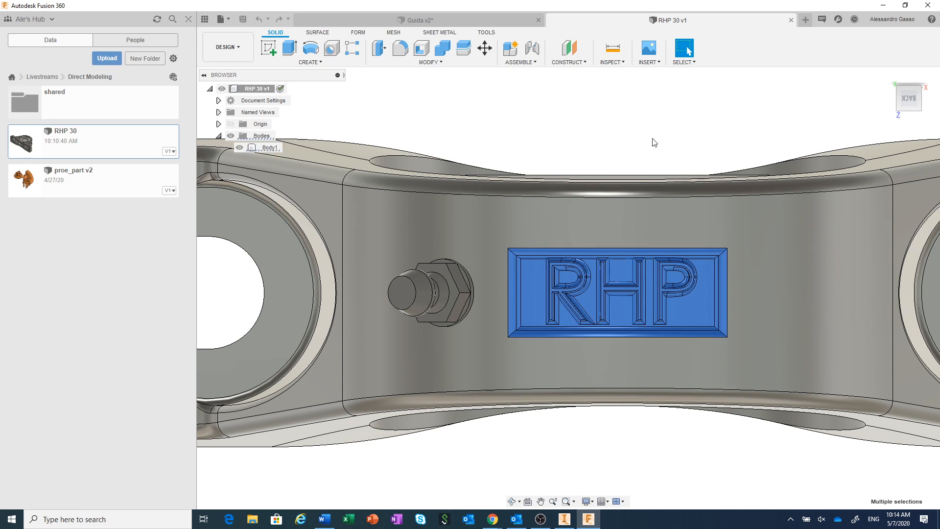
scroll(652, 142, down, 3)
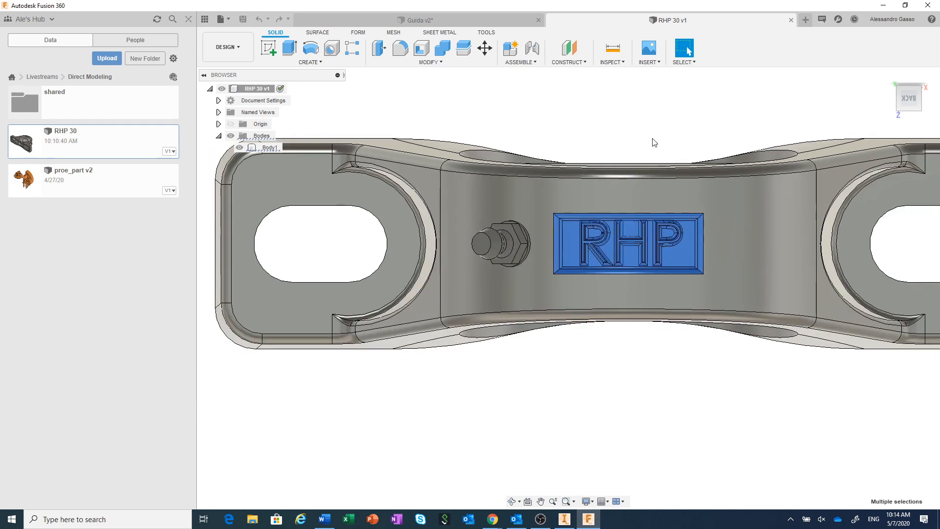
right_click(655, 114)
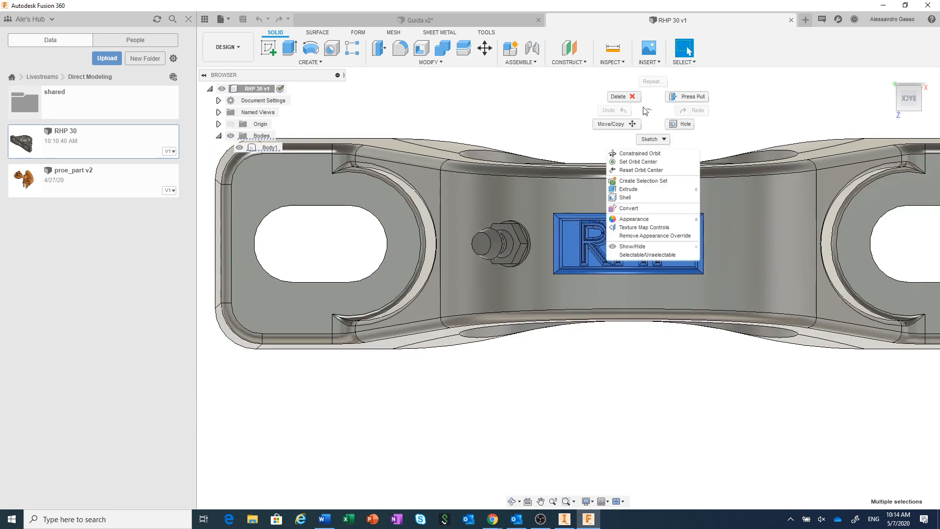
click(631, 96)
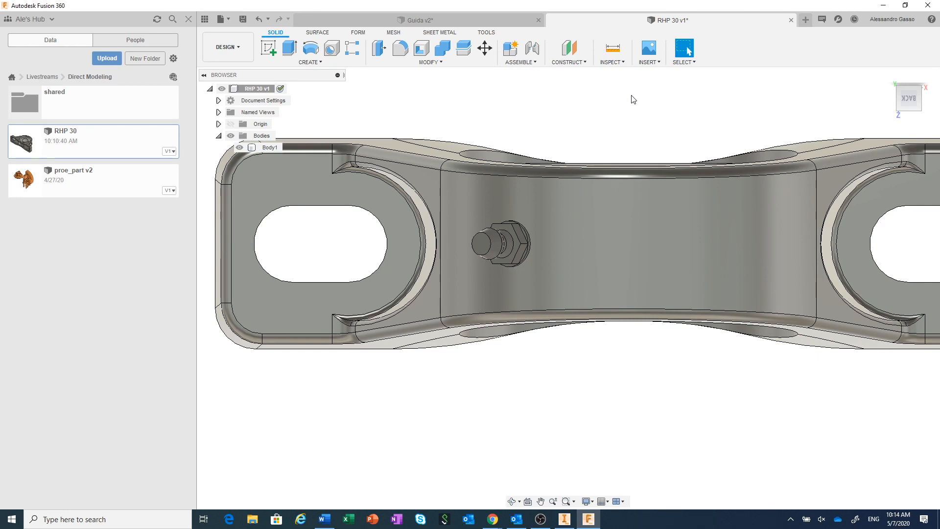
click(918, 156)
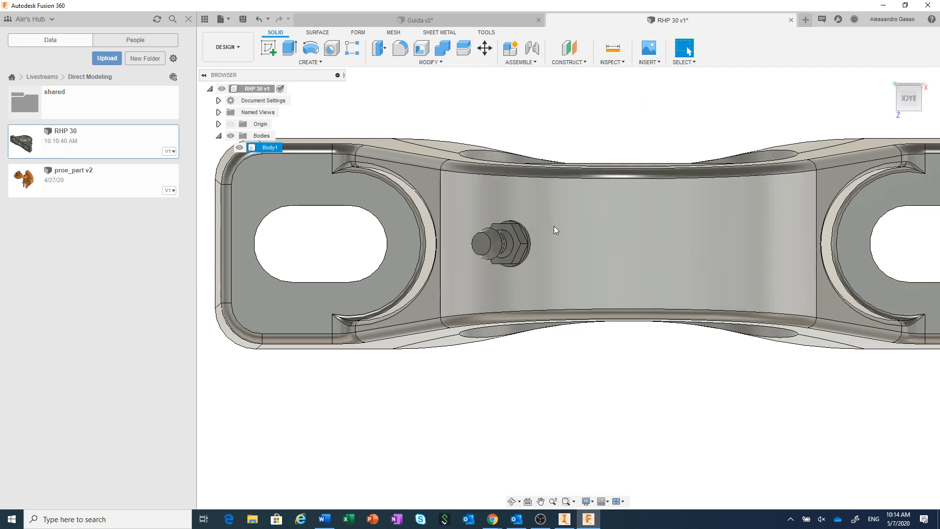
click(730, 132)
- Select all faces of the grease nipple in the Top view and start Move/Copy on them
click(909, 117)
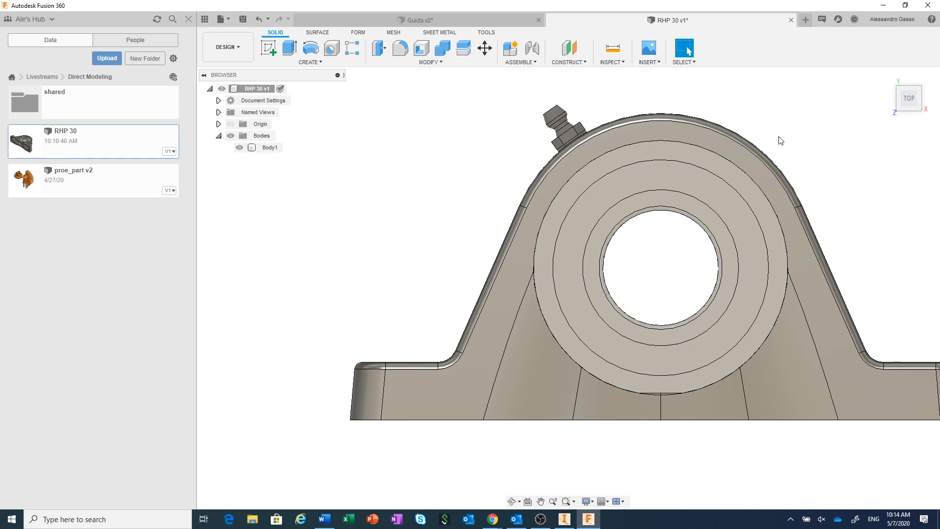
middle_drag(773, 139, 713, 181)
scroll(558, 140, up, 4)
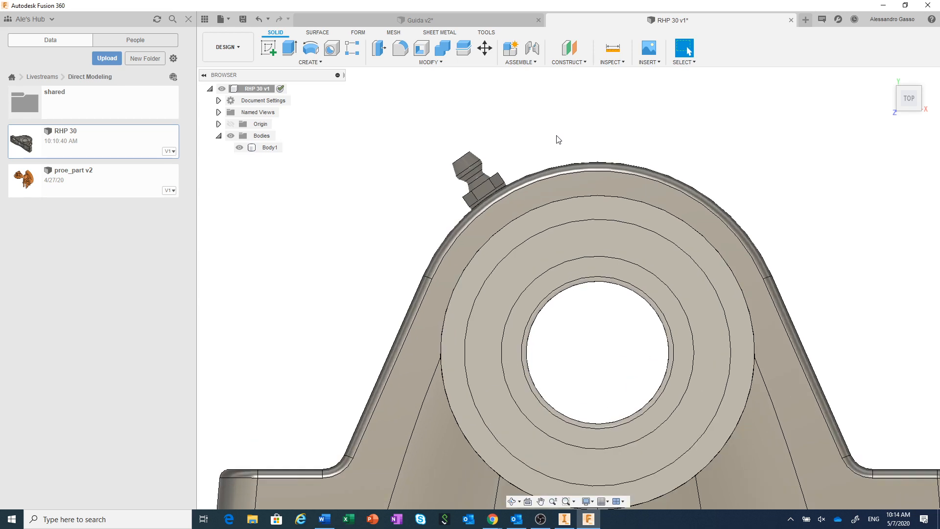
scroll(558, 139, up, 1)
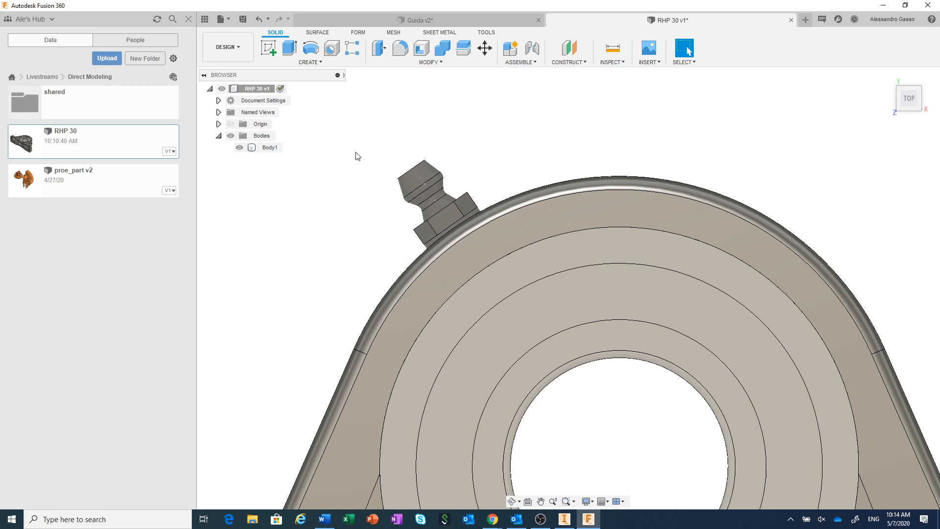
drag(355, 152, 505, 256)
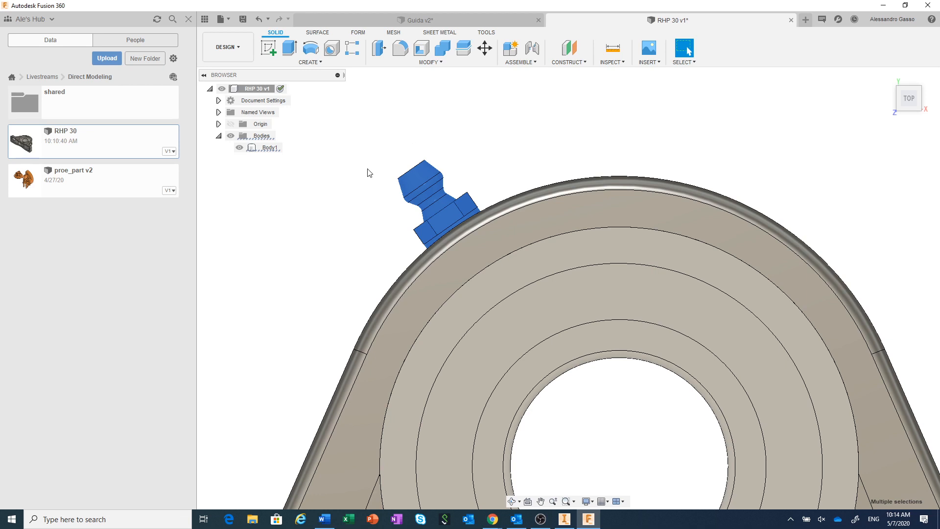
right_click(509, 102)
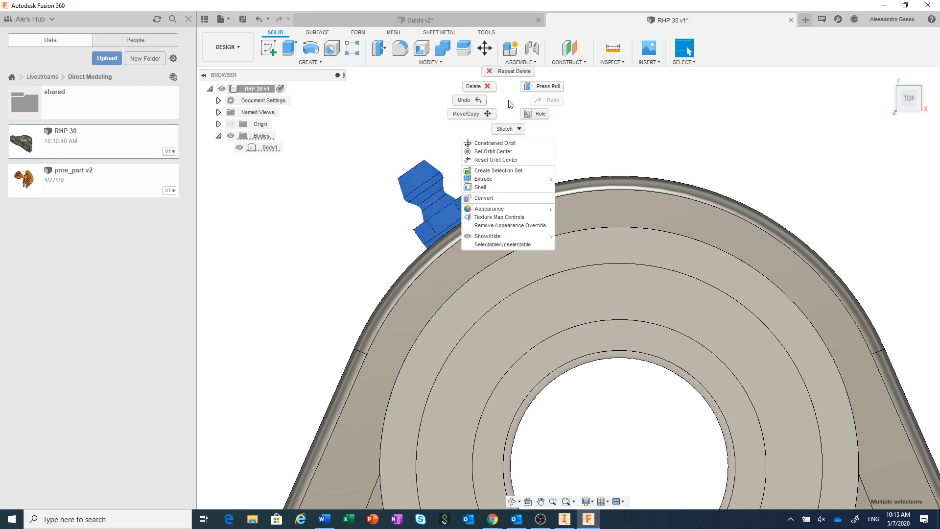
click(487, 114)
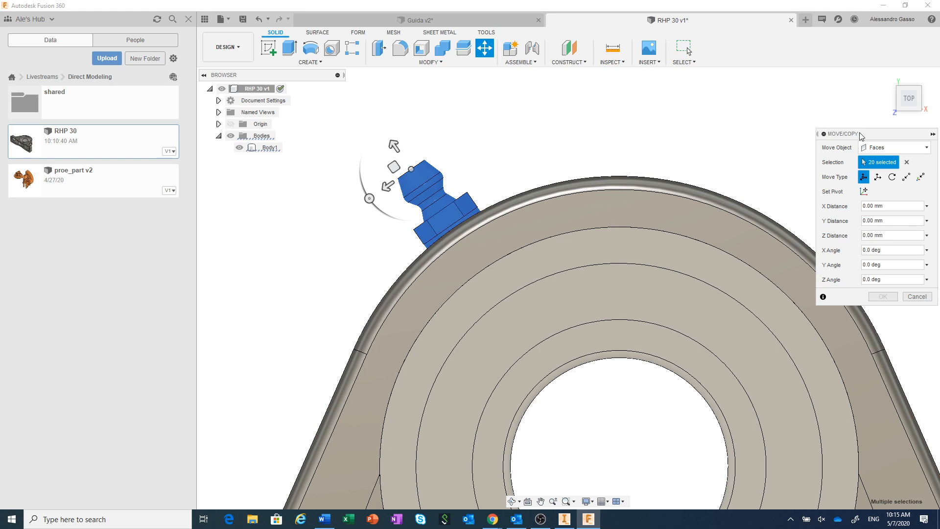
- Set the grease nipple face move to Rotate, using the bearing's concentric circular edge as the rotation axis
drag(860, 135, 763, 89)
drag(760, 77, 760, 76)
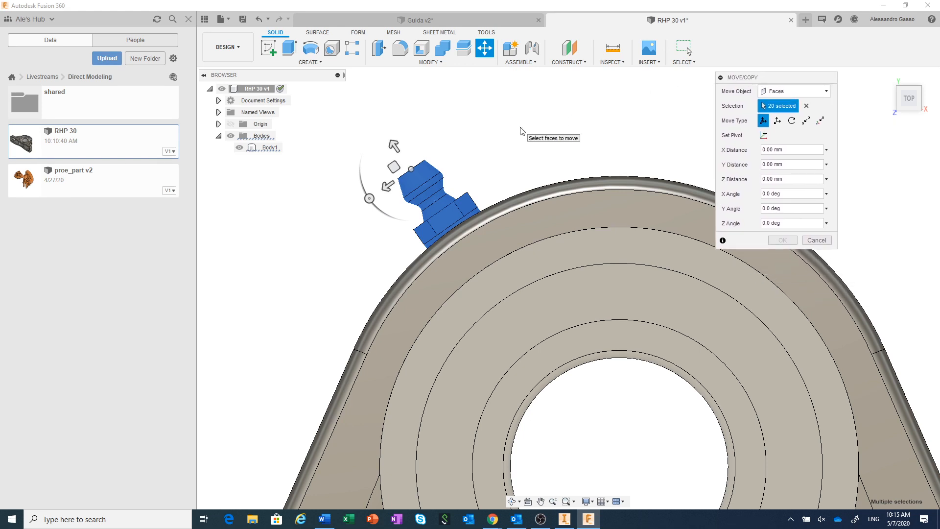
click(818, 93)
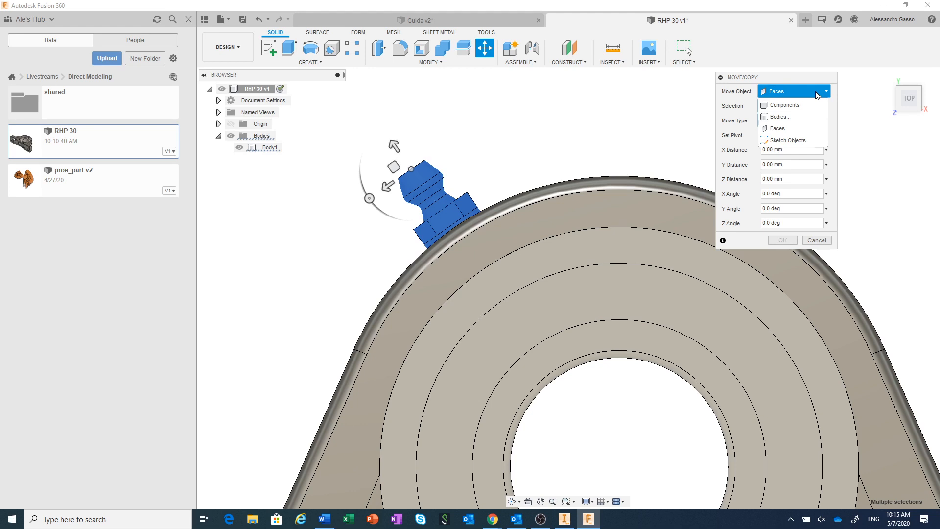
click(784, 129)
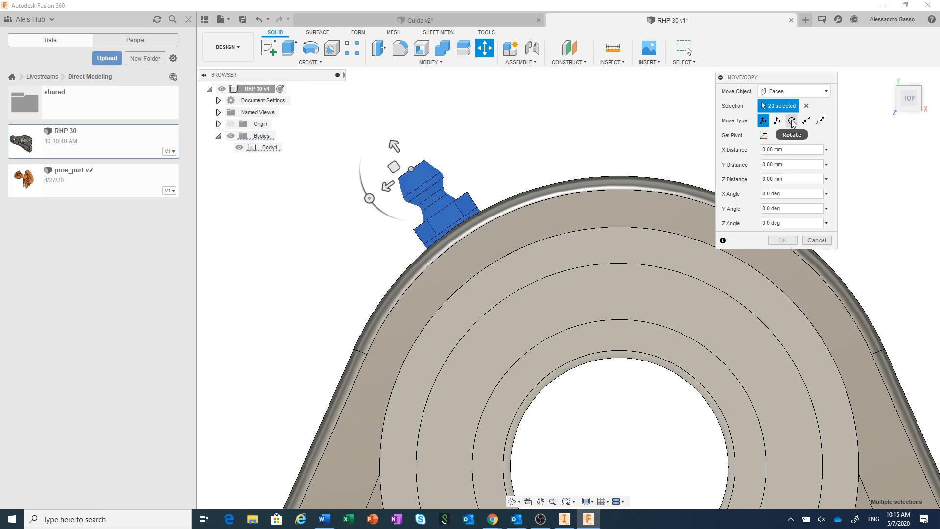
click(792, 121)
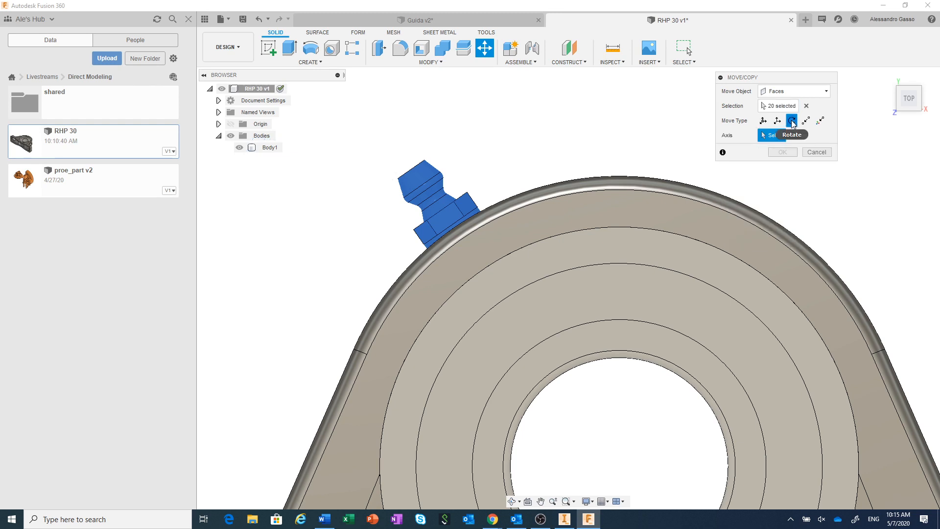
scroll(617, 161, down, 1)
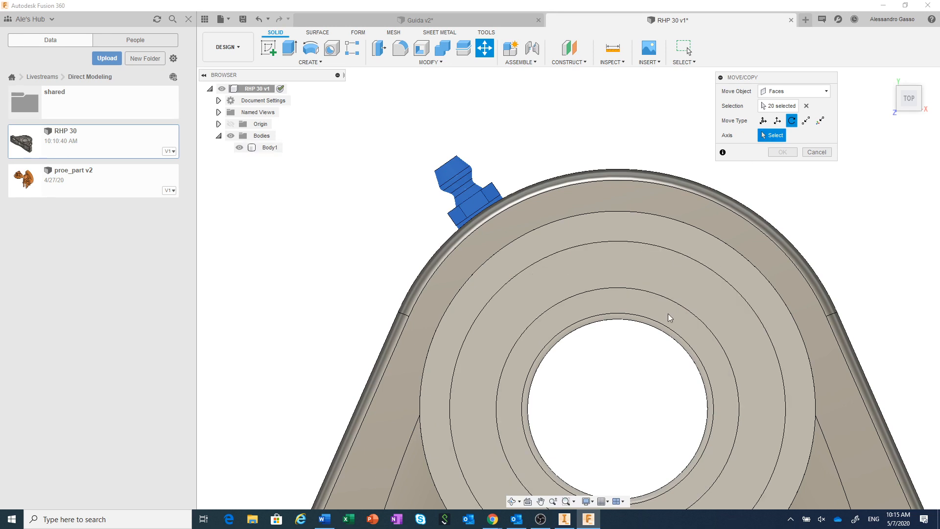
click(711, 273)
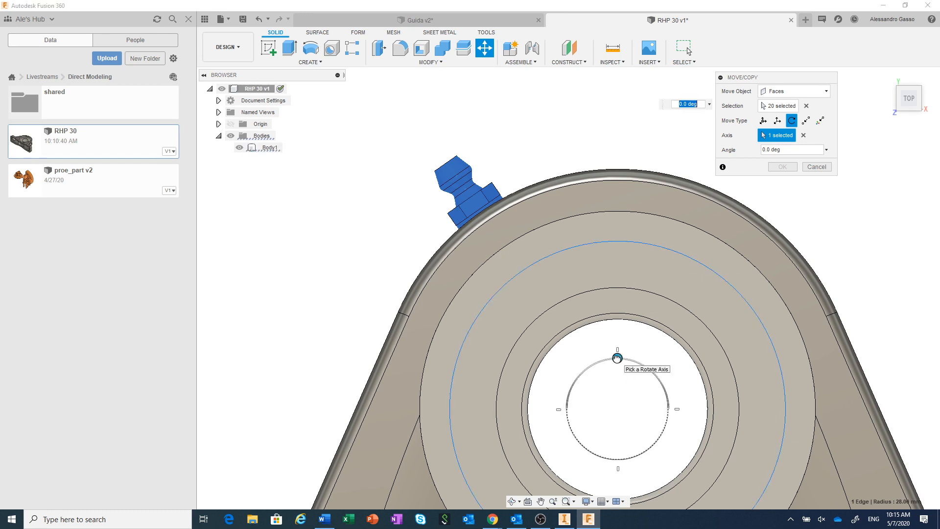
- Rotate the grease nipple faces by -25 deg around the bearing axis and apply the move
drag(617, 358, 640, 363)
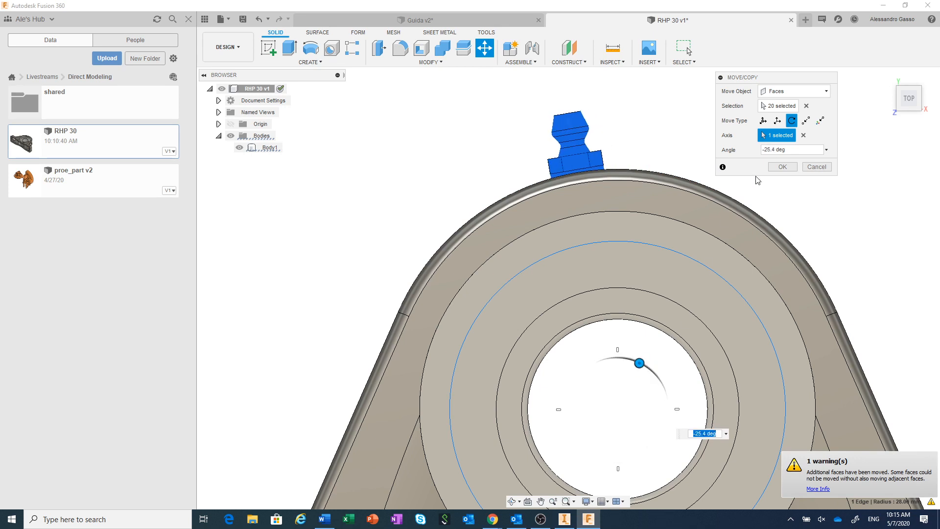
drag(776, 151, 770, 151)
key(BackSpace)
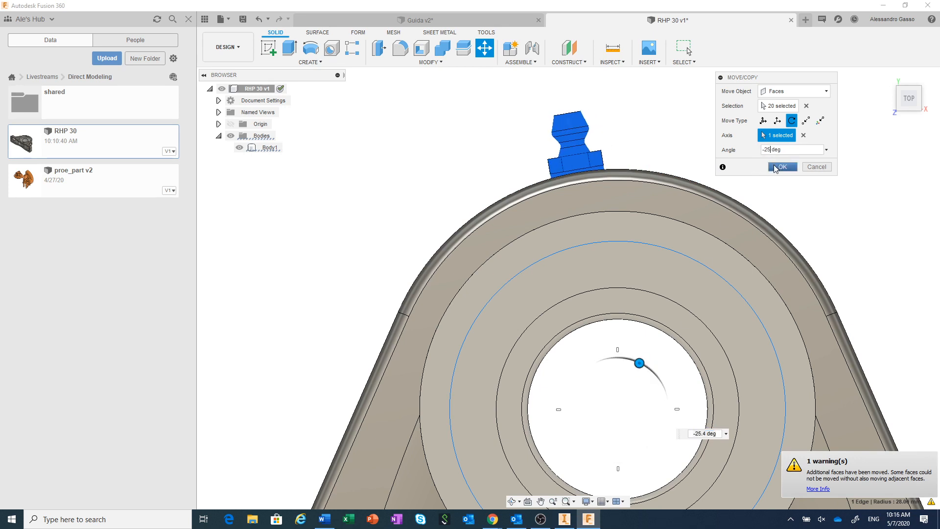
click(782, 167)
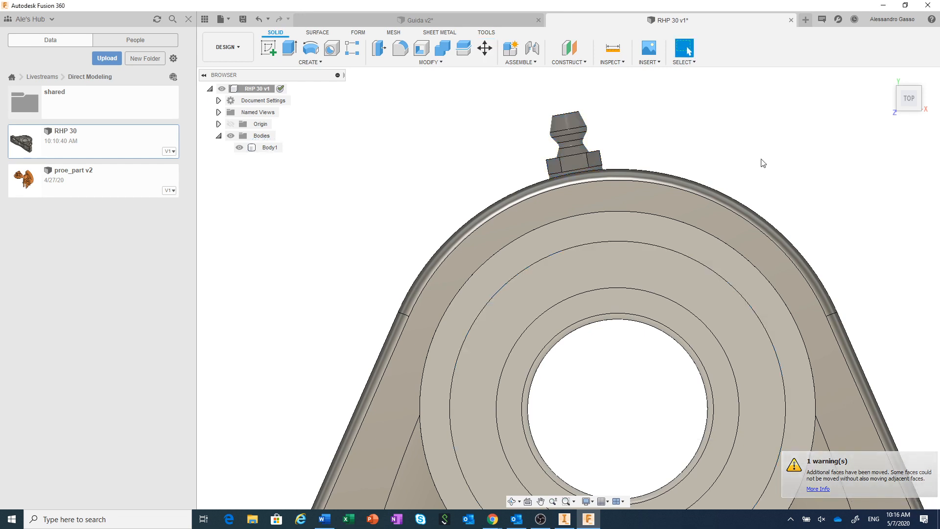
- Examine the rotated grease nipple on the housing from the home, Top and tilted views
scroll(749, 157, down, 4)
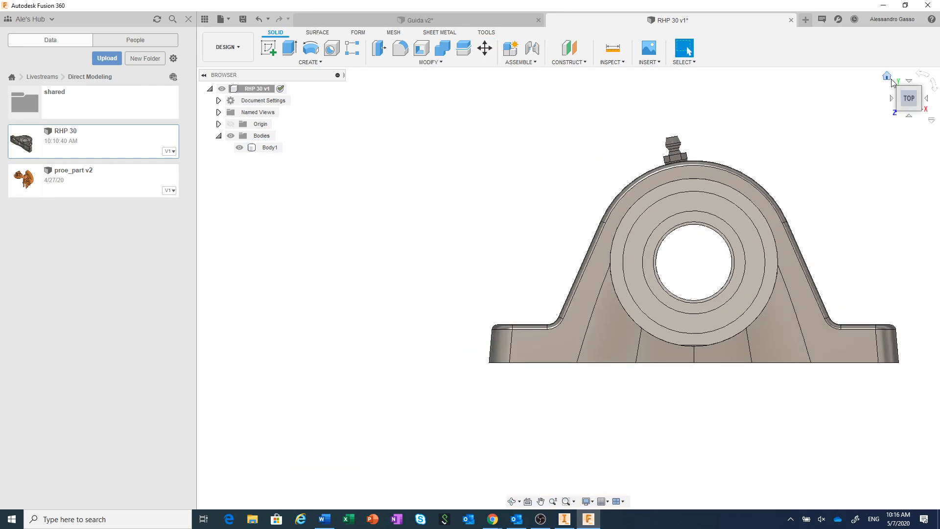
click(888, 77)
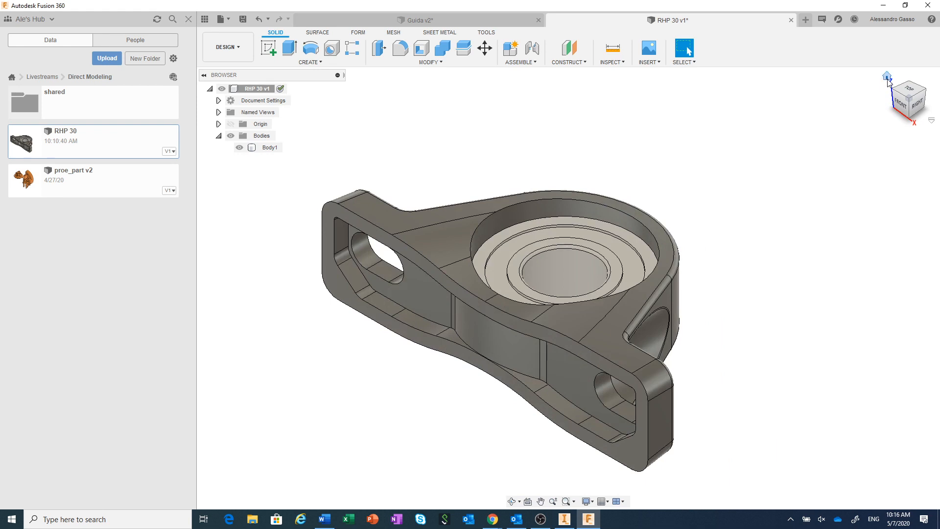
click(907, 89)
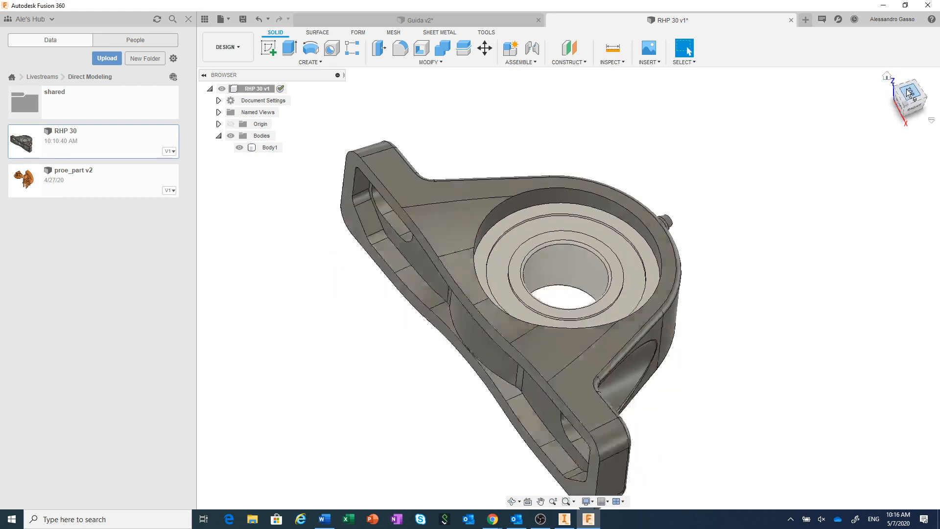
click(920, 76)
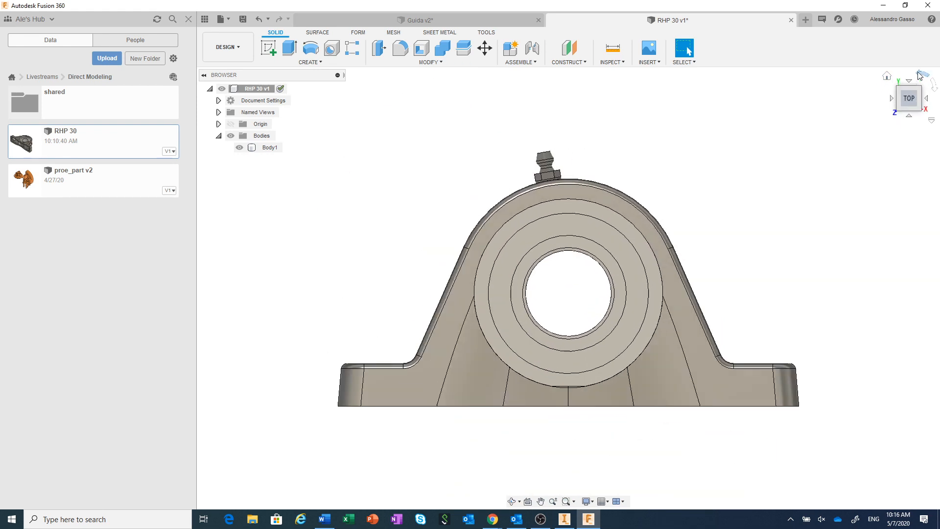
click(503, 448)
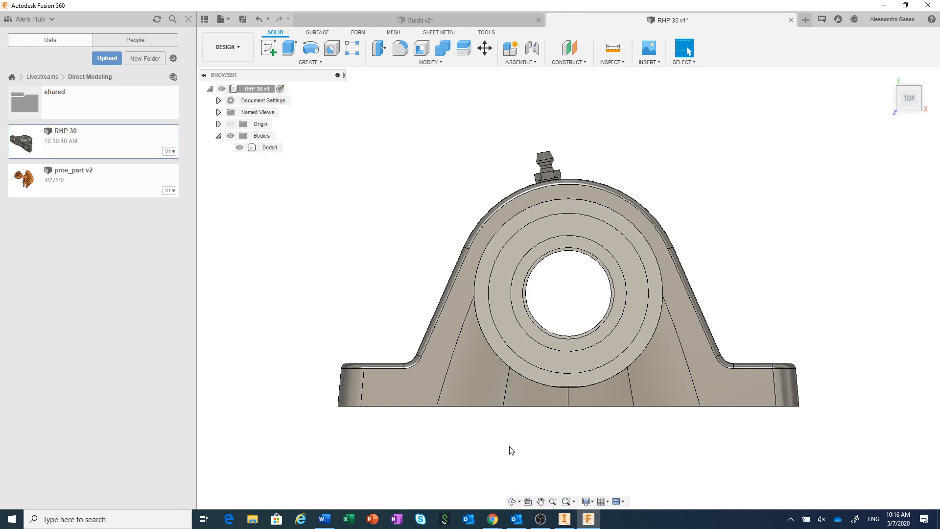
shift+middle_drag(512, 451, 527, 473)
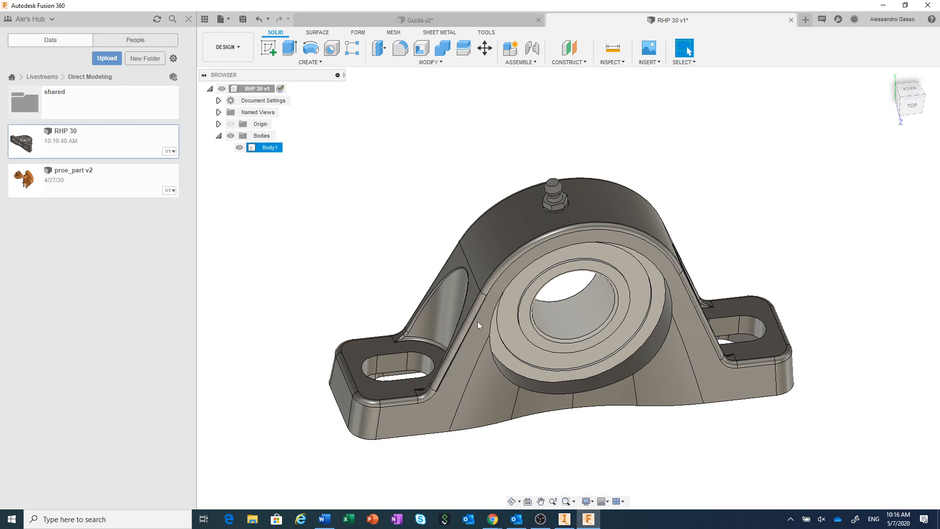
scroll(490, 306, up, 2)
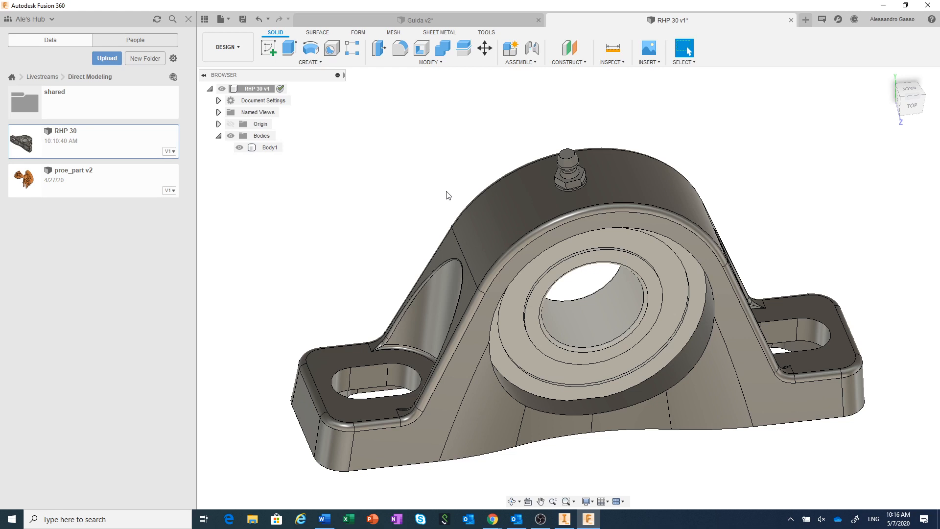
- Select the connected fillet faces along the housing's outer edge, from the arch down to the base corner, and clear the selection
click(524, 239)
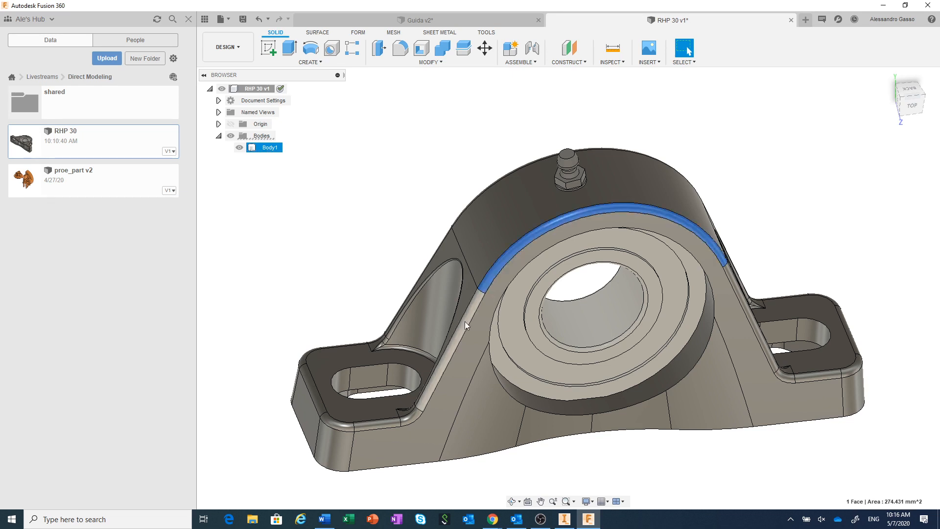
click(458, 330)
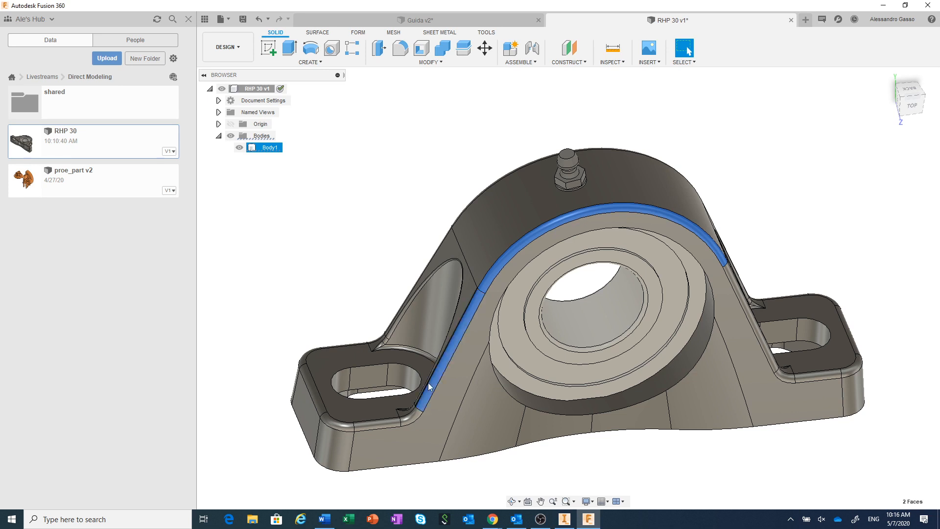
click(412, 415)
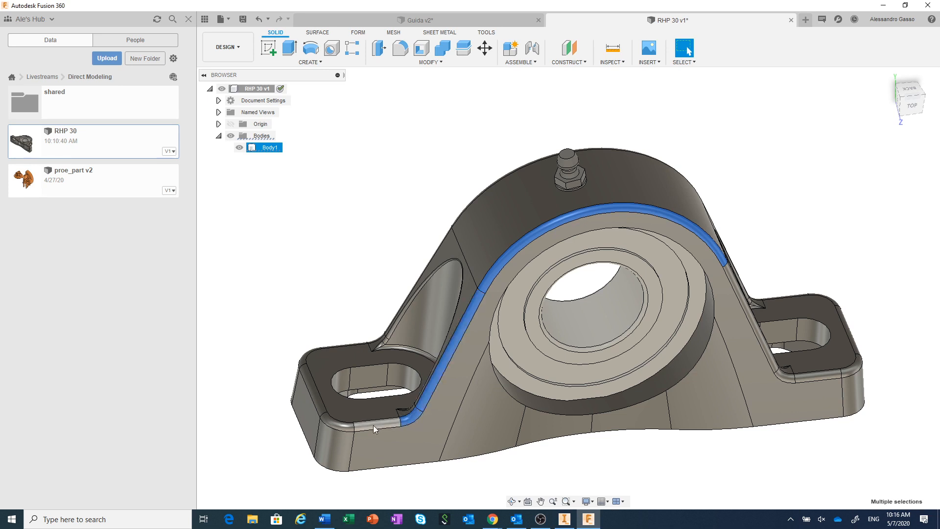
click(374, 427)
click(336, 424)
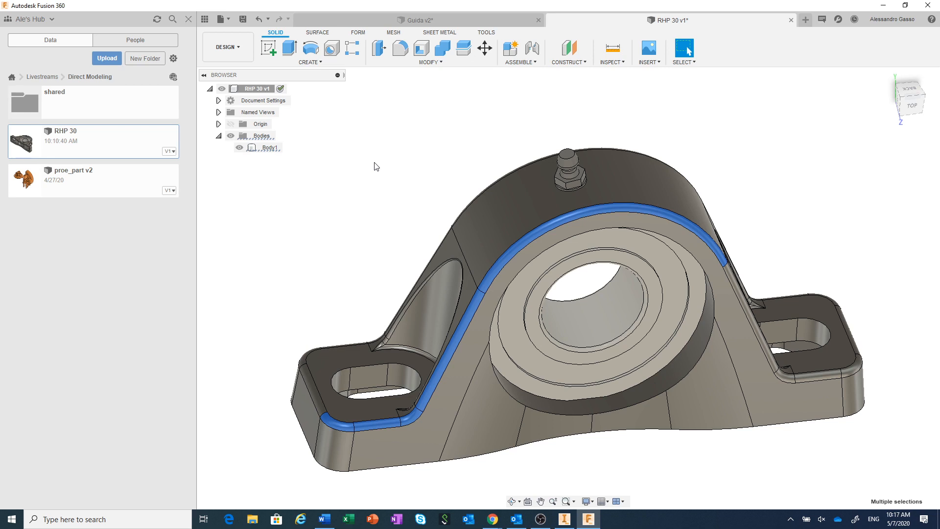
key(Escape)
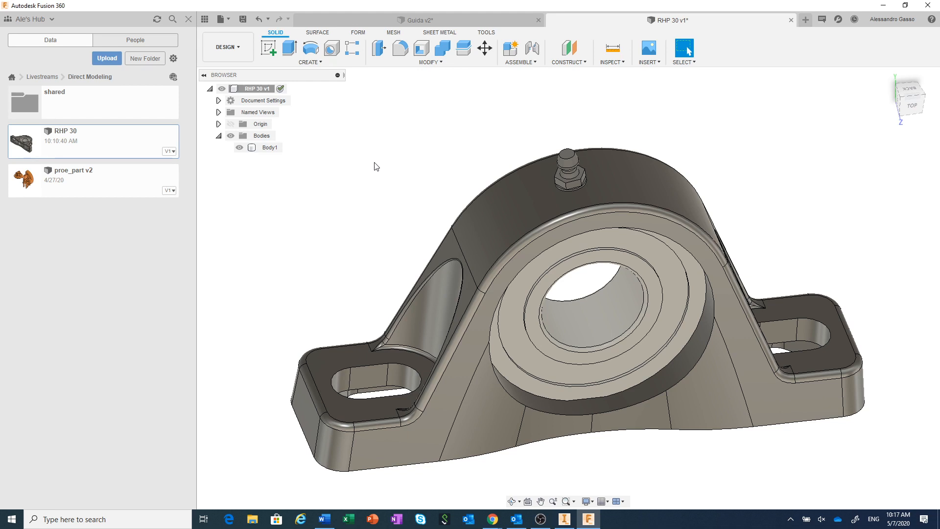
- Examine the Find Features description and the Capture Design History option of the root component RHP 30 v1 without running either
click(312, 64)
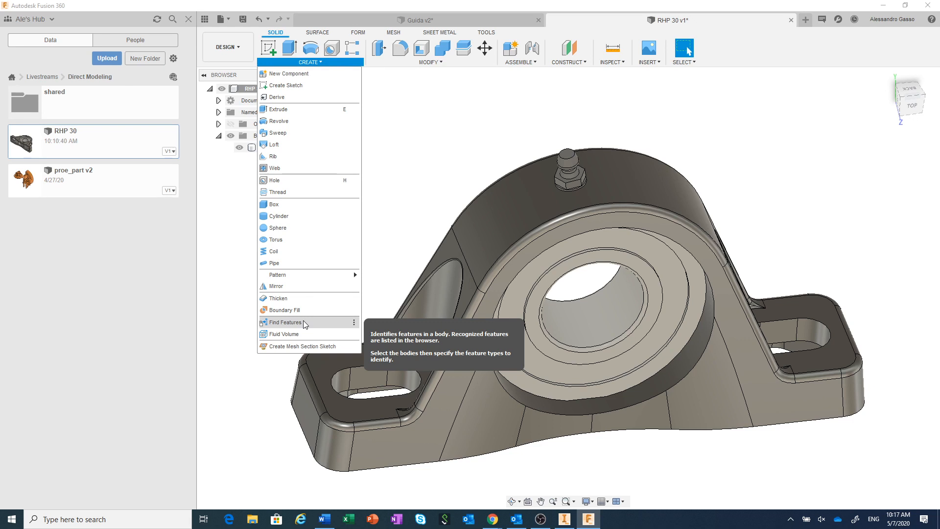
click(390, 268)
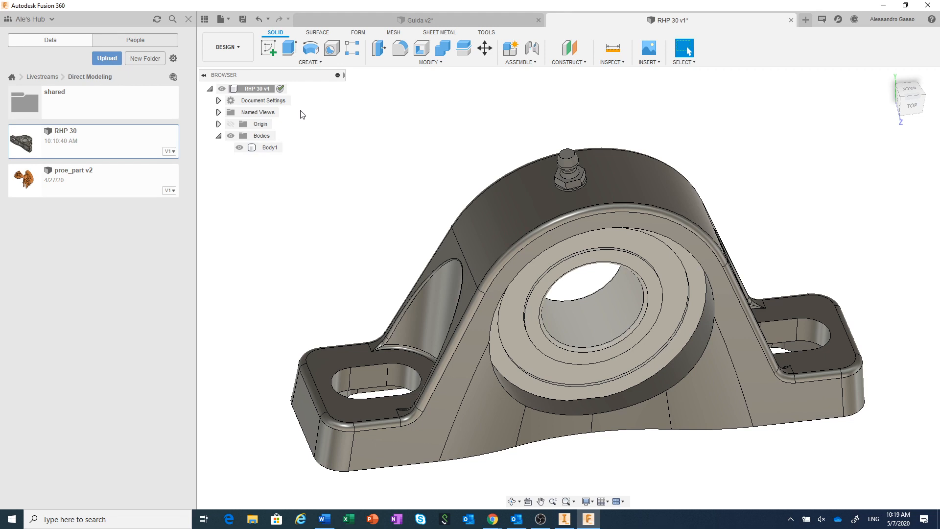
right_click(258, 89)
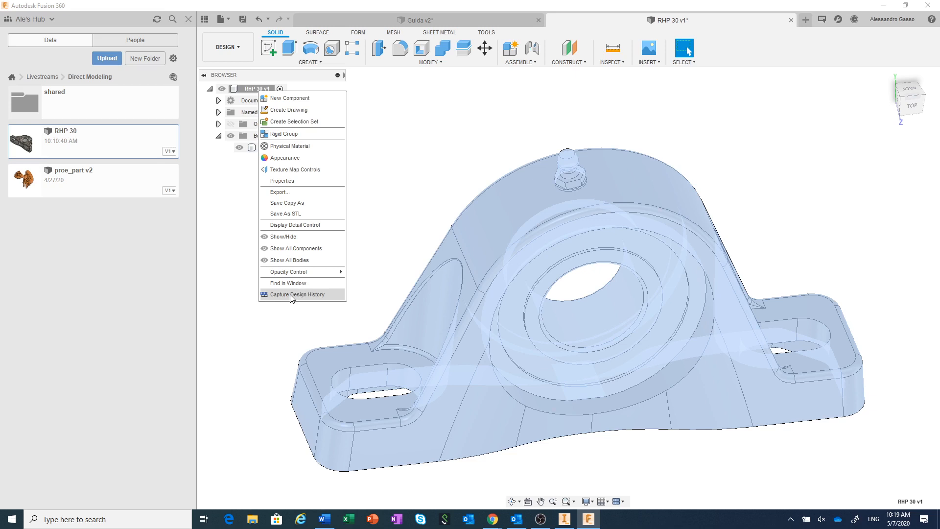
click(384, 252)
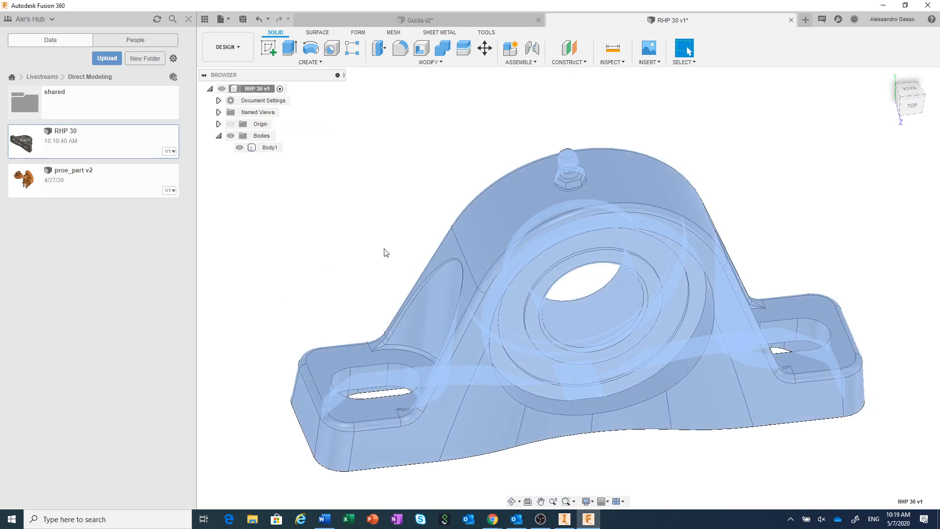
click(379, 212)
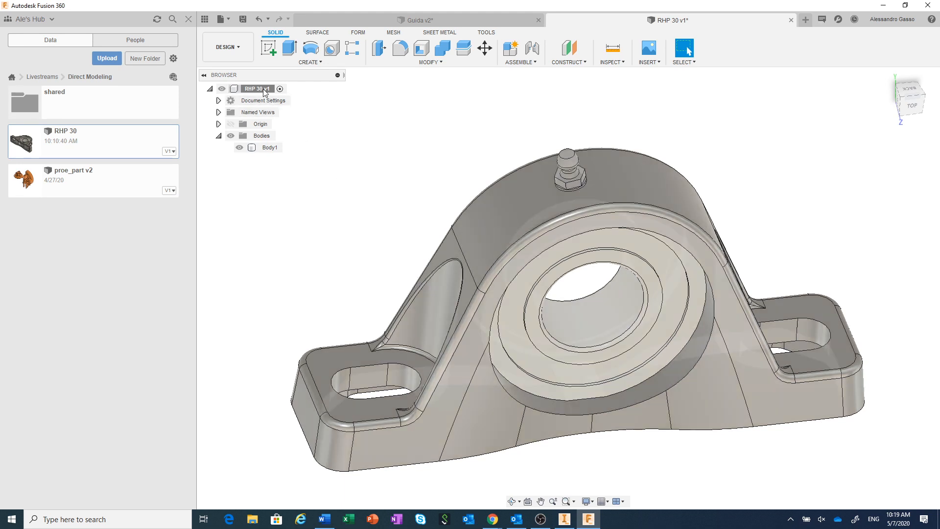
right_click(263, 89)
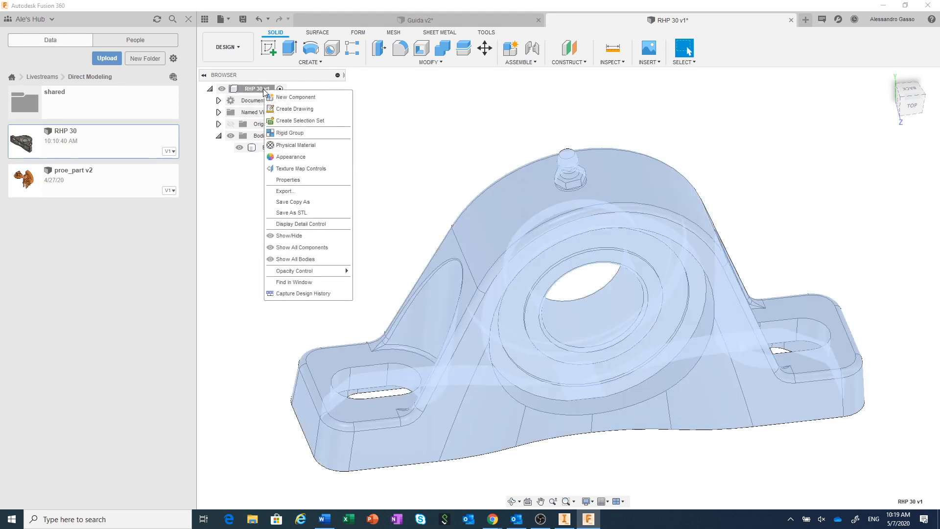
click(387, 259)
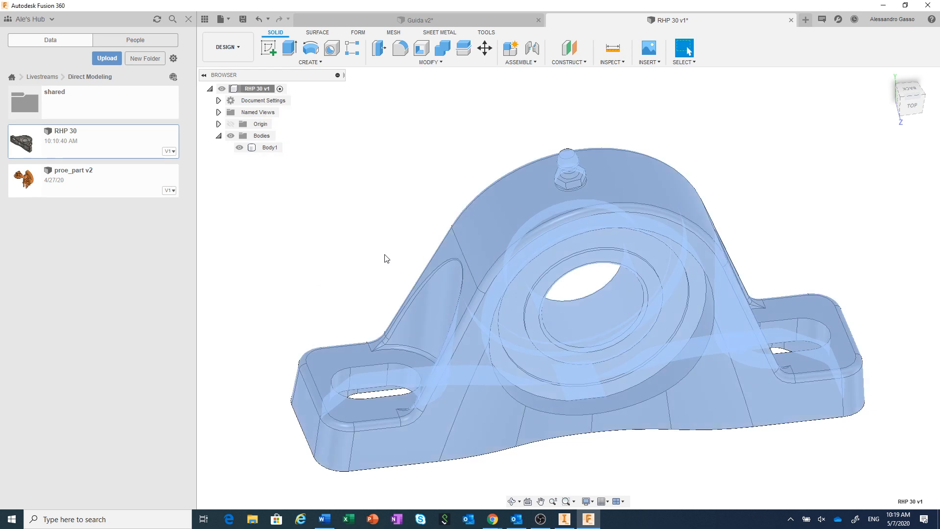
click(375, 231)
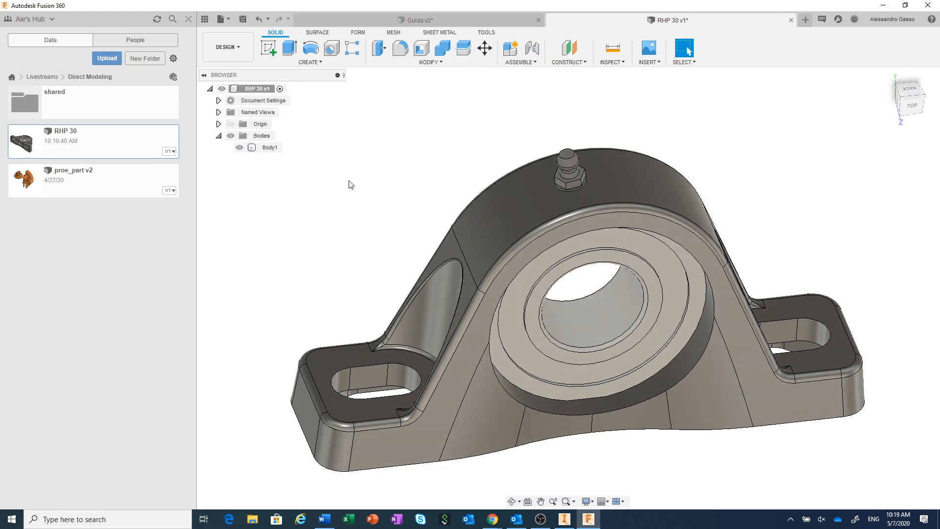
click(308, 63)
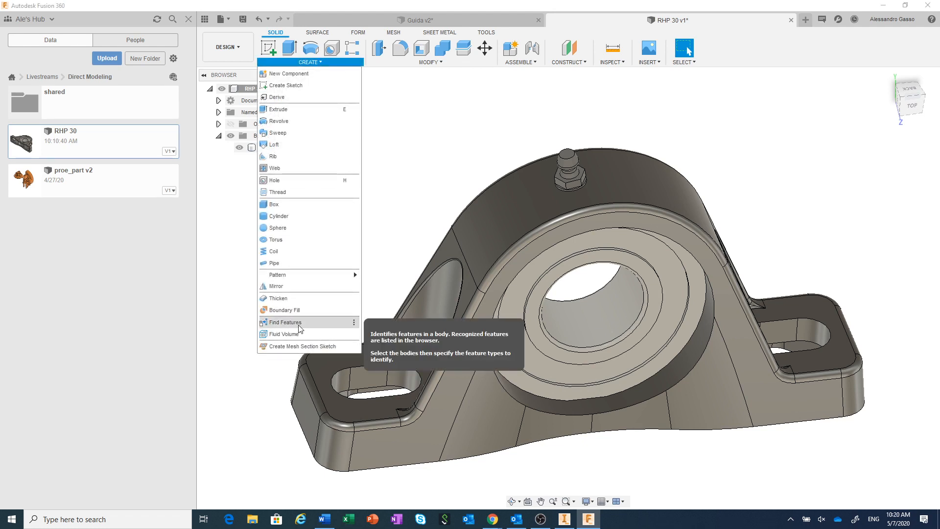
click(424, 232)
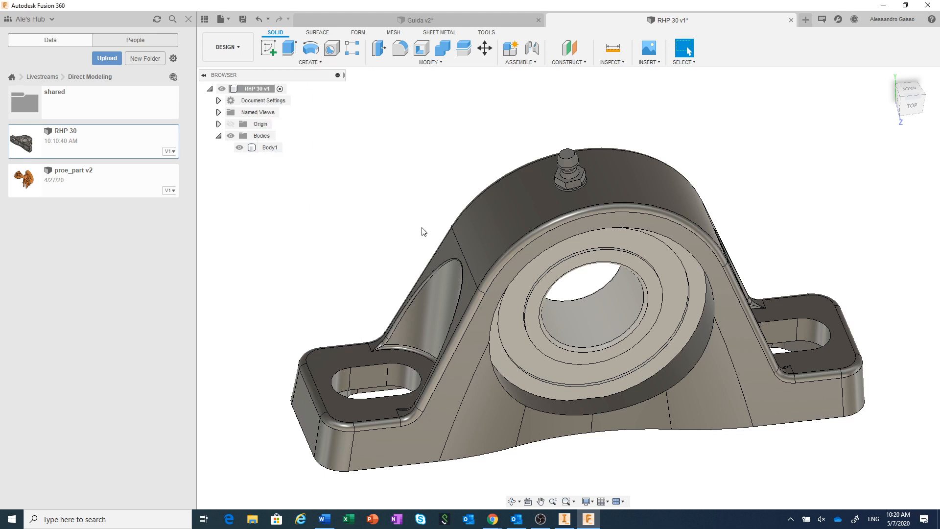
click(302, 63)
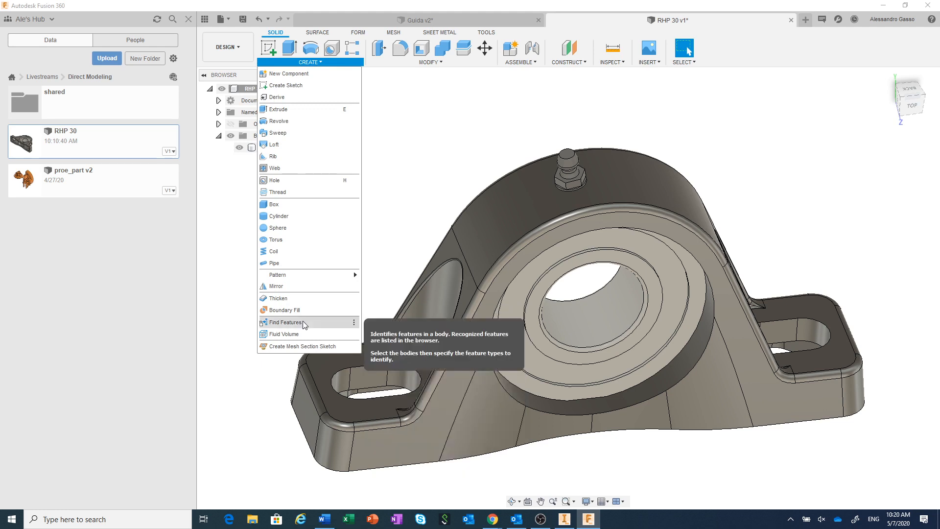
click(399, 206)
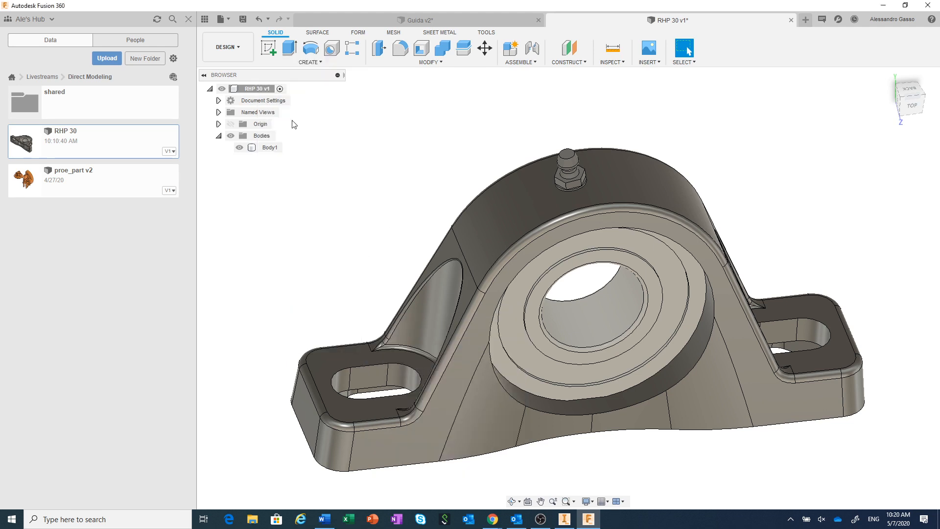
right_click(259, 92)
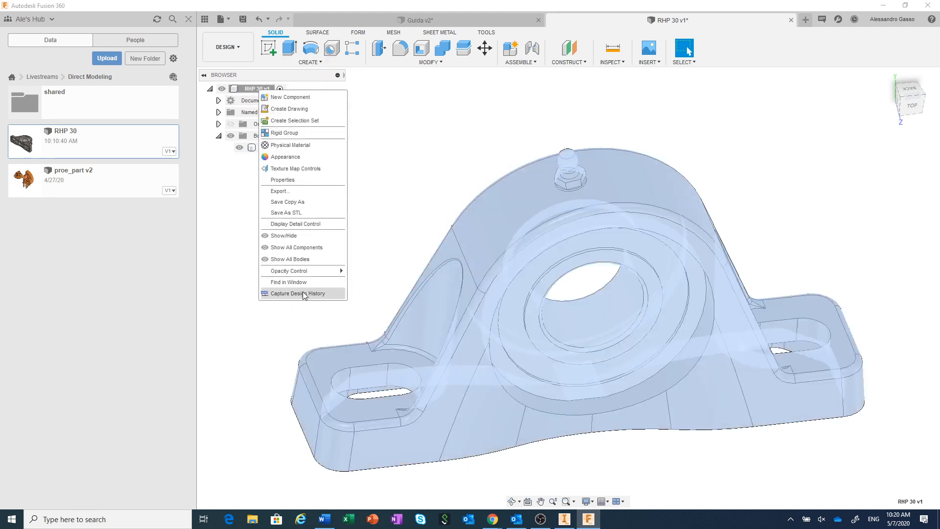
click(410, 241)
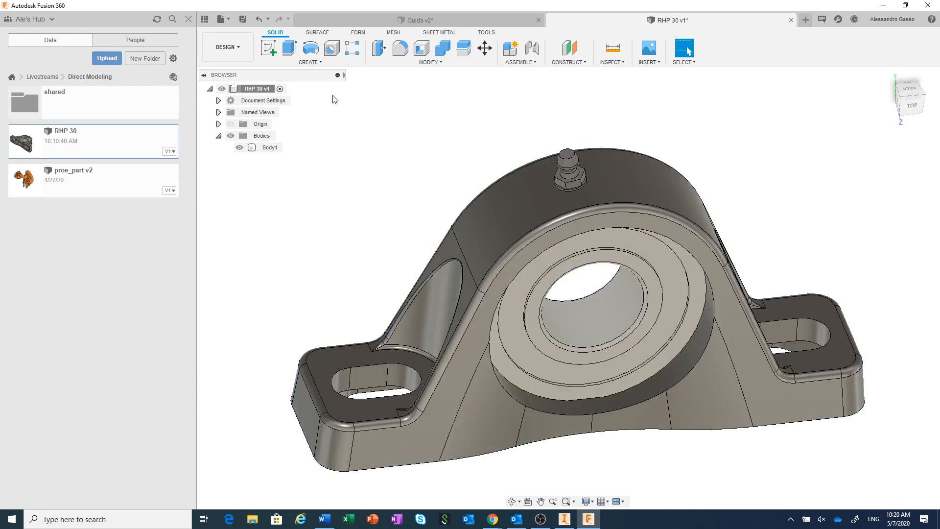
- Run Find Features on the entire bearing housing body with all feature types included
click(310, 62)
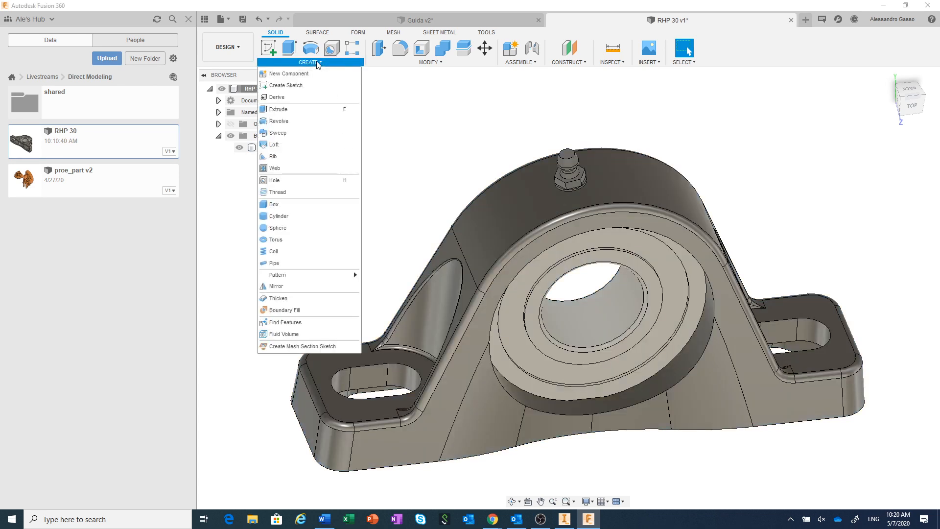
click(285, 323)
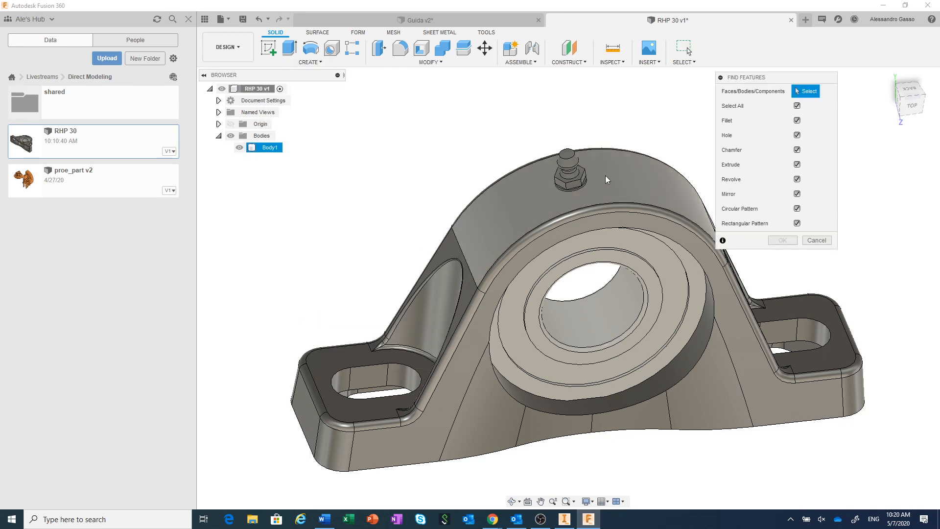
drag(766, 79, 790, 82)
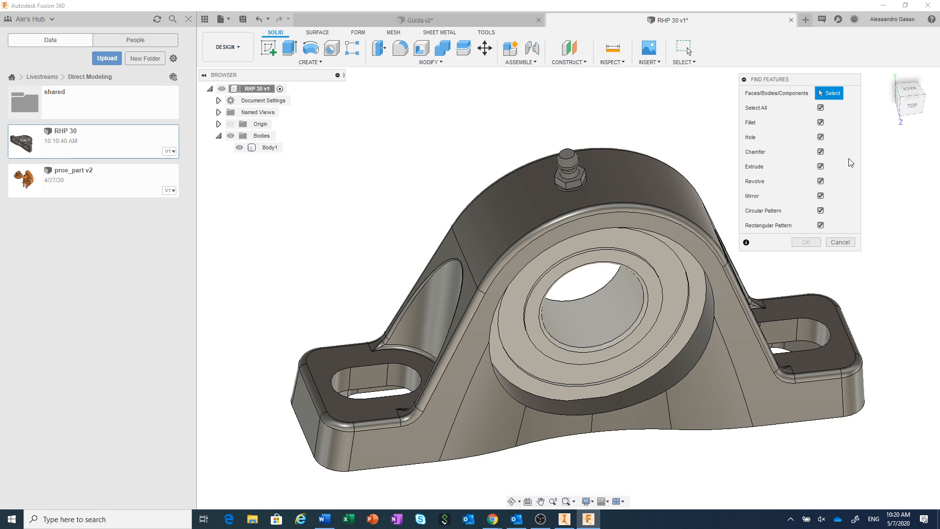
scroll(889, 263, down, 1)
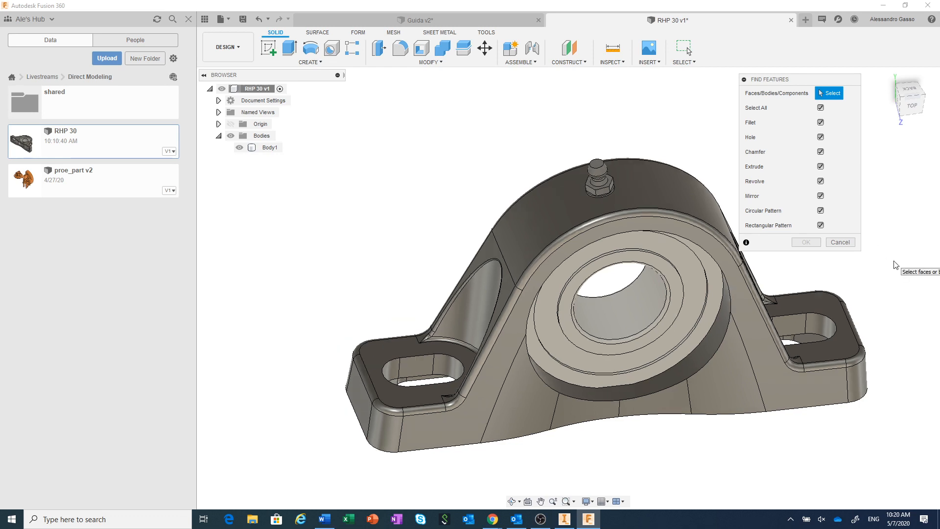
middle_drag(896, 266, 722, 269)
scroll(828, 267, down, 2)
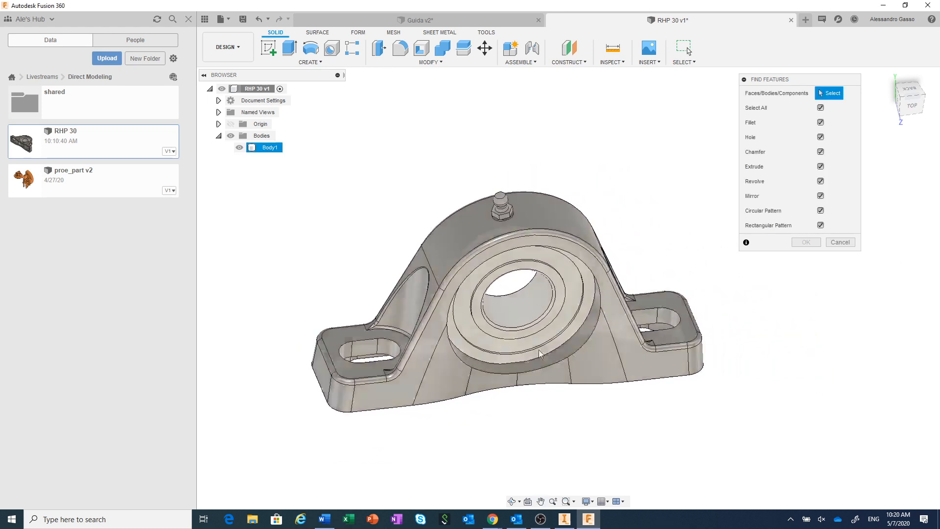
drag(323, 414, 737, 174)
click(806, 242)
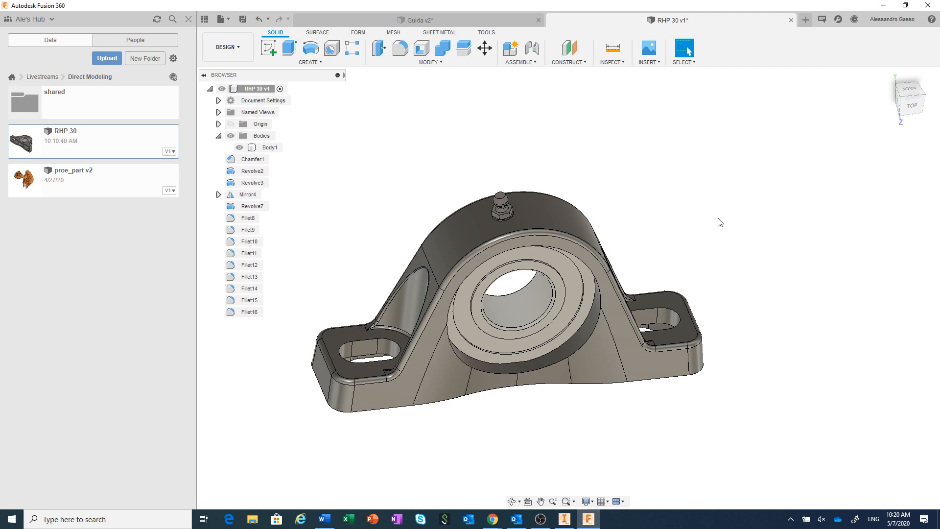
- Examine which faces the recognized features Fillet16, Fillet15, Fillet14, Mirror4 and Fillet12 cover on the housing
click(245, 313)
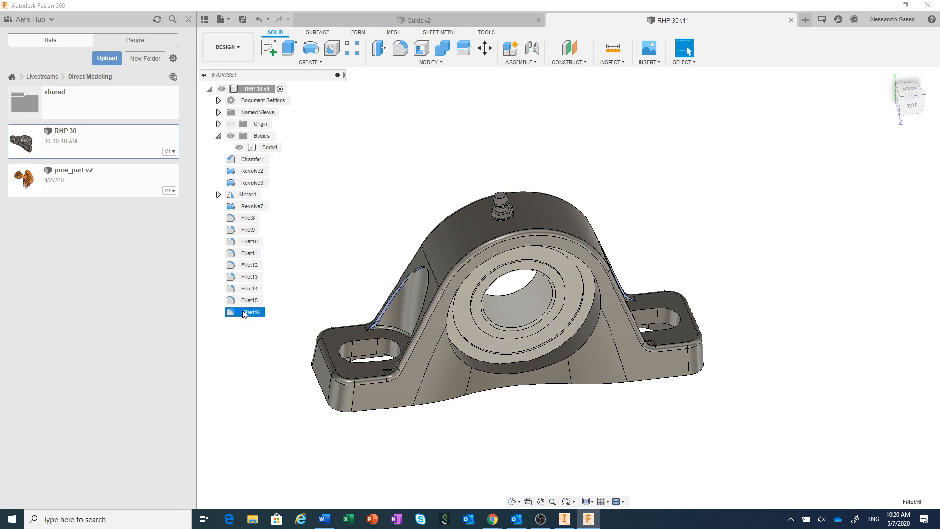
click(249, 300)
click(249, 289)
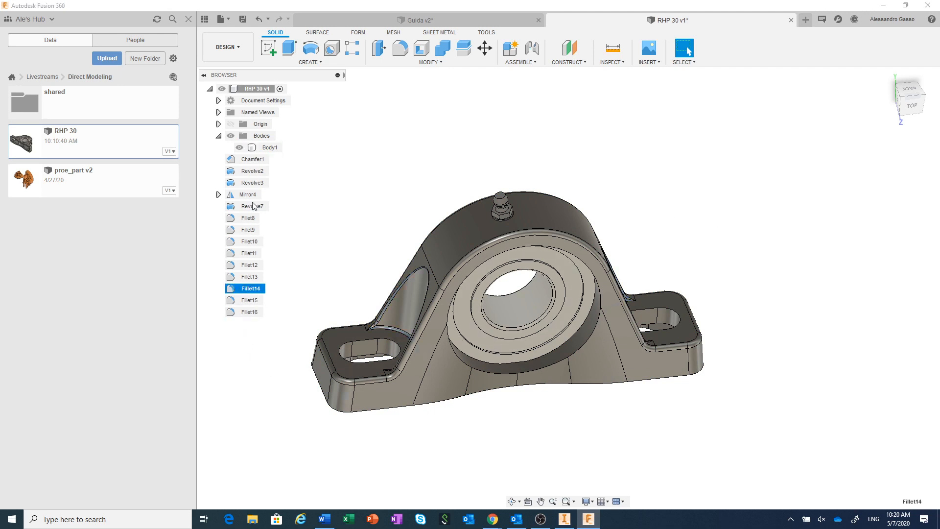
click(251, 197)
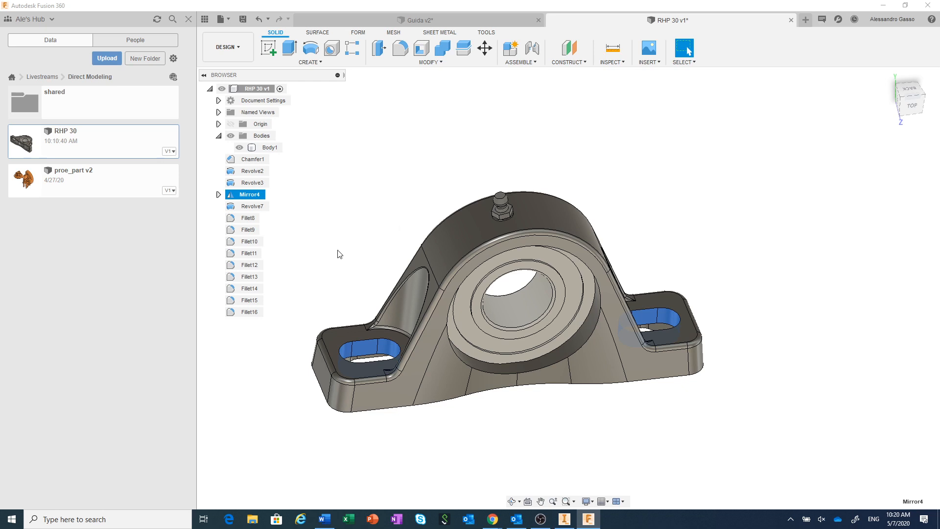
click(254, 268)
- Edit Fillet13 along the housing's outer edges and set its radius to 1 mm
click(252, 278)
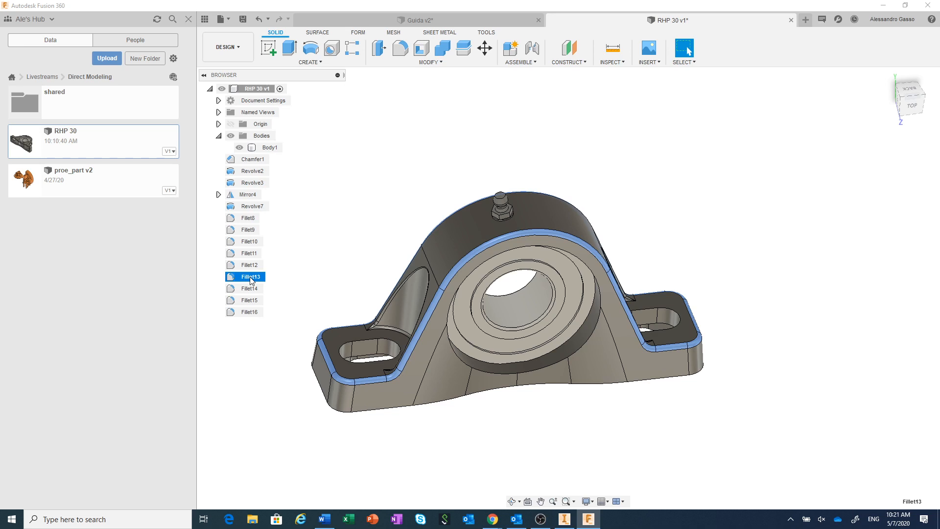
right_click(250, 279)
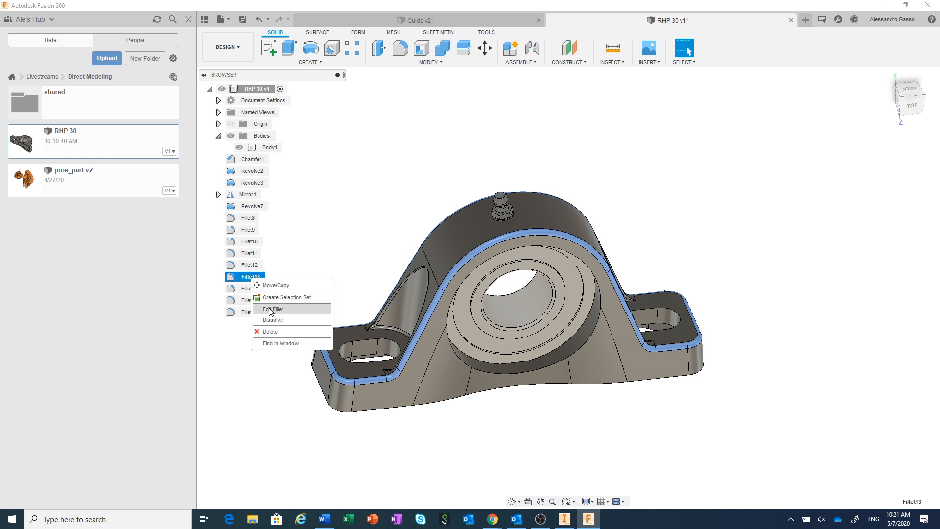
click(272, 309)
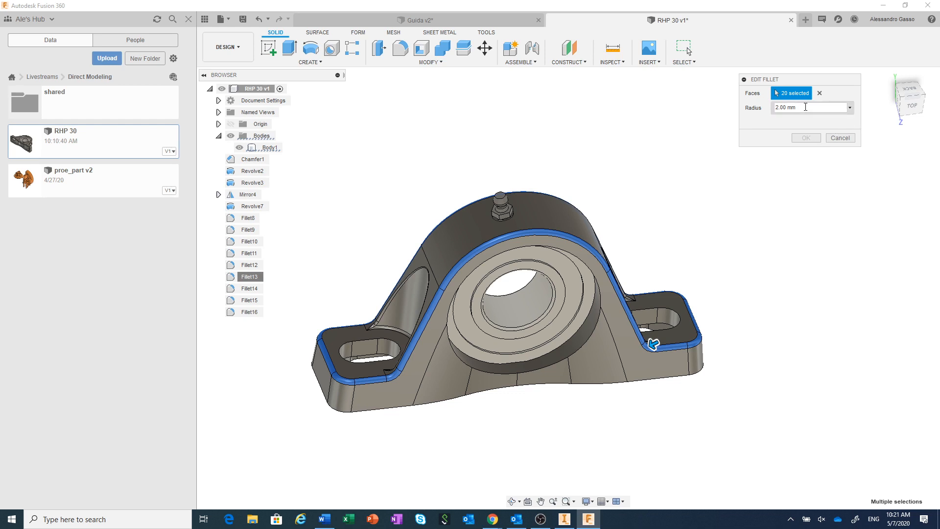
drag(806, 107, 776, 107)
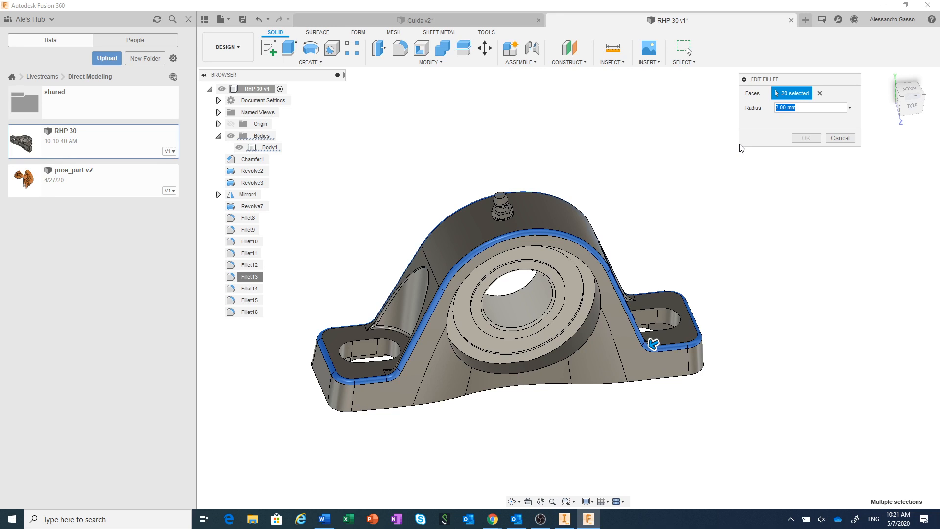
text(1)
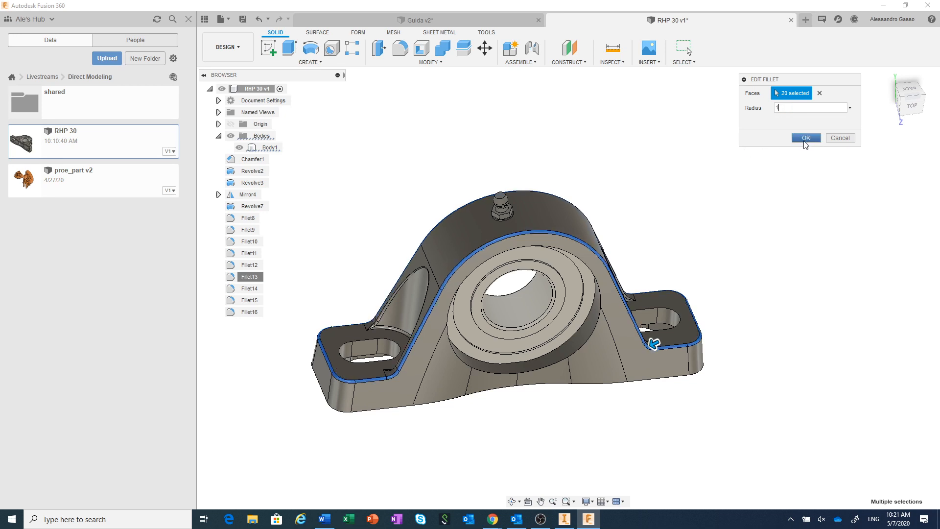
click(806, 138)
scroll(575, 241, up, 2)
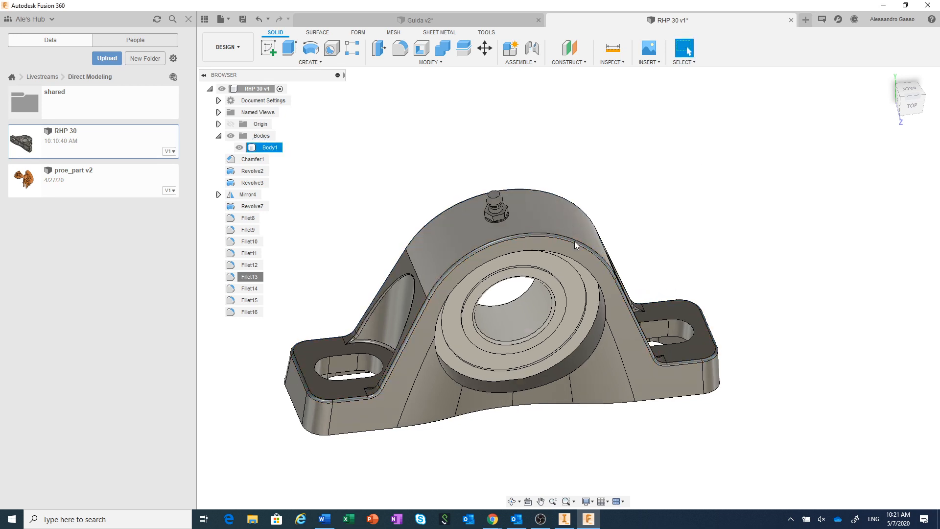
scroll(575, 241, up, 3)
scroll(706, 246, down, 2)
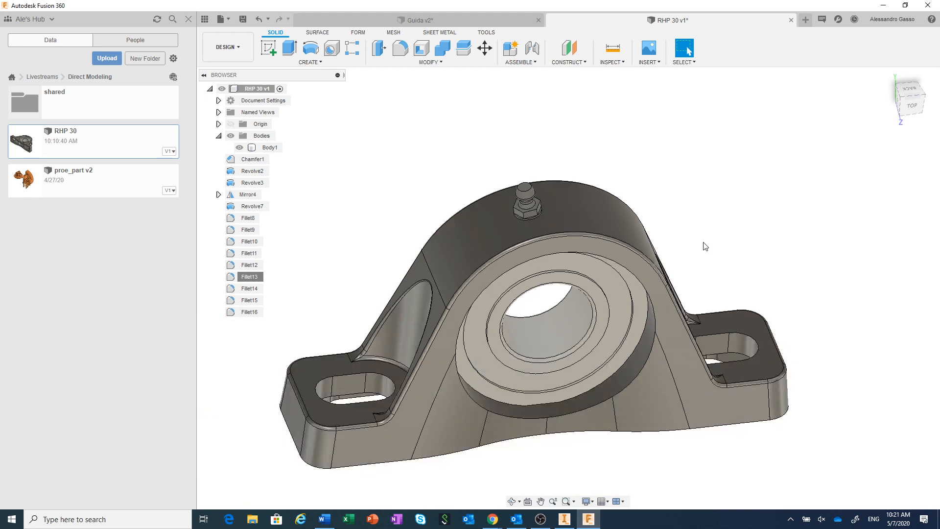
middle_drag(705, 246, 737, 226)
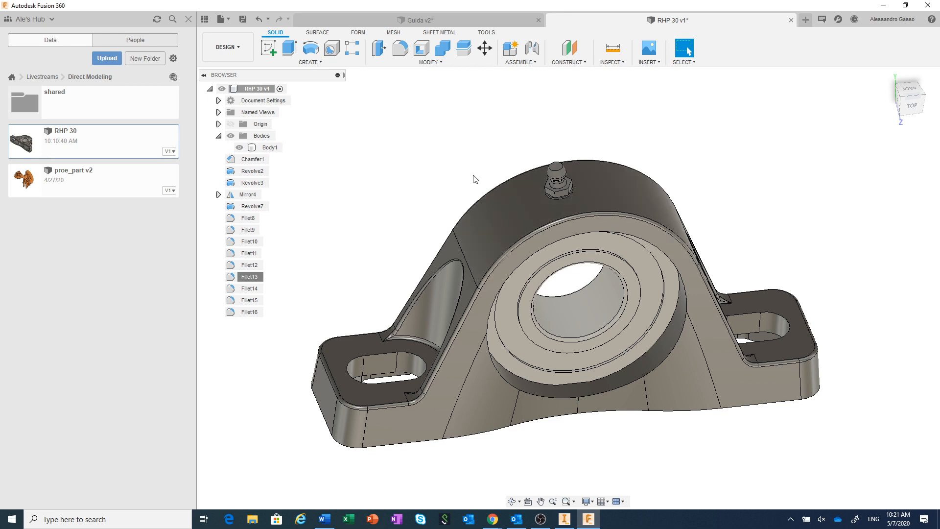
scroll(546, 464, up, 1)
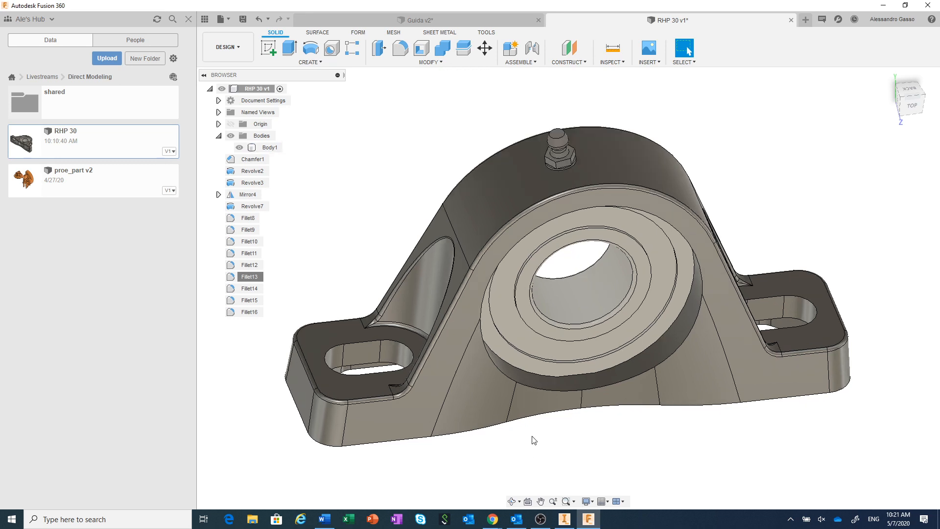
- Delete the curved transition faces between the bearing ring and the base edge on both the TOP and BOTTOM sides of the housing
click(491, 406)
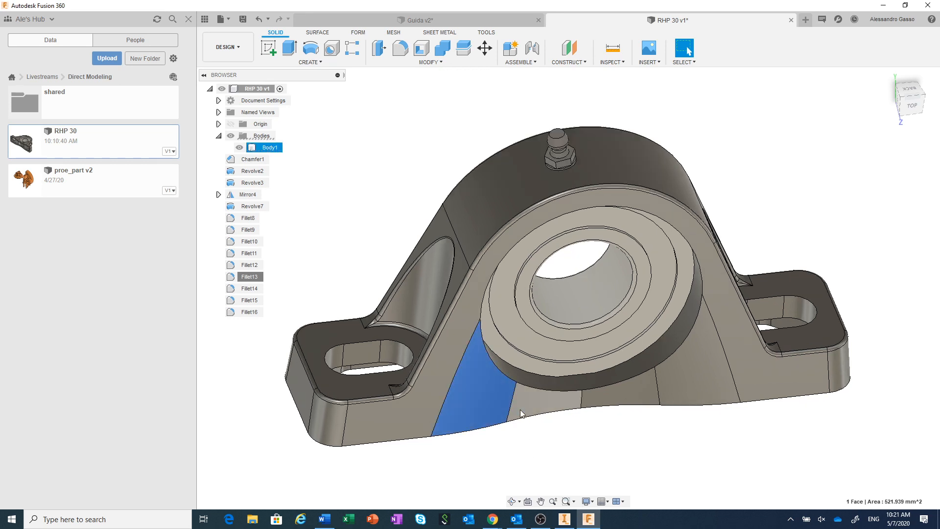
click(917, 109)
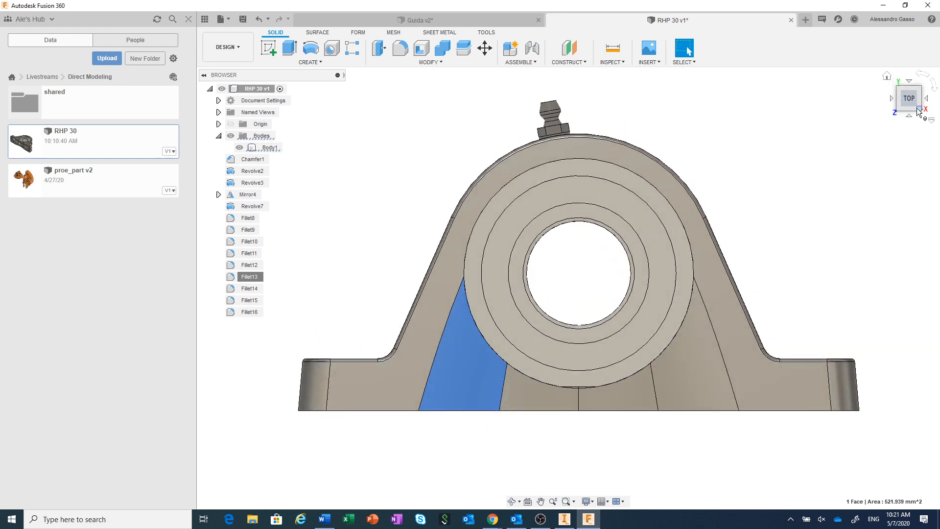
click(910, 115)
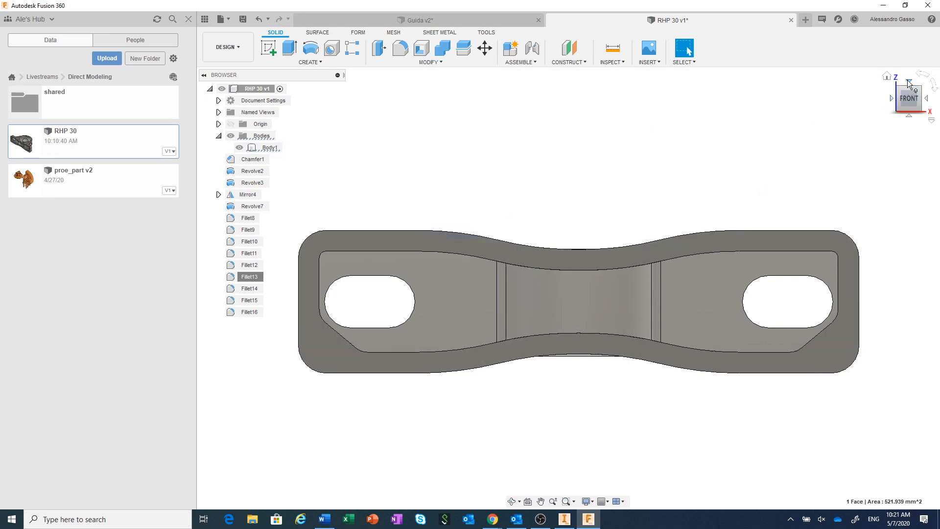
click(908, 81)
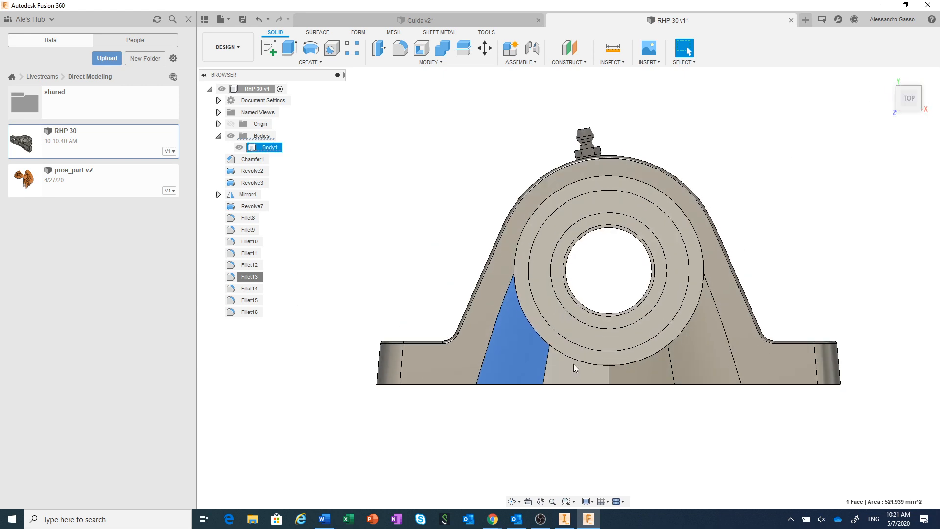
ctrl+click(574, 373)
ctrl+click(634, 373)
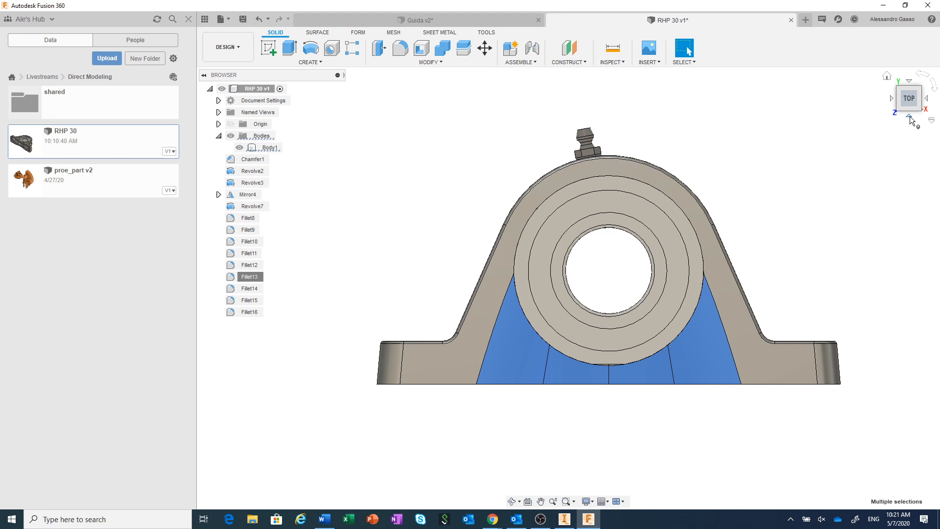
click(910, 115)
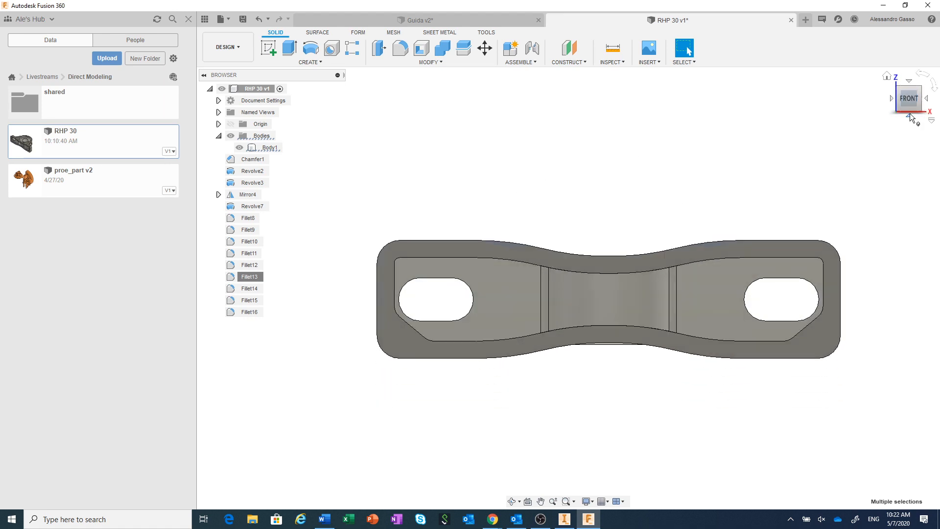
click(910, 116)
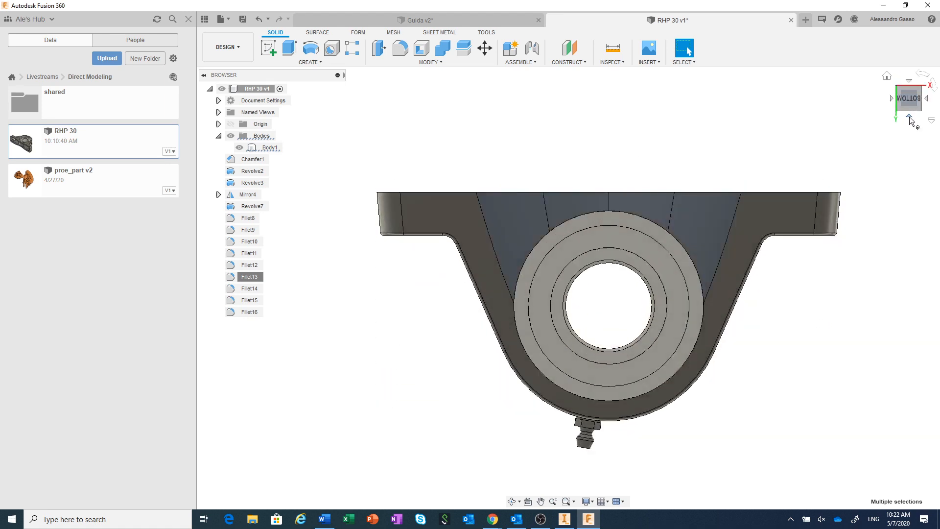
click(532, 228)
ctrl+click(569, 210)
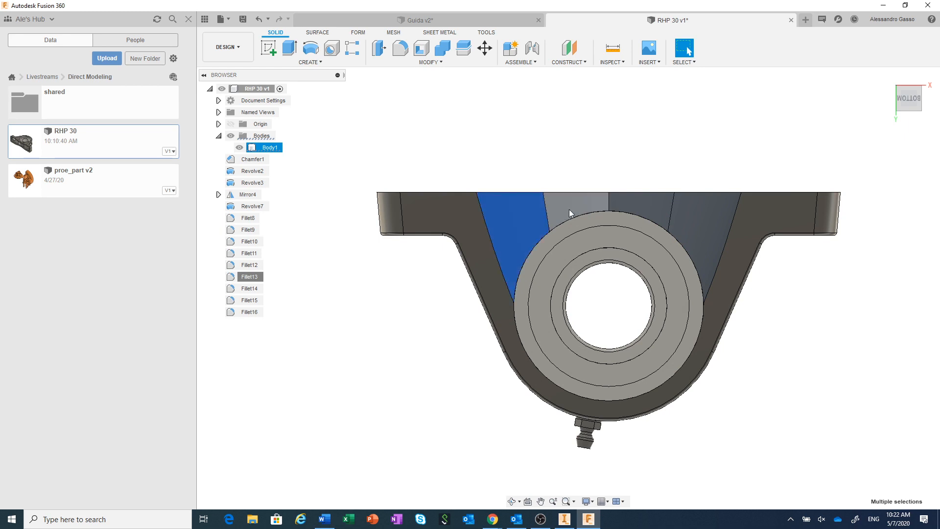
ctrl+click(629, 205)
ctrl+click(700, 213)
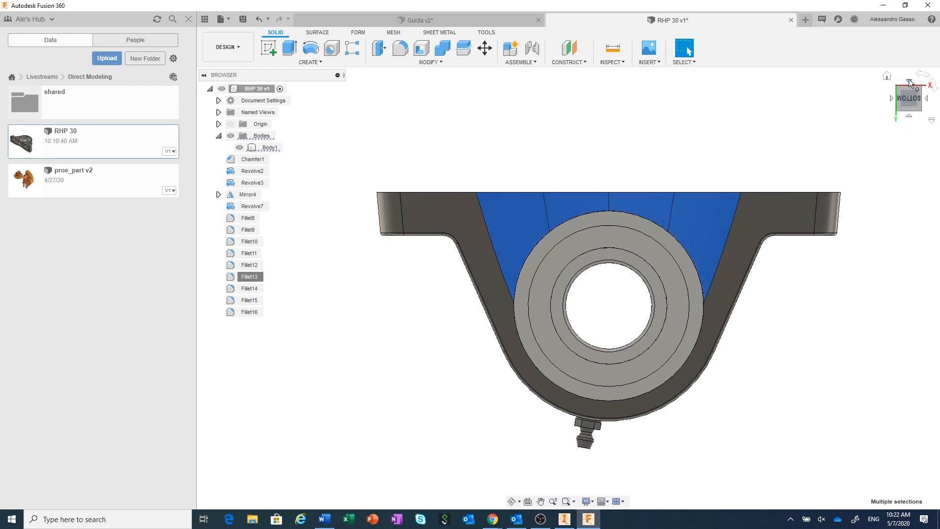
click(910, 81)
right_click(655, 168)
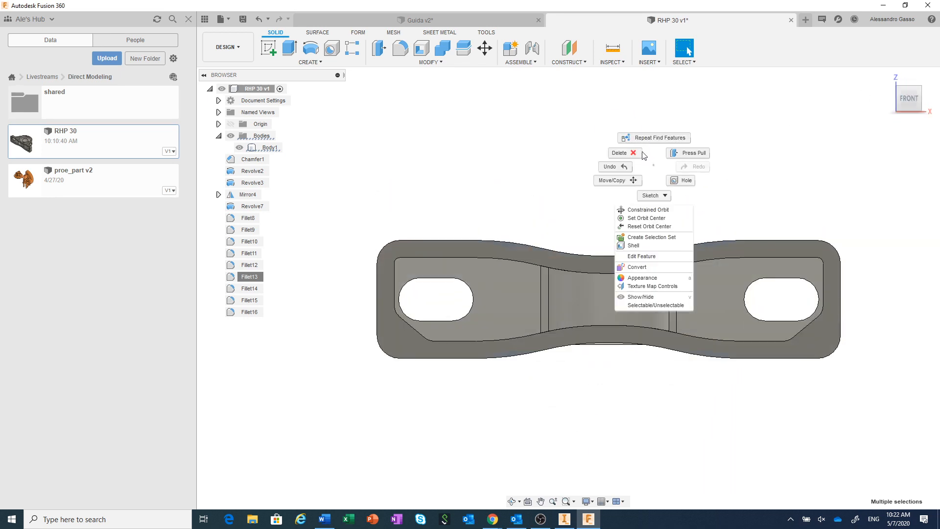
click(633, 156)
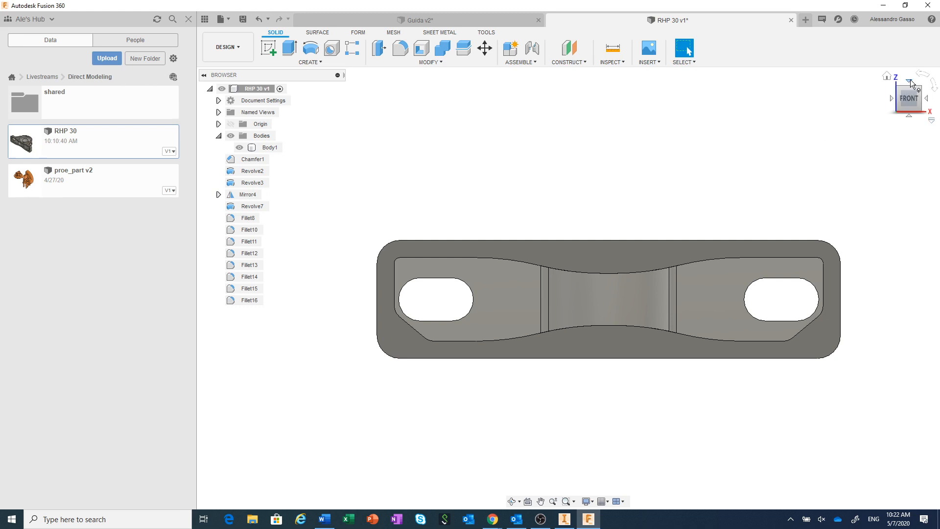
- Inspect the flattened housing sides and turn on Capture Design History for the root component RHP 30 v1
click(912, 84)
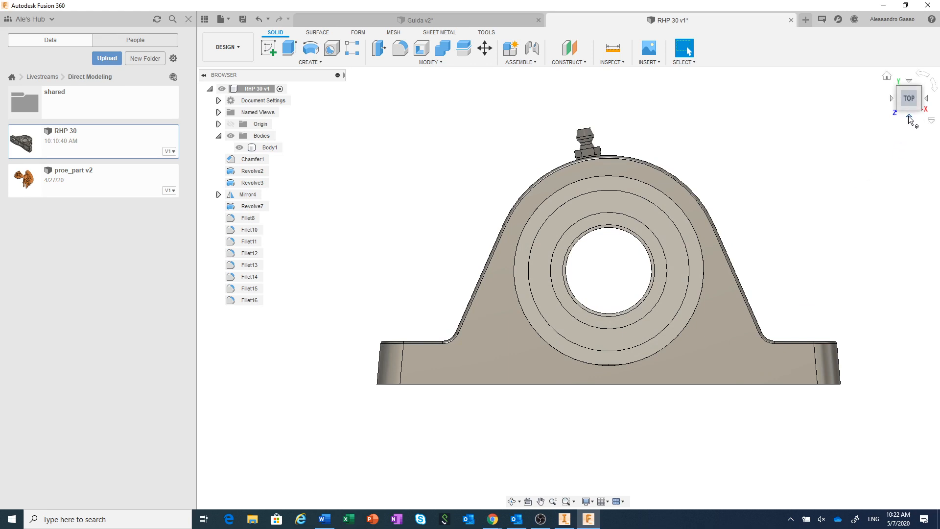
click(910, 117)
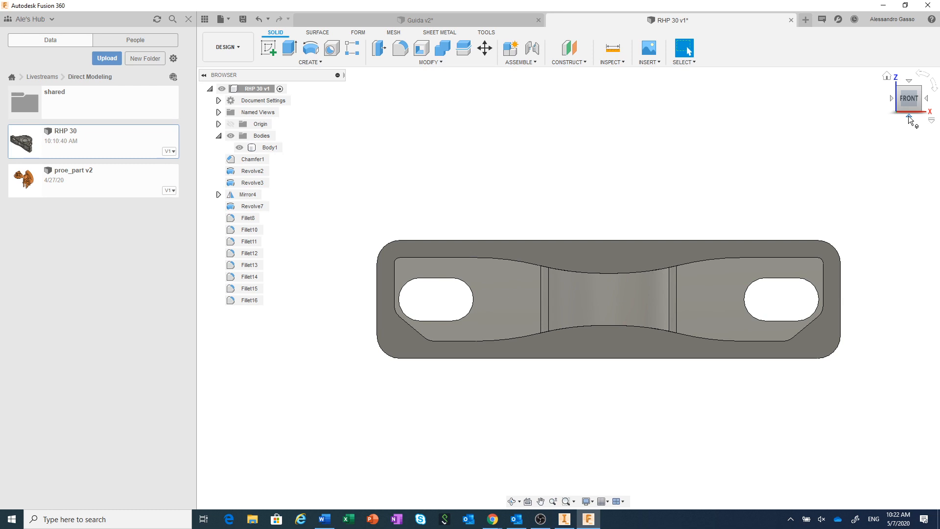
click(909, 116)
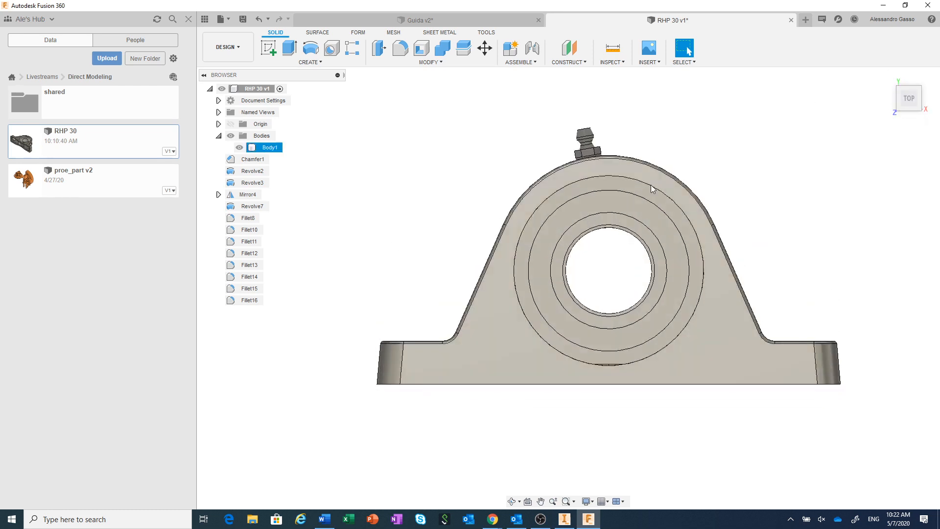
click(920, 91)
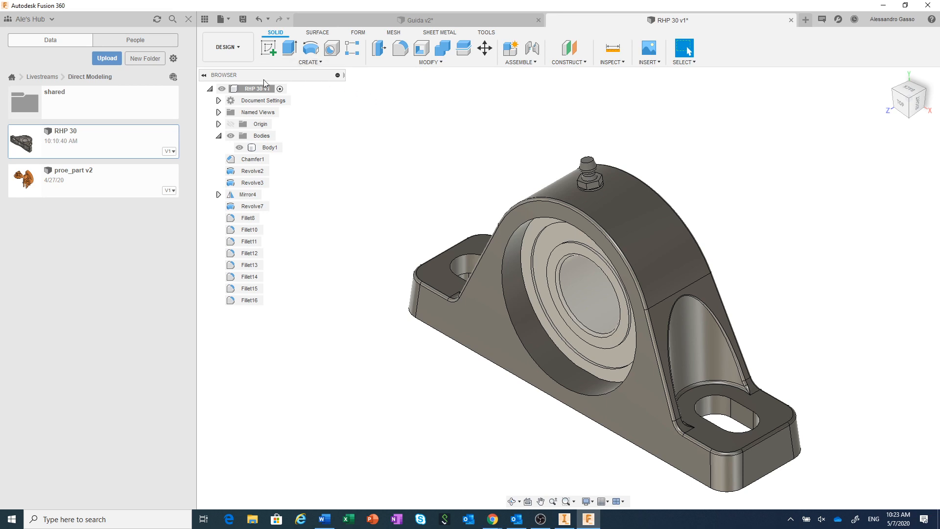
right_click(251, 90)
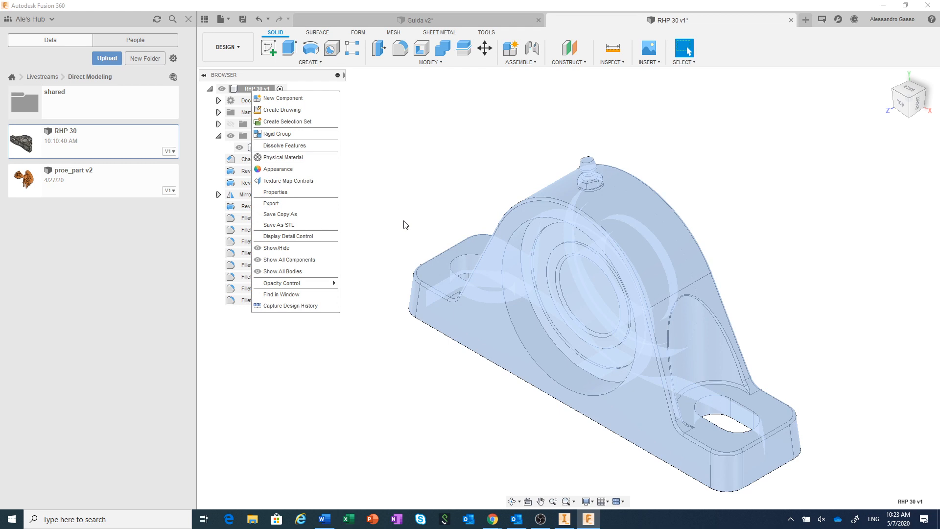
click(294, 305)
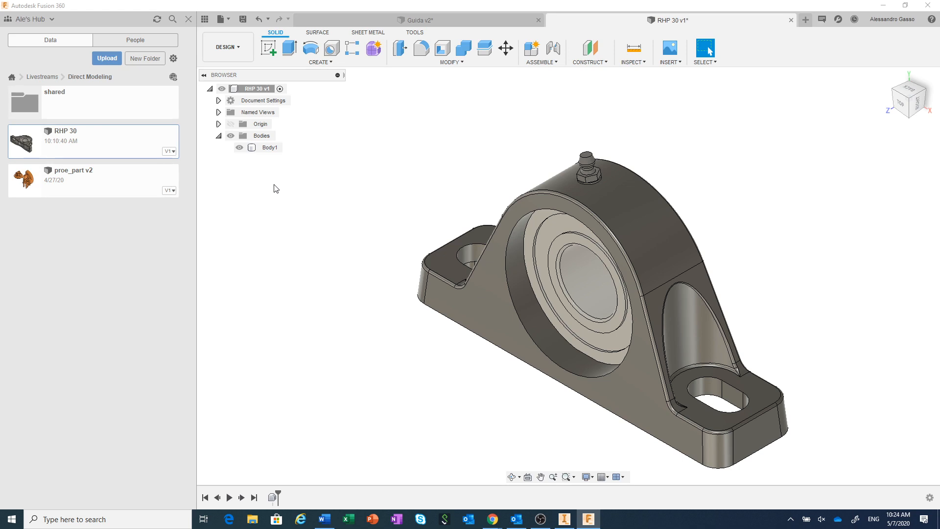
- Add rpi2-bottom.stp from the raspberry-pi-2-and-b-case-with-vesa-mounting-1.snapshot.1 folder to an upload into the Direct Modeling folder
click(104, 58)
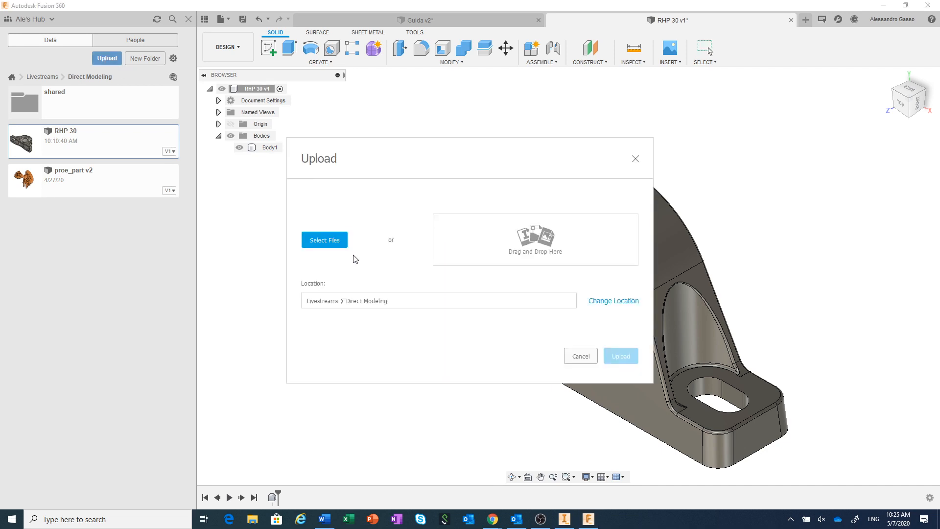
click(329, 241)
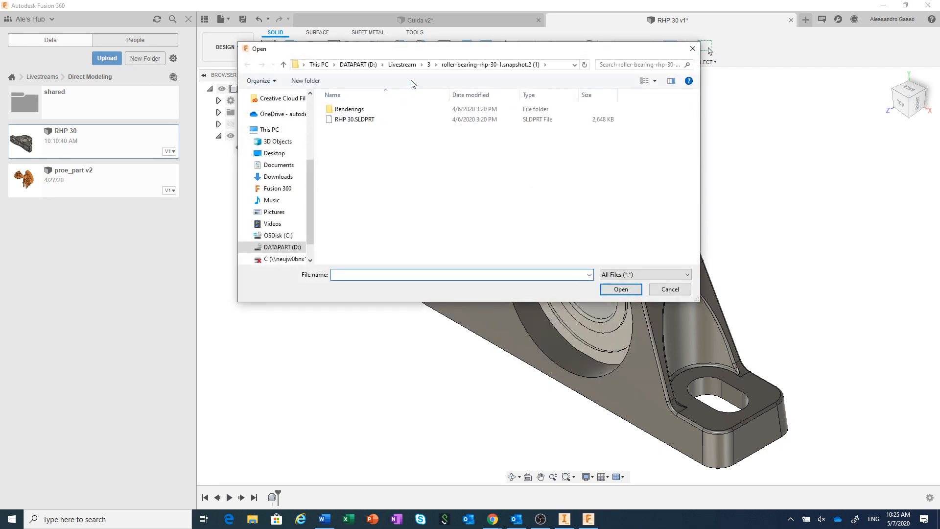
click(430, 65)
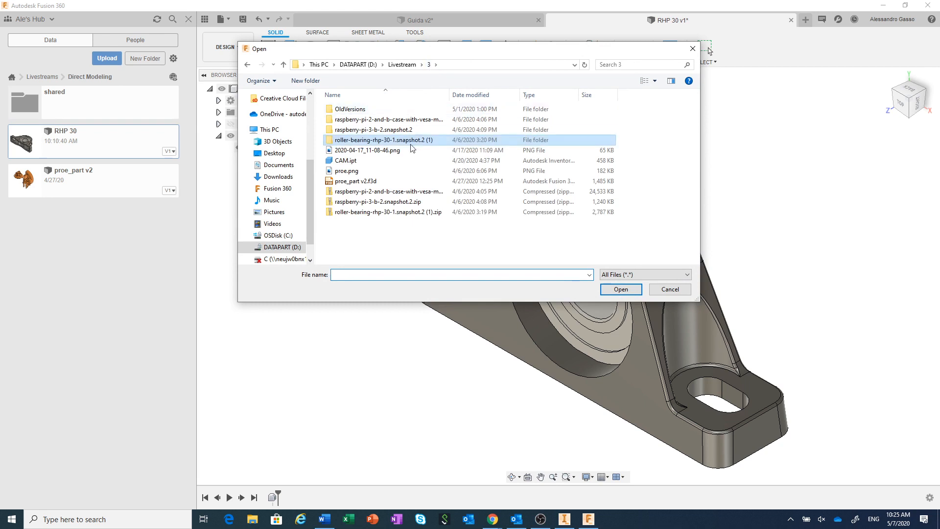
double_click(406, 121)
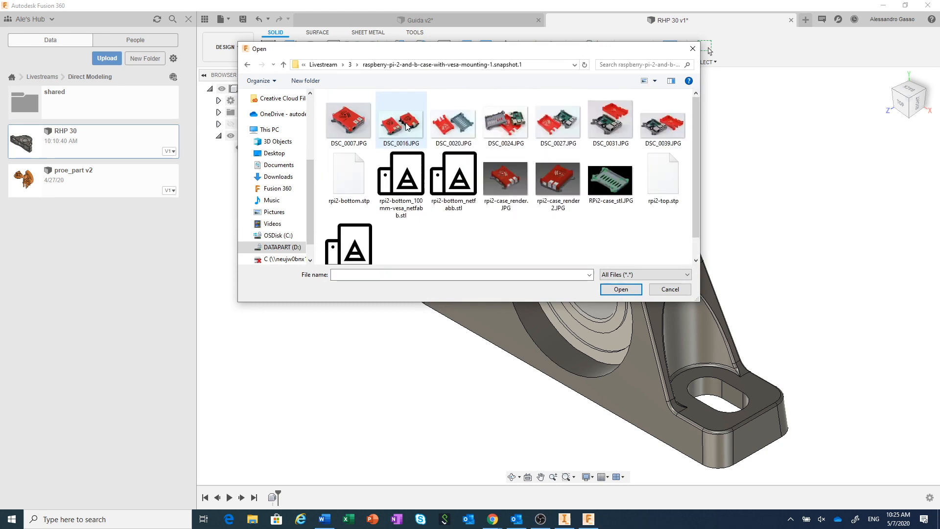
click(359, 180)
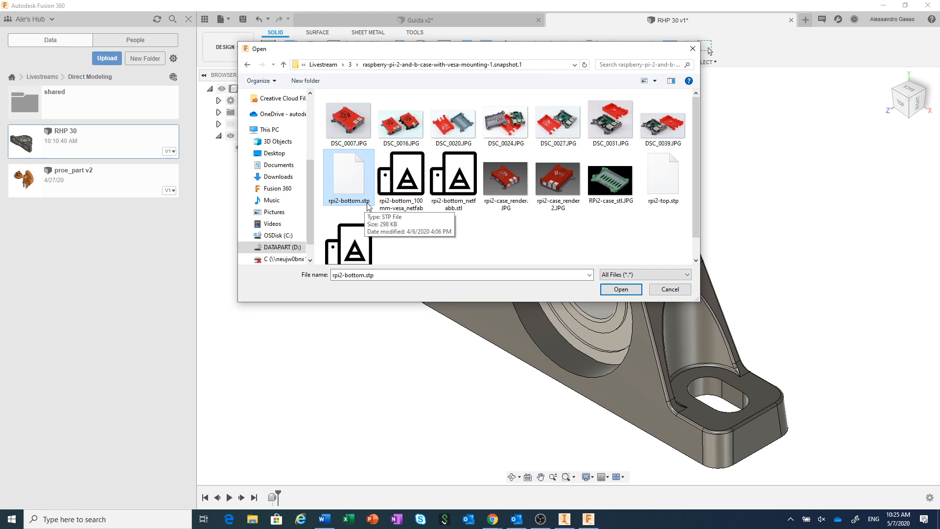
click(612, 290)
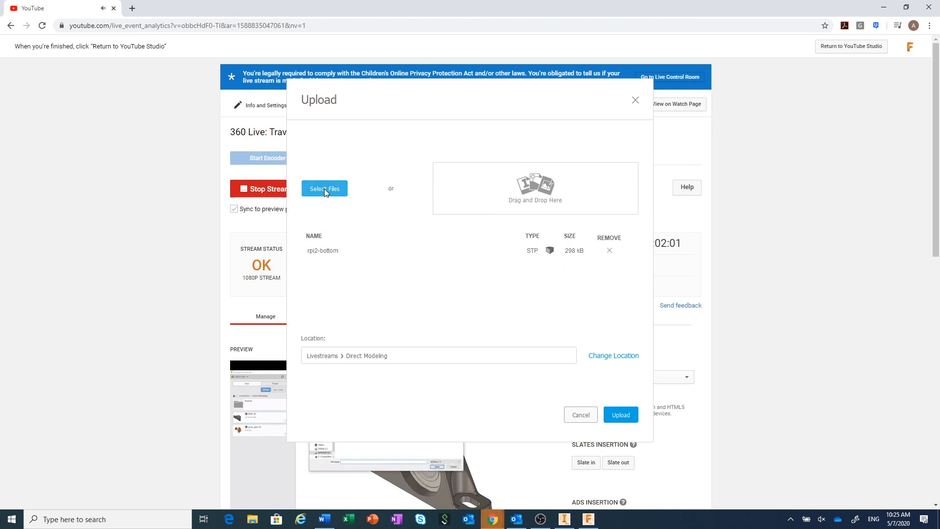
- Add Raspberrypimodel.SLDPRT from the raspberry-pi-3-b-2.snapshot.2 folder to the same upload list
click(324, 189)
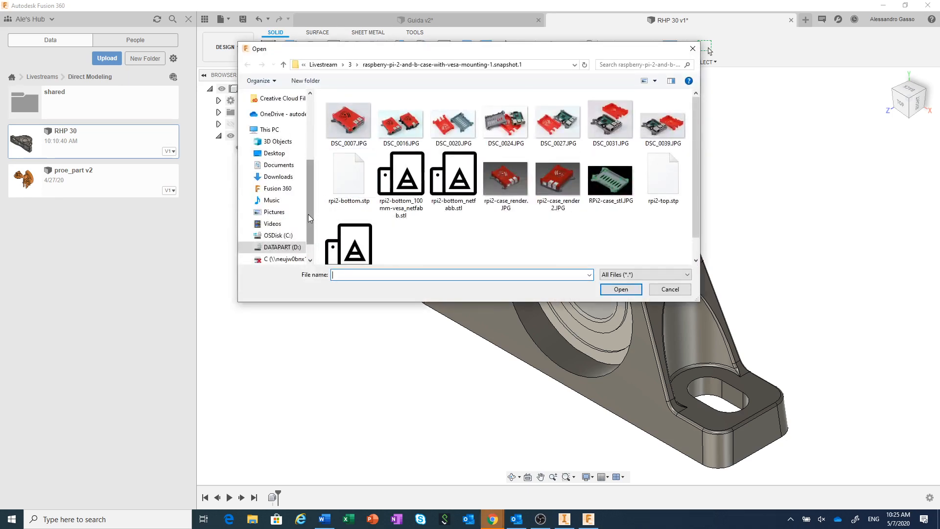
drag(307, 213, 308, 224)
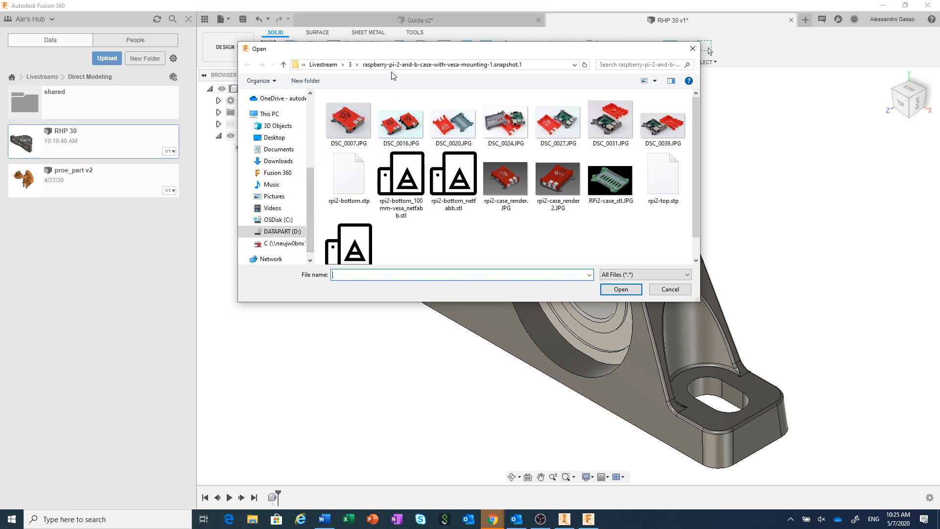
click(351, 67)
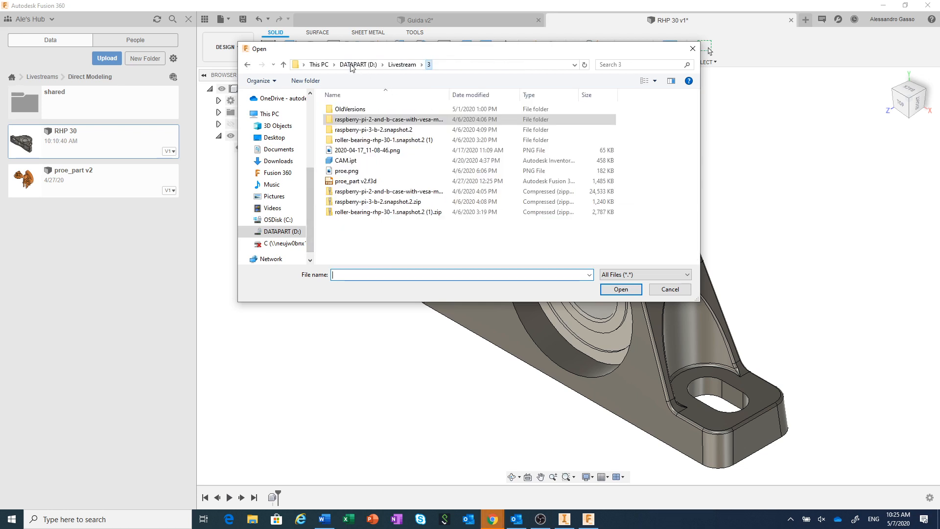
click(395, 131)
double_click(395, 130)
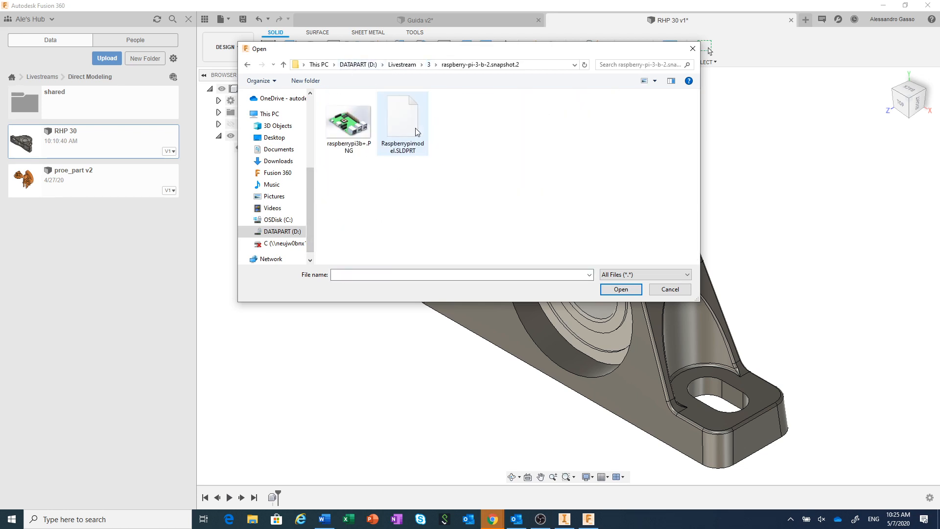
click(406, 128)
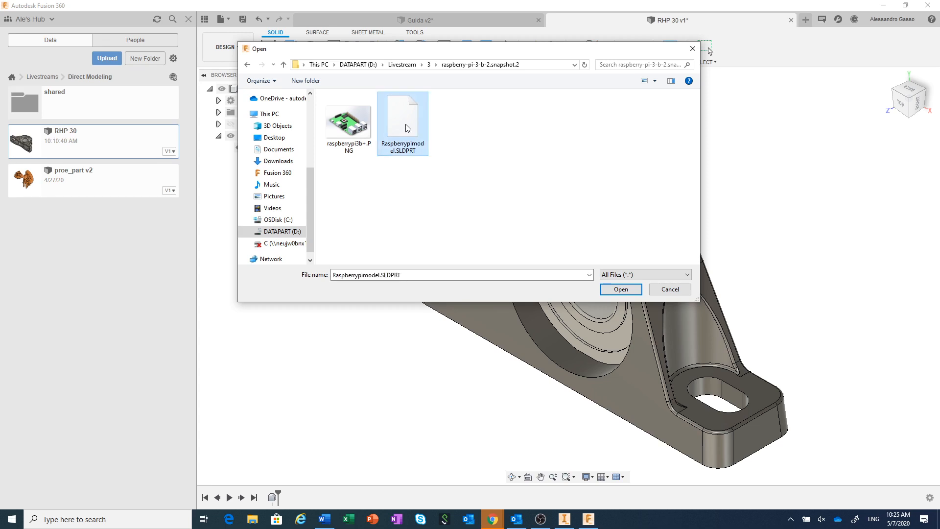
click(618, 290)
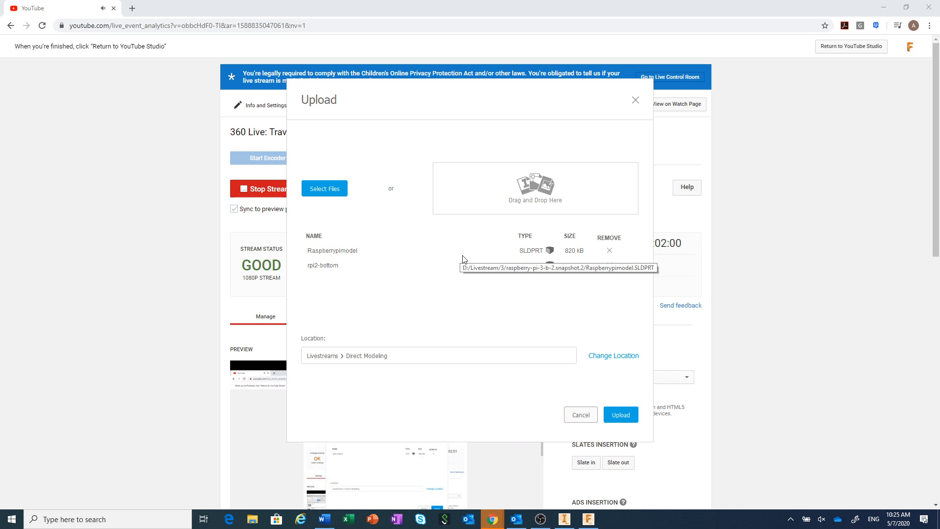
- Switch back to Fusion 360 and upload both Raspberry Pi files to Livestreams > Direct Modeling
click(885, 8)
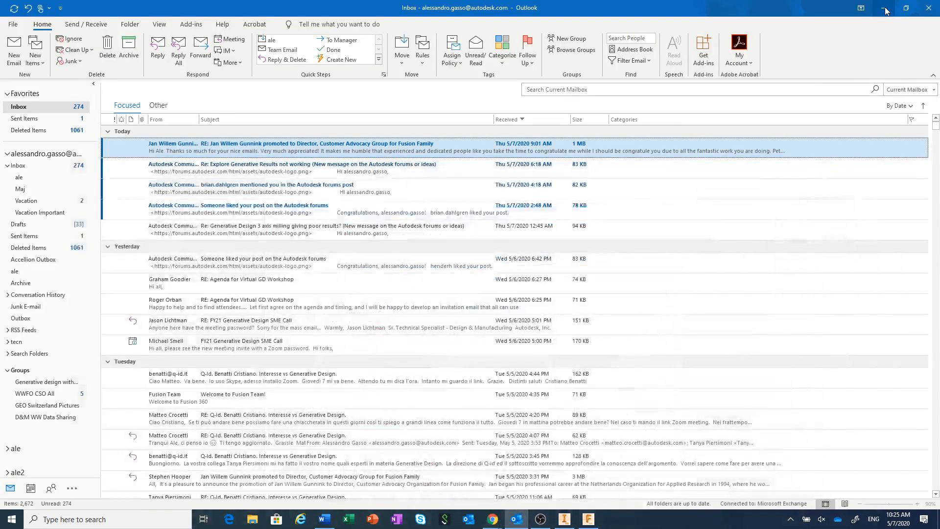
click(586, 522)
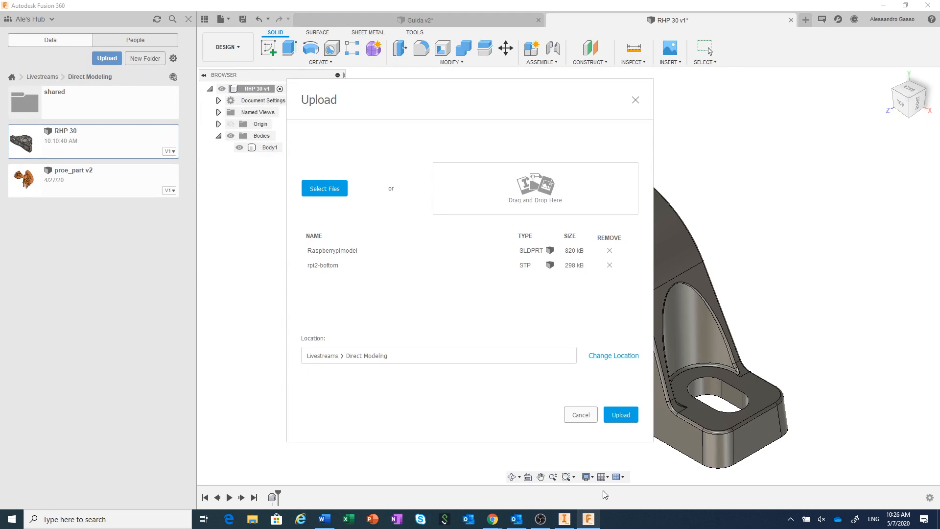
click(620, 416)
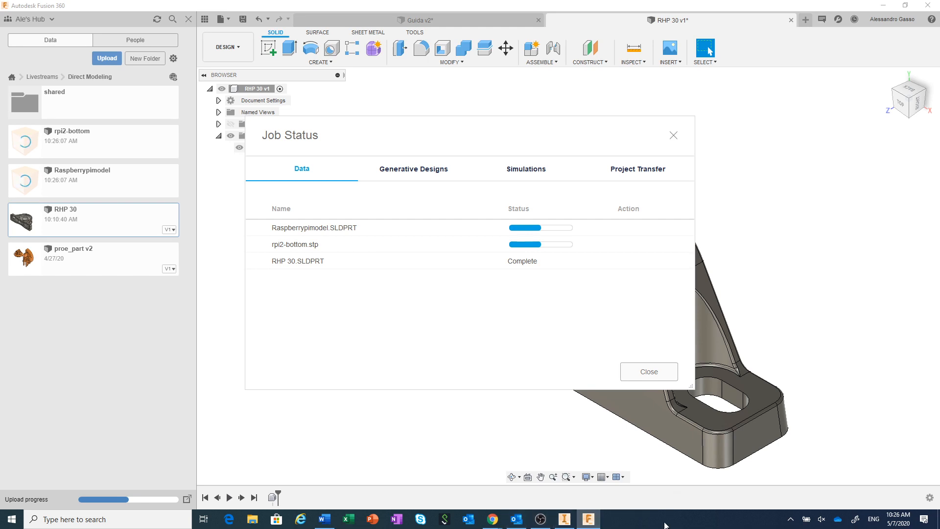
- Close the Outlook inbox window that is running in the background
mouse_move(521, 522)
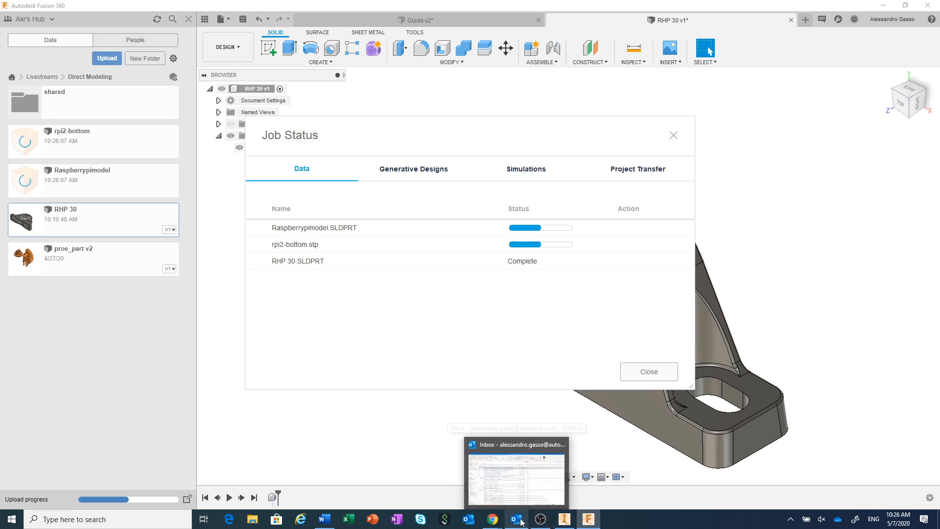
right_click(521, 523)
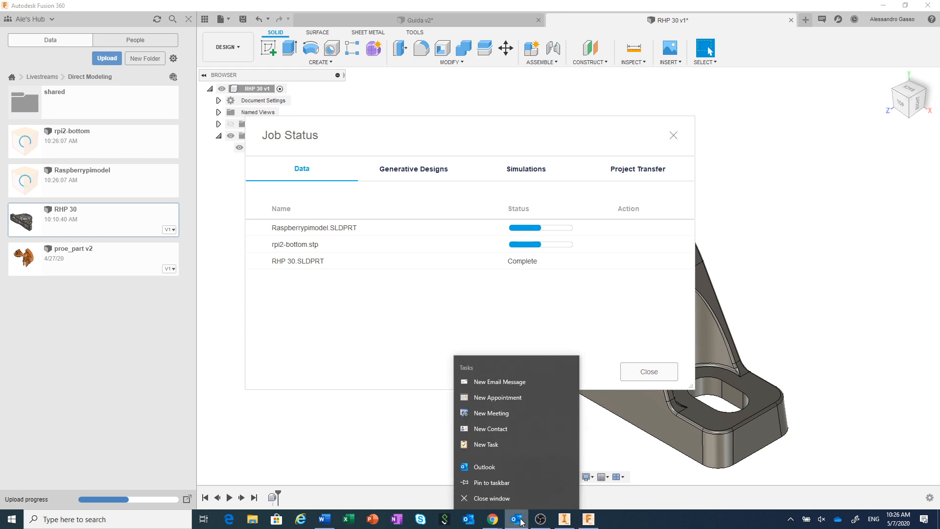
click(507, 499)
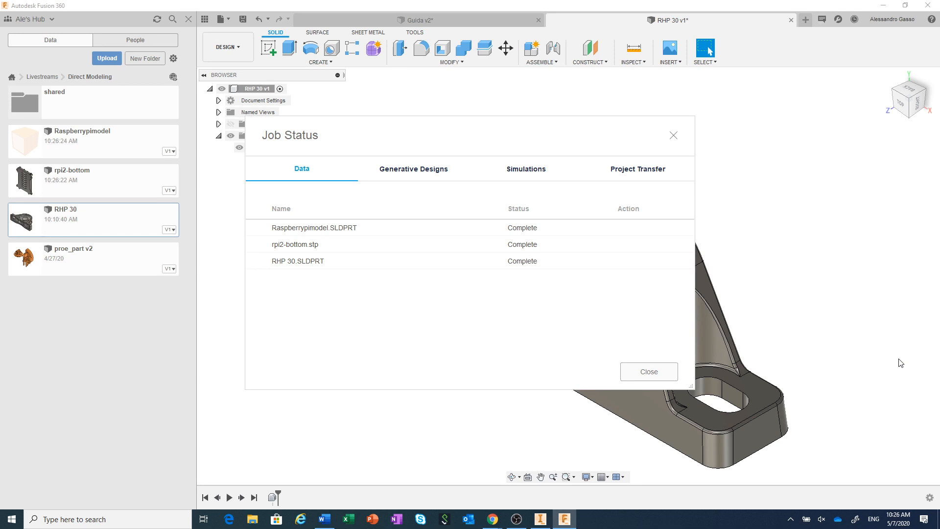
- Dismiss the job status dialog and open the uploaded rpi2-bottom design
click(649, 375)
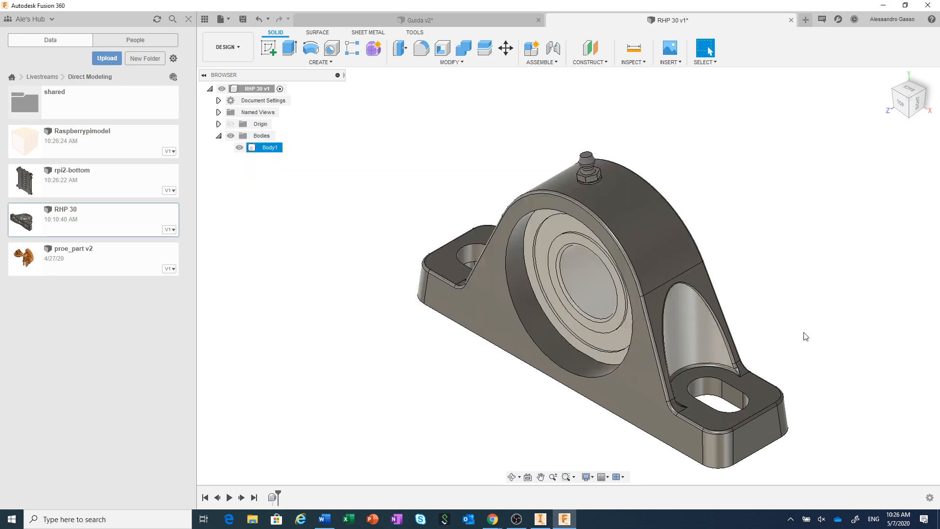
click(806, 337)
click(128, 193)
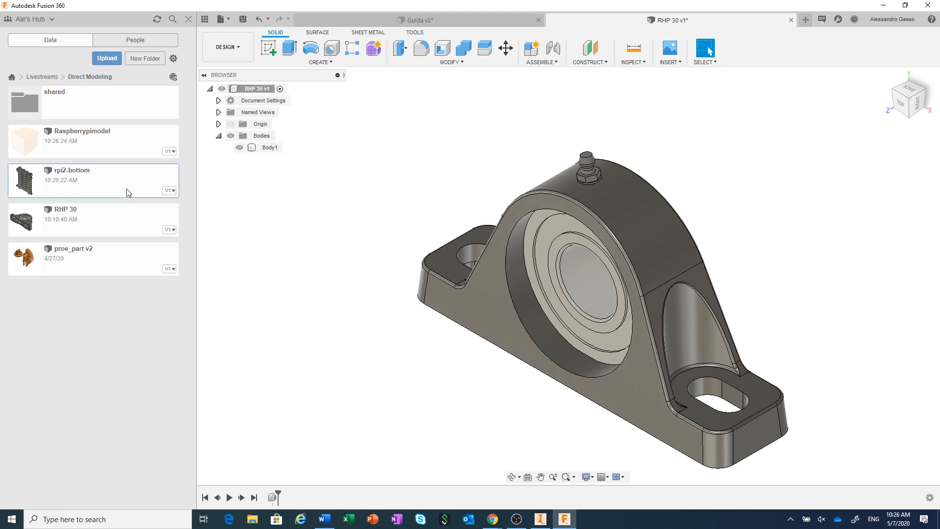
right_click(128, 192)
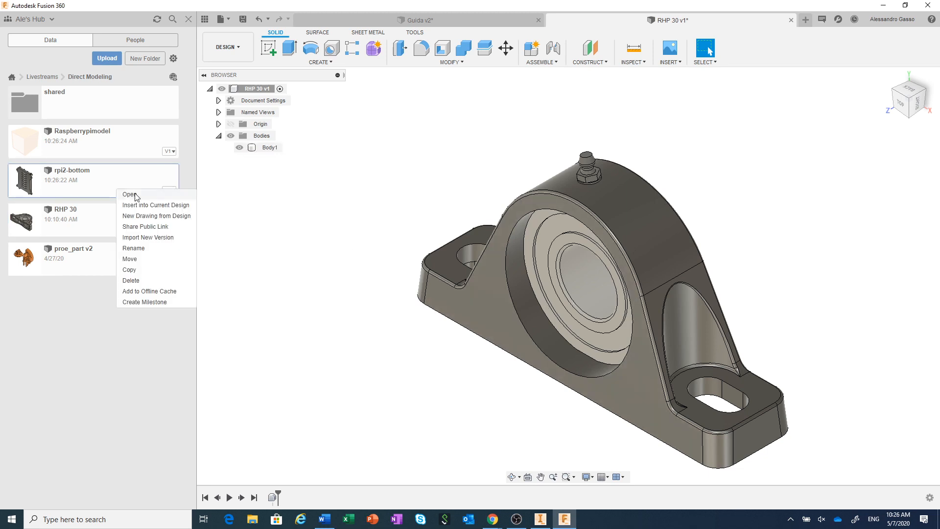
click(134, 195)
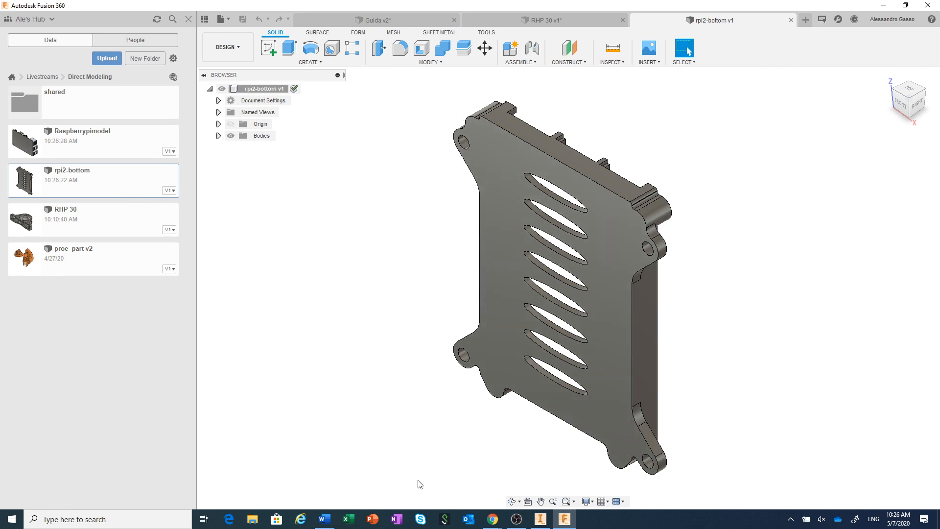
- Insert the Raspberrypimodel design into the rpi2-bottom design and accept its default placement
click(513, 502)
drag(608, 313, 685, 351)
right_click(686, 351)
click(706, 351)
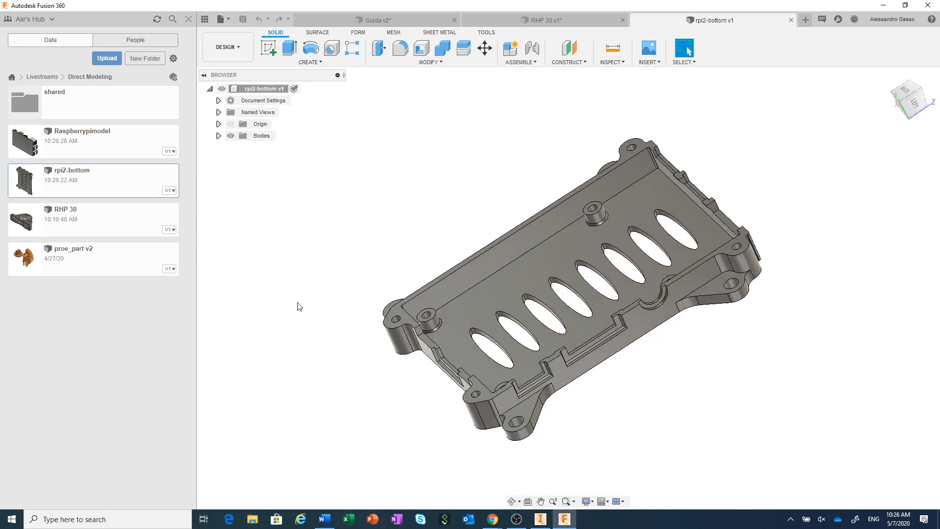
click(115, 152)
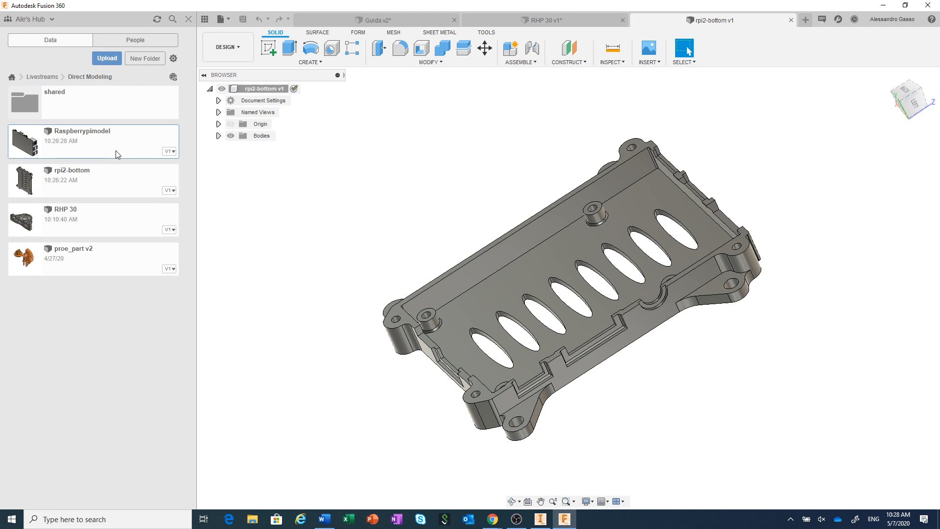
right_click(118, 150)
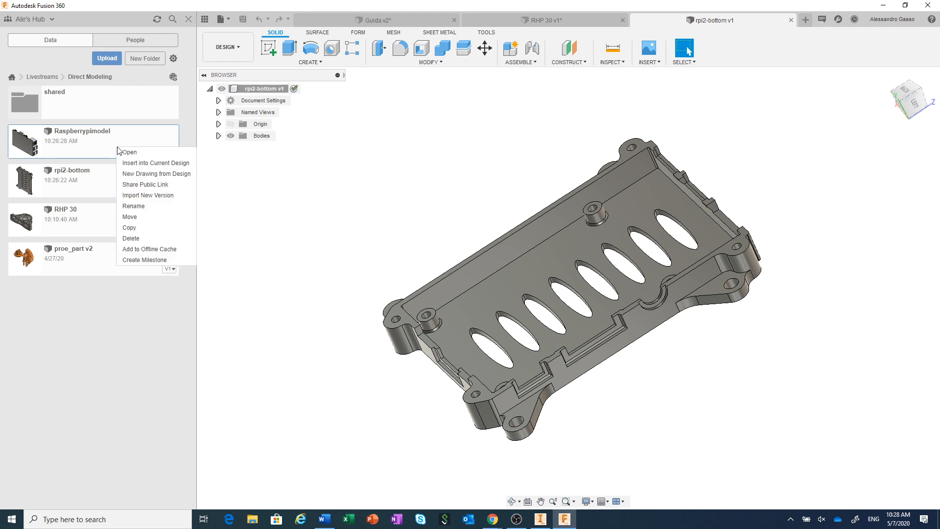
click(141, 164)
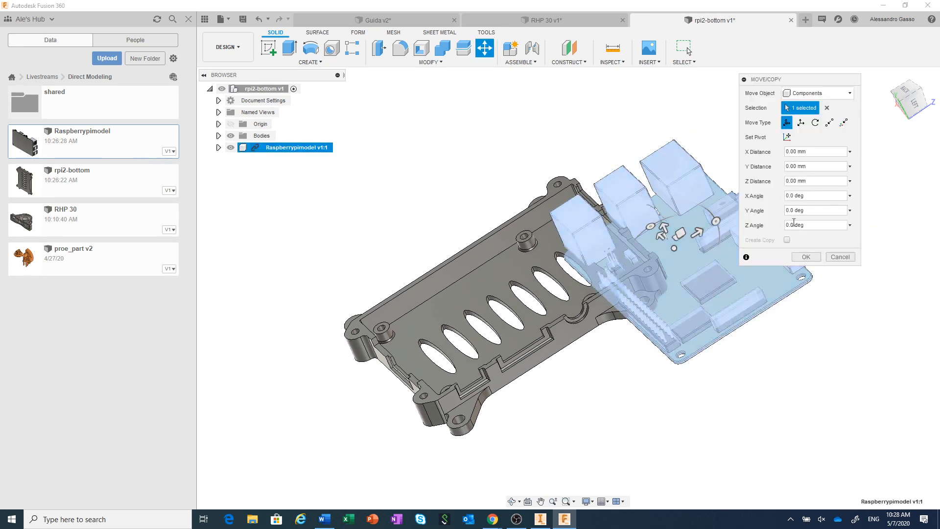
click(816, 256)
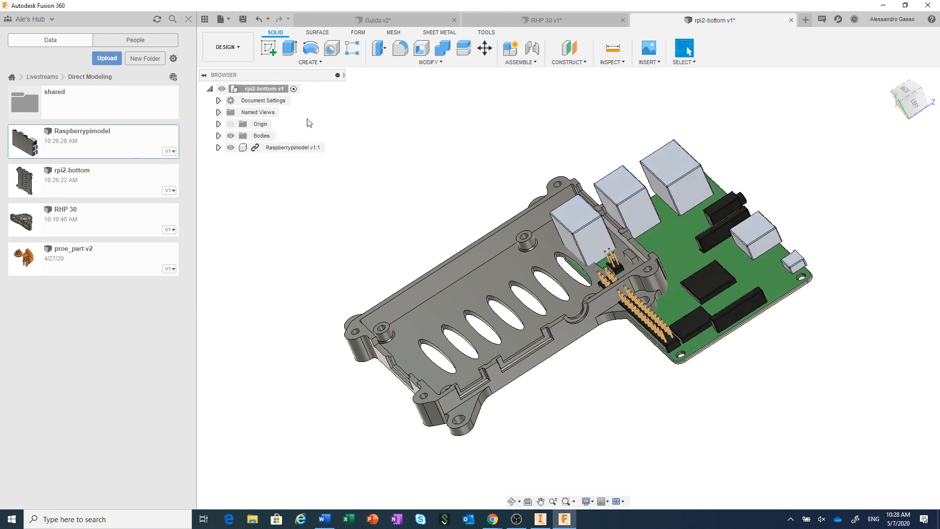
- Convert the case body of rpi2-bottom into a component using Create Components from Bodies
click(248, 92)
click(219, 136)
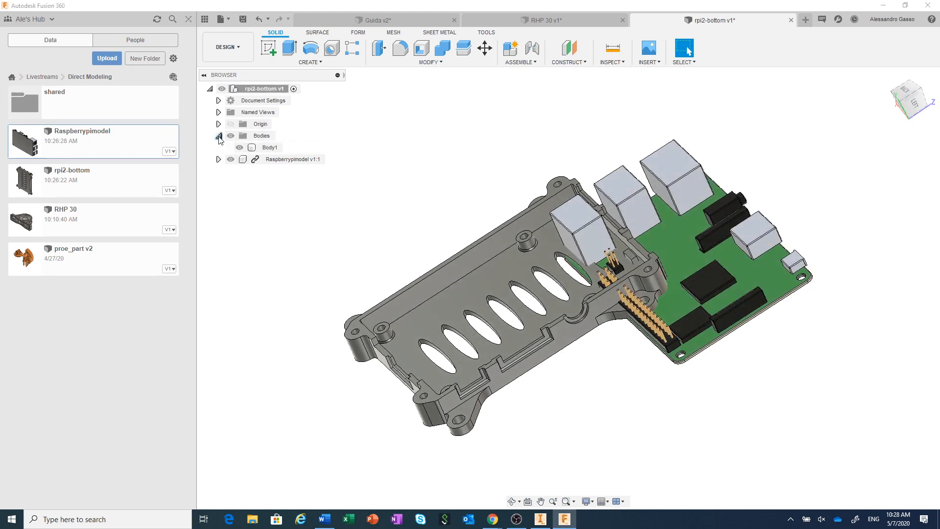
click(268, 147)
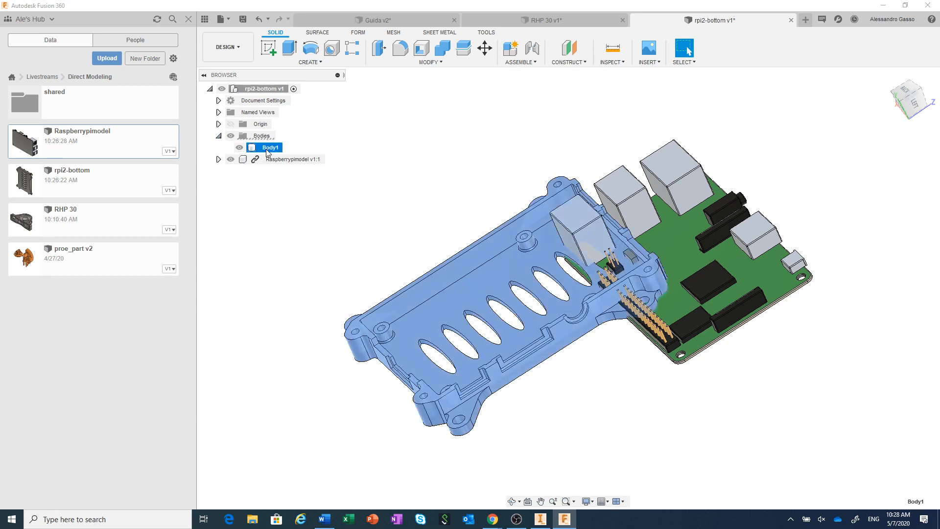
click(263, 136)
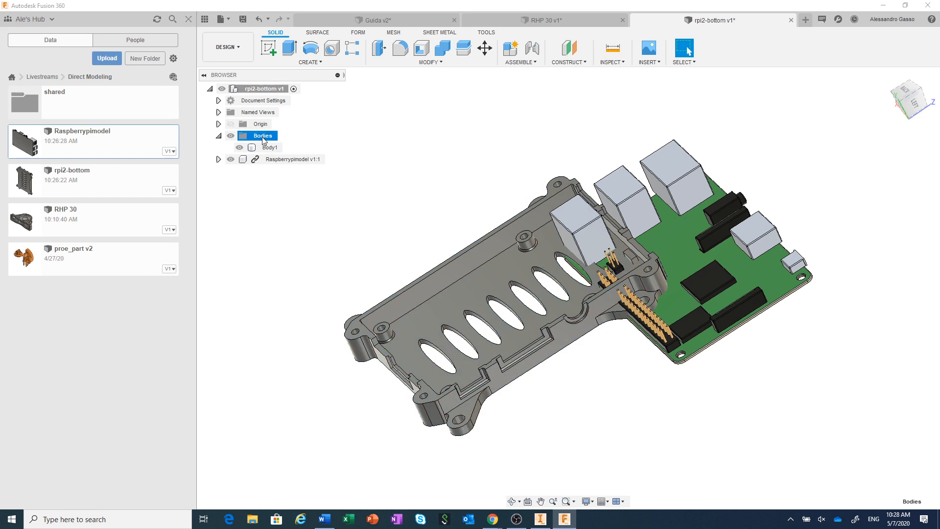
right_click(263, 140)
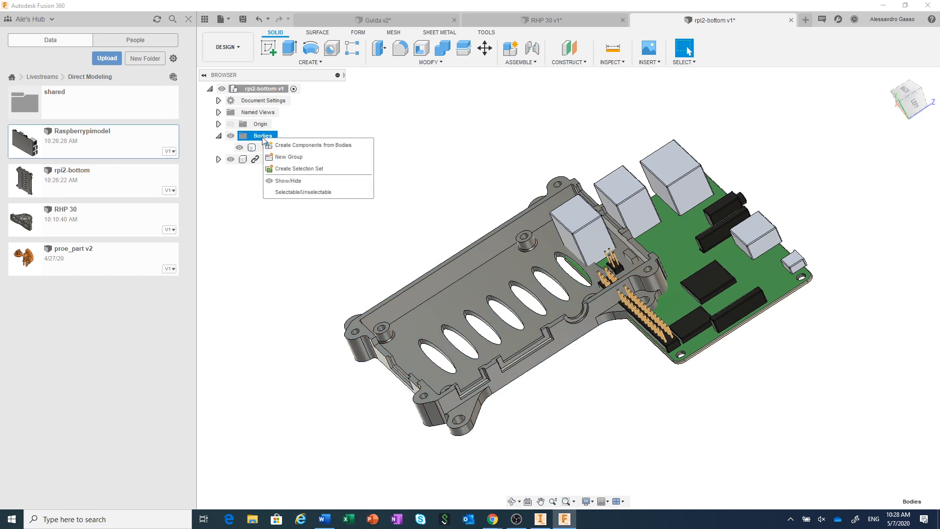
click(300, 146)
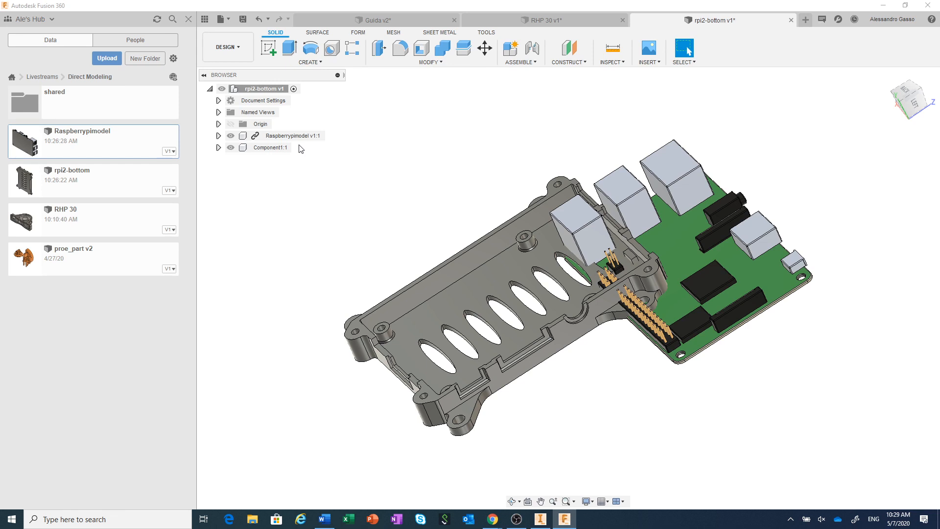
- Start a joint matching the board's corner mounting hole at the end of the long pin header to the case's corner standoff
scroll(470, 181, down, 1)
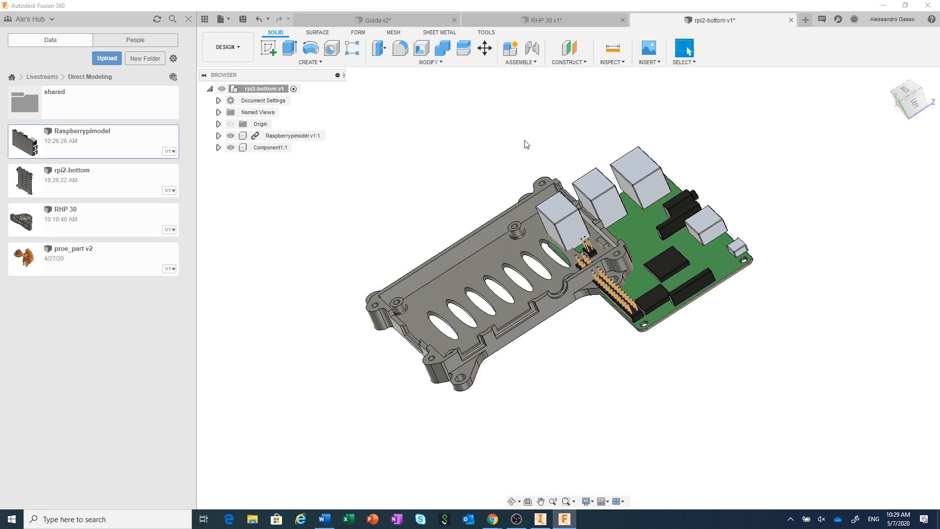
scroll(638, 362, down, 3)
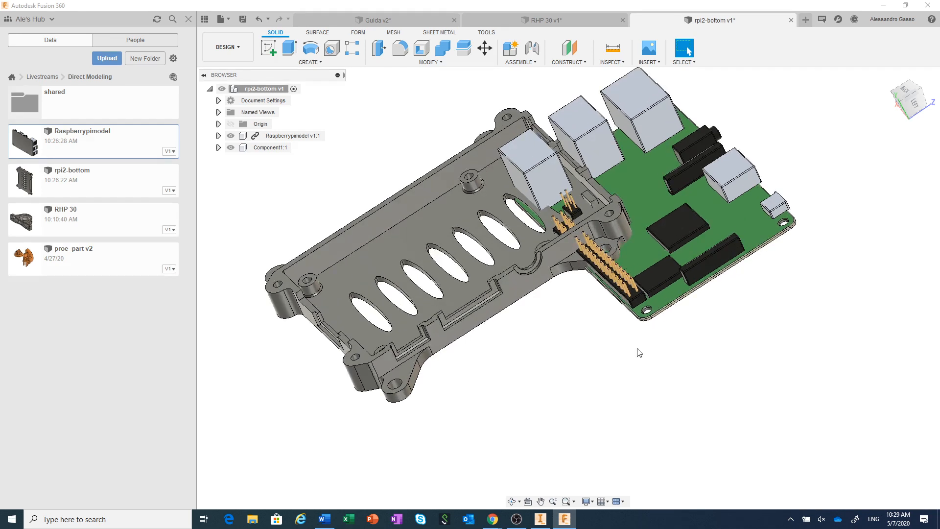
click(533, 49)
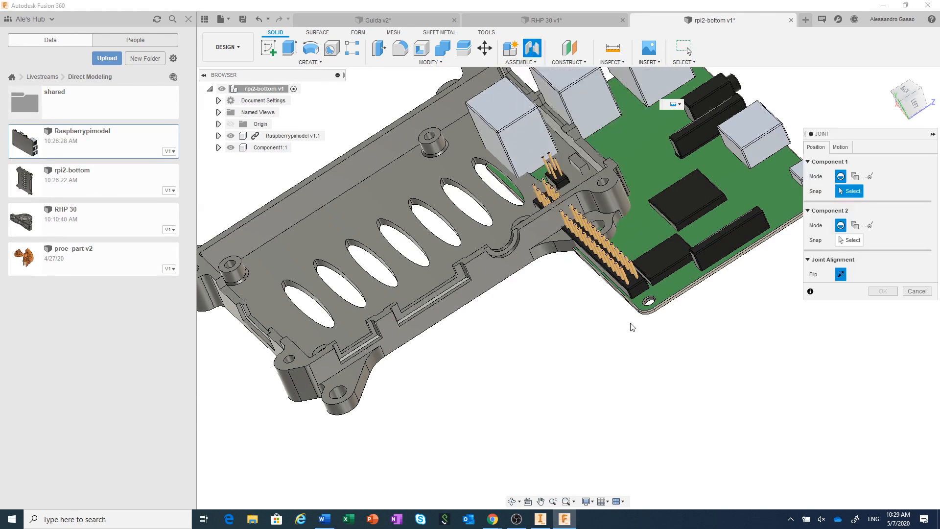
scroll(645, 331, down, 3)
scroll(648, 323, down, 2)
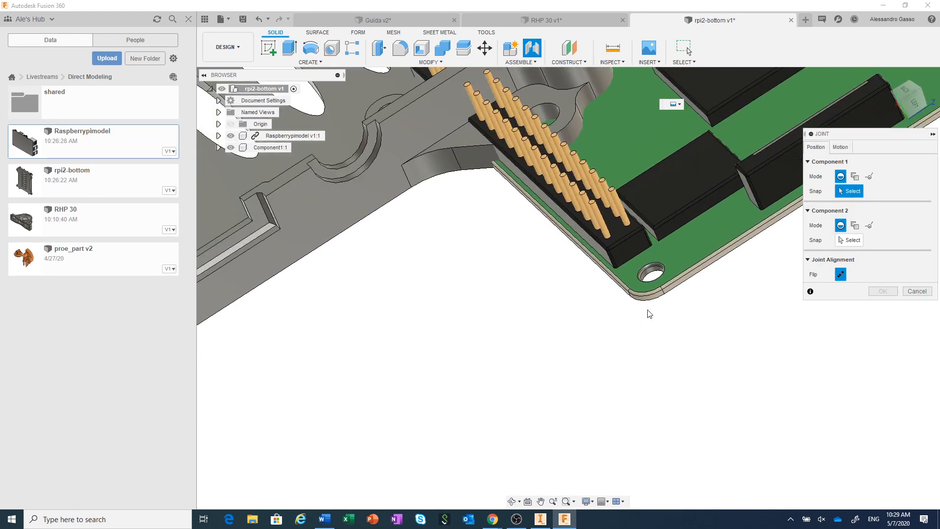
click(655, 276)
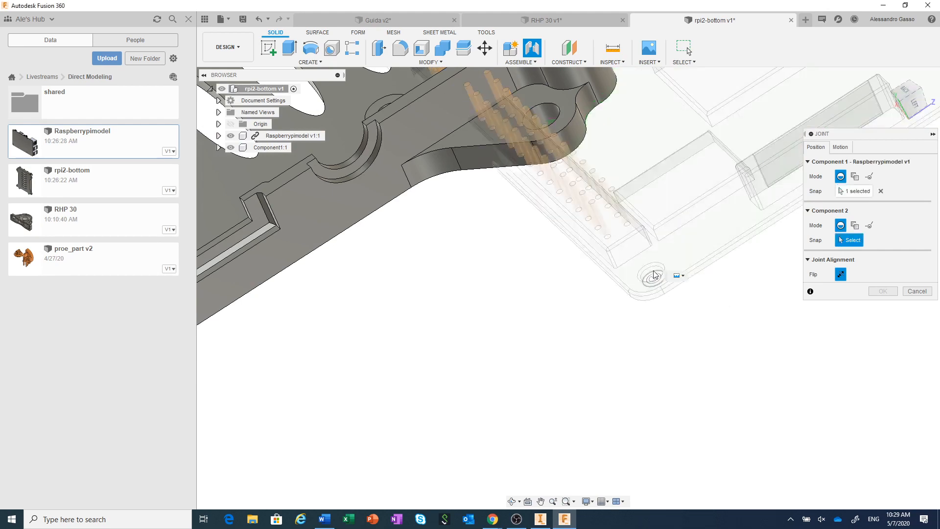
scroll(668, 319, up, 5)
scroll(421, 274, down, 4)
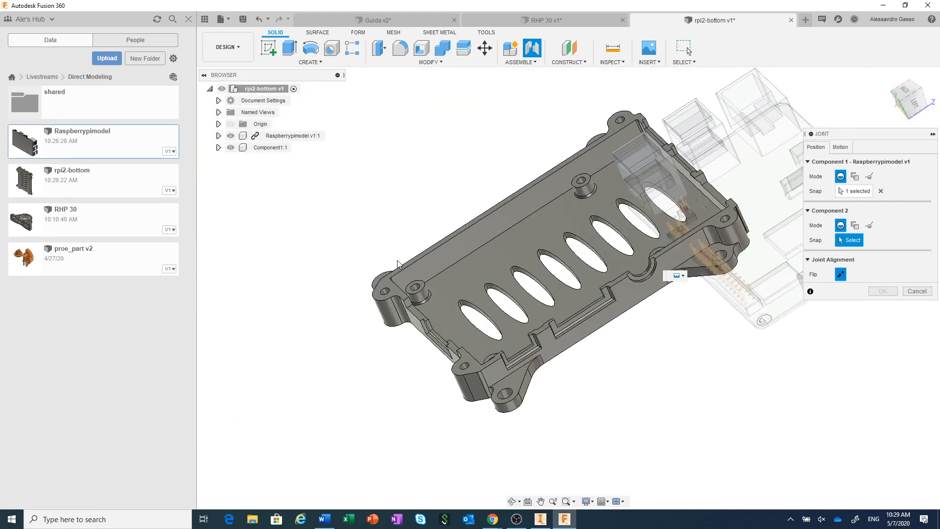
click(425, 292)
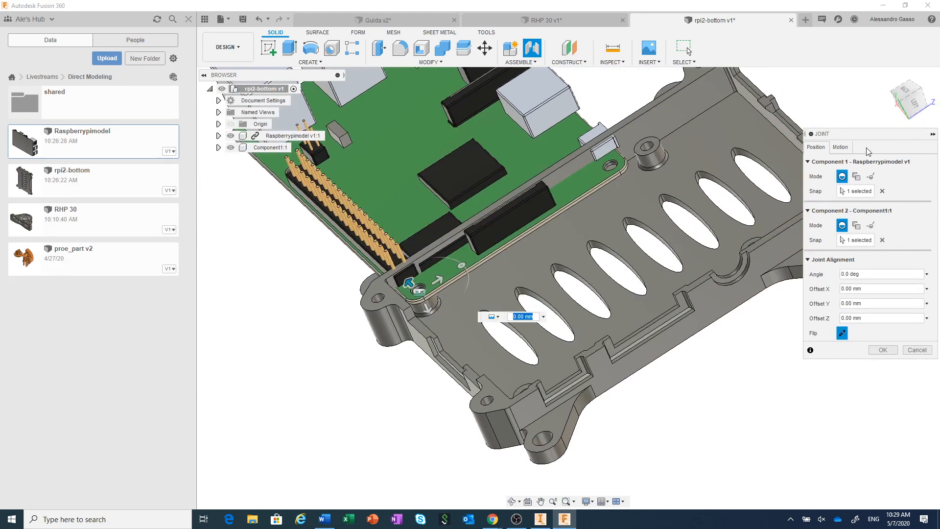
- Set the joint's motion type to Revolute and accept the joint
click(841, 147)
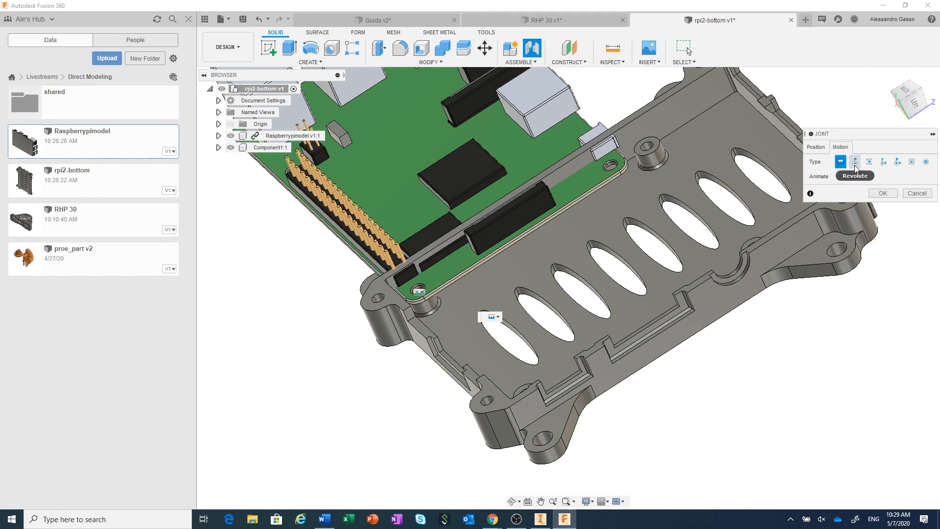
click(855, 162)
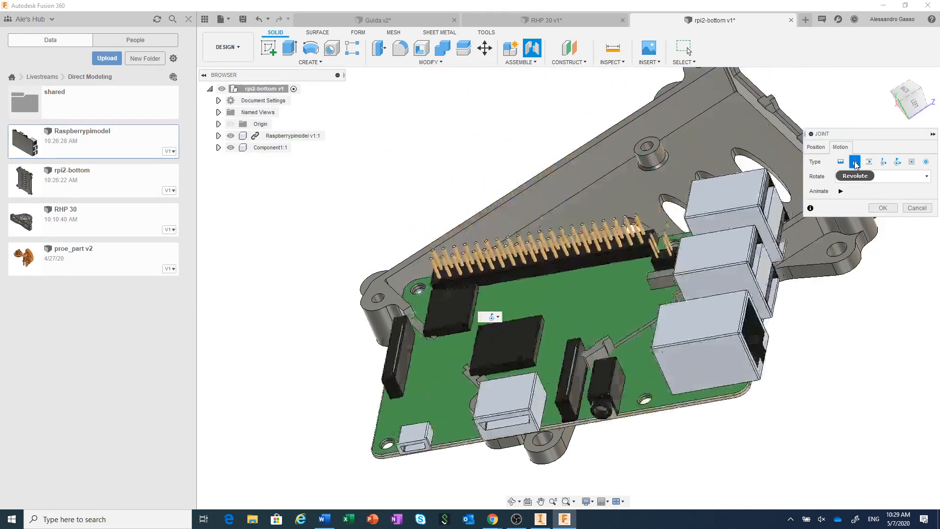
click(883, 209)
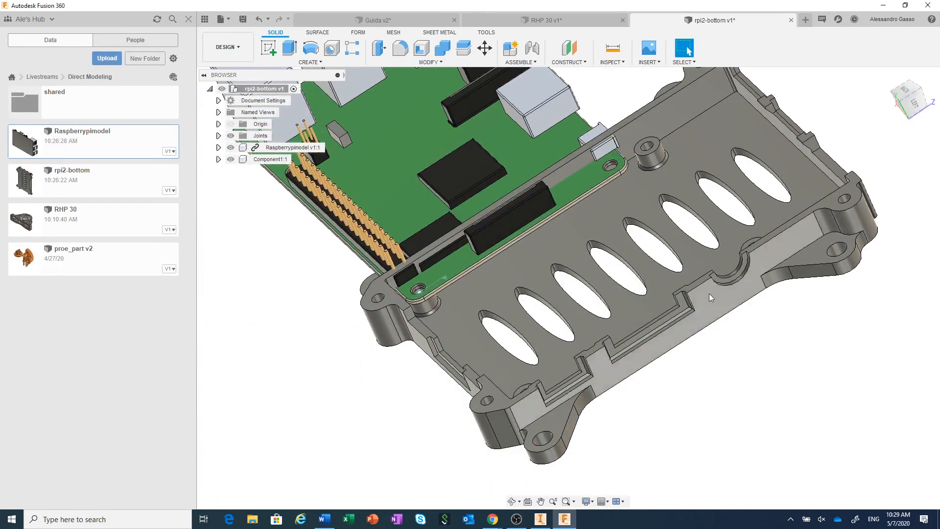
- Add a second joint between the board's mounting hole beside the micro-USB connector and the adjacent corner standoff, continuing despite the existing joint
scroll(612, 191, up, 5)
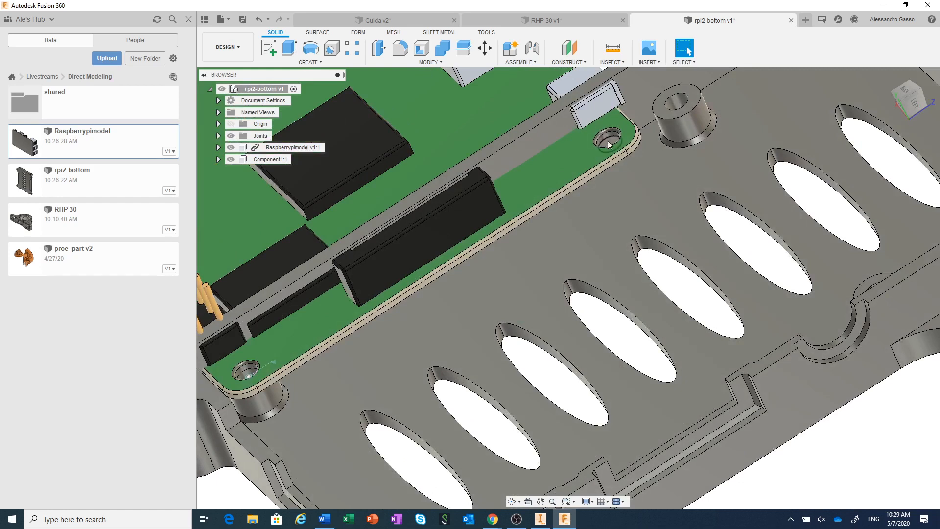
right_click(875, 436)
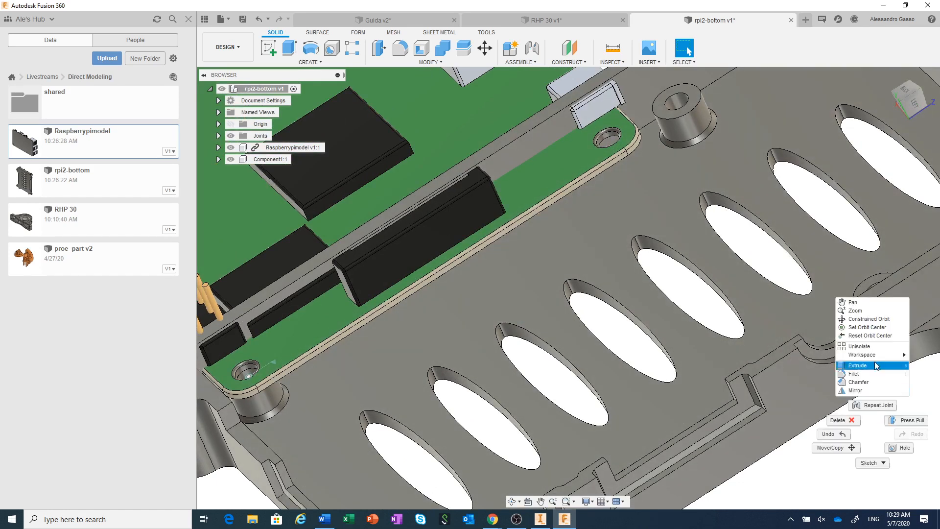
click(880, 405)
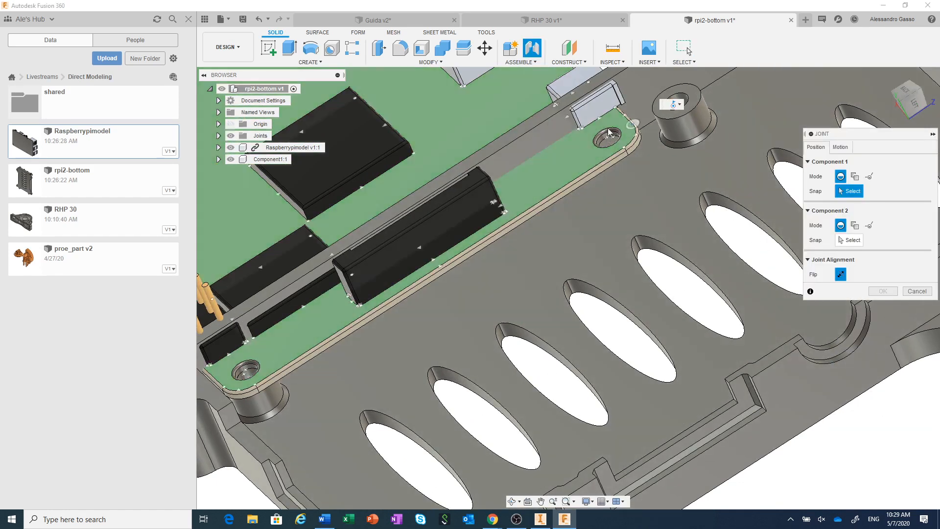
click(607, 142)
scroll(630, 211, down, 6)
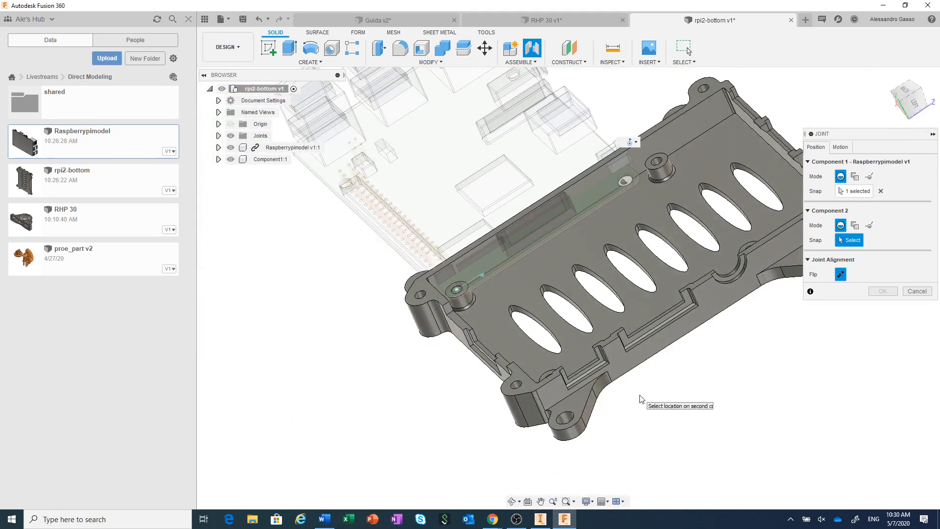
shift+middle_drag(641, 399, 632, 391)
scroll(566, 390, up, 5)
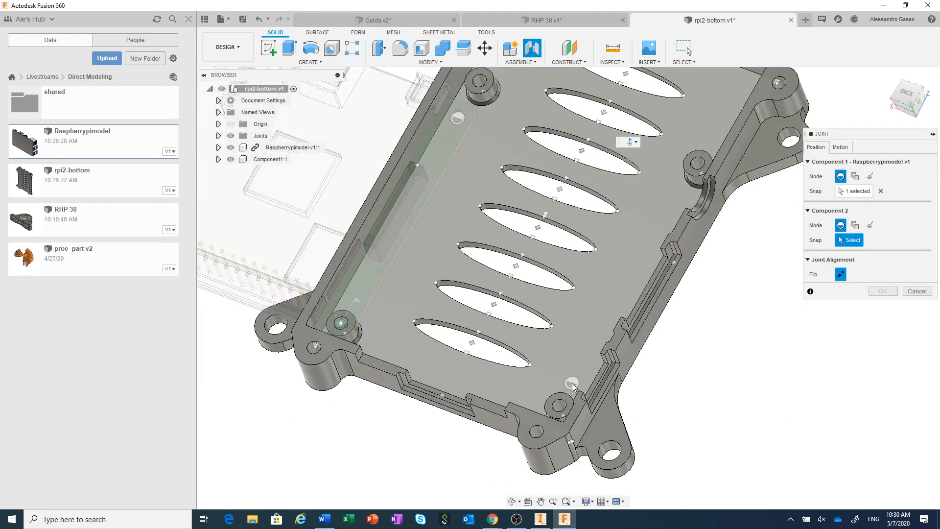
click(566, 391)
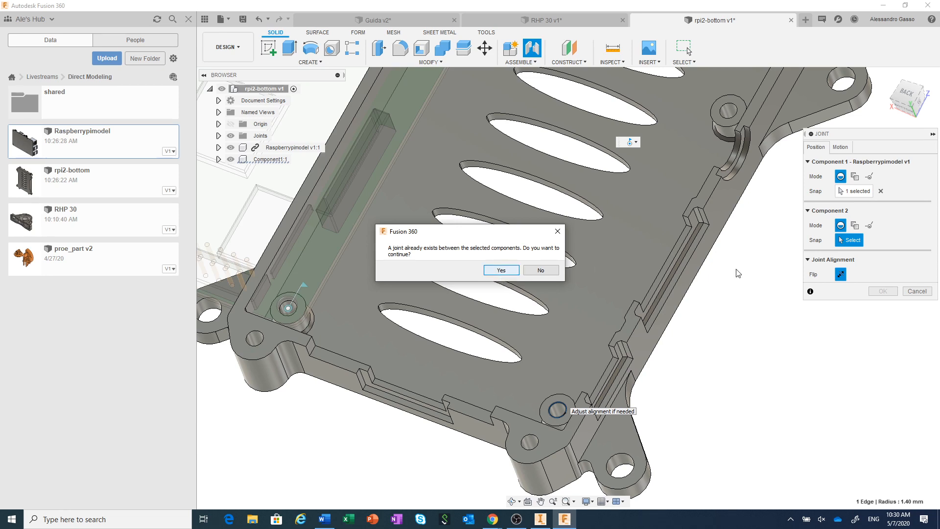
click(503, 271)
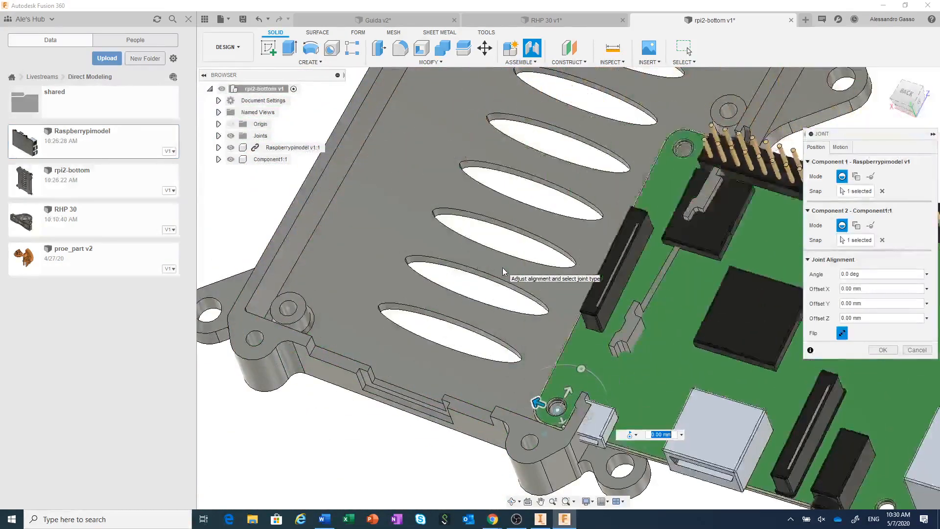
scroll(743, 370, down, 4)
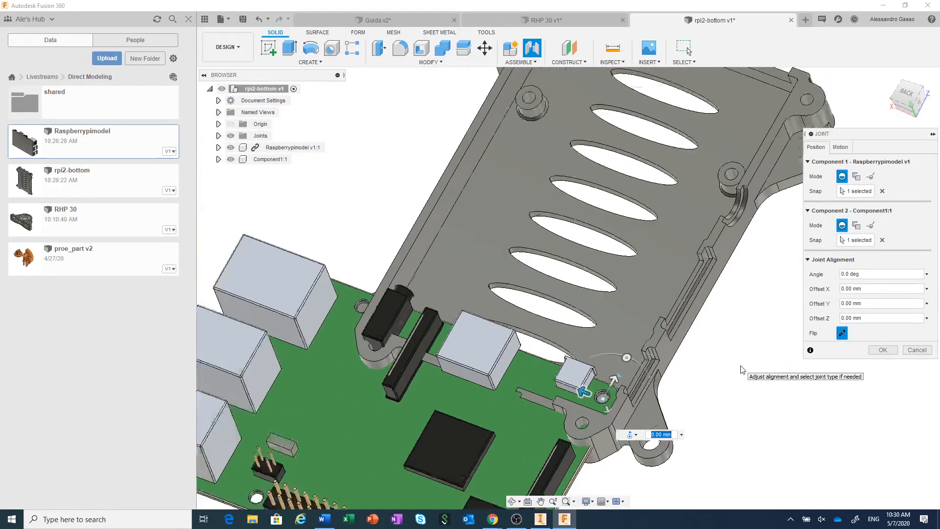
click(882, 350)
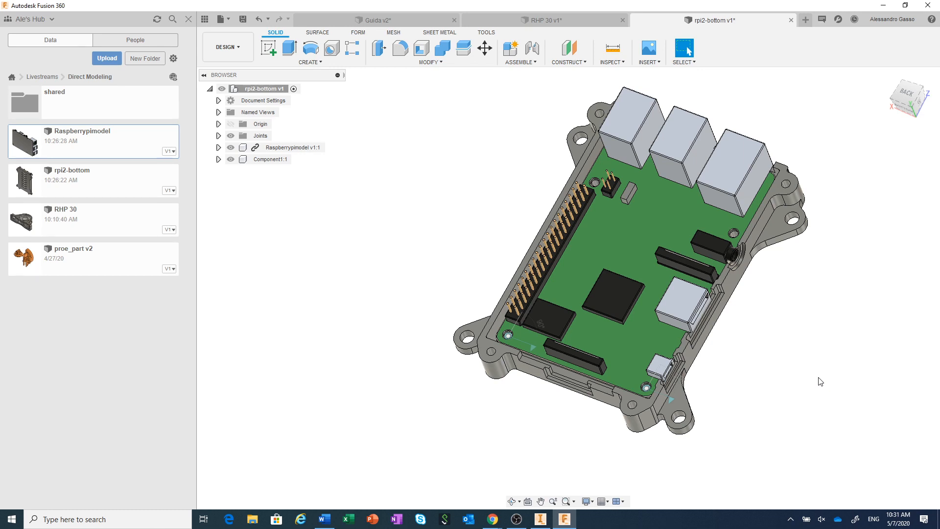
- Examine how the board lines up with the case's connector cutouts and the standoff under the mounting hole near the four-pin header
click(904, 109)
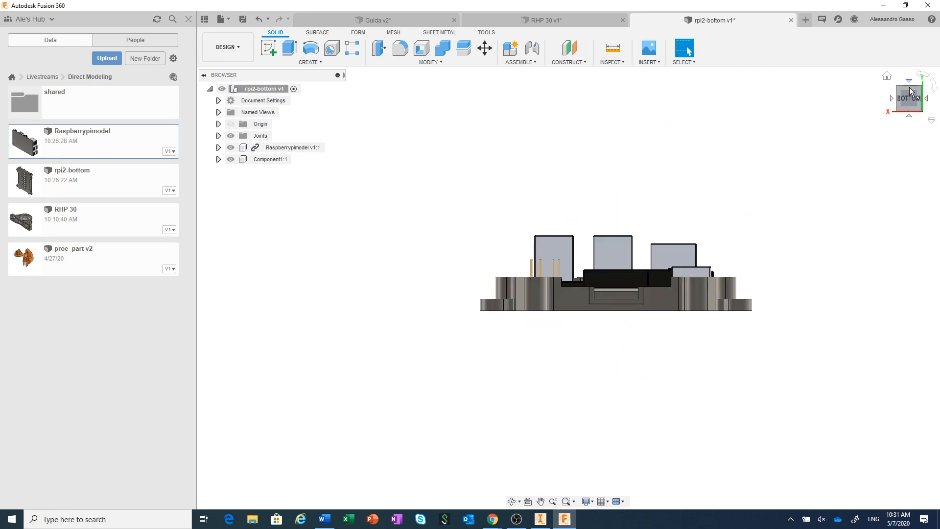
click(910, 88)
scroll(696, 347, up, 2)
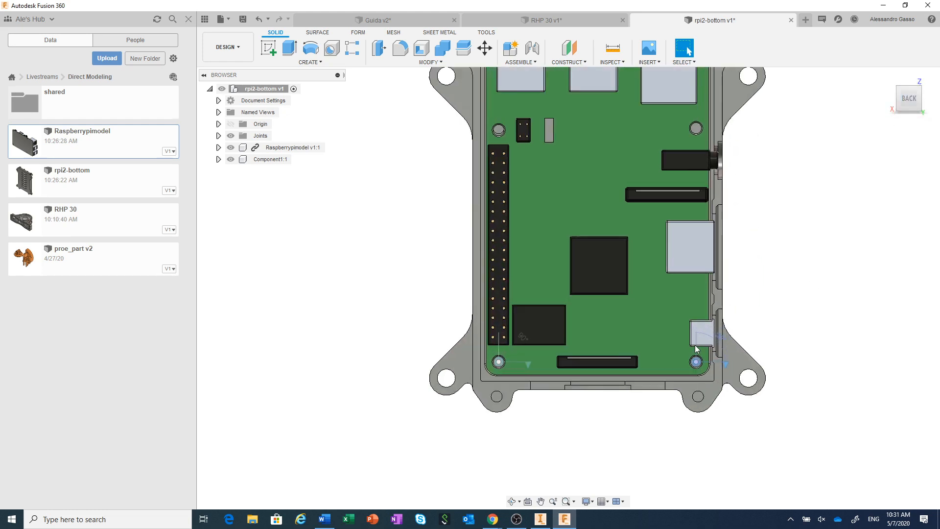
scroll(697, 347, down, 1)
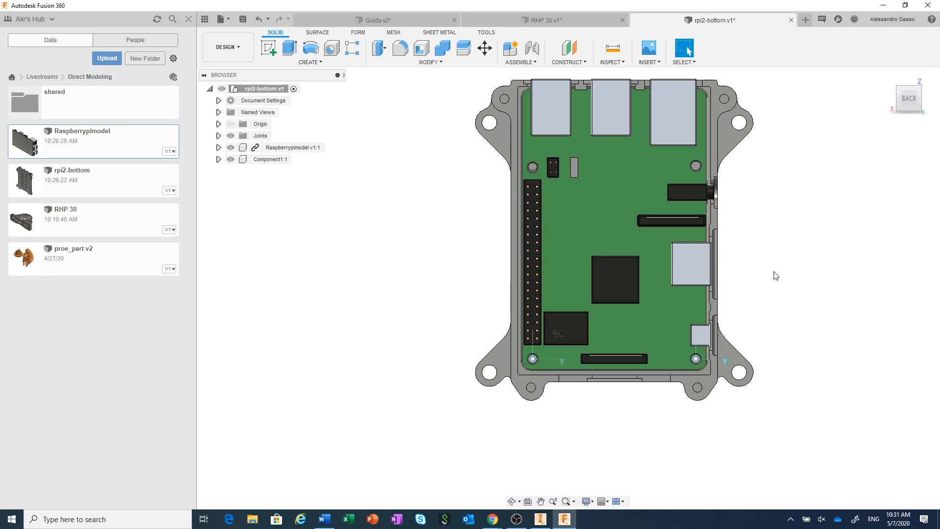
shift+middle_drag(779, 272, 675, 262)
scroll(673, 280, up, 2)
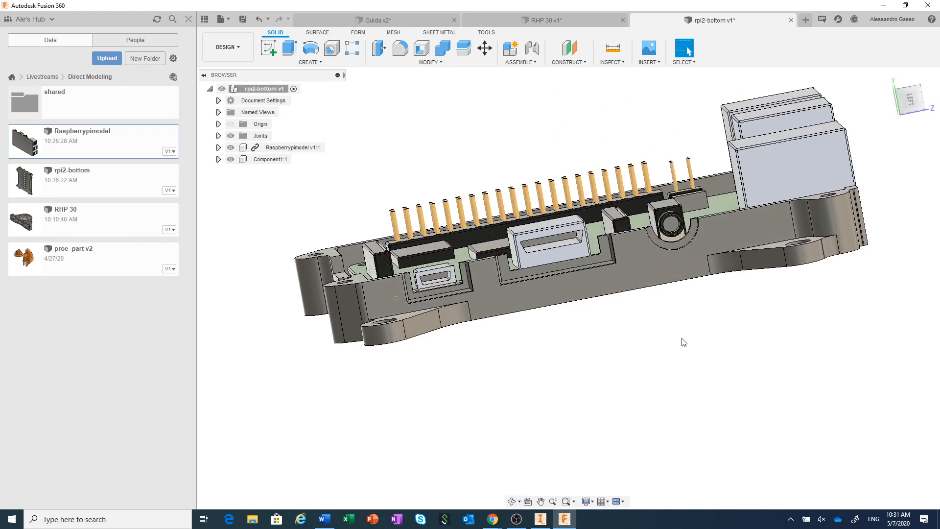
shift+middle_drag(682, 340, 821, 467)
scroll(491, 386, up, 2)
scroll(491, 377, up, 2)
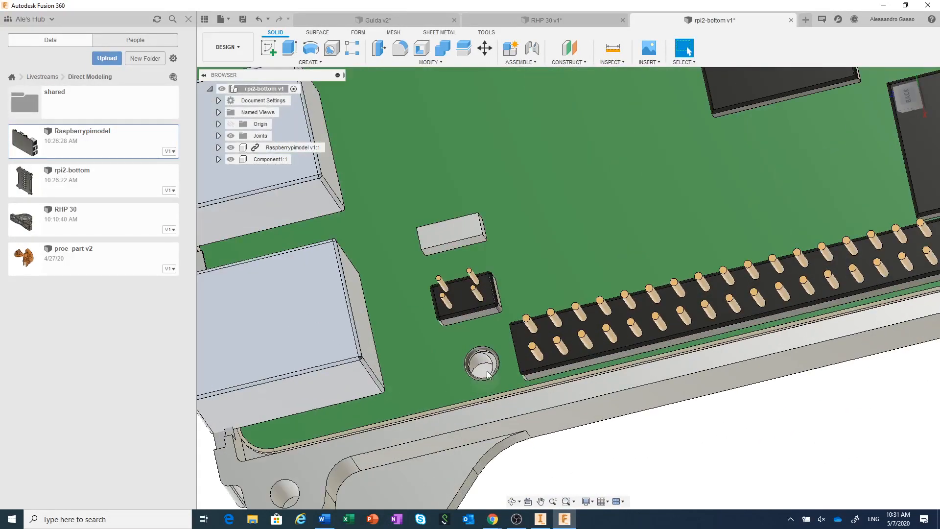
scroll(492, 364, down, 4)
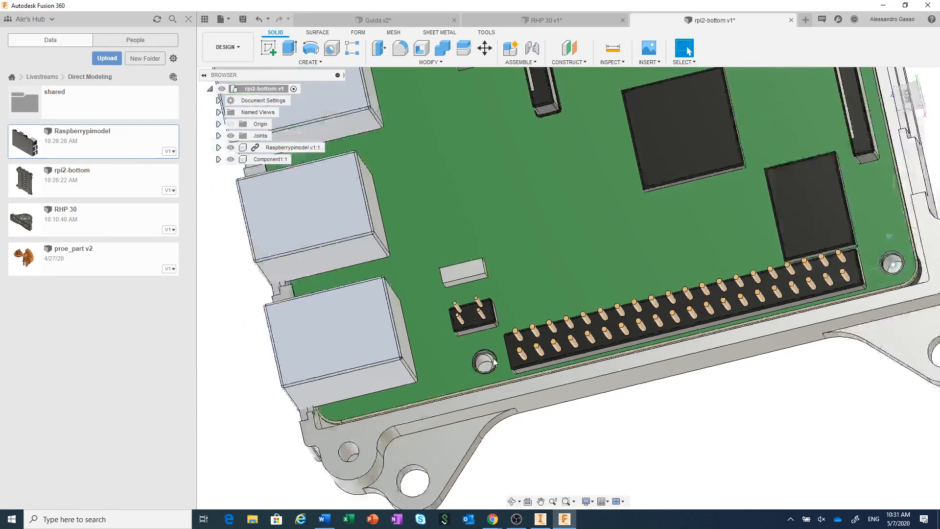
scroll(490, 367, up, 2)
scroll(489, 367, up, 3)
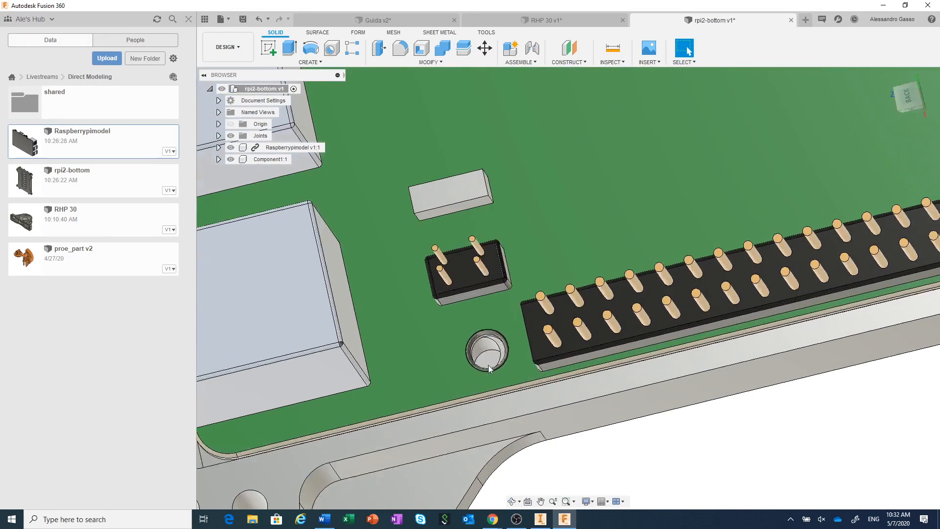
scroll(504, 350, down, 5)
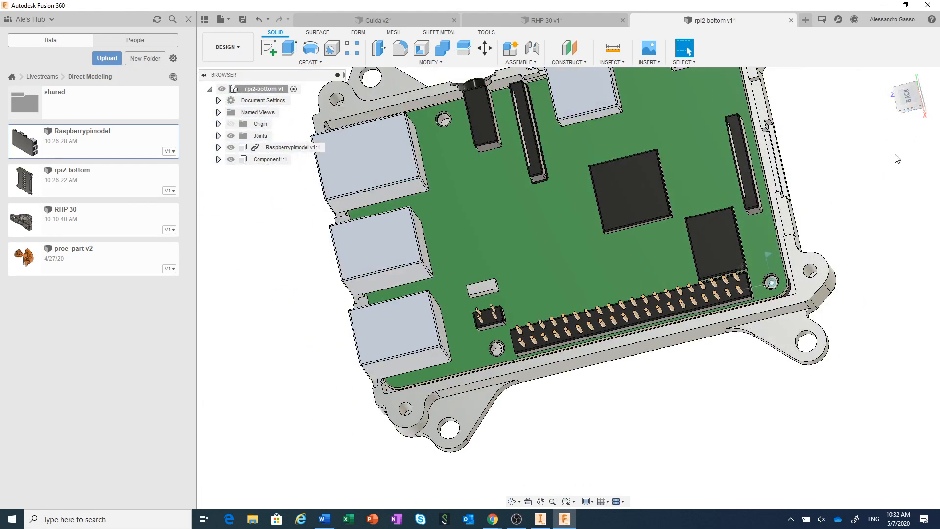
- Create a section analysis from the case's long side face at about -6.3 mm and examine the cut through the standoff and mounting hole
click(911, 114)
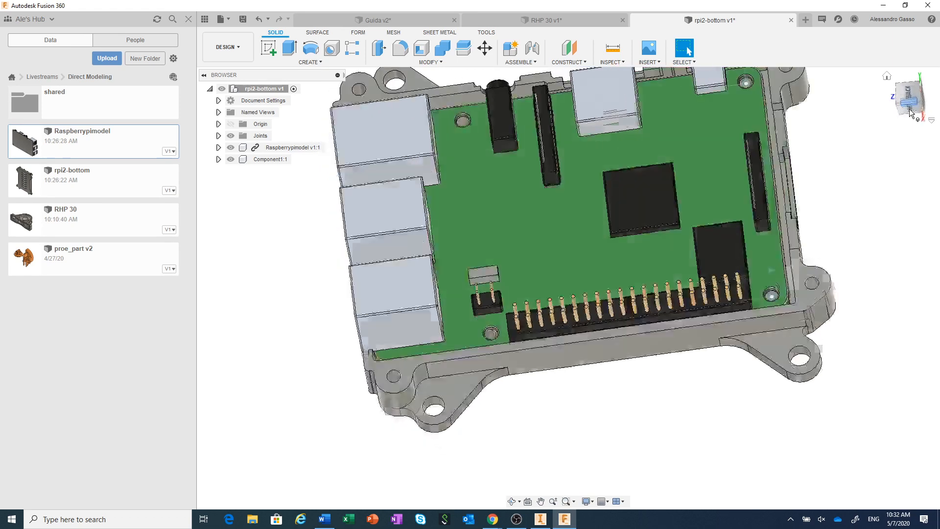
click(613, 62)
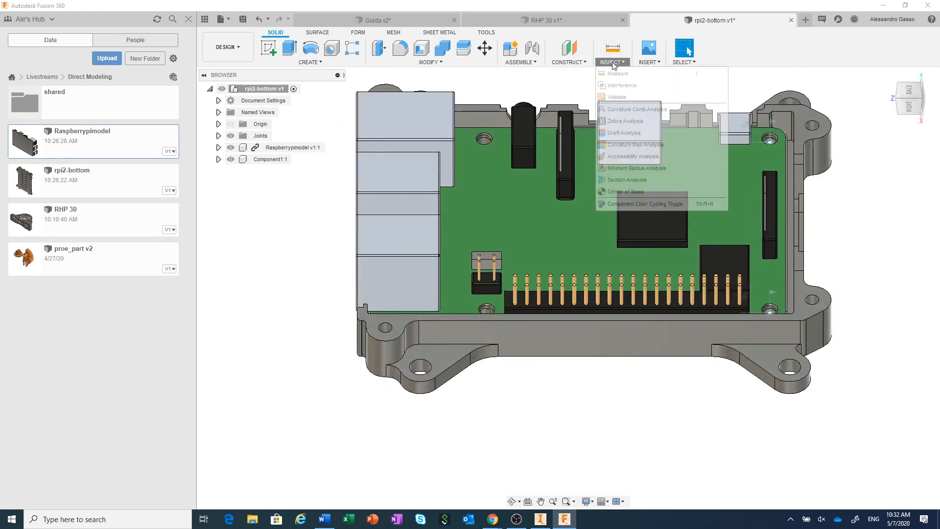
click(626, 180)
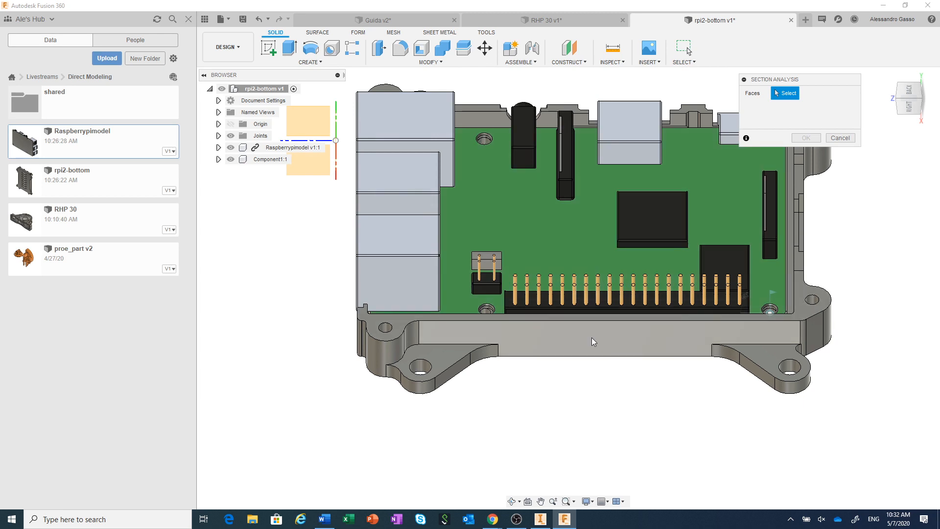
click(591, 342)
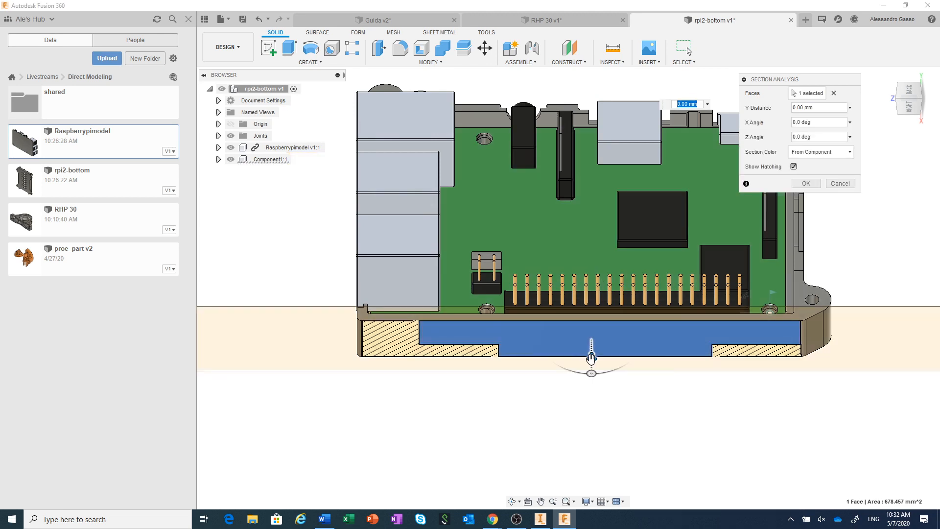
mouse_move(592, 354)
mouse_down()
mouse_move(592, 337)
mouse_move(603, 338)
mouse_up()
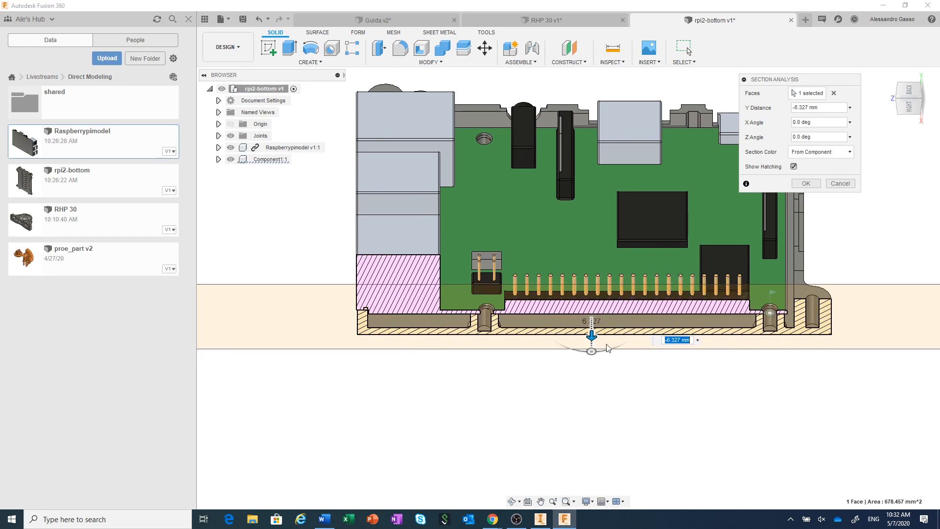
click(806, 184)
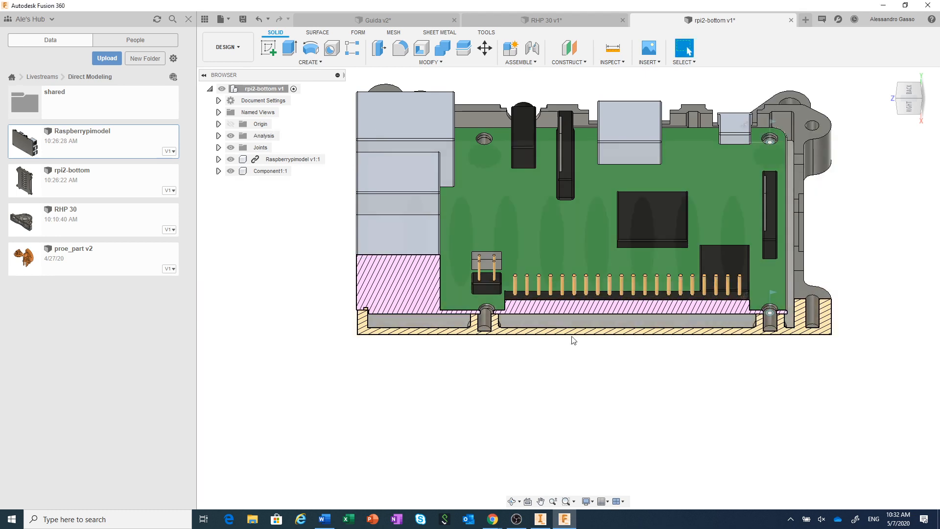
scroll(482, 337, up, 3)
scroll(495, 333, up, 5)
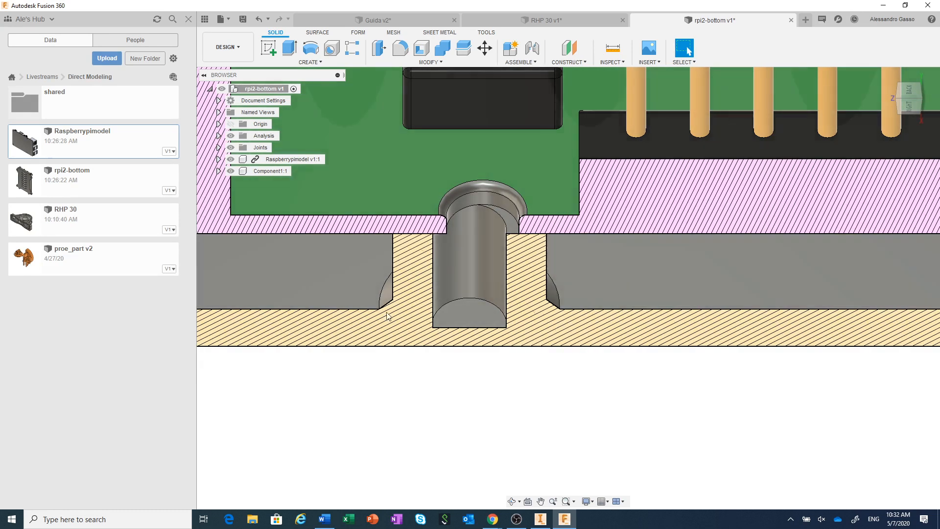
scroll(676, 408, down, 2)
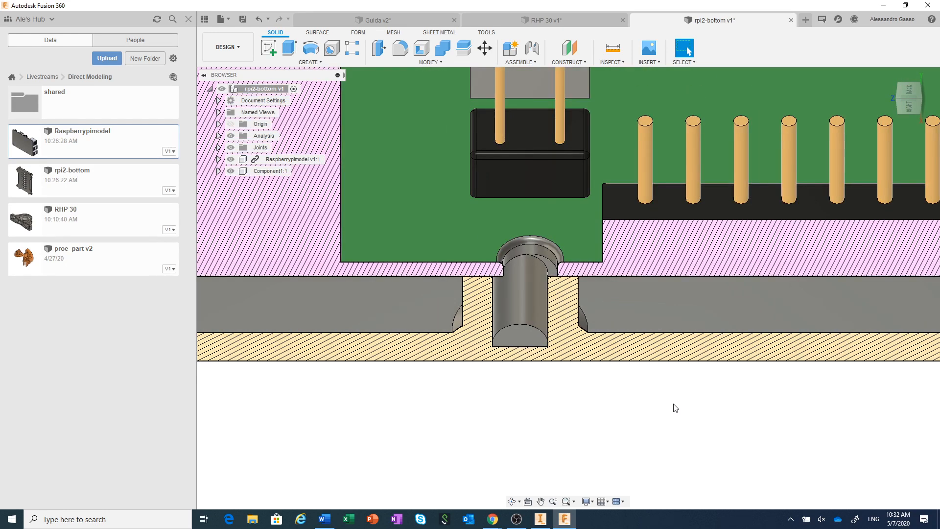
- Hide the section analysis and the Raspberry Pi board, and select all faces of the corner standoff in the case's back view
scroll(503, 376, up, 3)
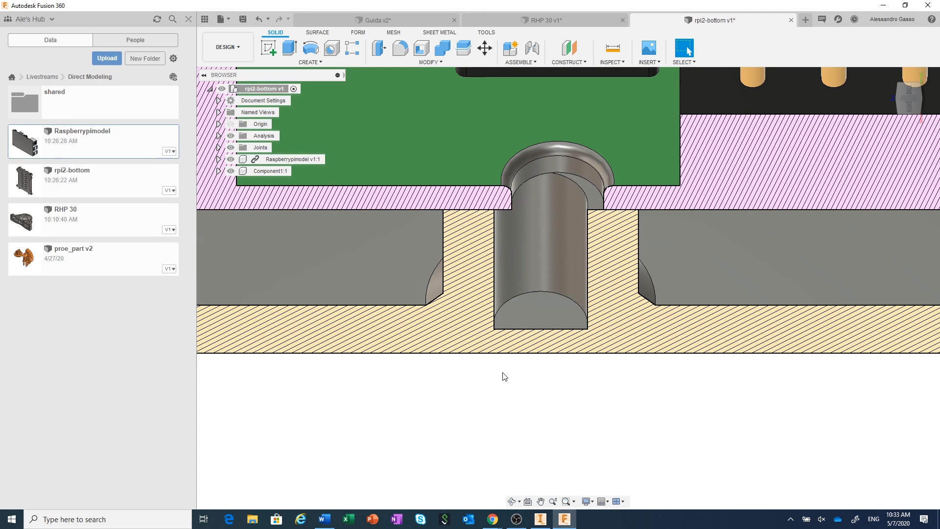
scroll(504, 376, up, 2)
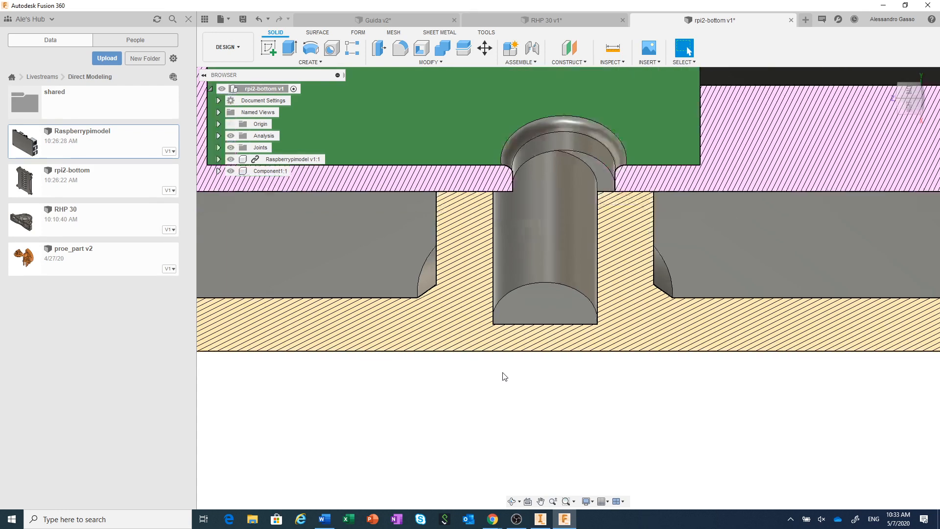
click(230, 136)
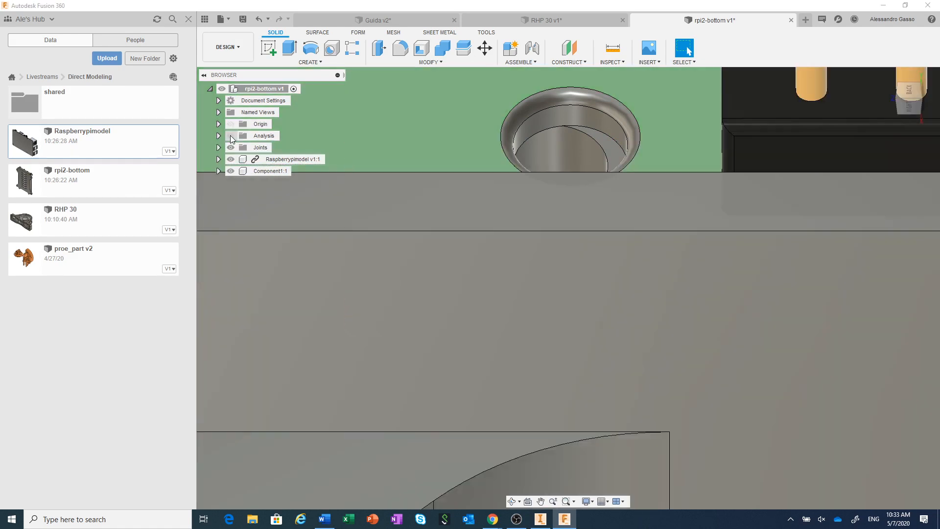
click(231, 160)
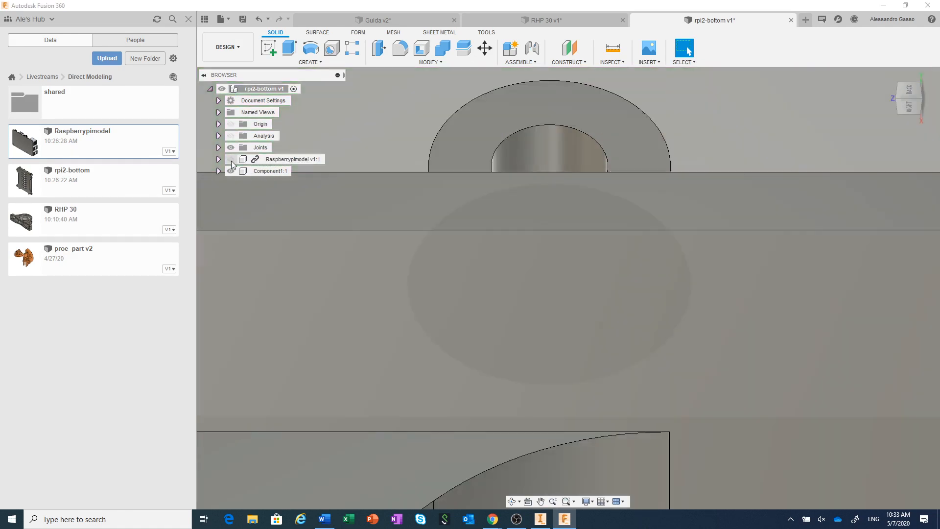
click(912, 91)
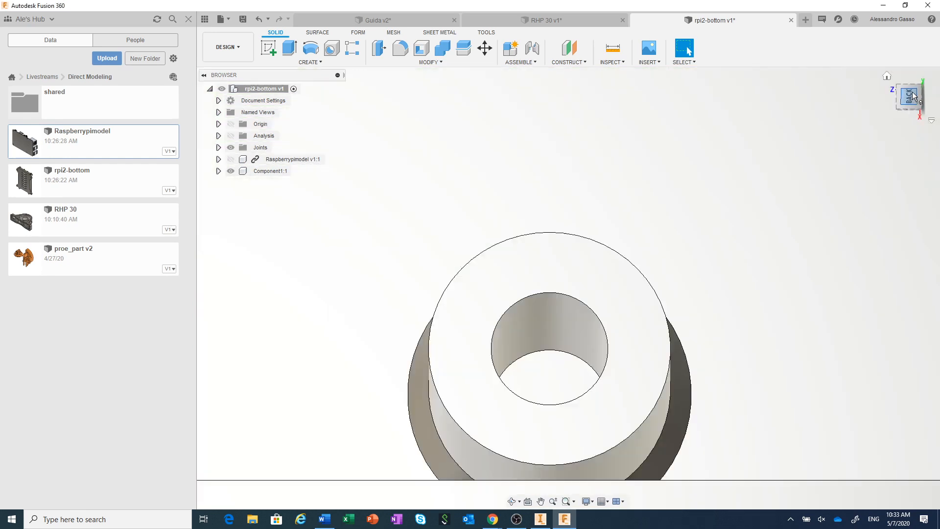
middle_drag(731, 333, 656, 188)
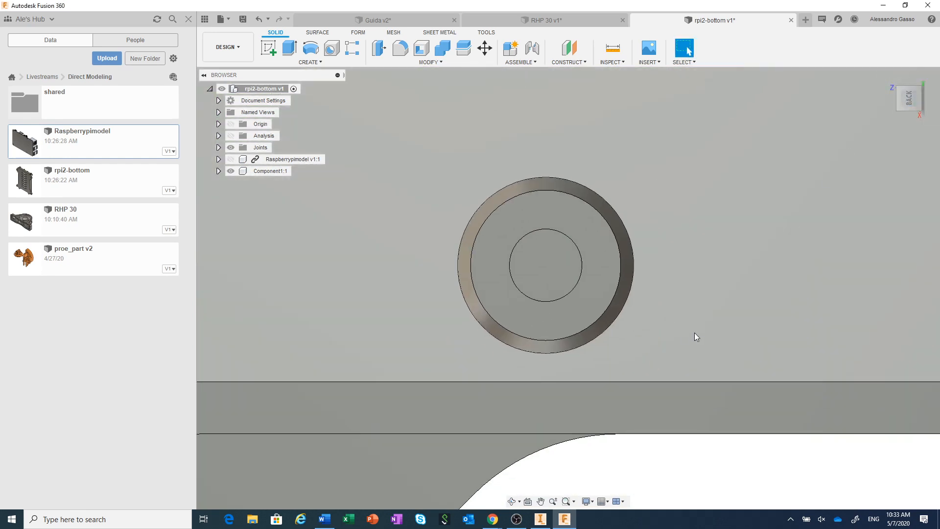
scroll(695, 325, down, 2)
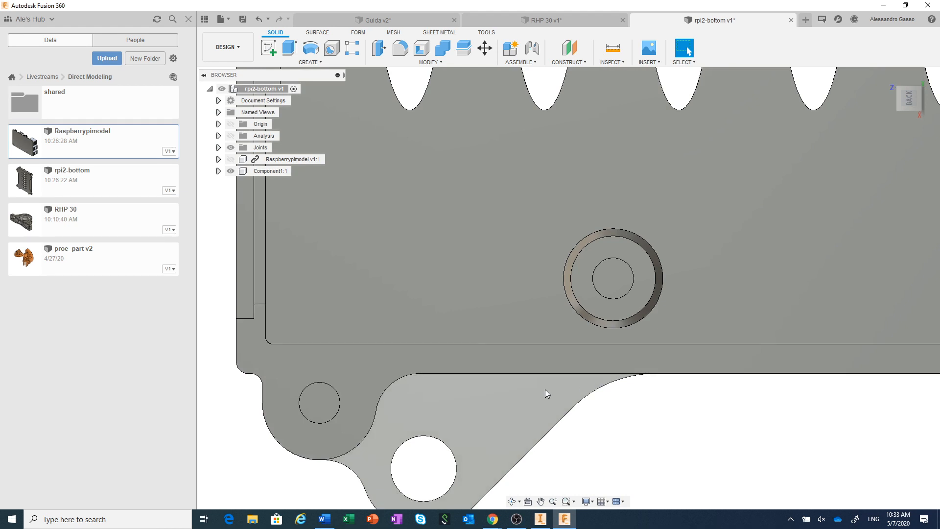
drag(546, 390, 672, 221)
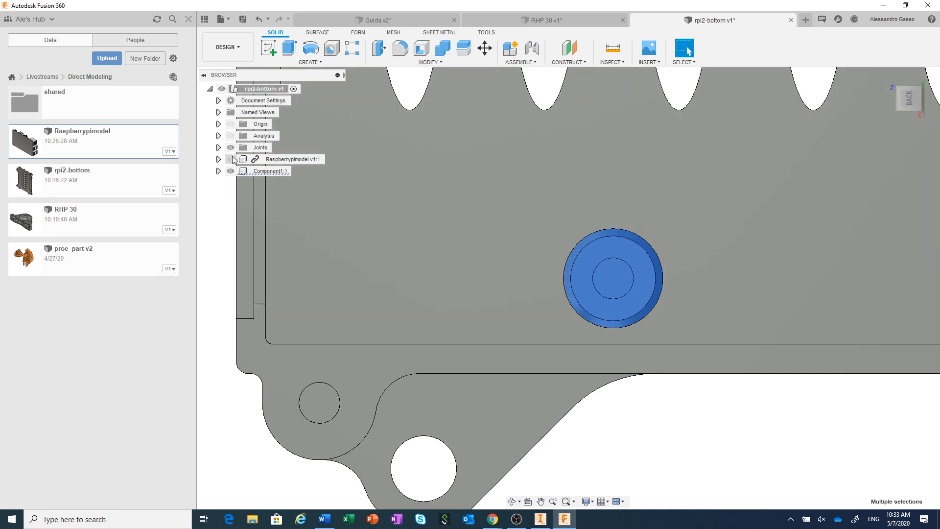
- Show the section analysis and the Raspberry Pi board again, and view the cut through the selected standoff and mounting hole
click(232, 137)
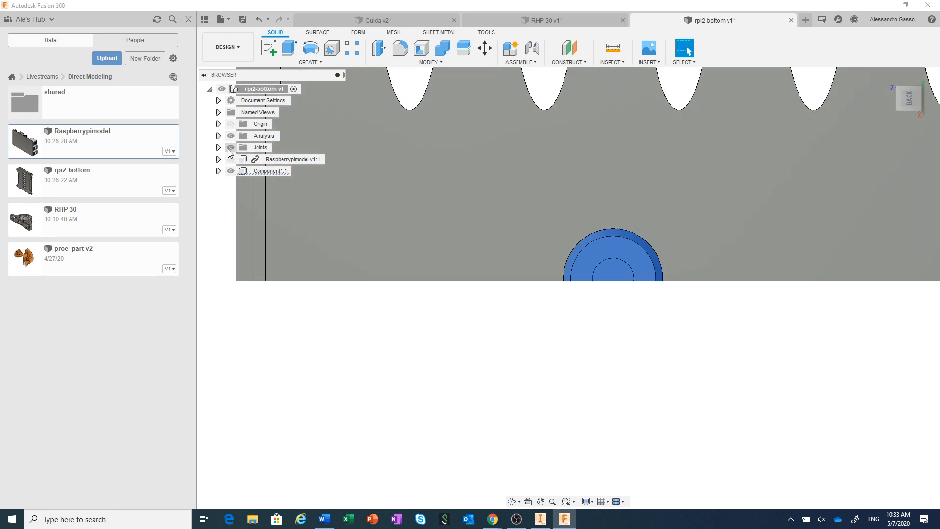
click(231, 159)
click(230, 159)
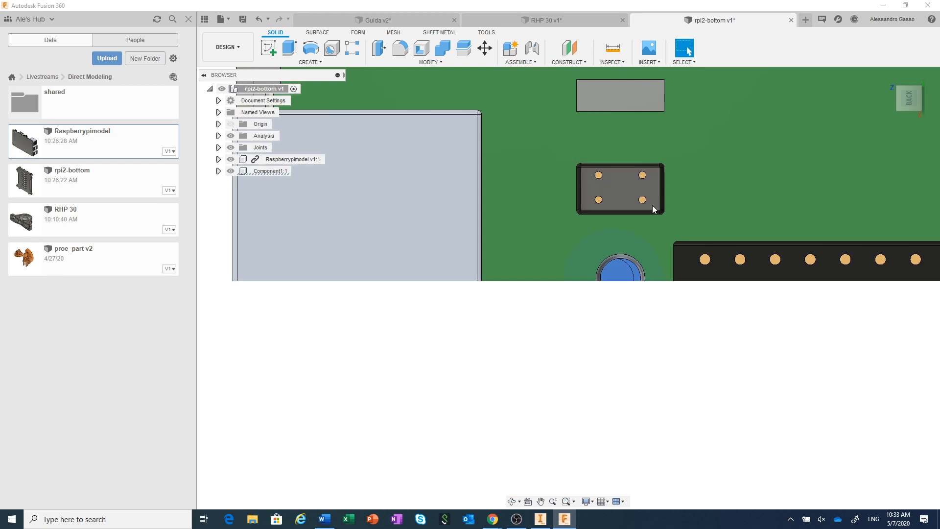
click(910, 117)
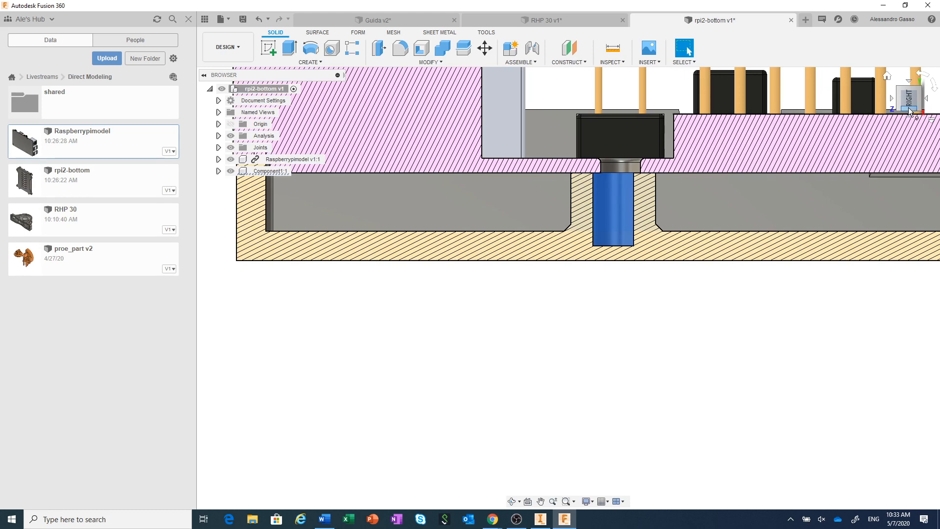
click(910, 111)
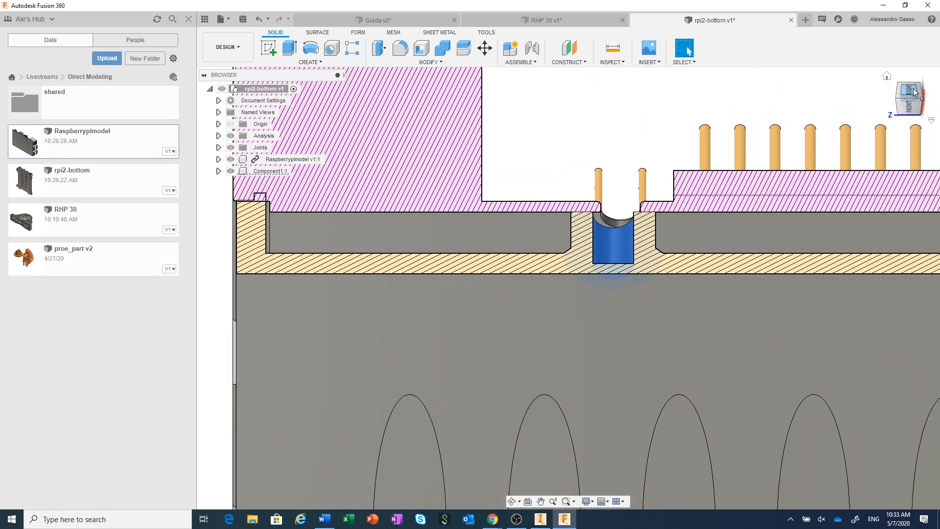
click(910, 87)
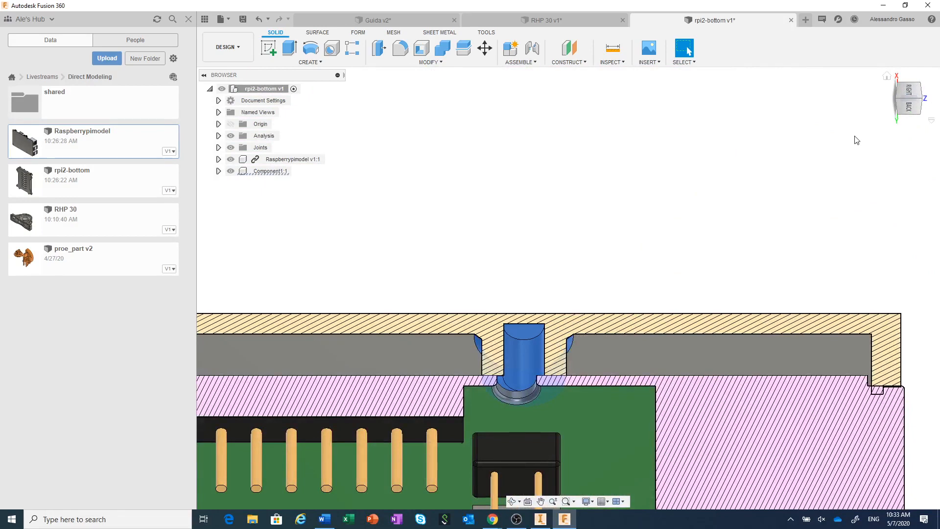
click(910, 95)
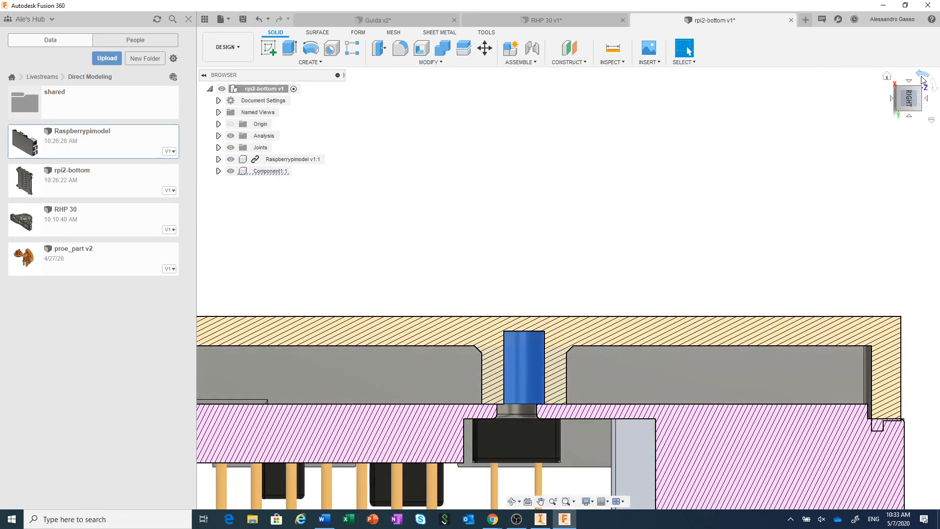
click(921, 76)
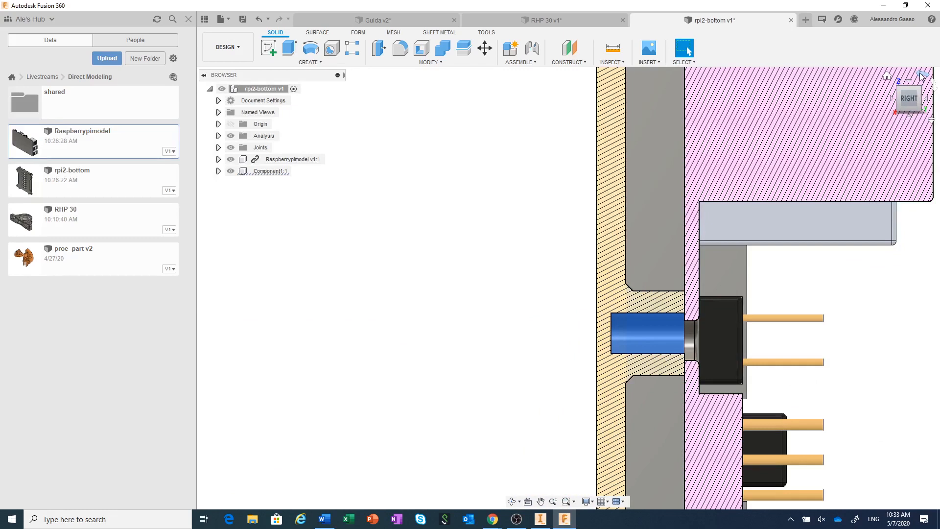
click(922, 76)
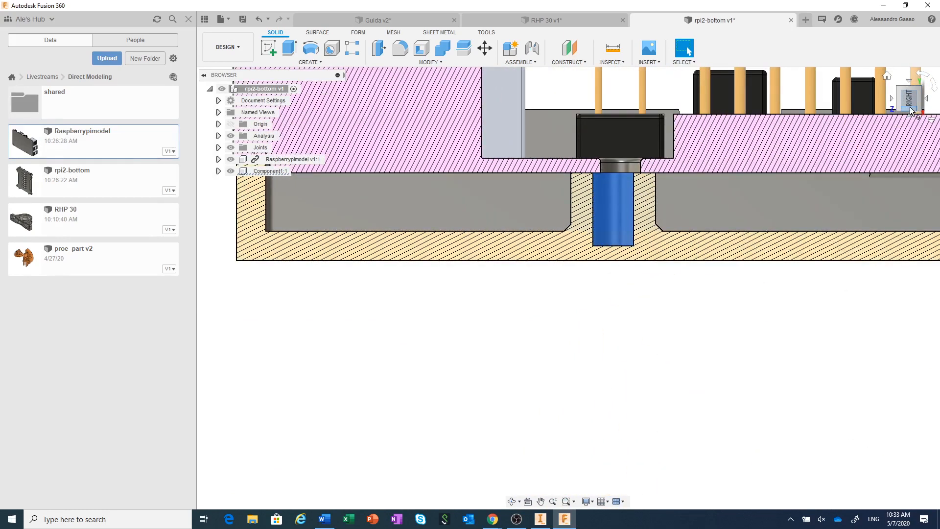
scroll(713, 311, up, 1)
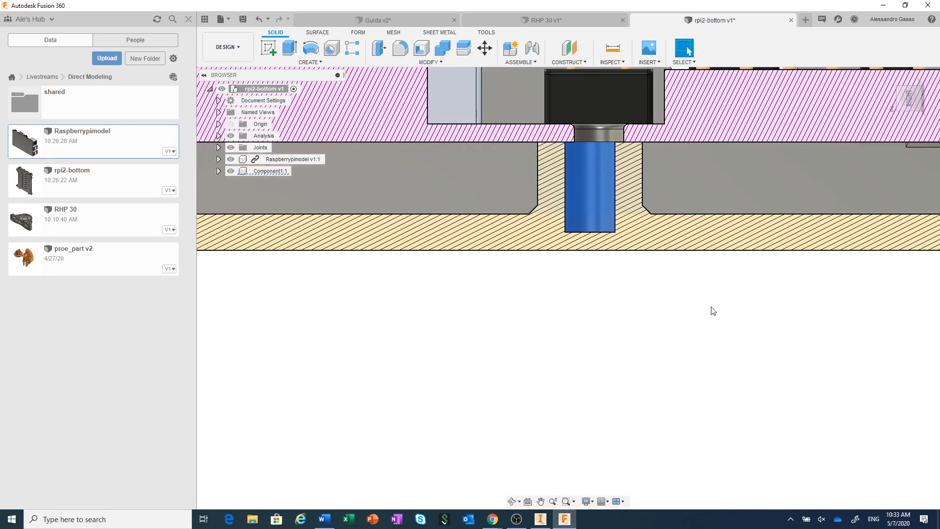
shift+middle_drag(676, 307, 615, 332)
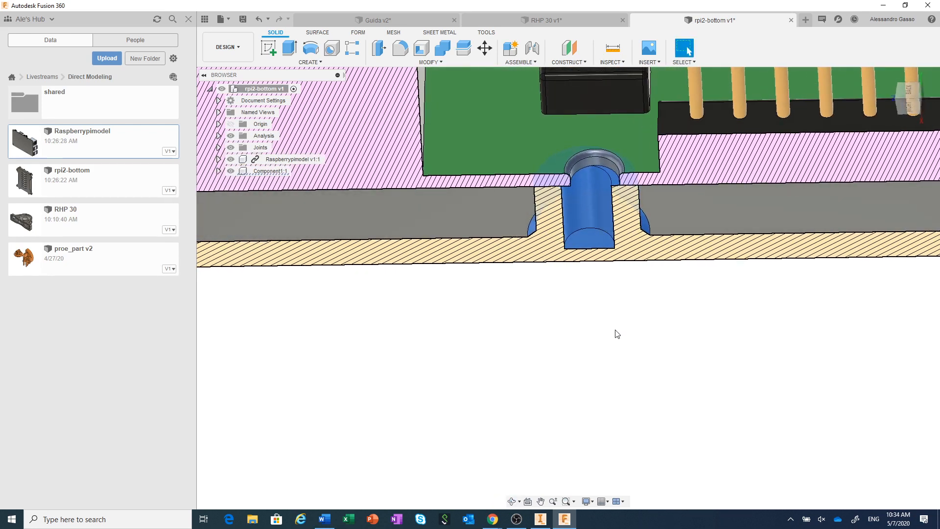
- Start Move/Copy on the five selected standoff faces, keeping the section cut unobstructed
right_click(611, 303)
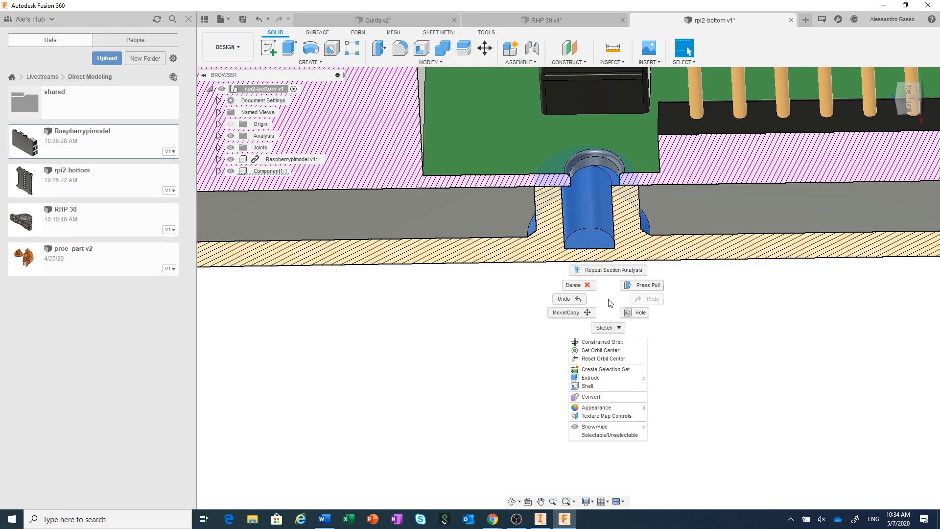
click(575, 312)
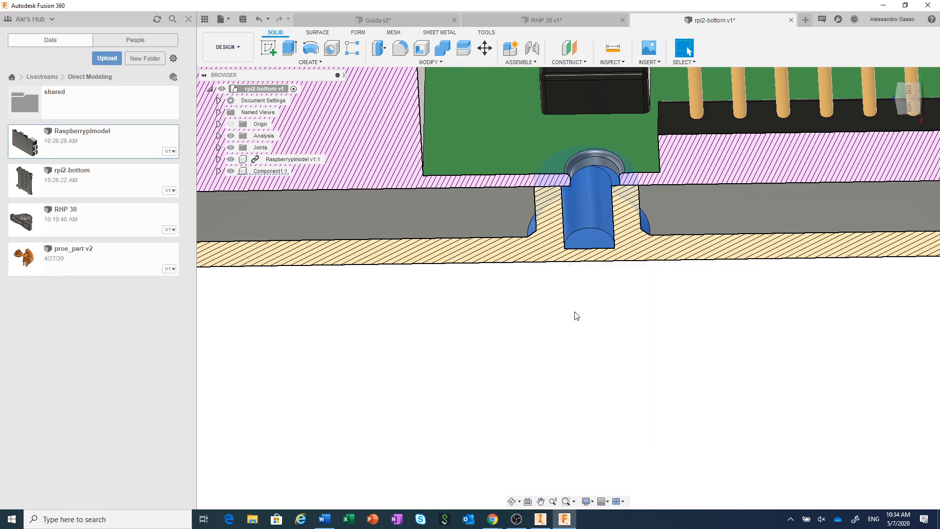
drag(788, 76, 765, 260)
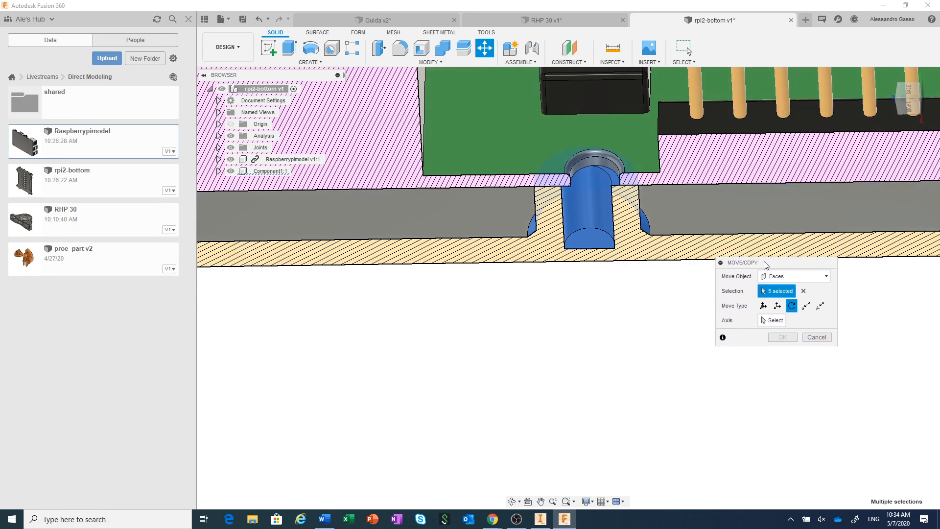
- Try shifting the standoff faces with Free Move by about 0.139 mm along X
click(763, 306)
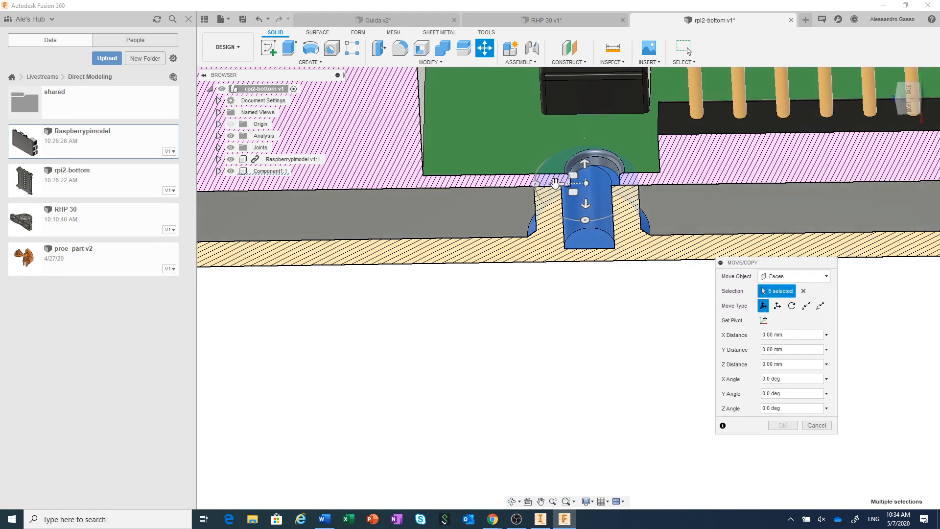
drag(568, 186, 553, 199)
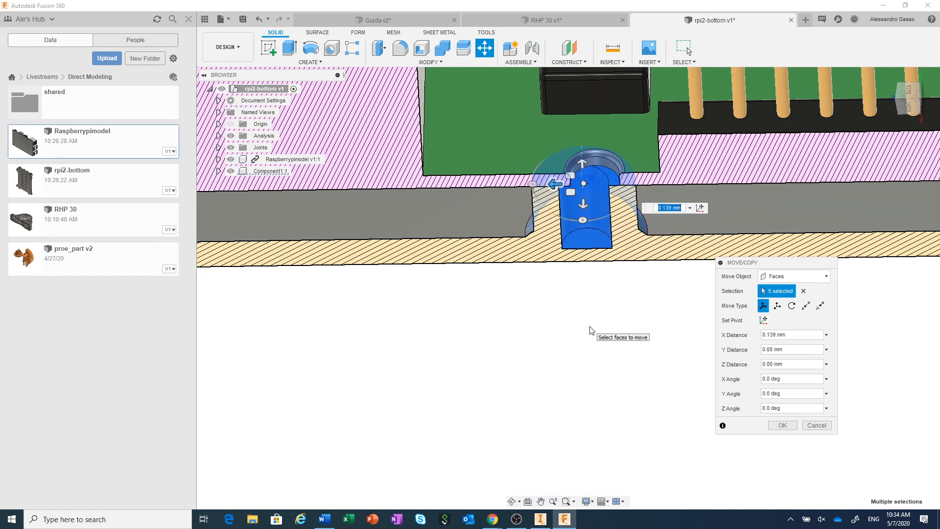
scroll(588, 287, up, 2)
middle_drag(583, 297, 565, 375)
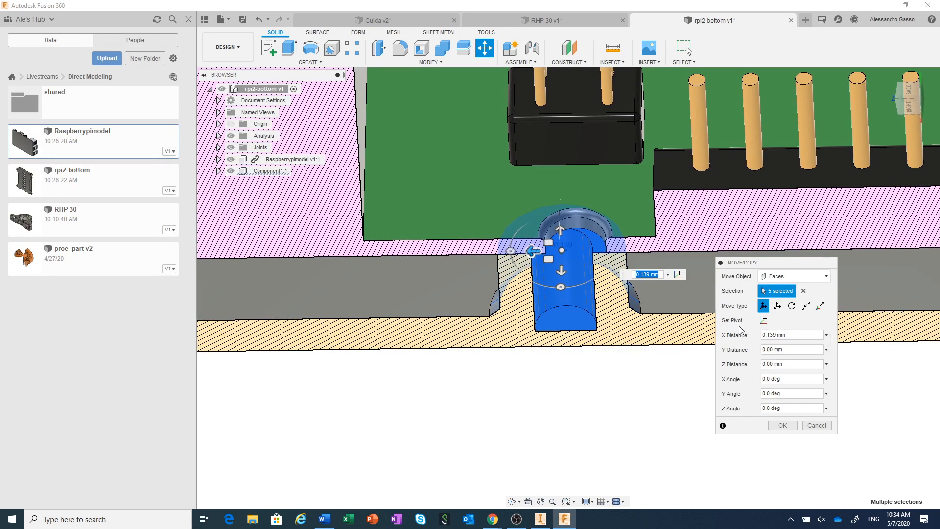
- Move the standoff faces Point to Point, from the standoff bore's top circular edge to the lower circular edge of the board's mounting hole
click(807, 307)
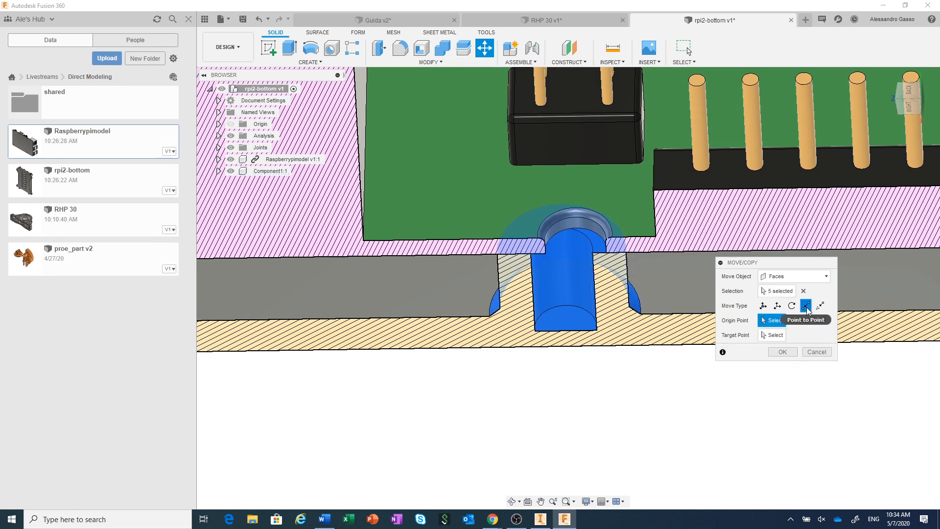
scroll(561, 281, up, 5)
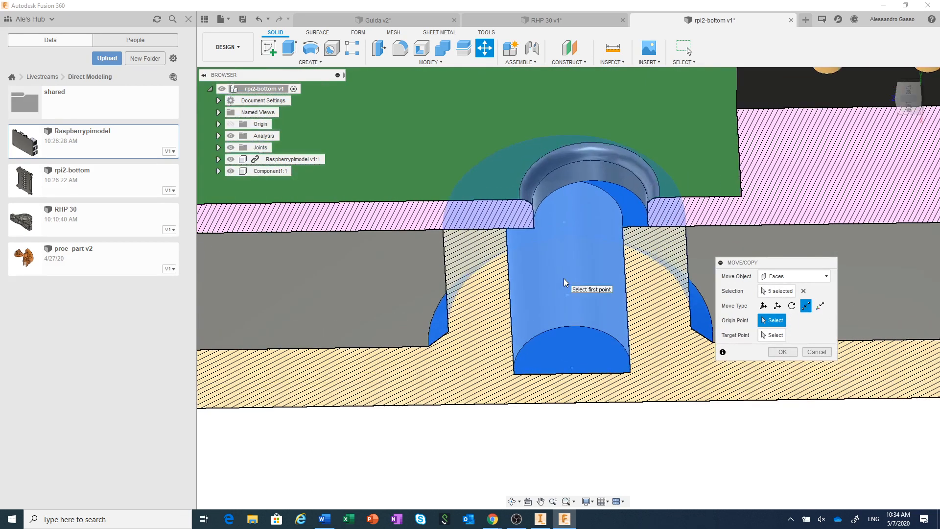
scroll(598, 239, up, 4)
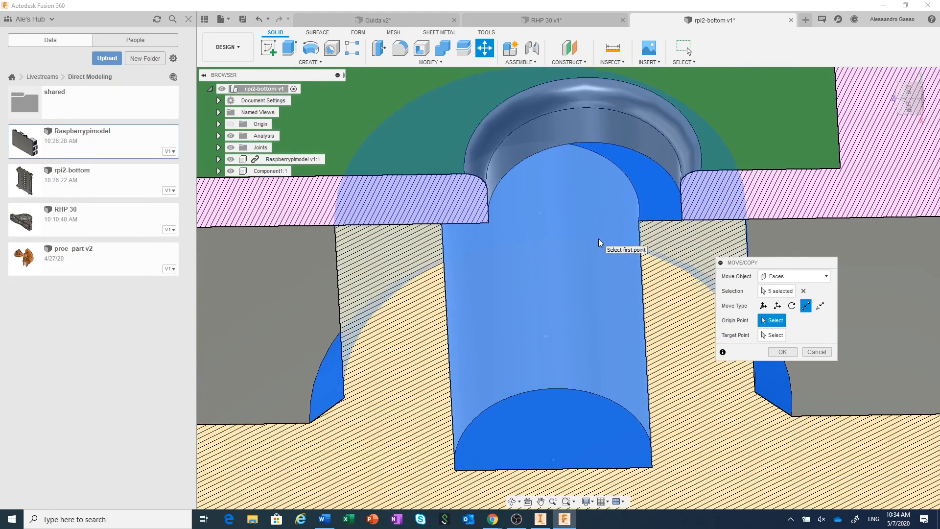
middle_drag(588, 278, 571, 306)
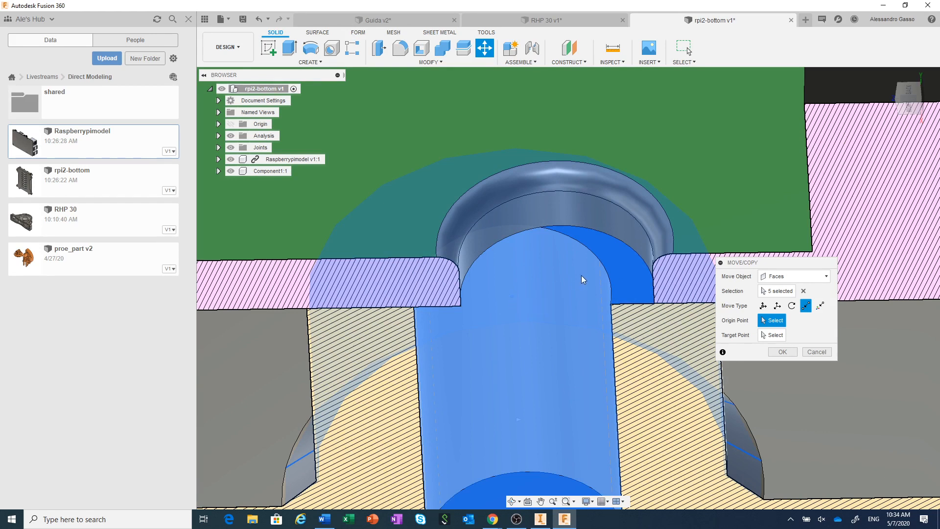
click(608, 277)
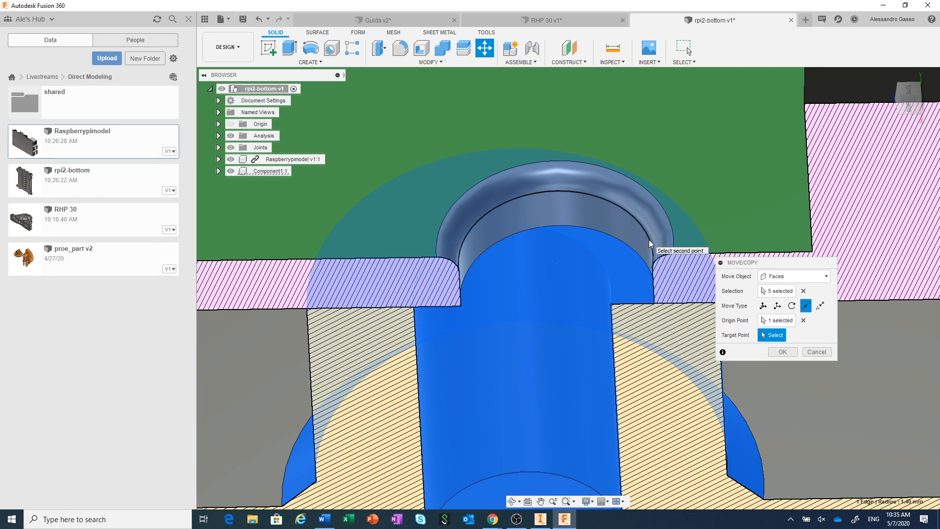
click(650, 244)
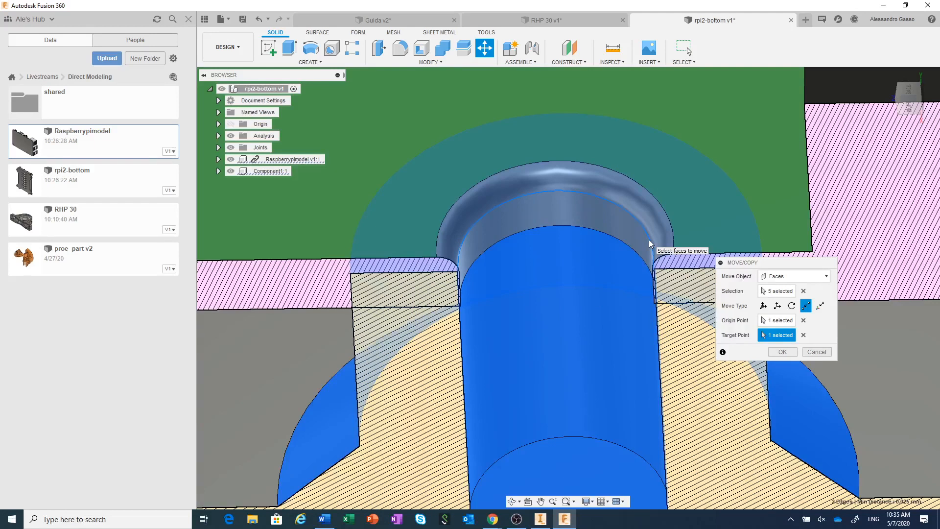
click(803, 335)
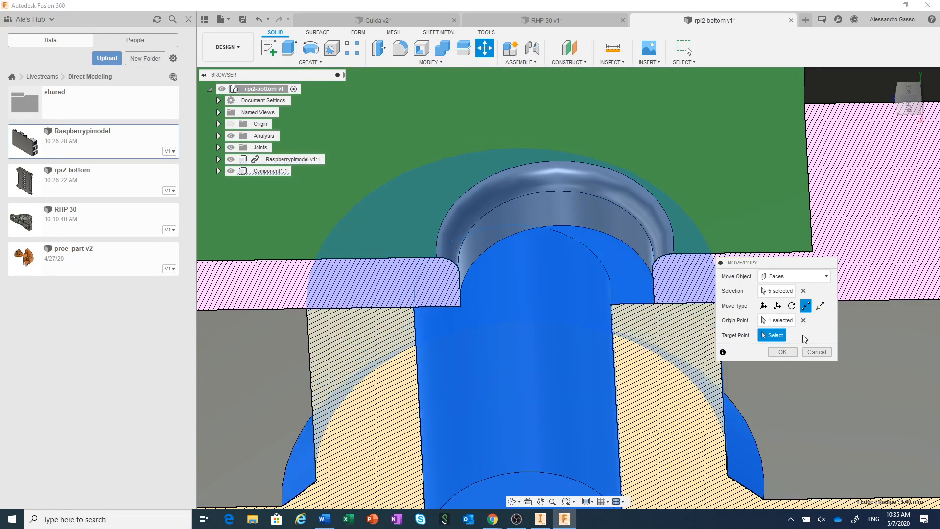
click(648, 267)
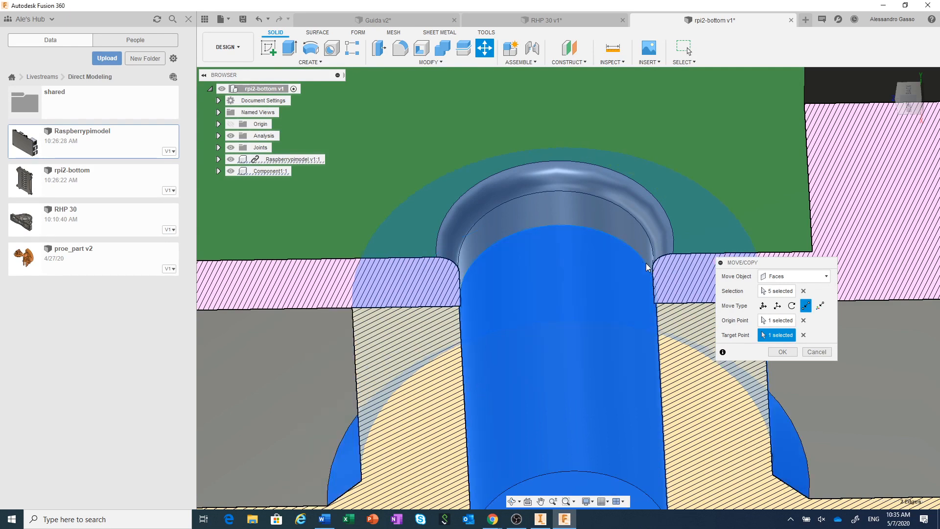
click(778, 353)
scroll(776, 352, down, 5)
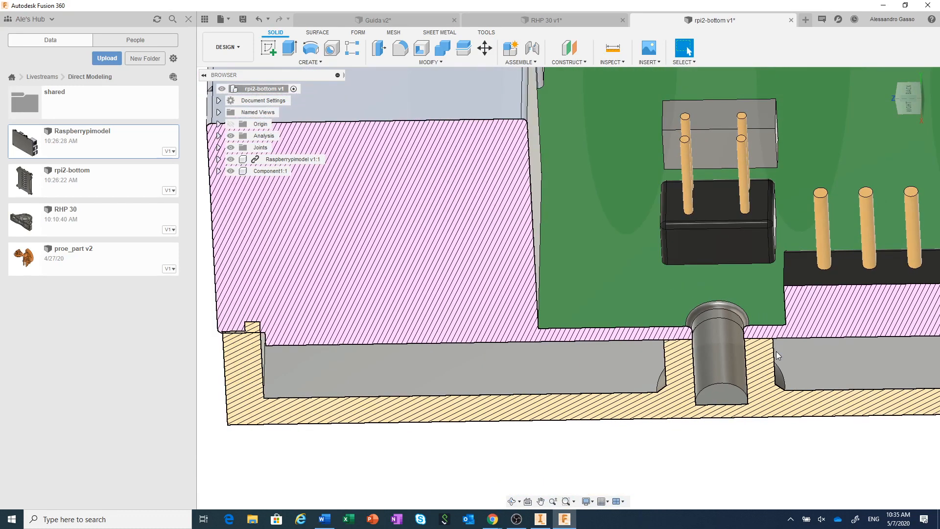
scroll(777, 351, down, 1)
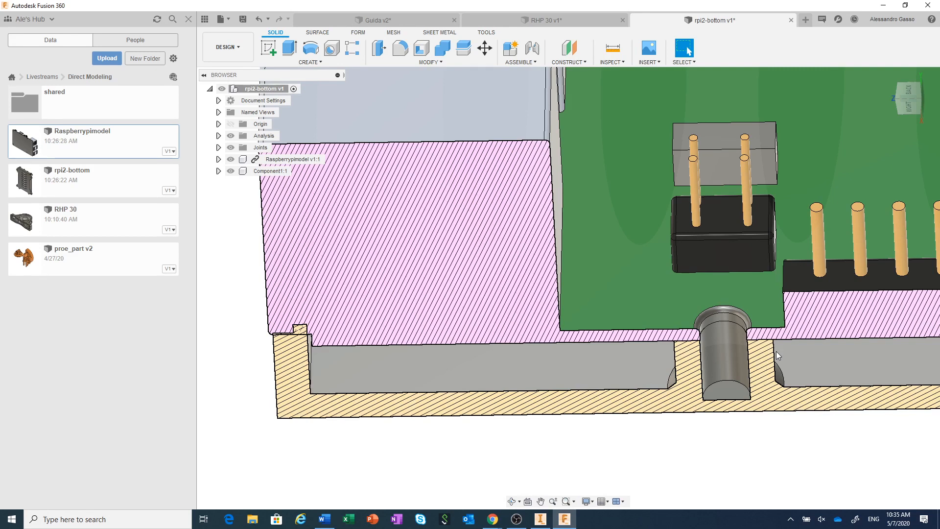
right_click(110, 265)
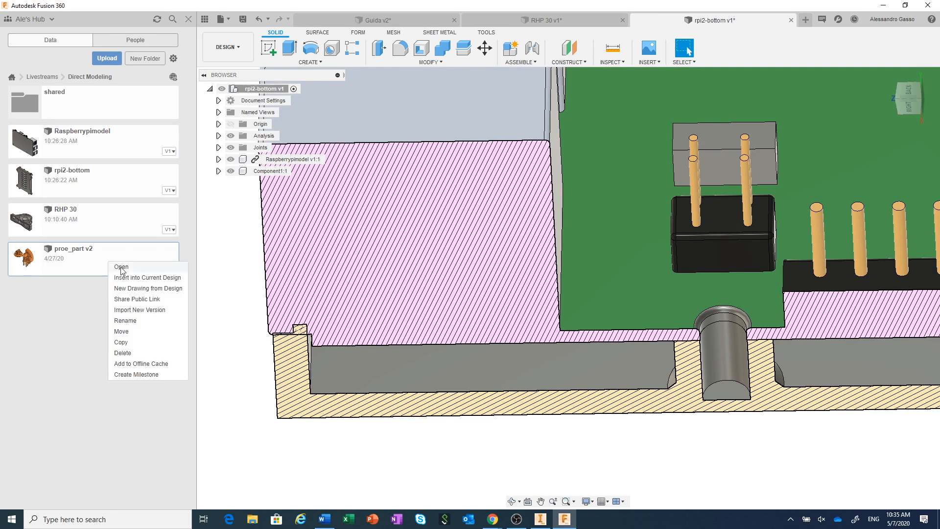
click(339, 442)
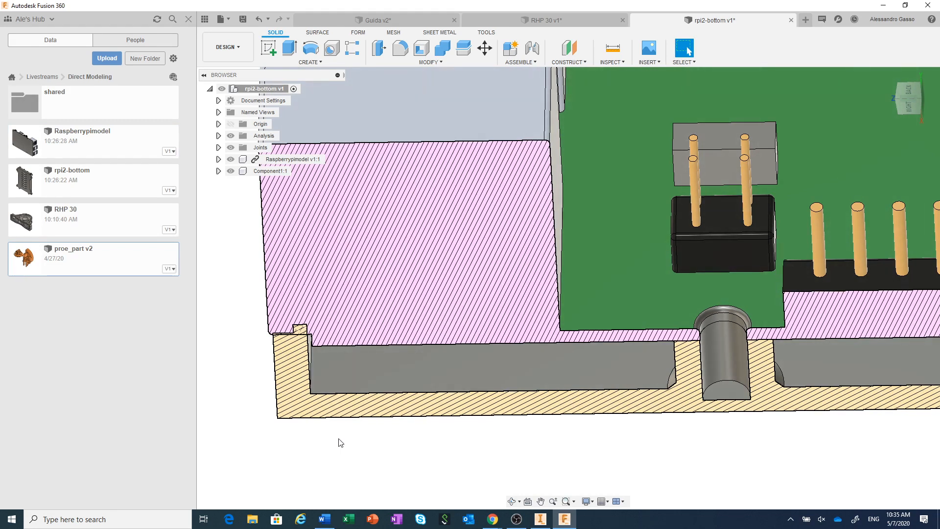
scroll(340, 442, down, 3)
scroll(340, 442, down, 1)
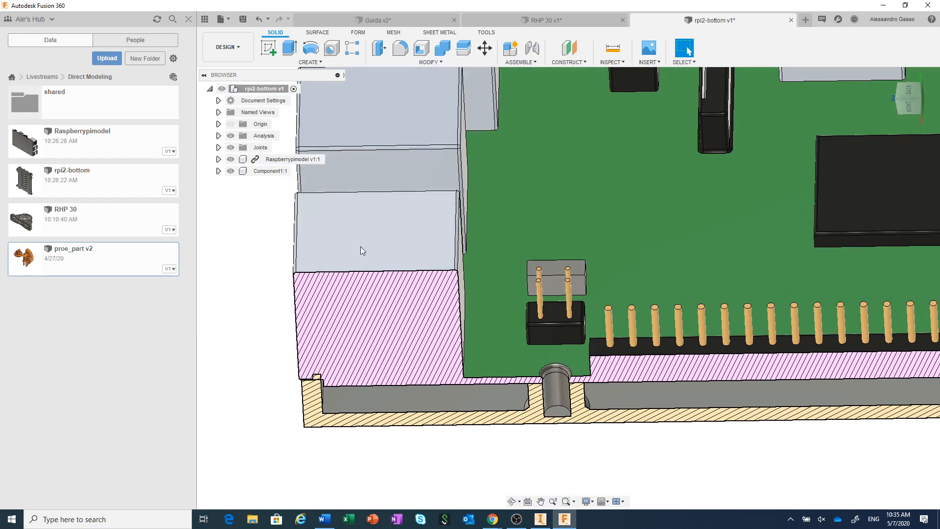
- Create a new empty design to receive a catalog component
click(230, 23)
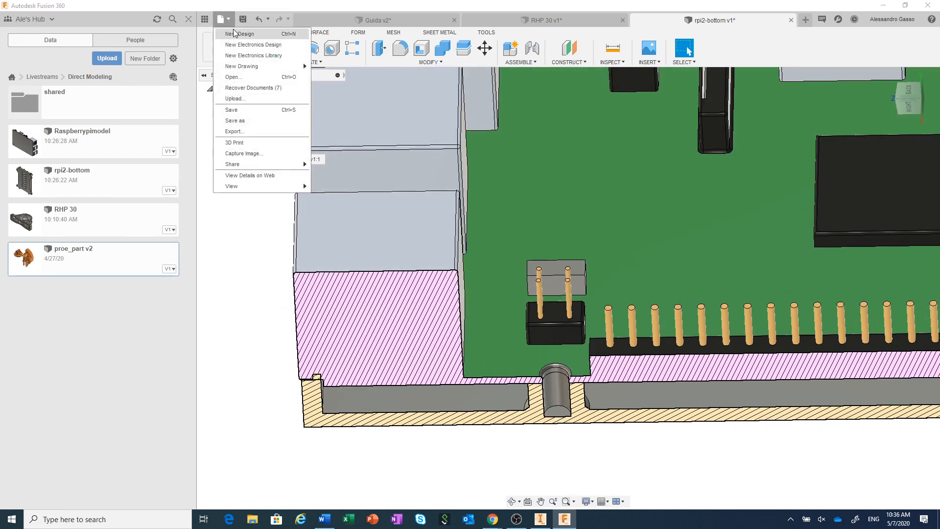
click(236, 33)
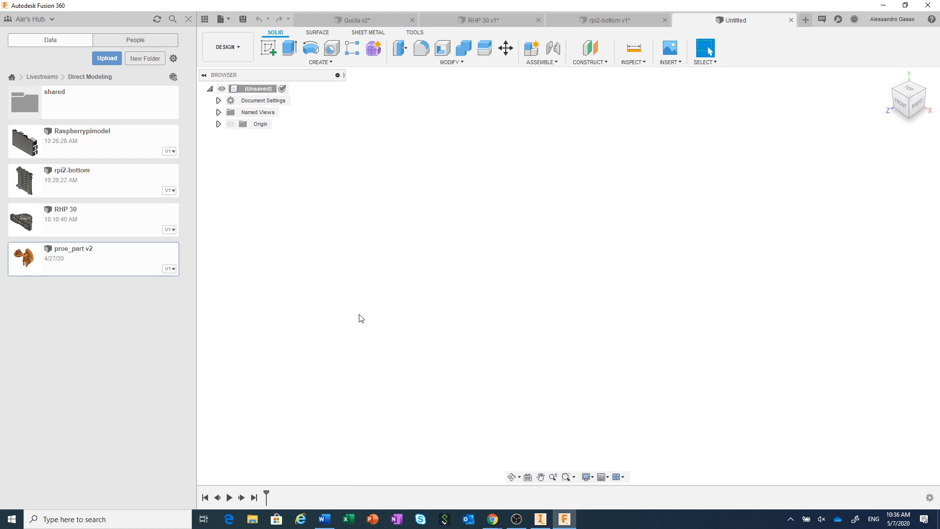
click(680, 65)
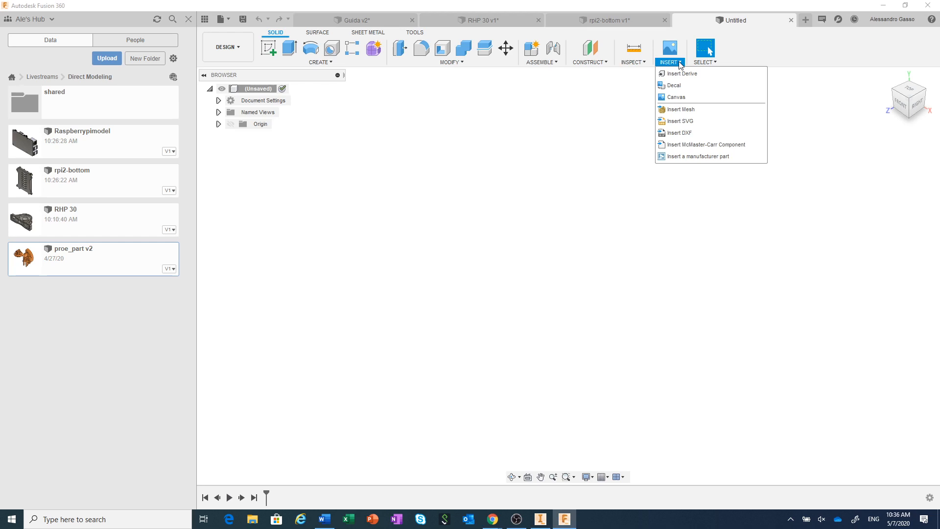
click(698, 144)
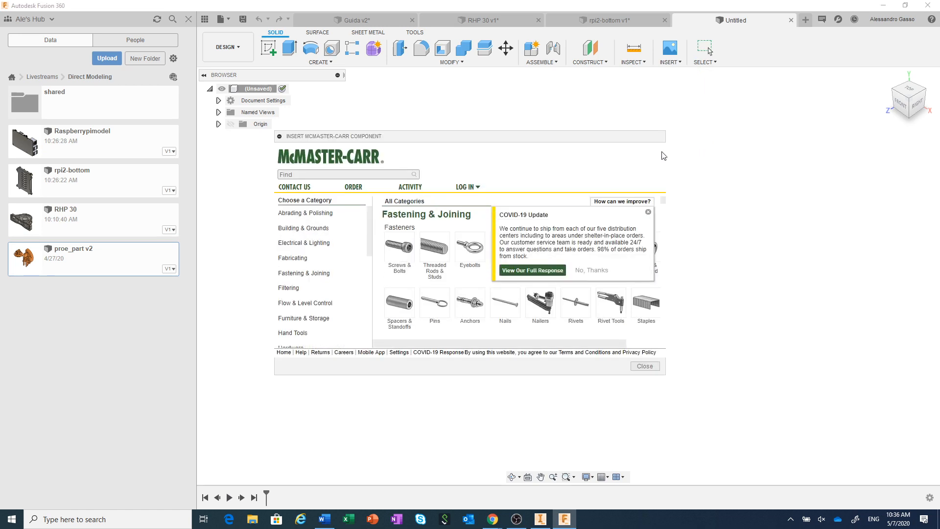
click(645, 366)
- Open the McMaster-Carr component catalog in the new design and reposition its window within the canvas
click(667, 64)
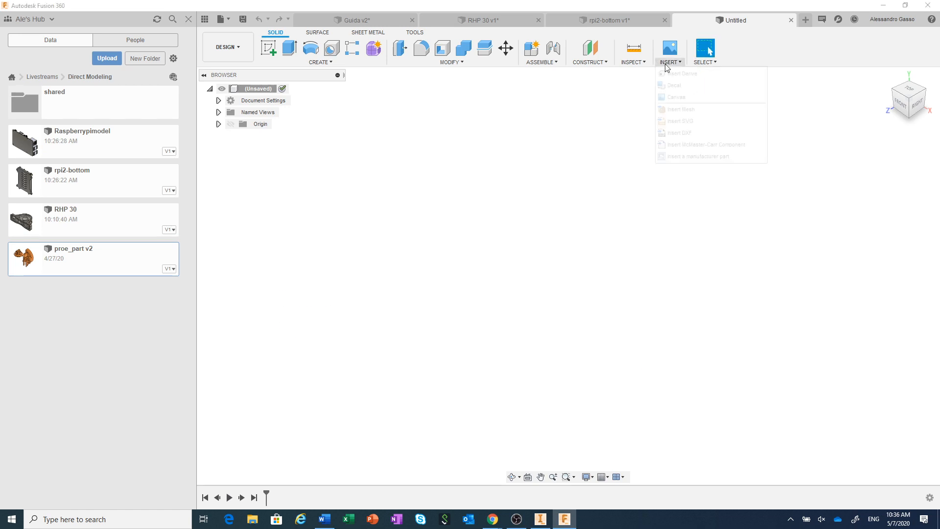
click(682, 144)
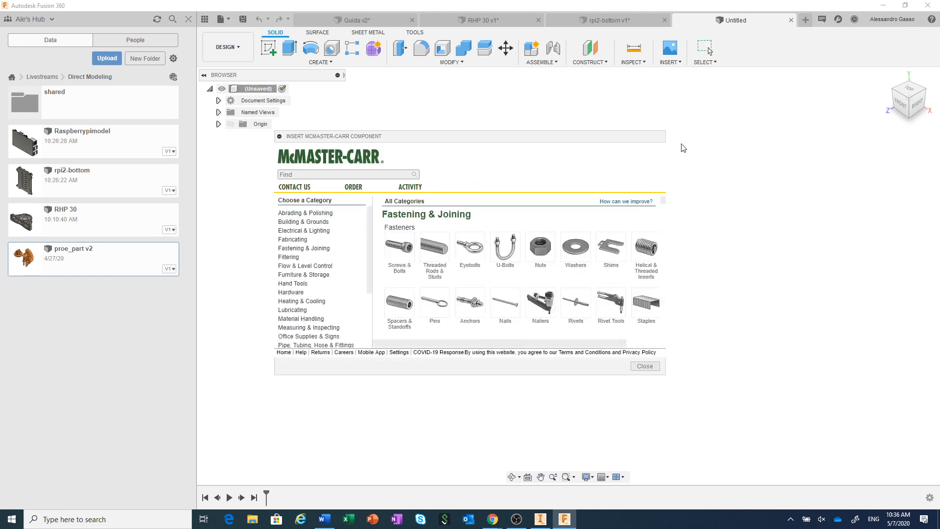
drag(579, 138, 672, 112)
- Search the McMaster-Carr catalog for toggle clamps, using "to" as the search text, and open the Nonreflective Hold-Down Toggle Clamps
click(440, 145)
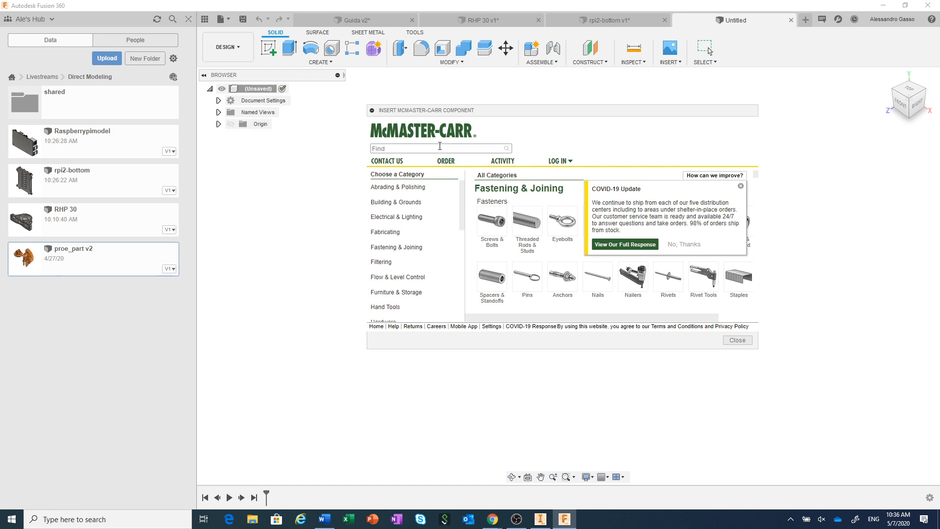
text(too)
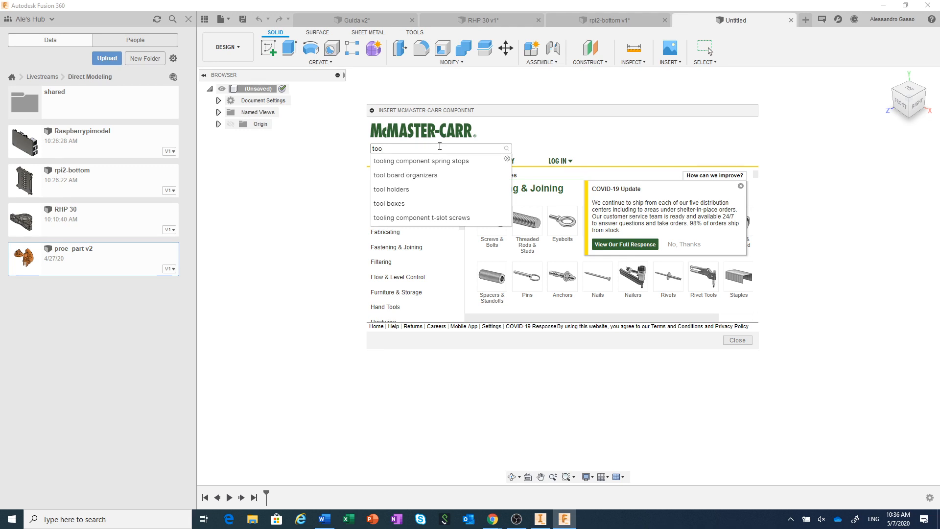
key(BackSpace)
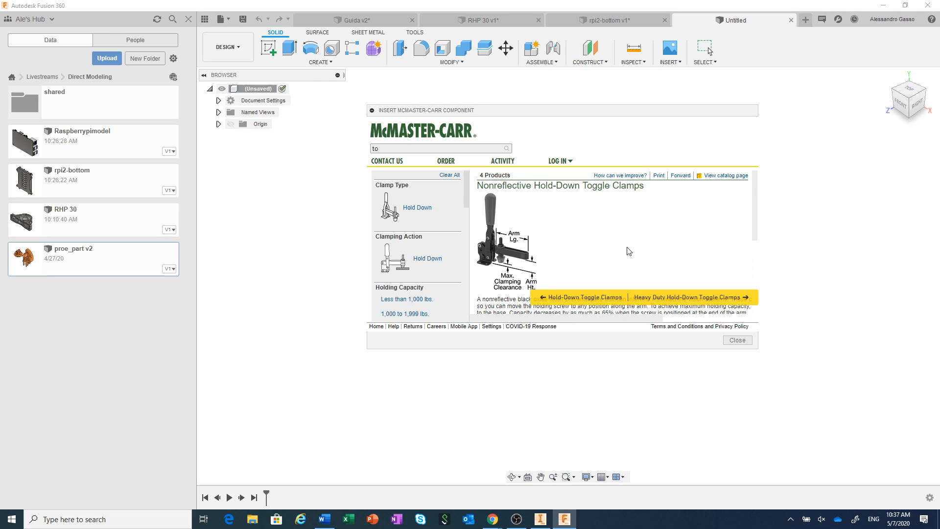
- Open the product detail for toggle clamp 2503N1, the nonreflective hold-down model with 200 lbs. holding capacity
drag(757, 210, 757, 243)
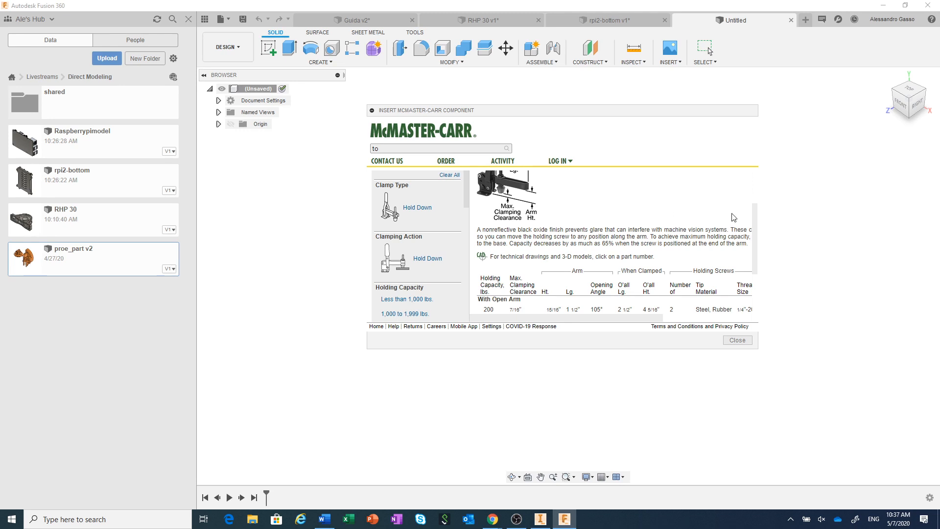
drag(755, 229, 758, 258)
drag(652, 319, 752, 322)
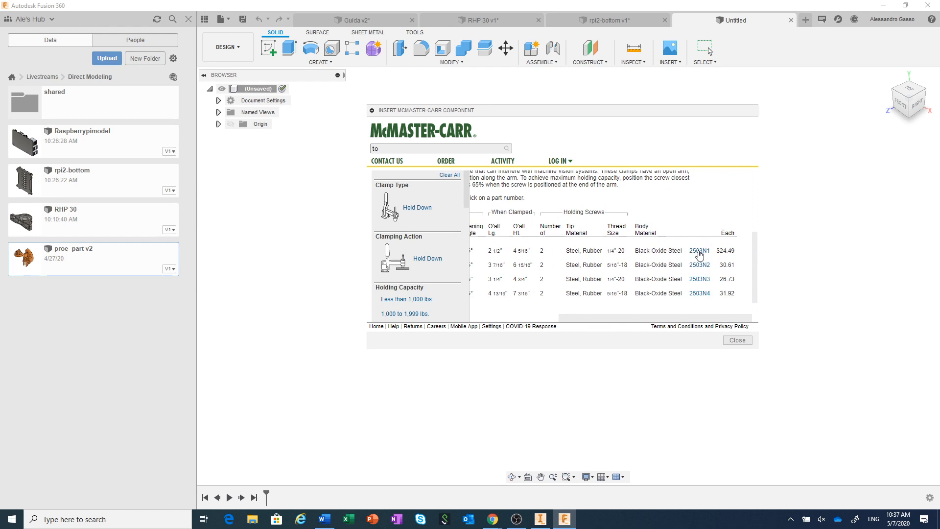
click(699, 252)
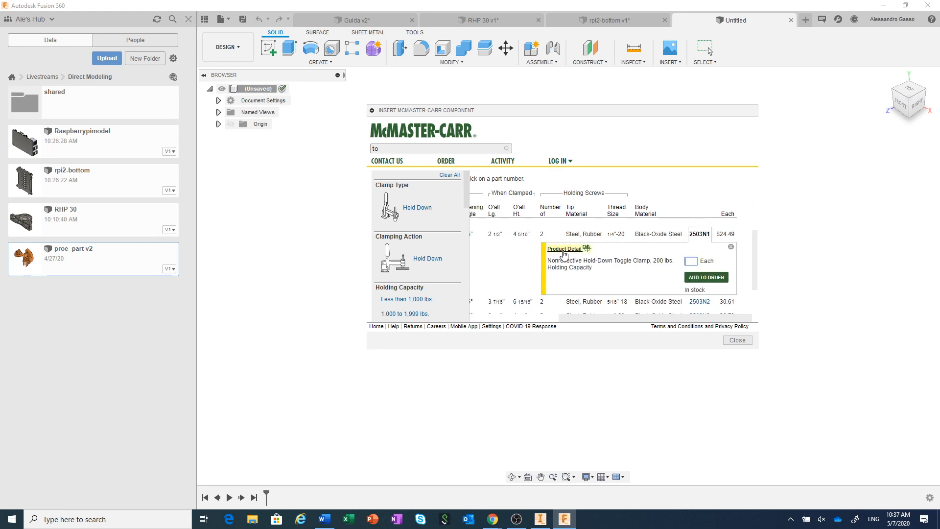
click(564, 249)
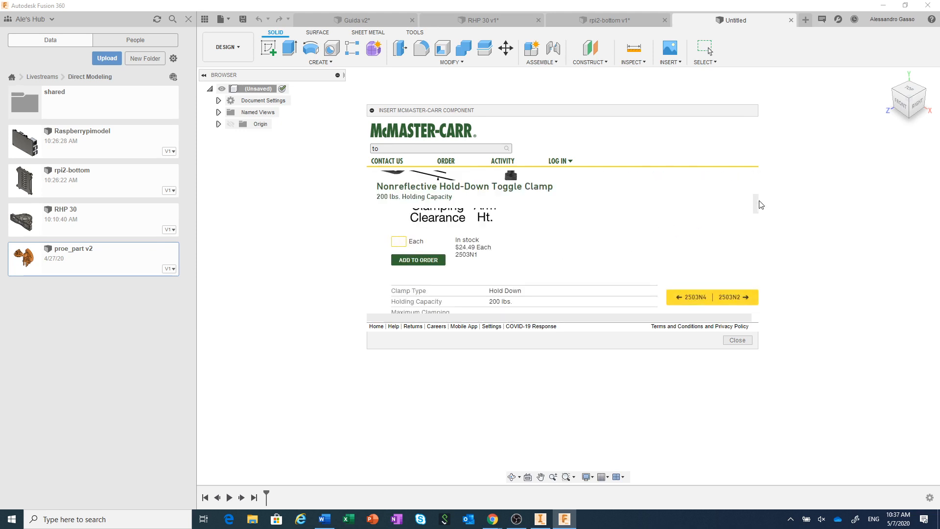
- Choose 3-D STEP as the file format for the toggle clamp's 3-D model
drag(756, 204, 749, 277)
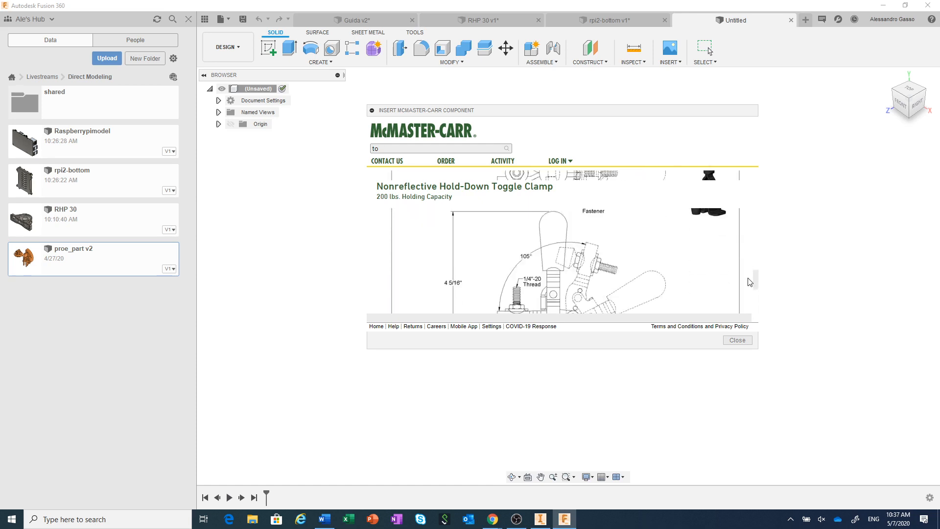
scroll(700, 265, down, 4)
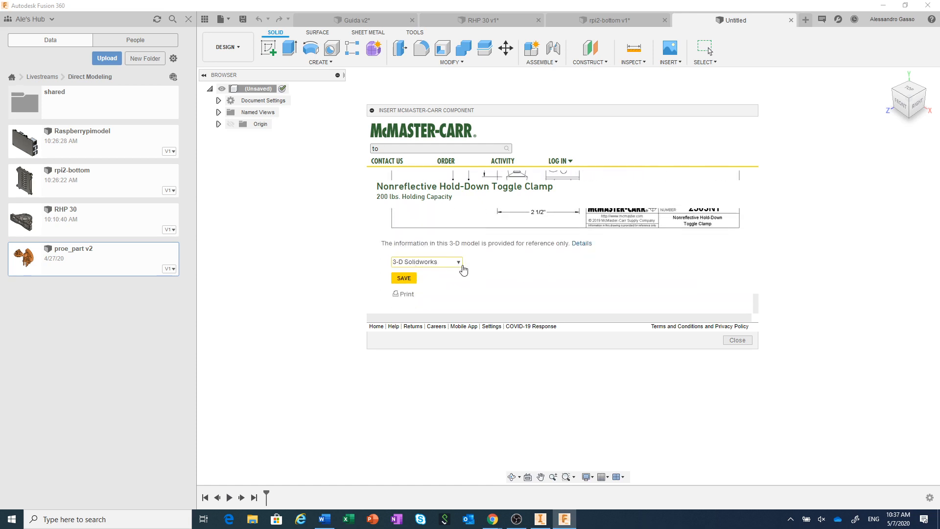
click(460, 265)
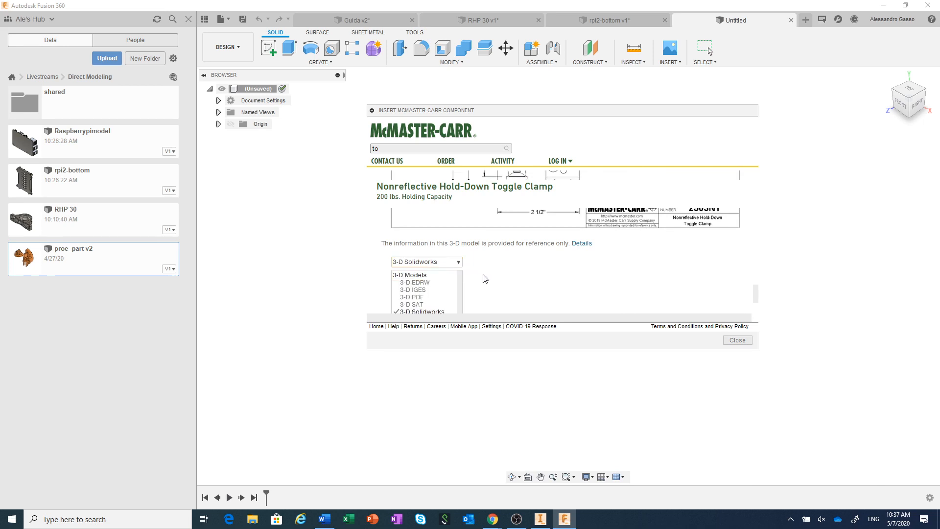
scroll(487, 280, down, 2)
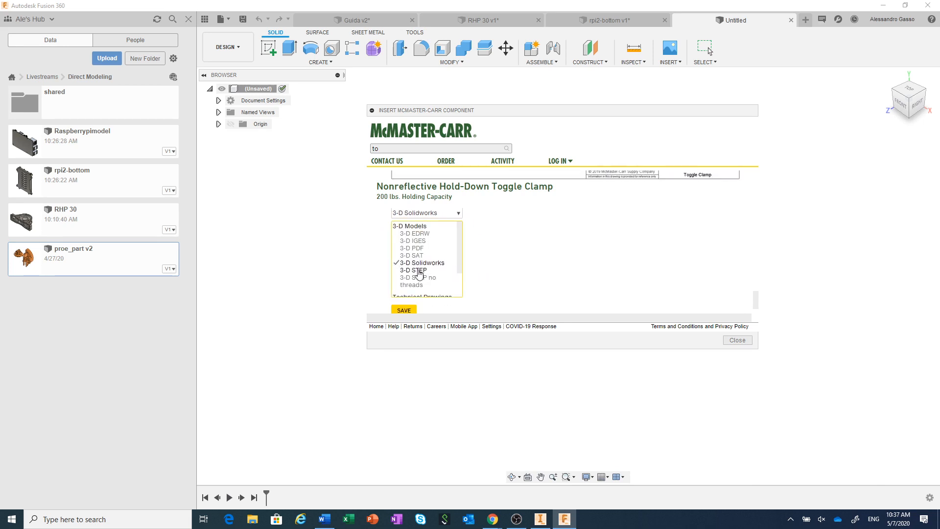
click(417, 270)
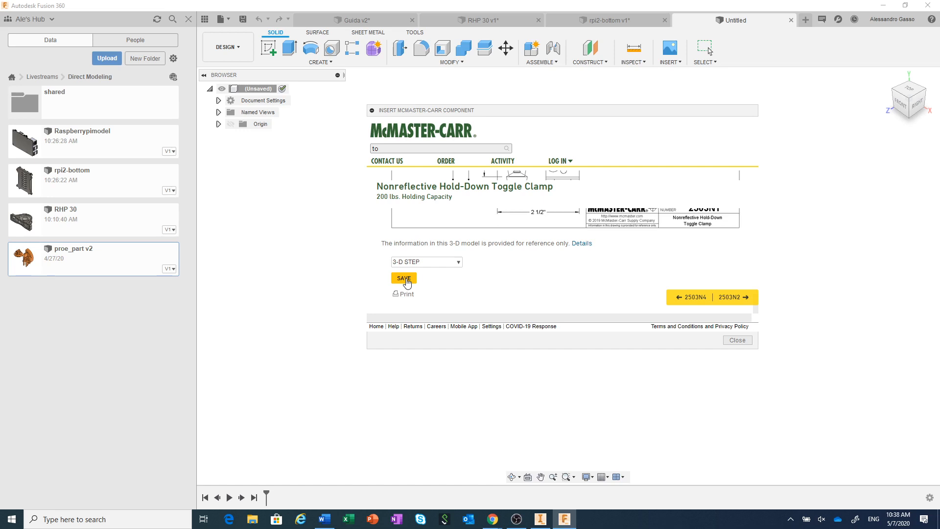
- Insert McMaster-Carr's Nonreflective Hold-Down Toggle Clamp as a 3-D STEP component and accept its default placement
click(405, 279)
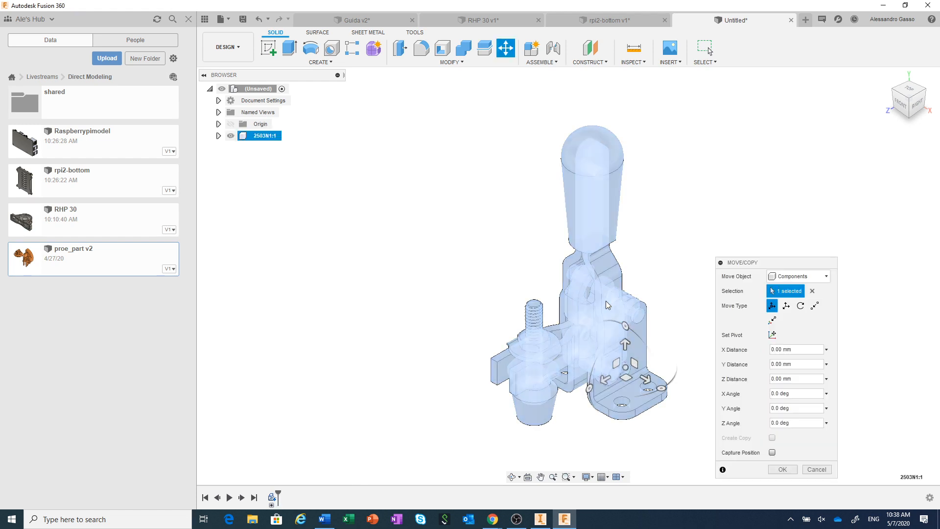
click(783, 470)
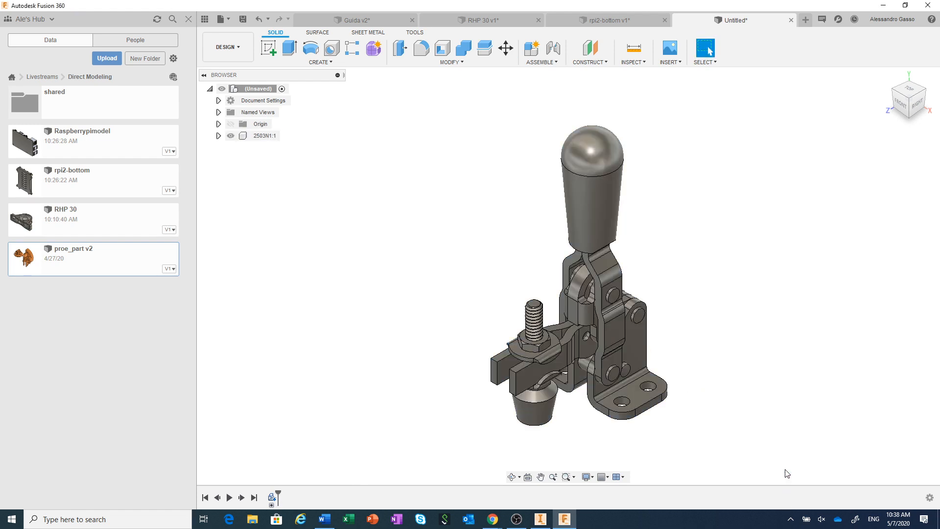
scroll(767, 429, down, 2)
middle_drag(767, 429, 727, 356)
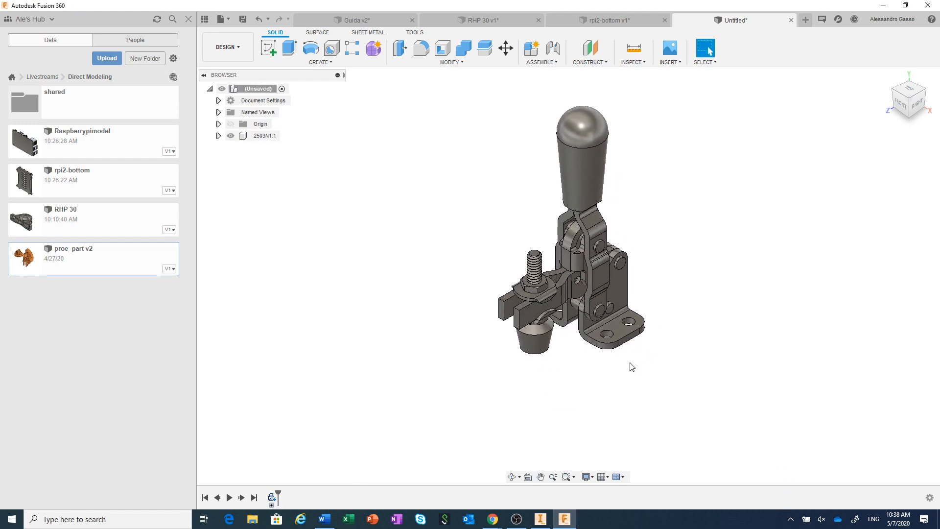
scroll(630, 364, up, 1)
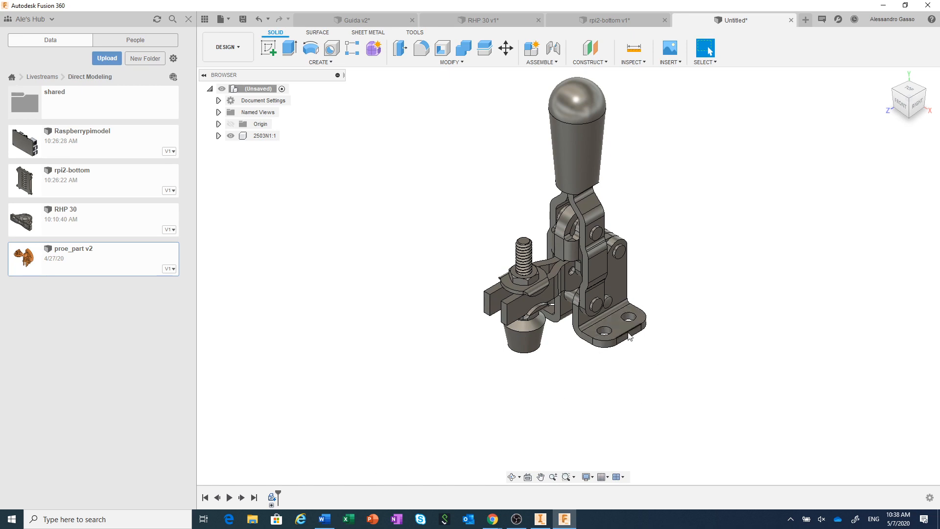
- Lengthen the clamp's base flange on one side by moving its end faces and two mounting holes outward along X with a translate move
click(911, 94)
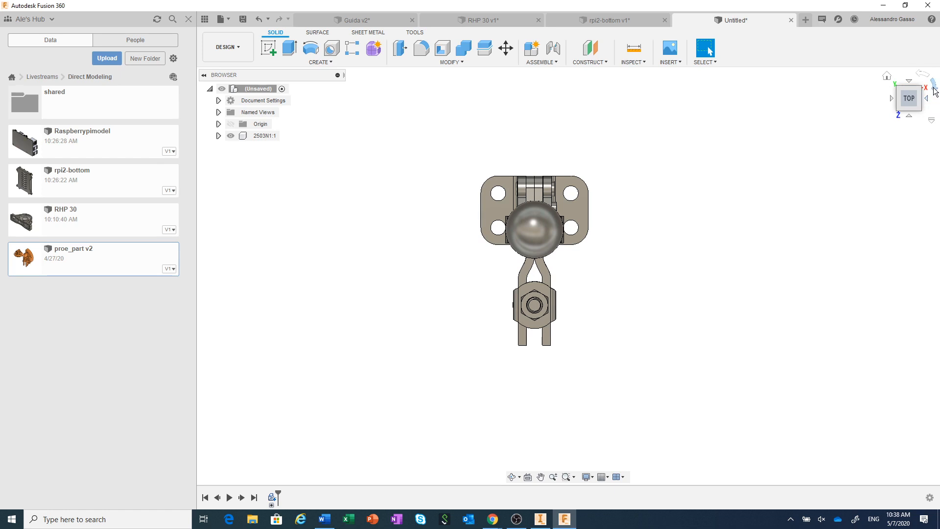
click(935, 91)
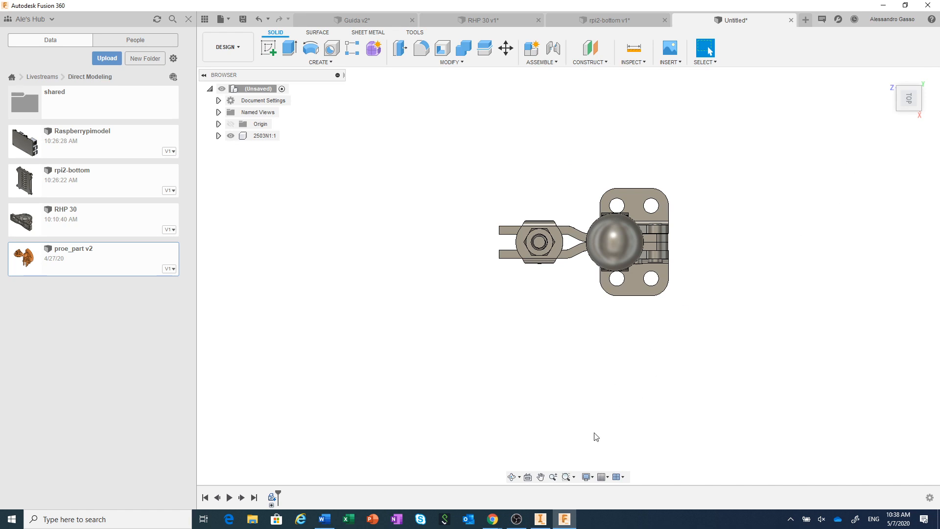
shift+middle_drag(602, 419, 597, 334)
scroll(597, 334, up, 5)
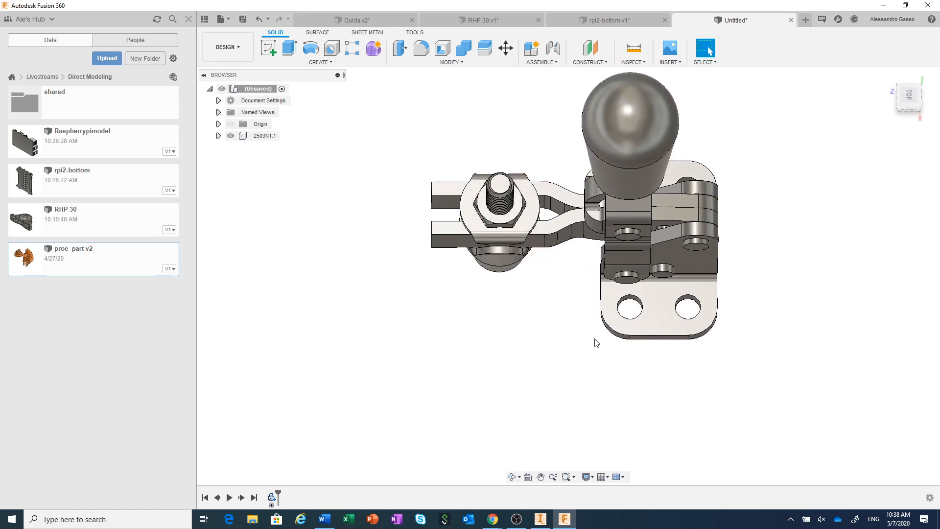
drag(579, 359, 727, 293)
right_click(744, 303)
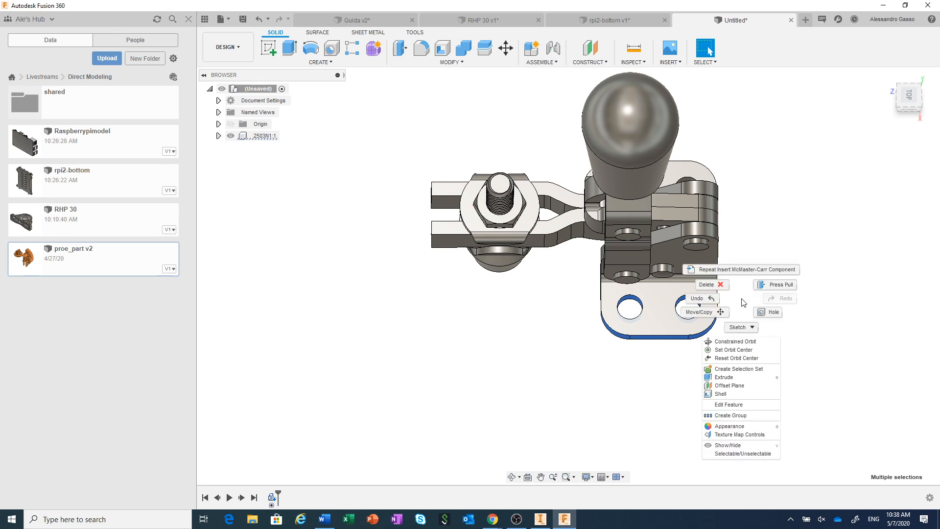
click(700, 312)
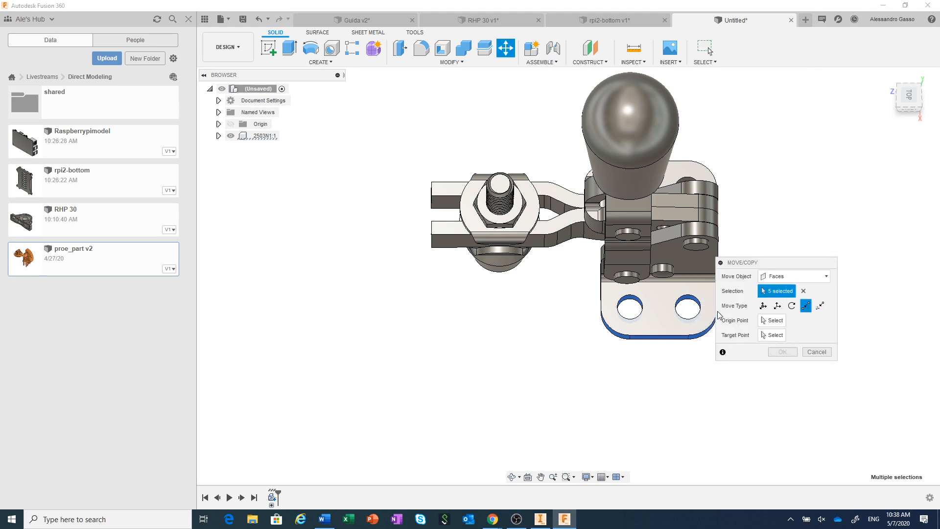
click(764, 307)
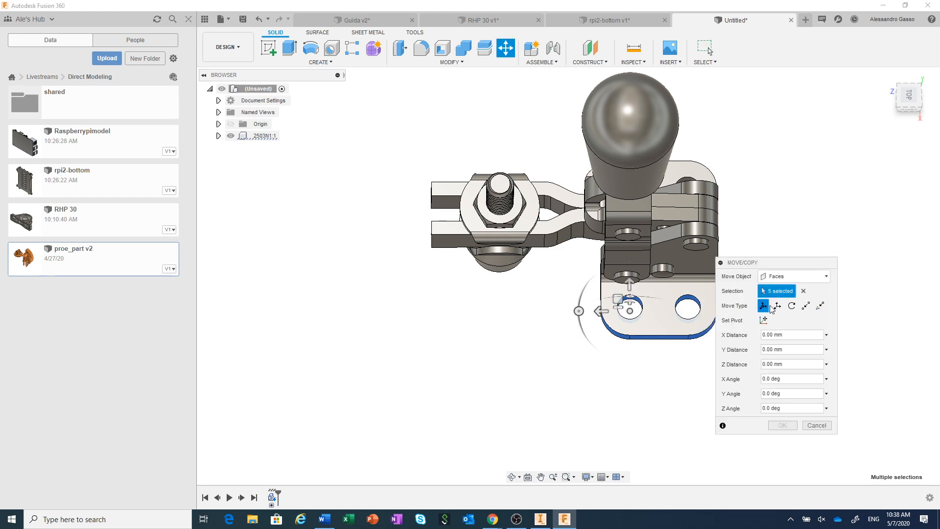
click(778, 306)
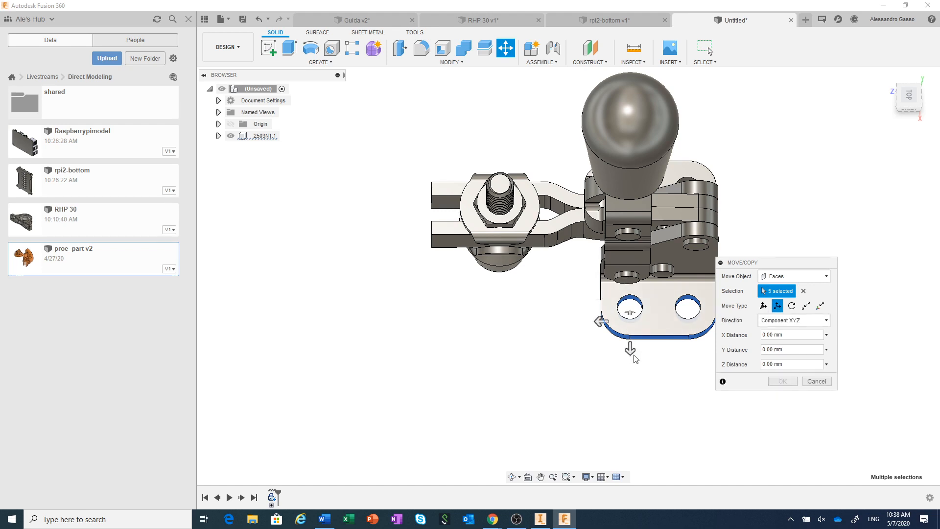
drag(630, 349, 625, 401)
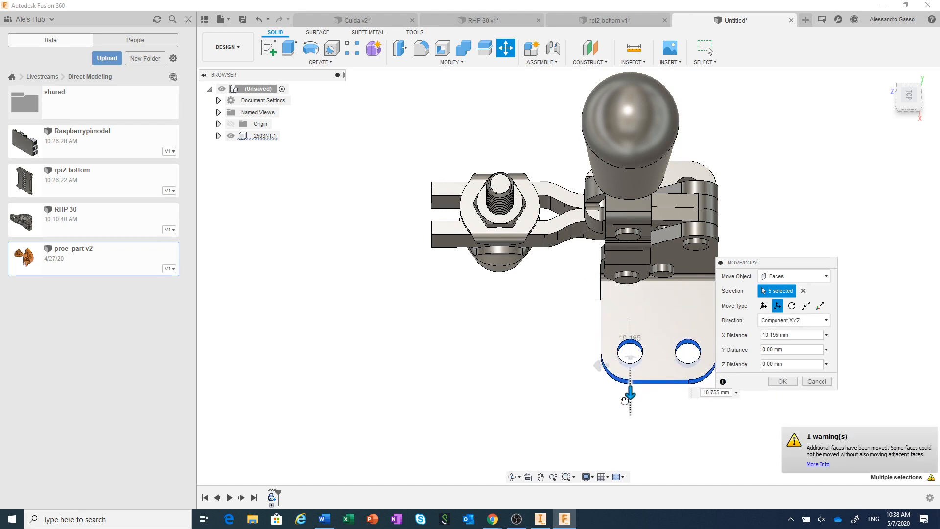
click(780, 382)
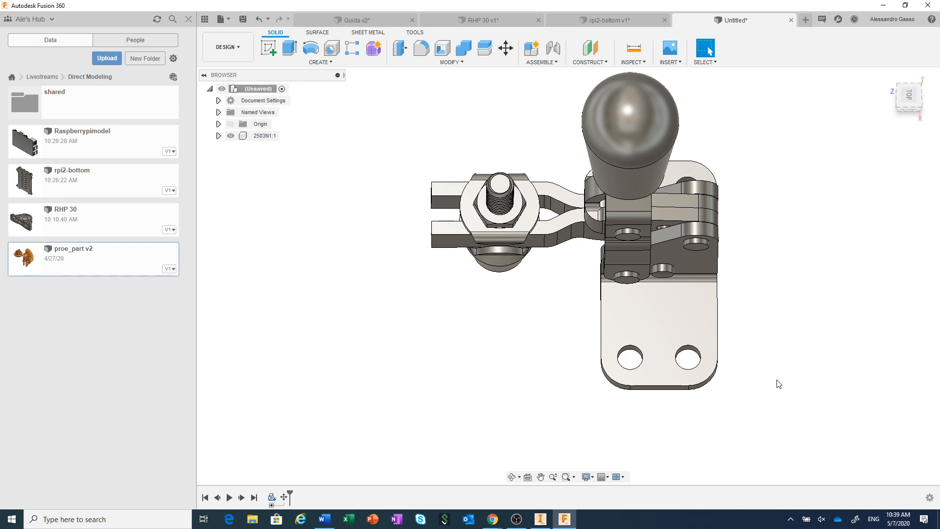
scroll(779, 384, down, 1)
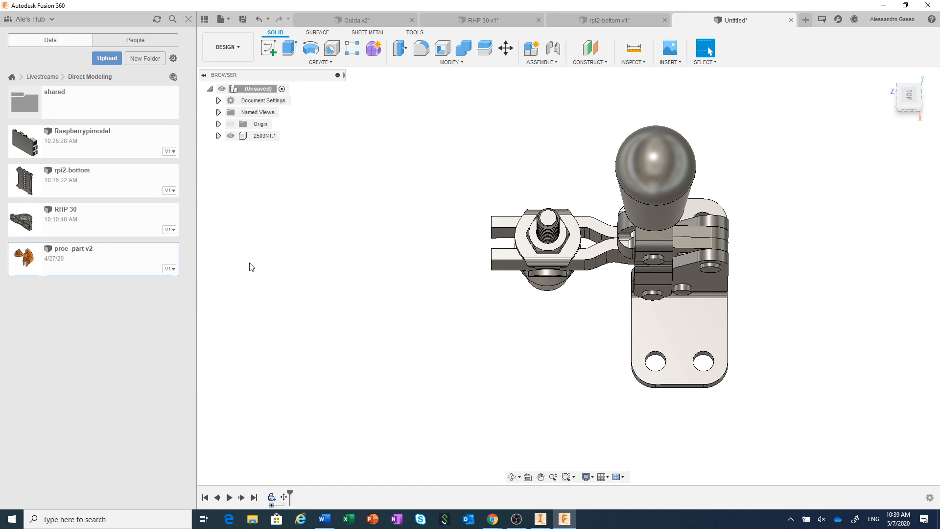
- Open the proe_part v2 design from the Direct Modeling folder
right_click(103, 273)
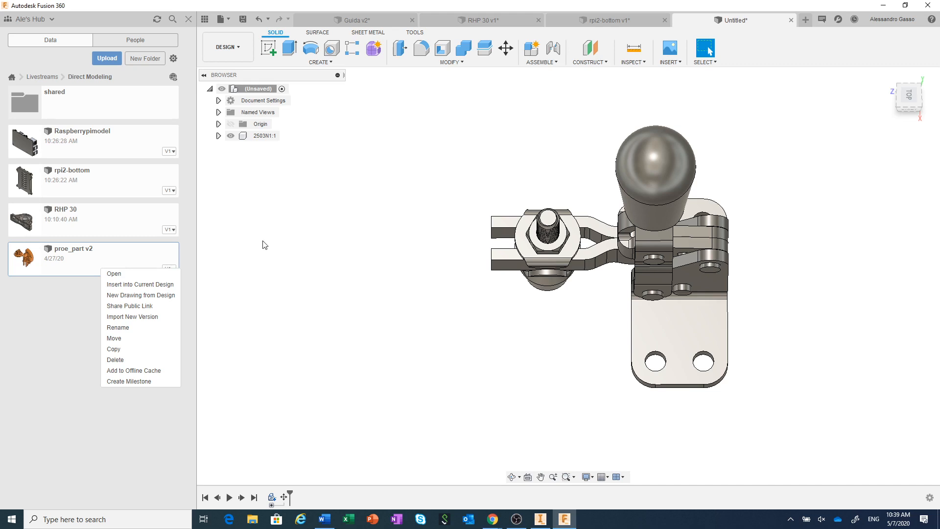
click(293, 256)
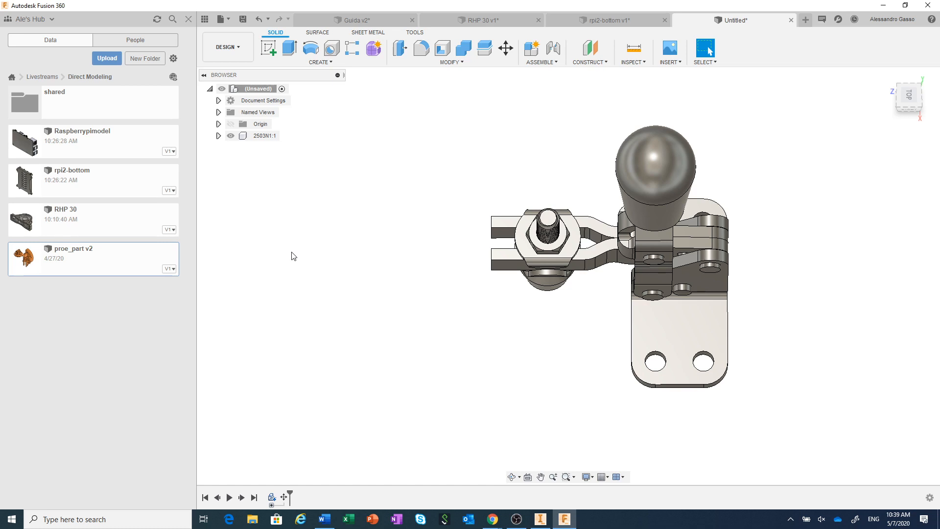
right_click(130, 253)
click(134, 262)
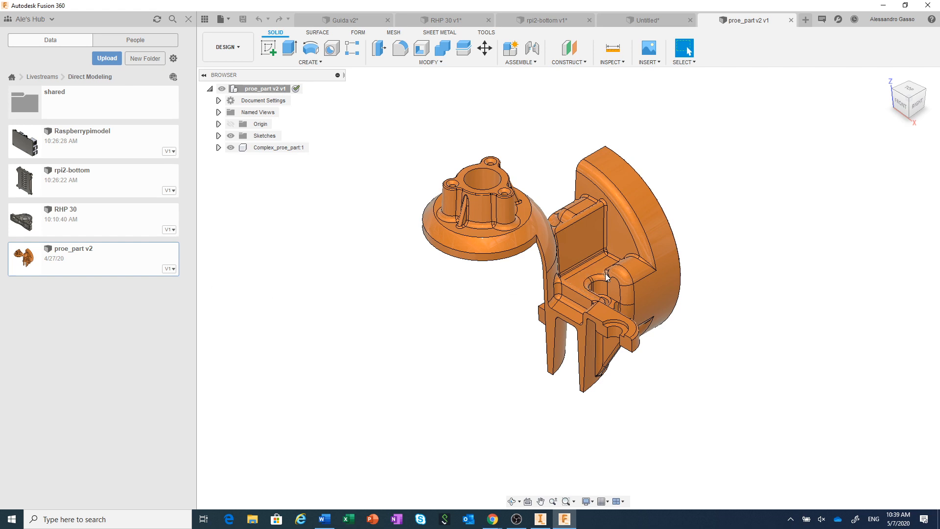
scroll(606, 274, up, 5)
scroll(605, 273, down, 2)
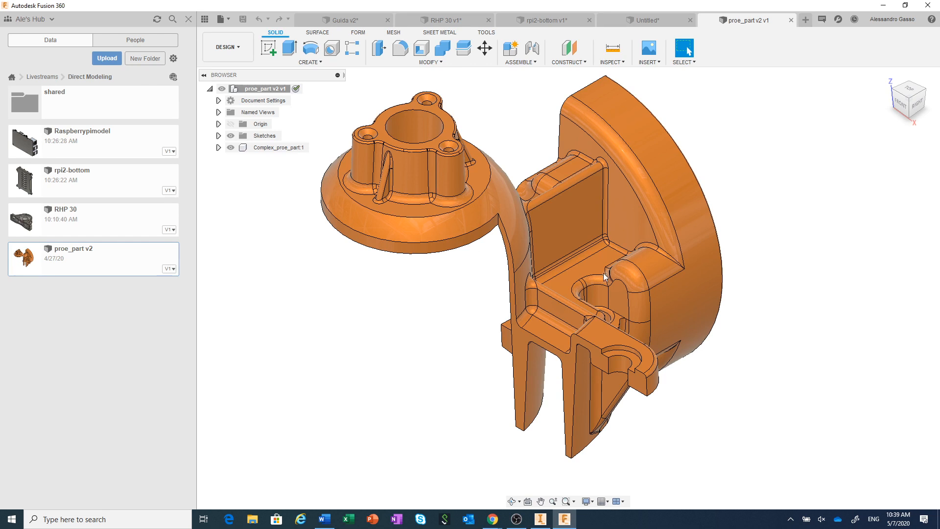
click(236, 54)
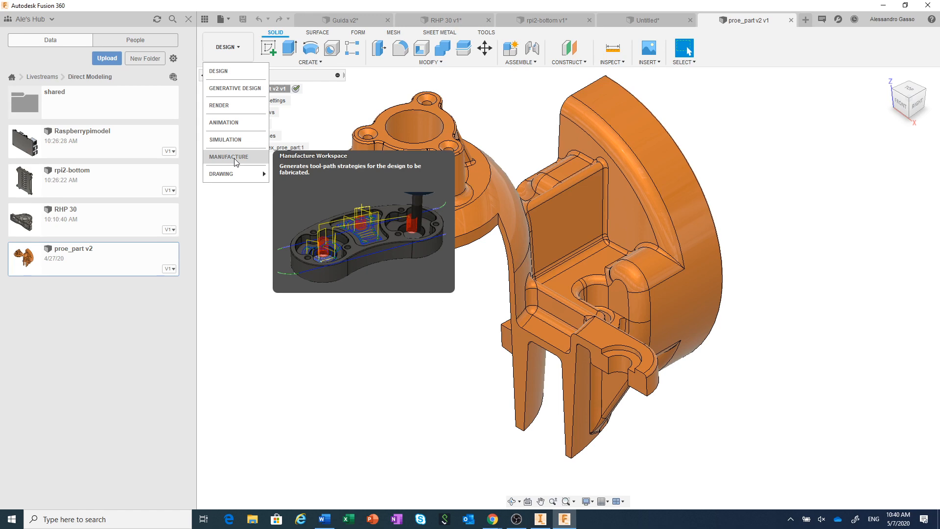
click(512, 132)
- Examine the rim fillets, screw bosses, ribs and base fillets around the three-hole hub of the orange part
scroll(430, 159, up, 6)
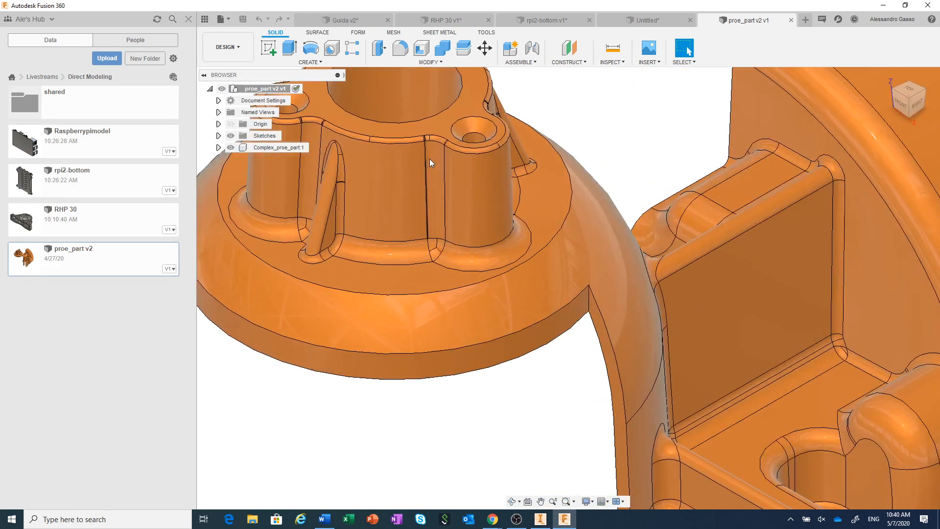
middle_drag(430, 159, 424, 285)
scroll(424, 284, up, 4)
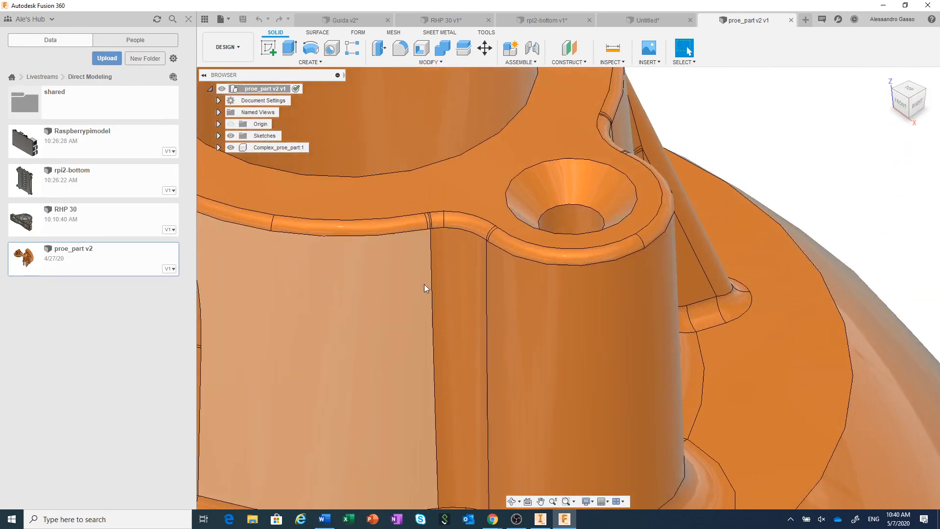
scroll(423, 240, up, 3)
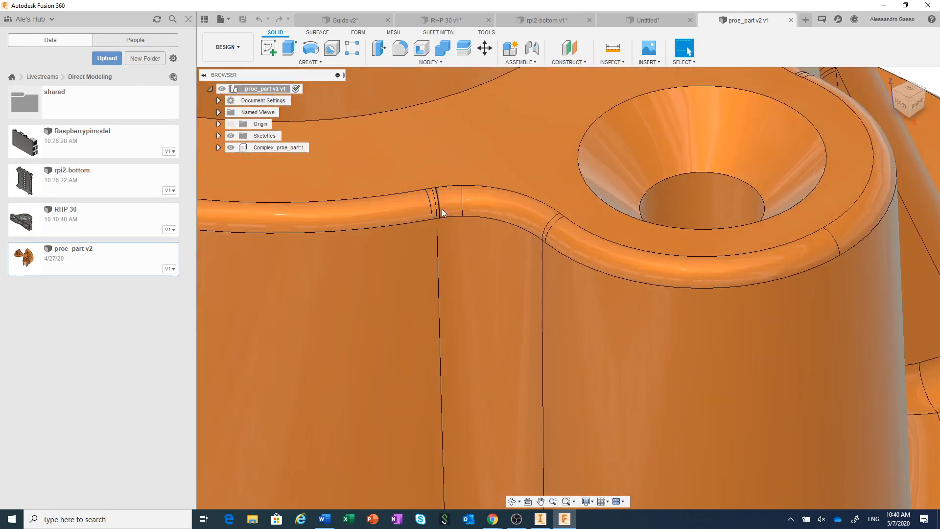
scroll(536, 227, down, 8)
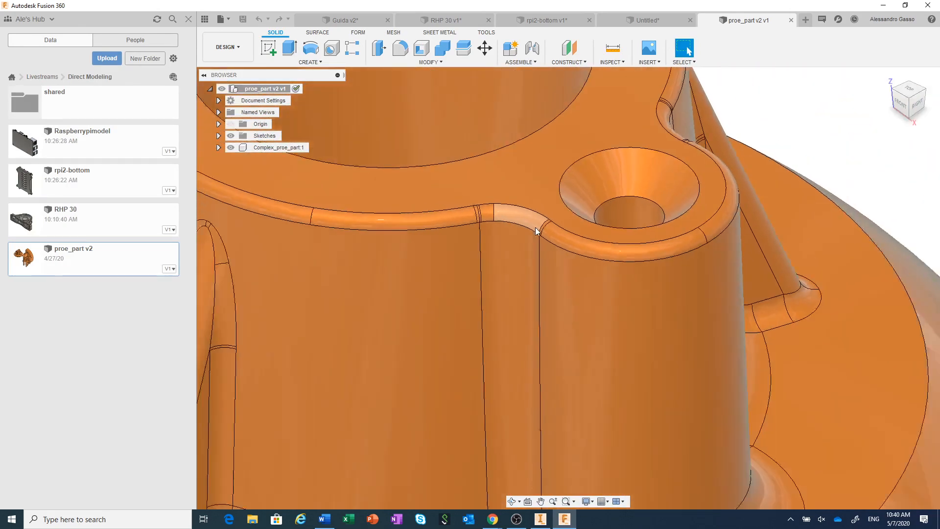
scroll(352, 275, up, 8)
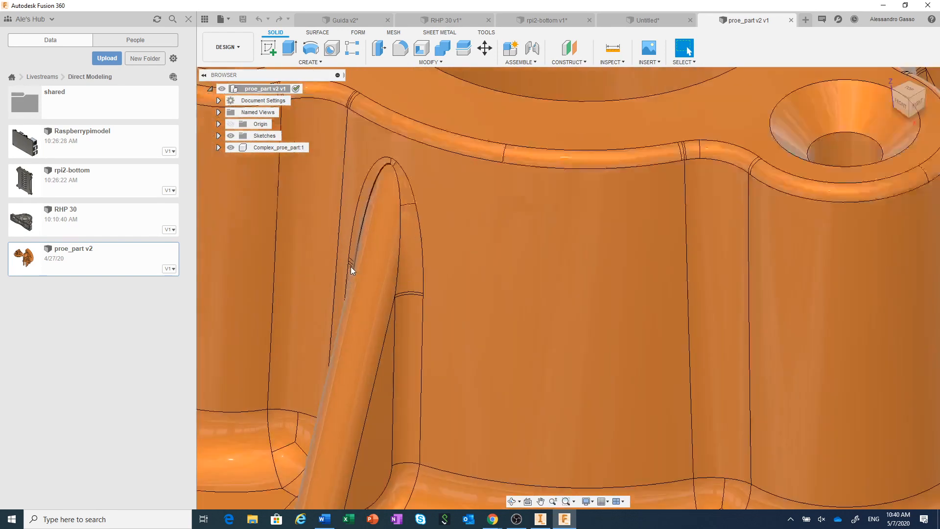
scroll(356, 259, down, 8)
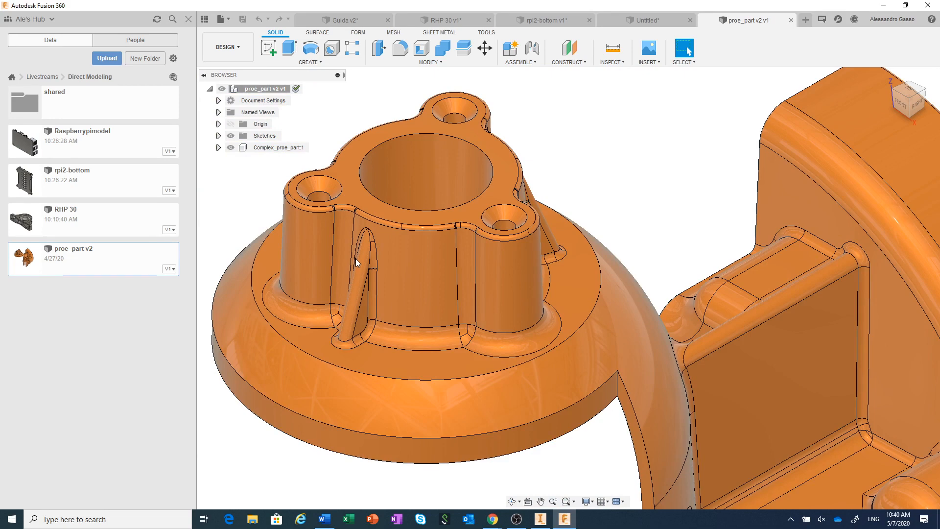
scroll(616, 203, down, 2)
scroll(617, 202, down, 1)
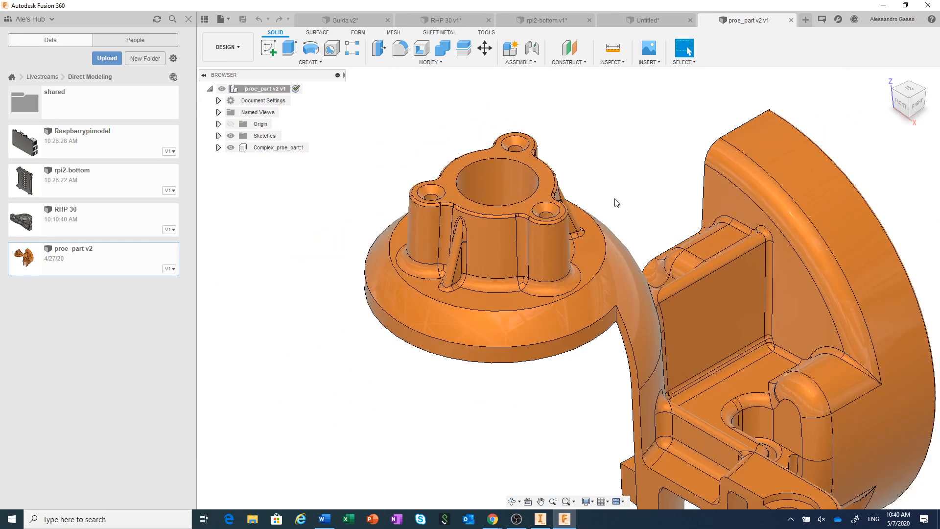
scroll(568, 202, up, 5)
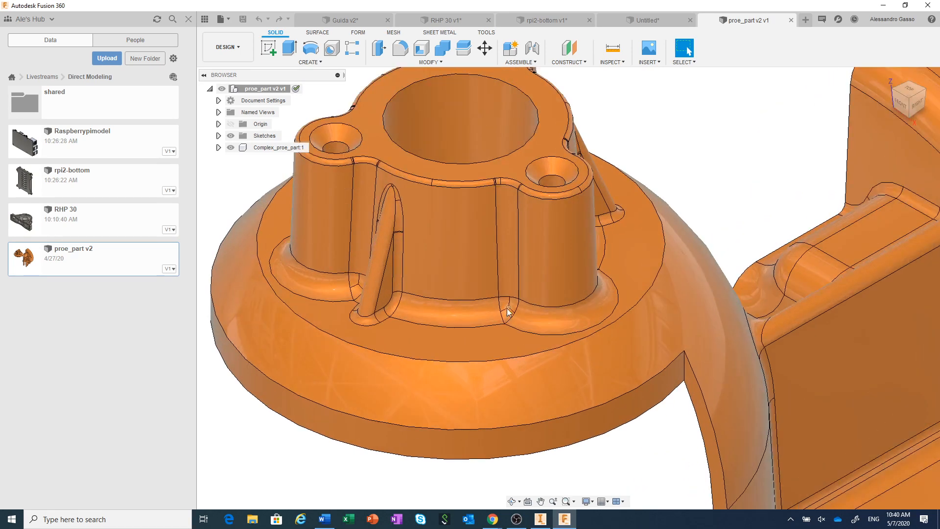
- Examine the rectangular pocket wall beside the curved flange, including its corner and the fillets along its lower edge
scroll(760, 335, down, 3)
scroll(766, 371, up, 6)
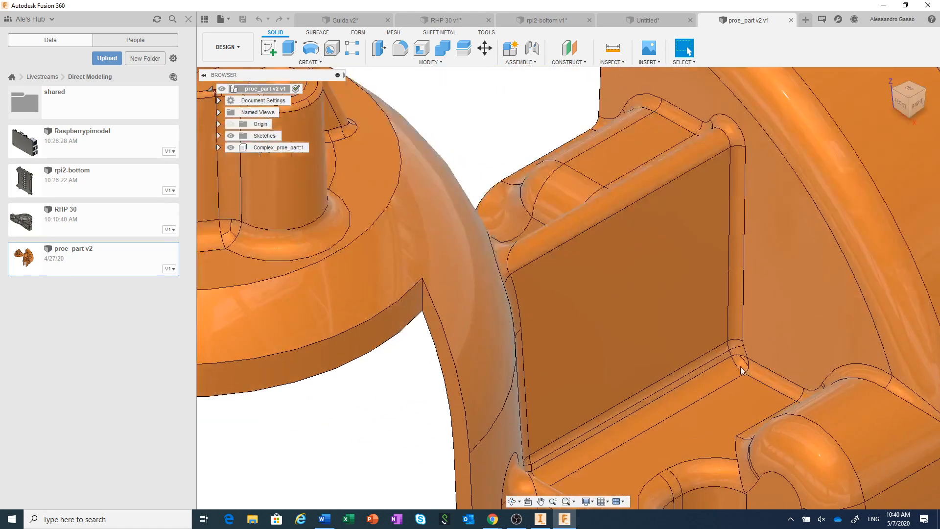
scroll(738, 343, up, 2)
scroll(759, 366, down, 6)
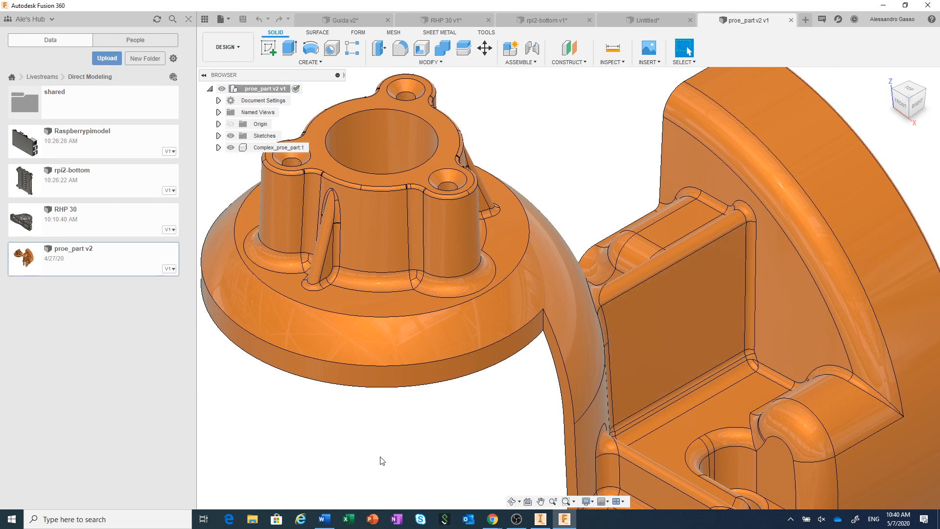
scroll(417, 457, down, 2)
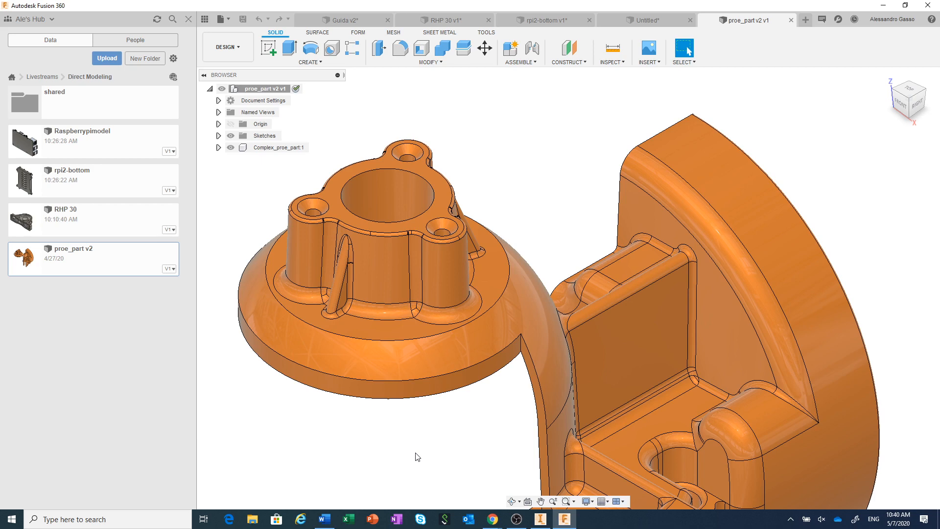
scroll(645, 374, down, 3)
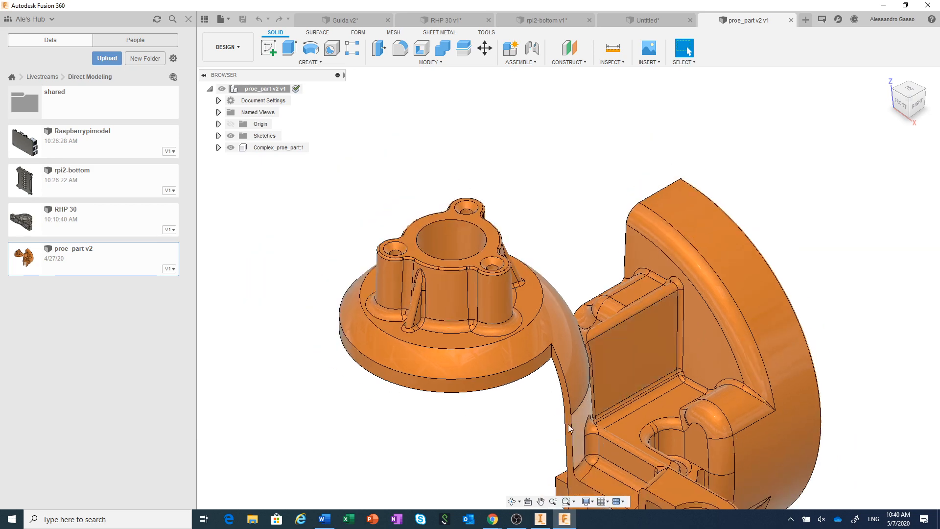
click(512, 501)
drag(516, 426, 523, 350)
drag(590, 371, 615, 385)
scroll(615, 385, up, 3)
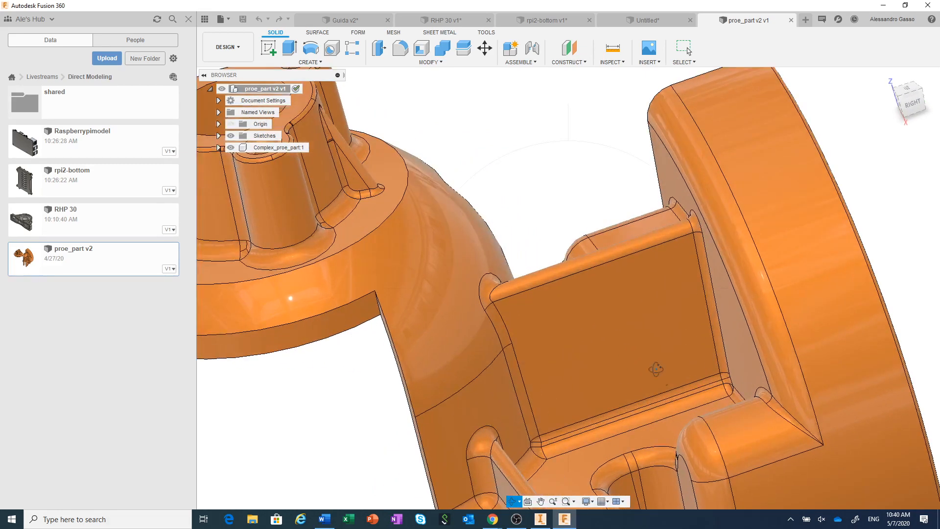
right_click(654, 353)
key(Escape)
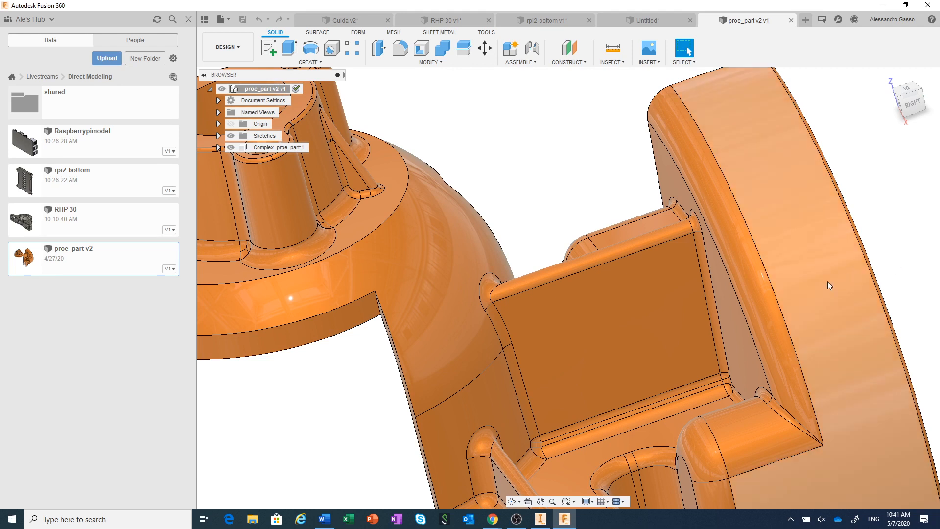
scroll(671, 323, up, 1)
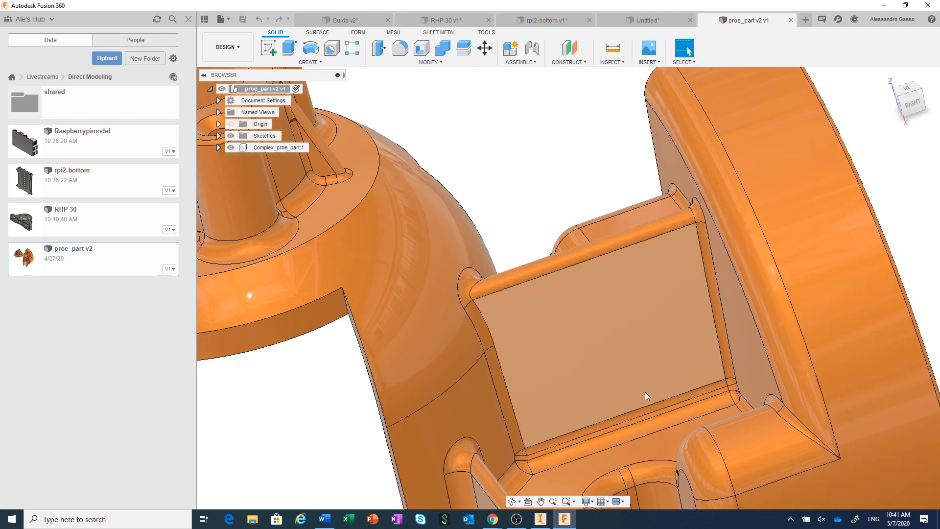
scroll(649, 396, up, 3)
scroll(668, 420, down, 2)
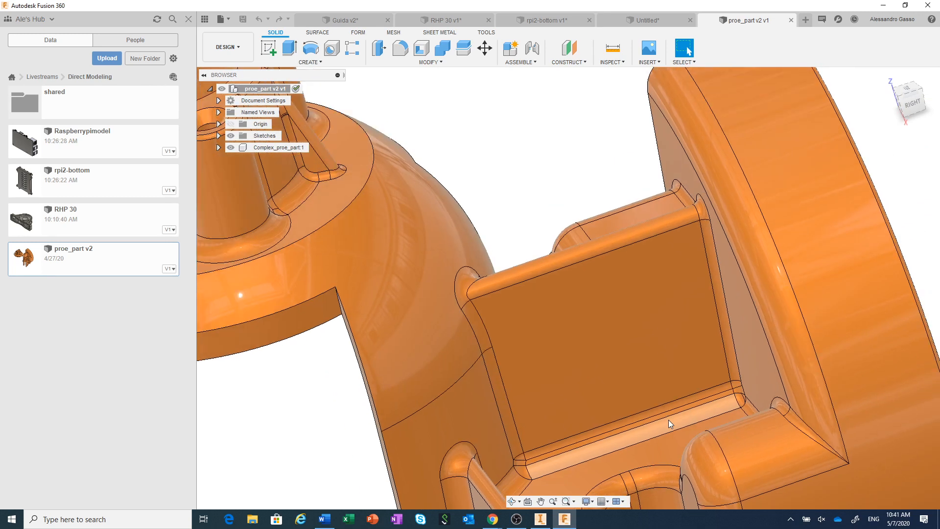
- Try to delete the three narrow blend faces along the lower edge of the rectangular pocket wall
scroll(676, 407, up, 3)
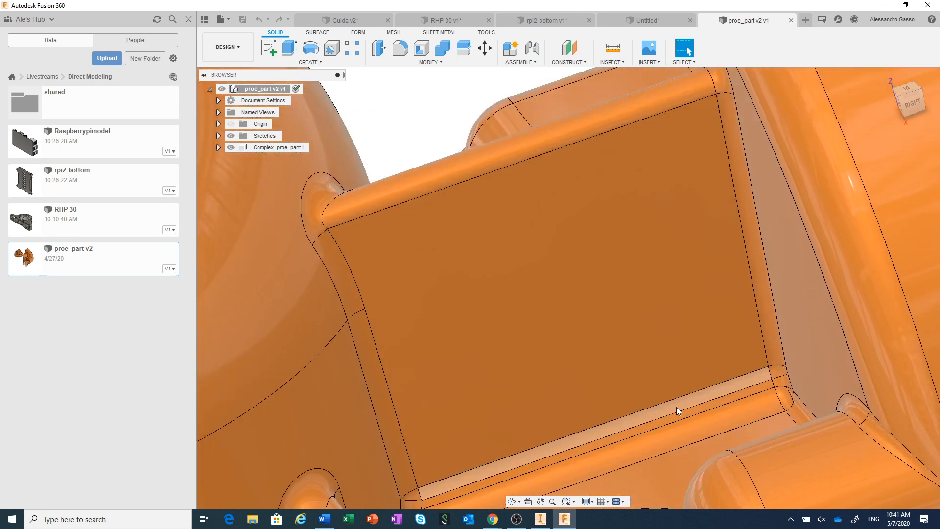
click(676, 407)
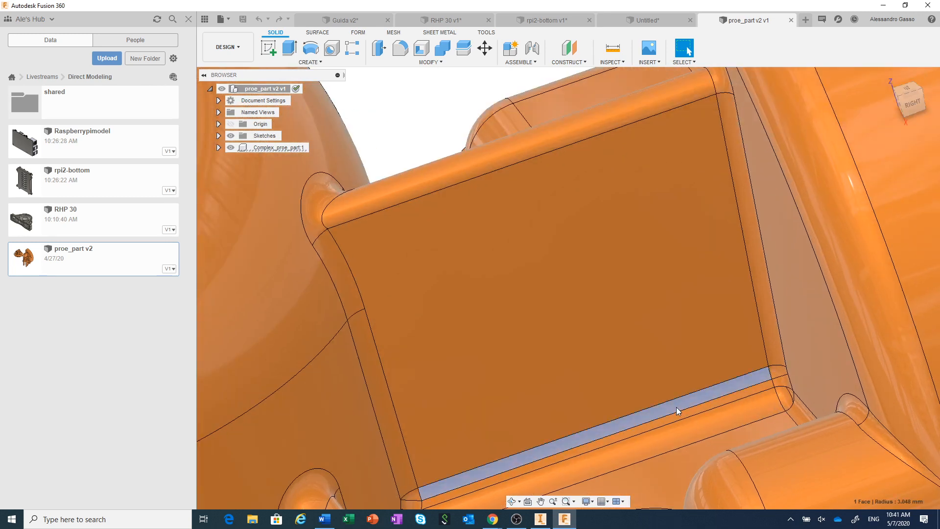
scroll(681, 410, up, 2)
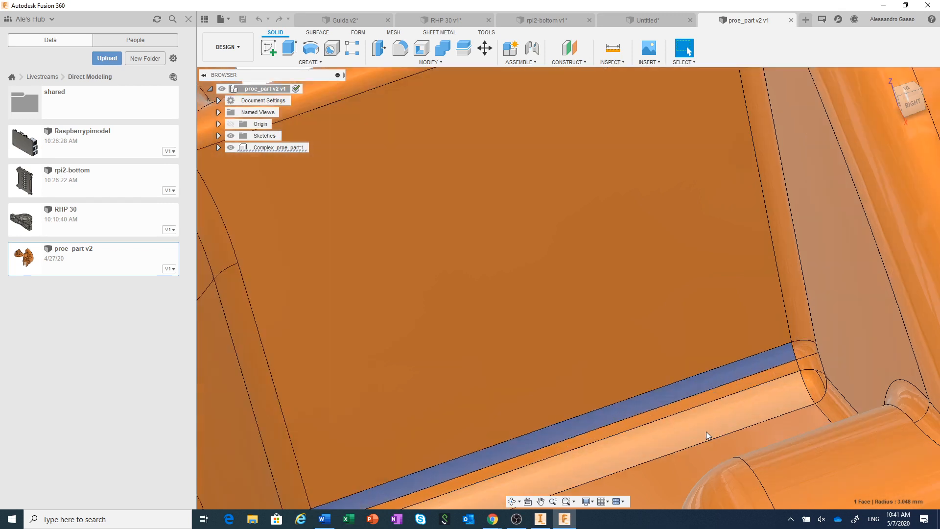
click(723, 388)
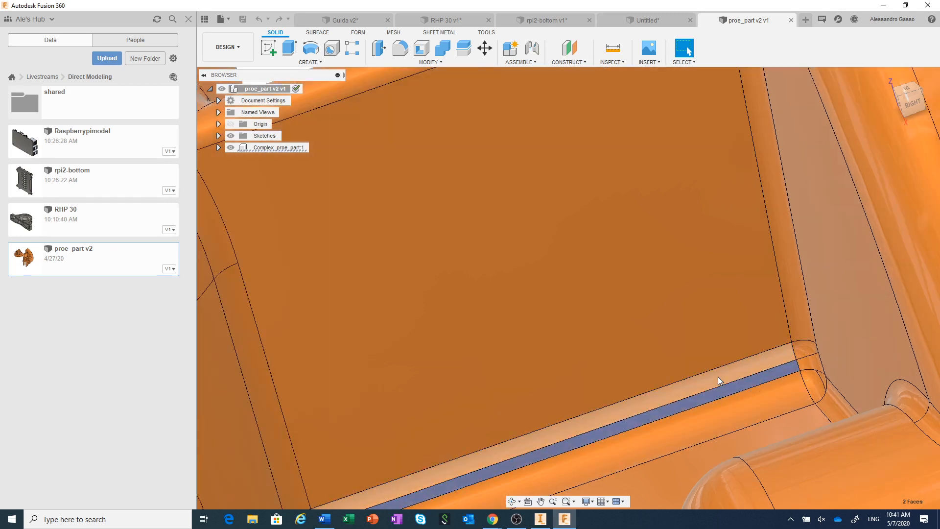
click(727, 412)
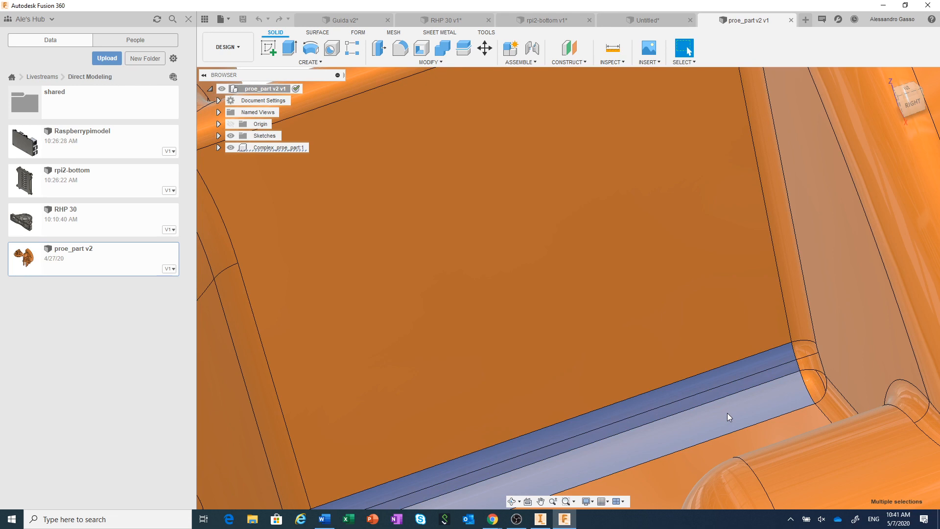
right_click(727, 413)
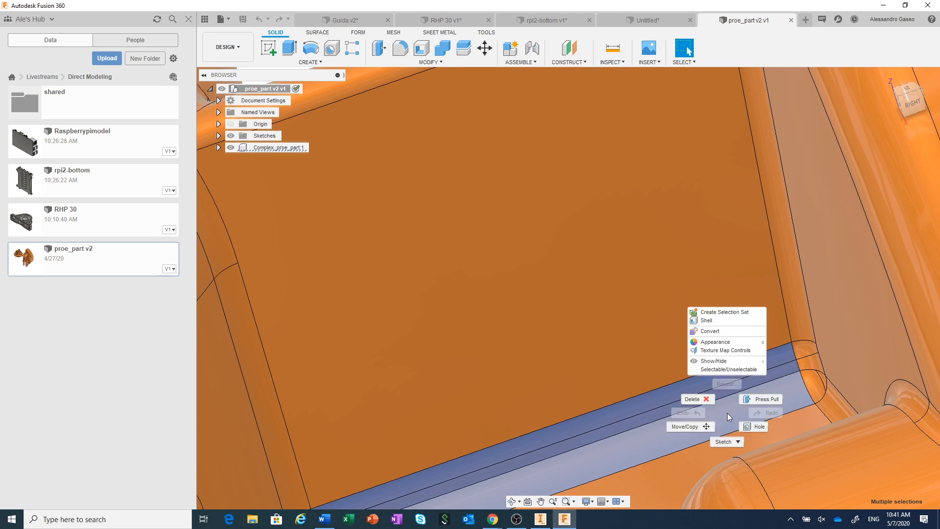
click(703, 399)
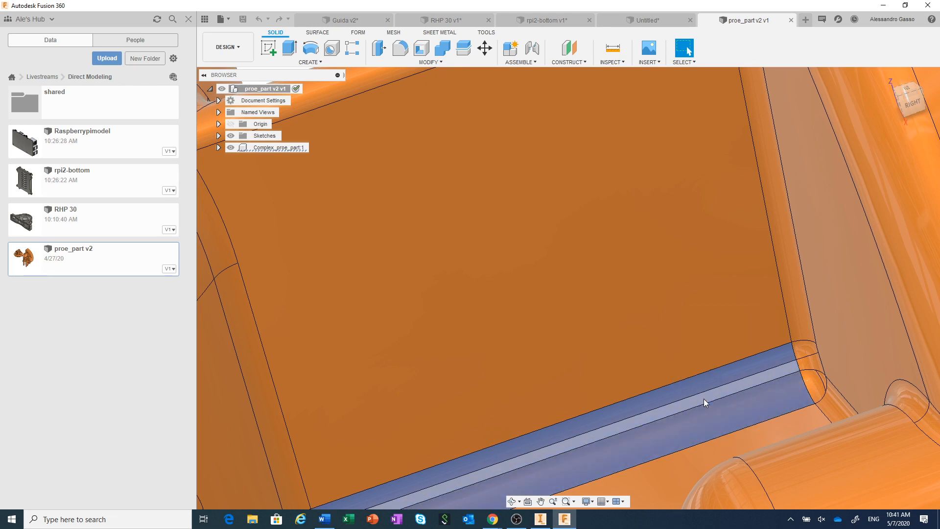
- Undo the deletion of the pocket wall's three lower blend faces
scroll(704, 398, down, 10)
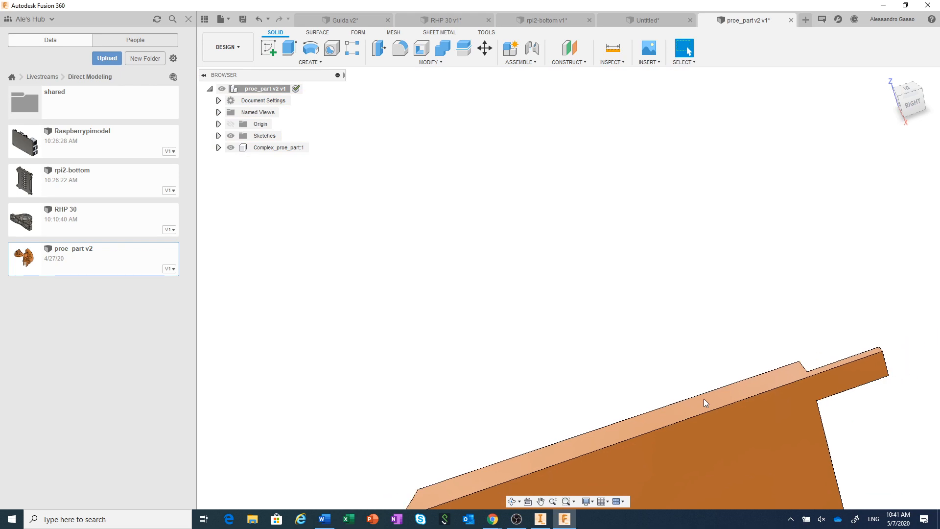
middle_drag(699, 388, 682, 310)
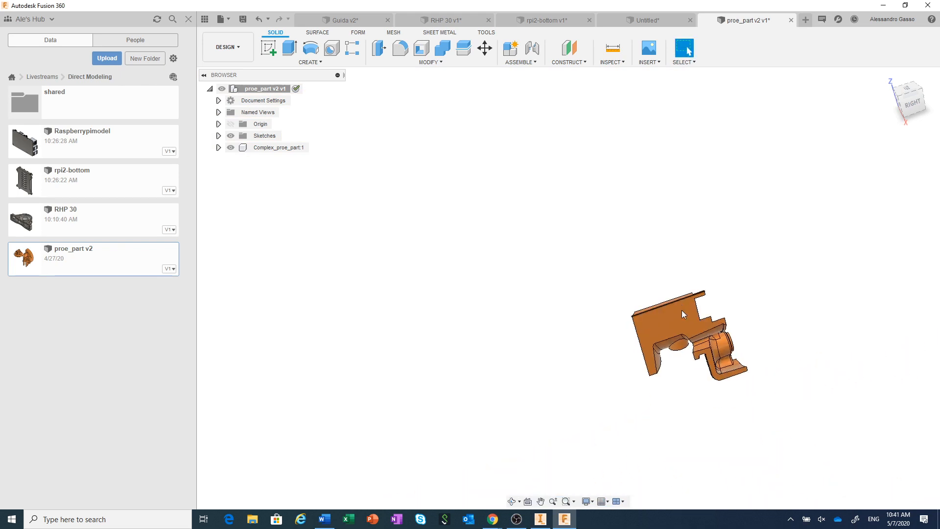
scroll(688, 325, up, 5)
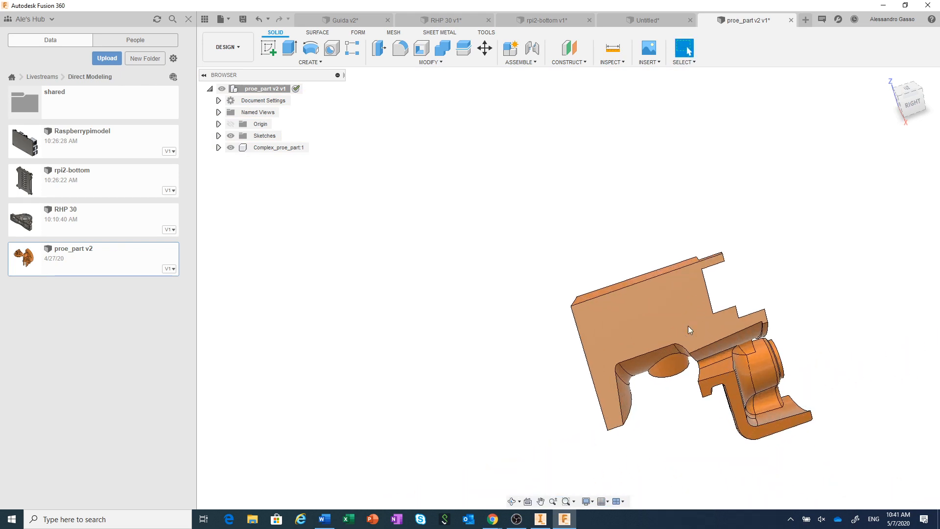
click(260, 19)
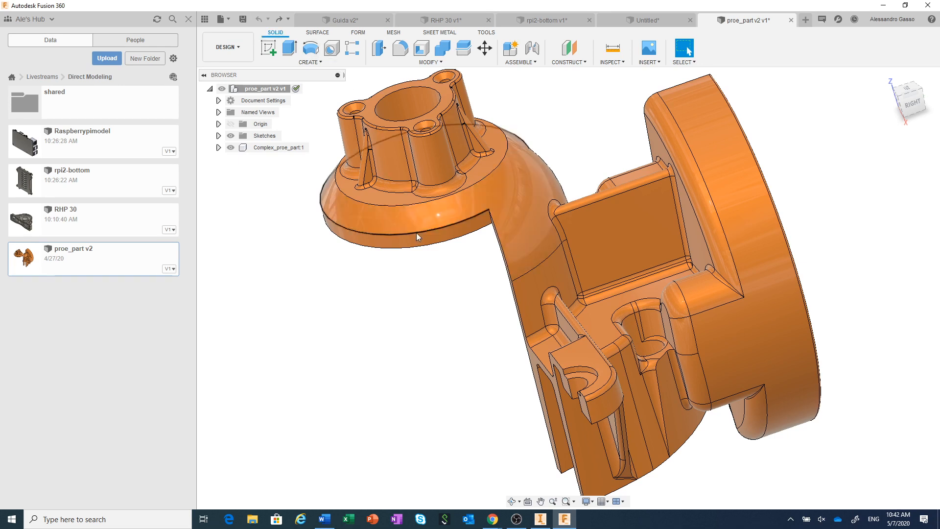
- Examine the three-hole hub, its screw bosses and ribs, and the fillets where they meet the round base
scroll(415, 239, up, 2)
middle_drag(433, 294, 481, 372)
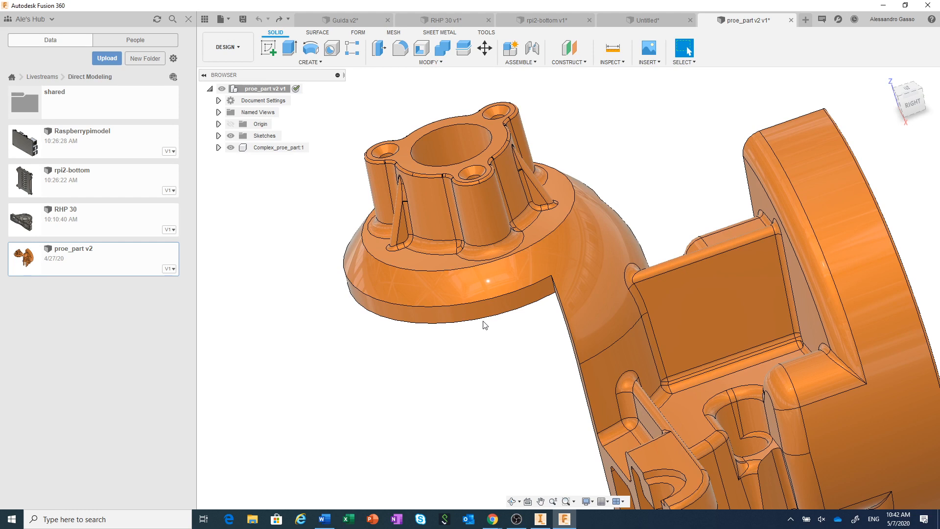
scroll(483, 326, up, 1)
scroll(478, 315, down, 3)
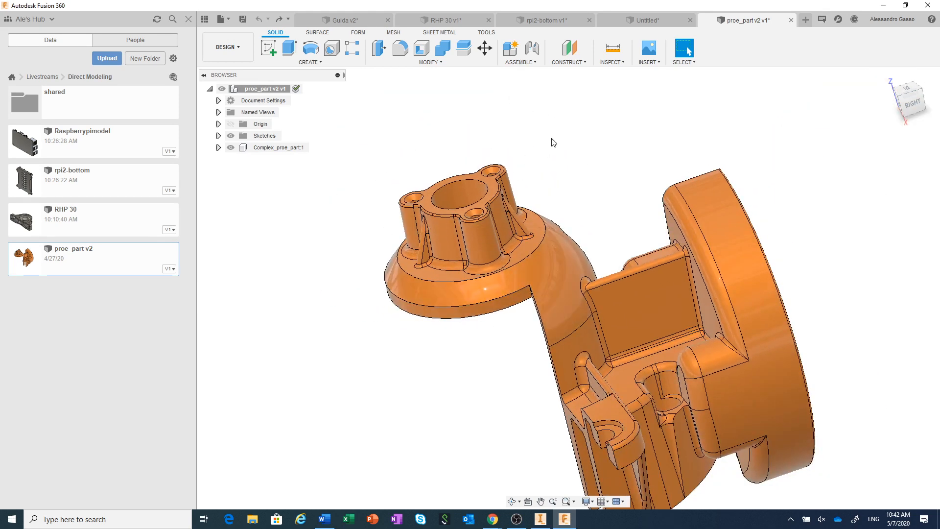
scroll(535, 162, up, 2)
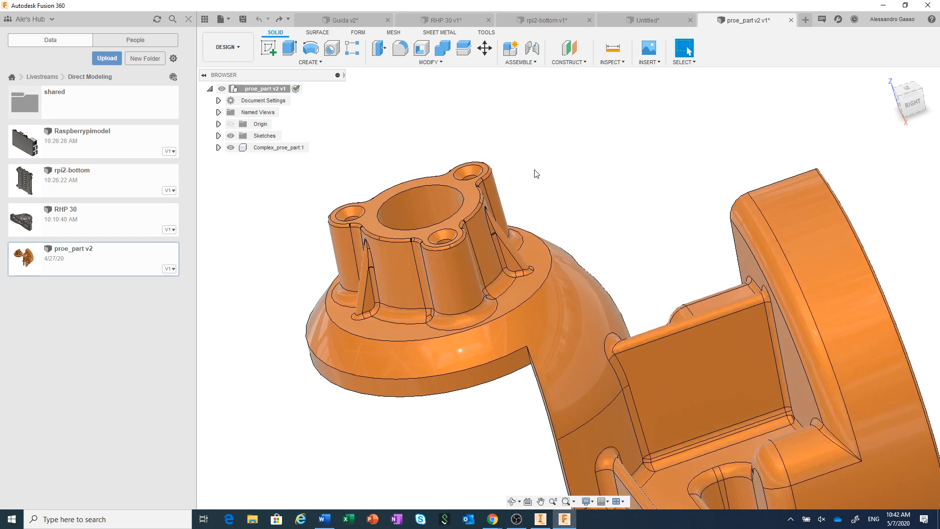
middle_drag(512, 187, 581, 177)
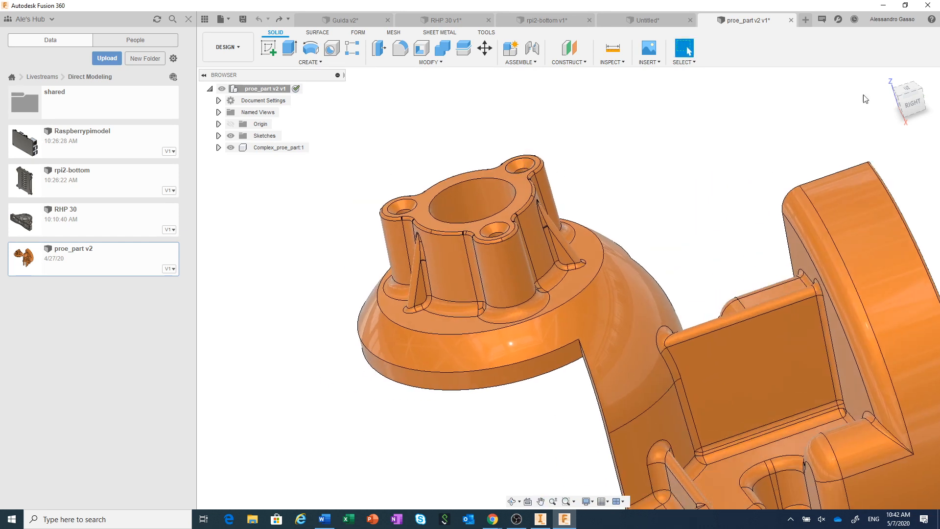
scroll(573, 294, up, 4)
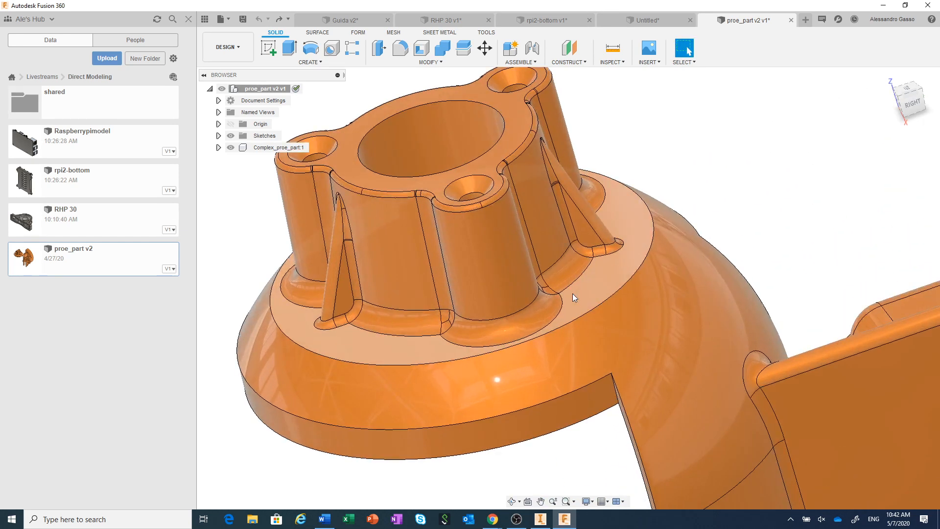
scroll(572, 293, up, 3)
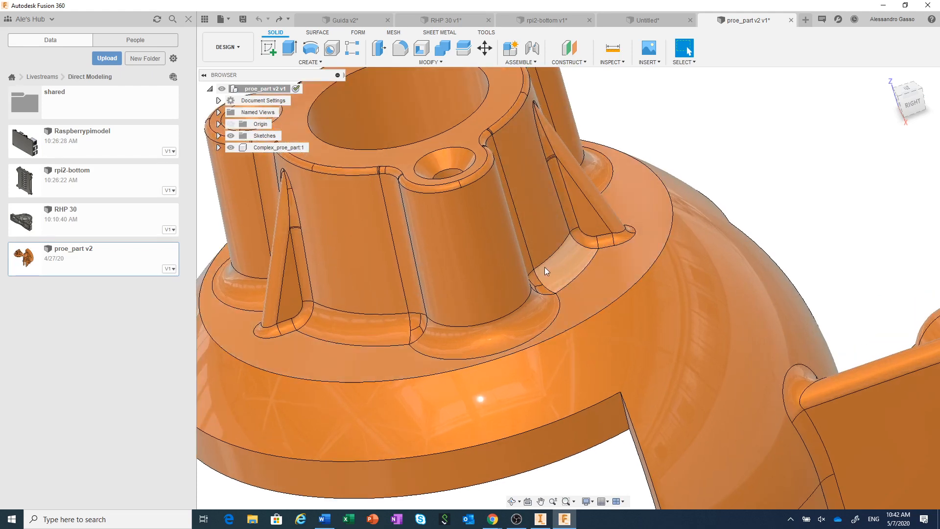
scroll(489, 142, up, 4)
scroll(505, 149, down, 6)
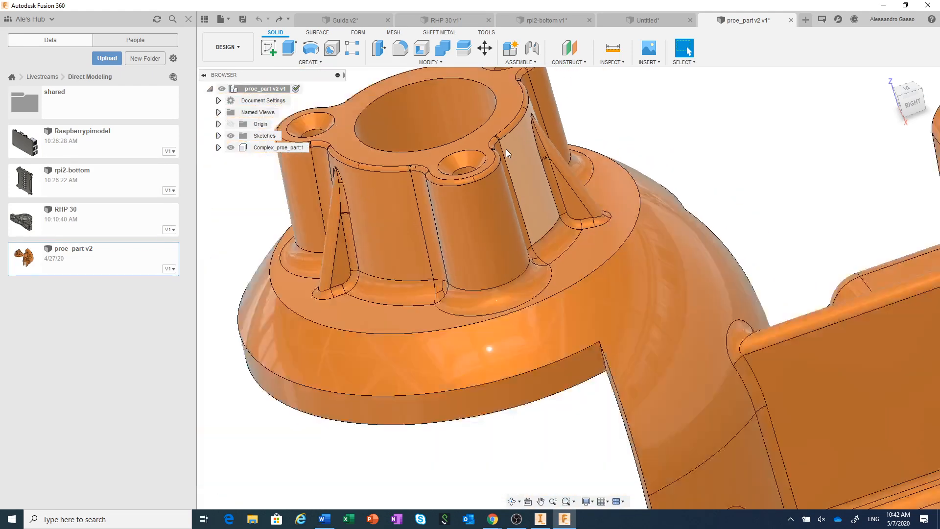
scroll(507, 149, down, 5)
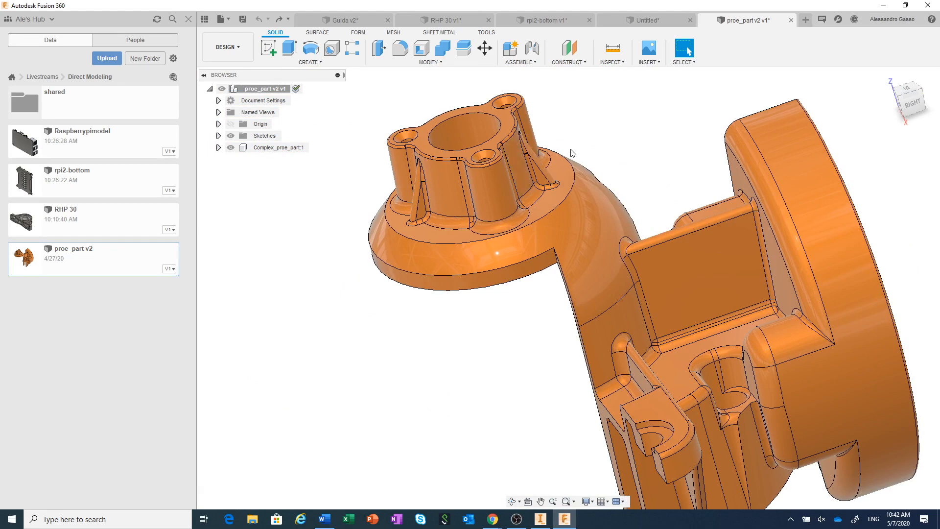
scroll(572, 153, down, 1)
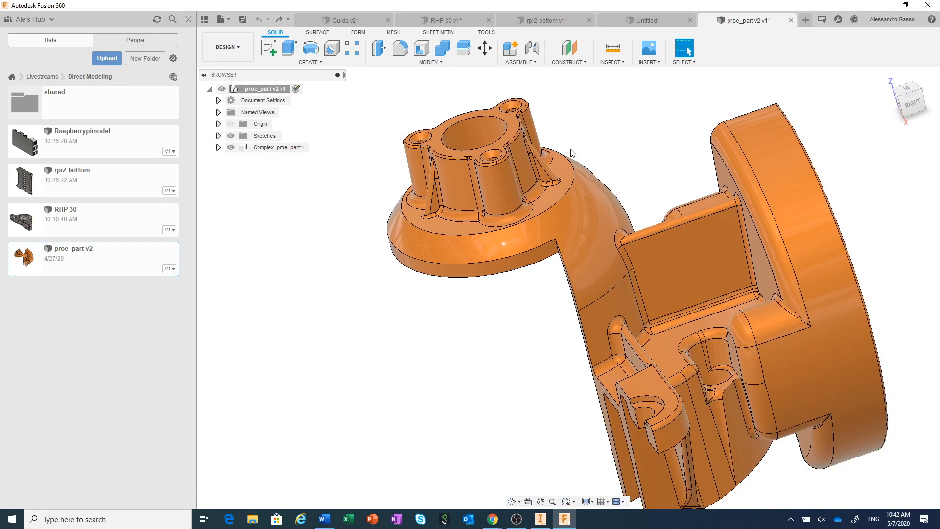
- Inspect the hub outline, its three screw holes and ribs, and the adjoining arm in the top view
click(905, 87)
scroll(546, 286, up, 3)
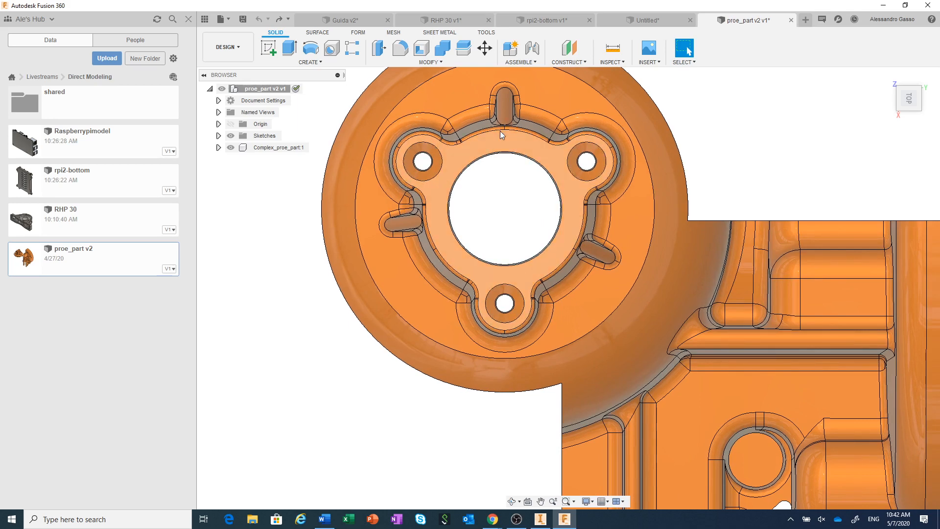
scroll(500, 131, up, 2)
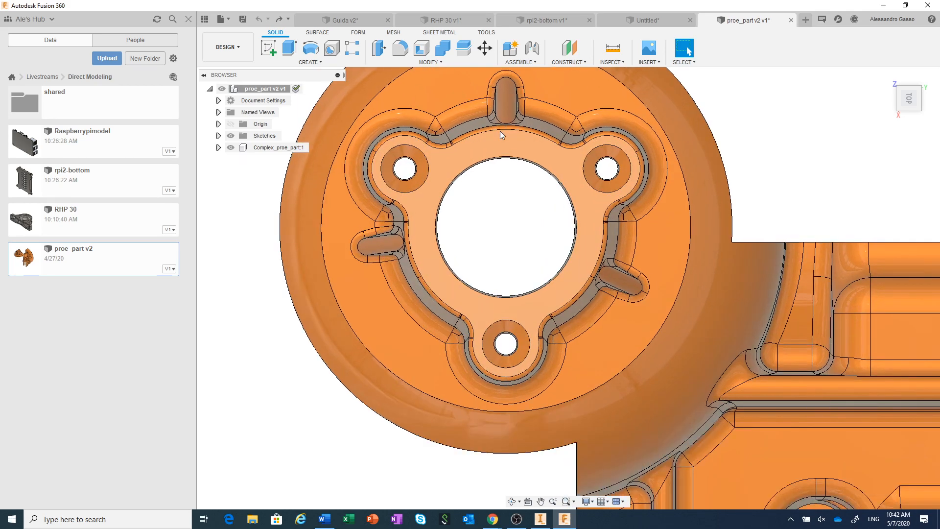
scroll(500, 131, down, 5)
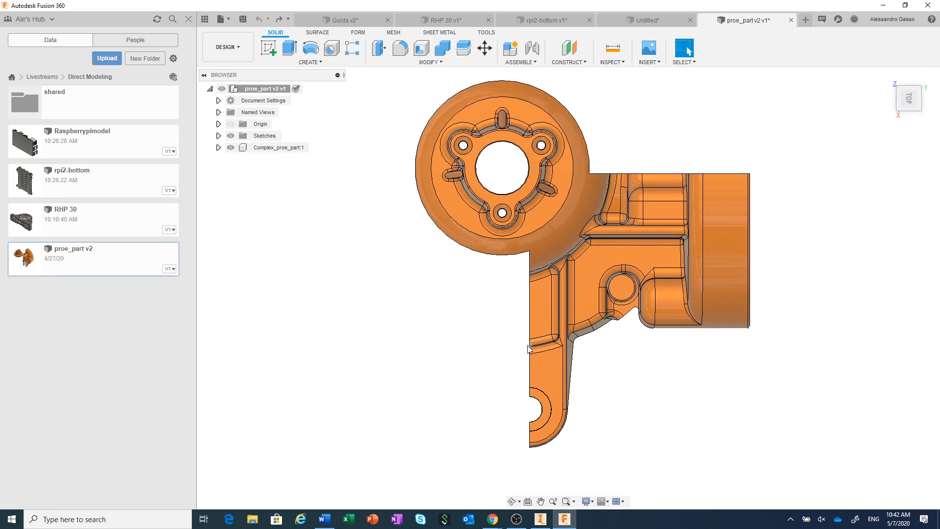
- Start a sketch on the vertical YZ origin plane and face it from the right, with the hub in view
shift+middle_drag(497, 328, 515, 373)
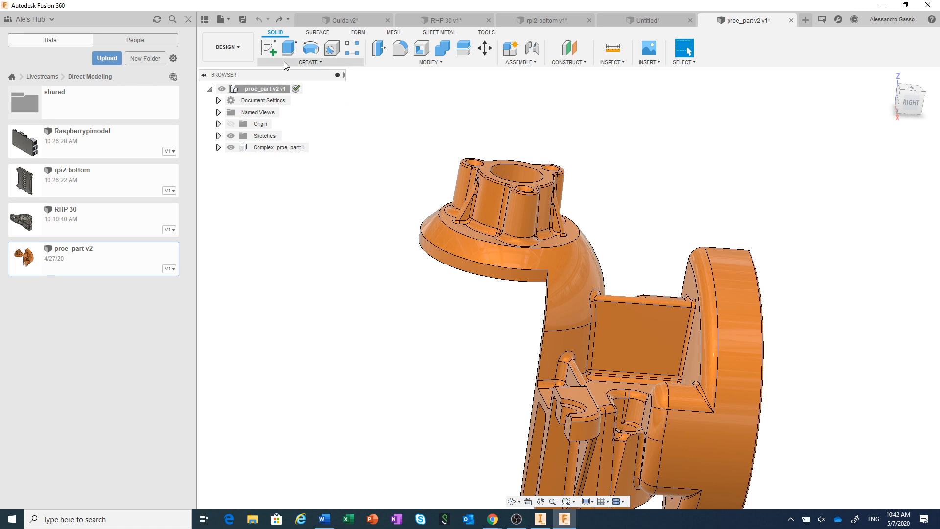
click(269, 47)
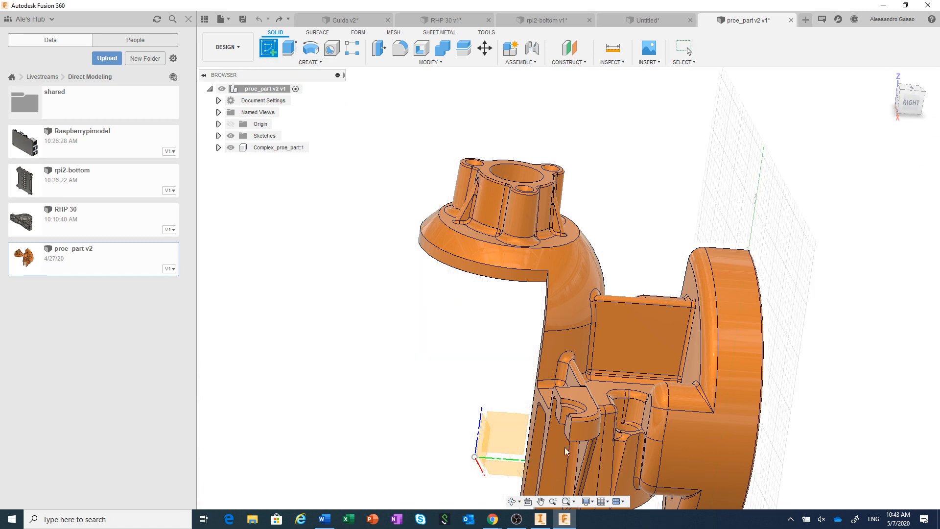
click(510, 434)
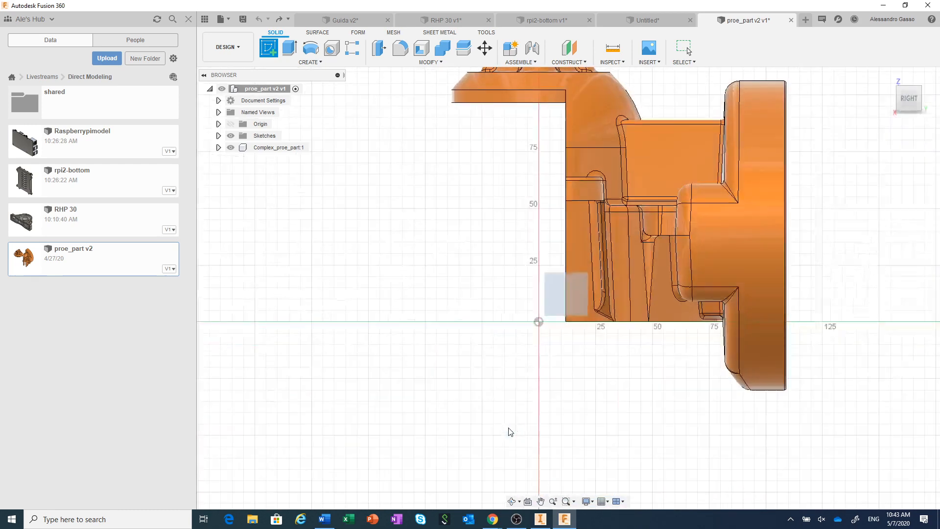
click(903, 89)
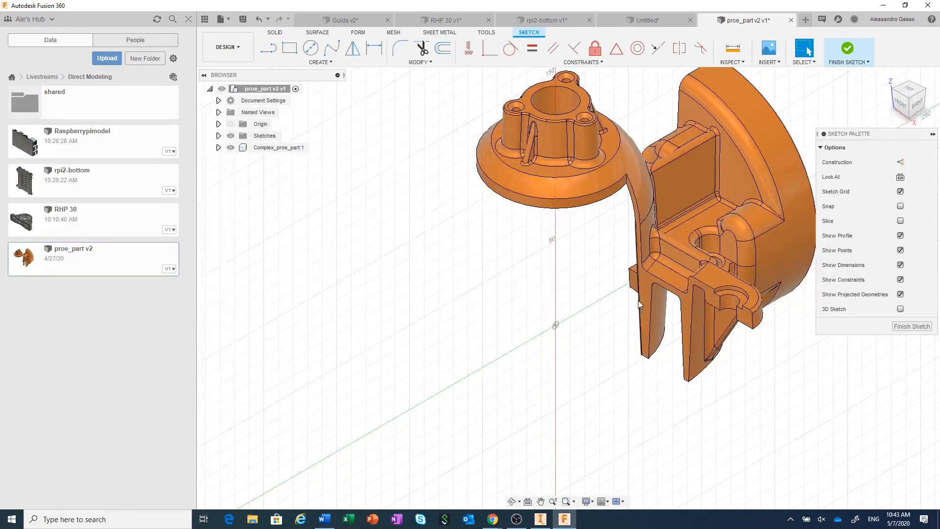
click(921, 109)
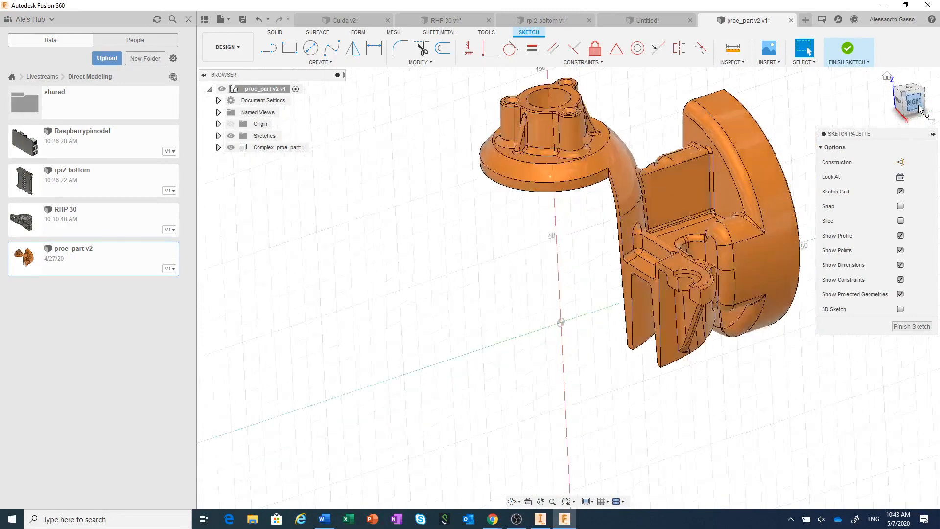
click(920, 107)
scroll(527, 163, down, 3)
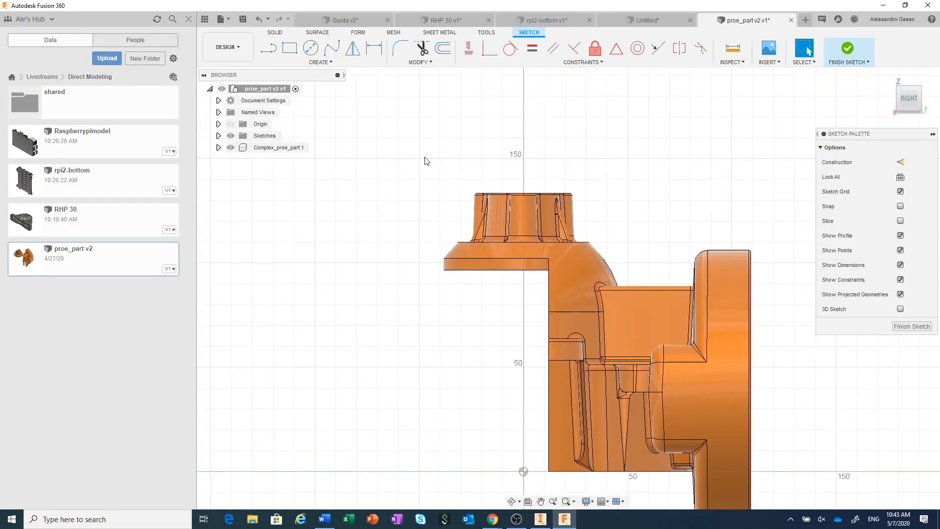
- Sketch a rectangle about 70 mm wide and 30 mm high enclosing the hub above its conical base, and finish the sketch
click(289, 48)
scroll(421, 240, up, 2)
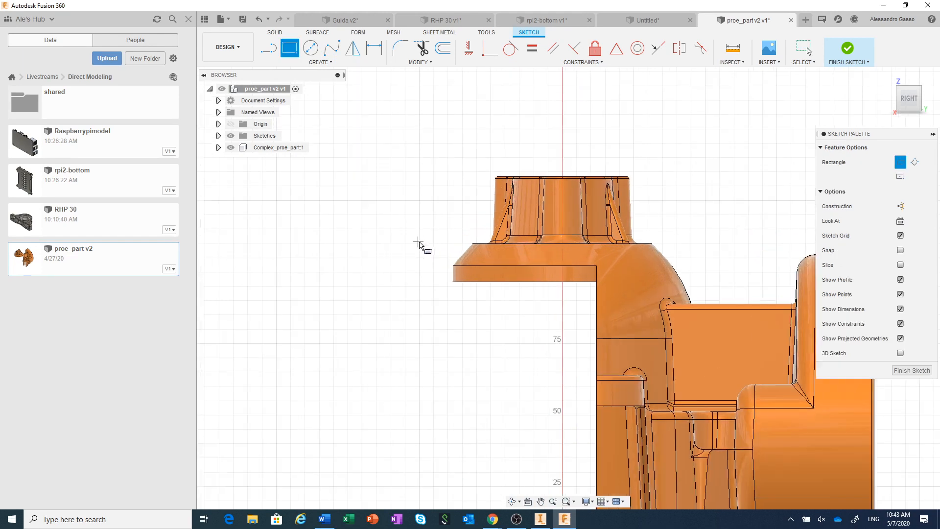
click(455, 249)
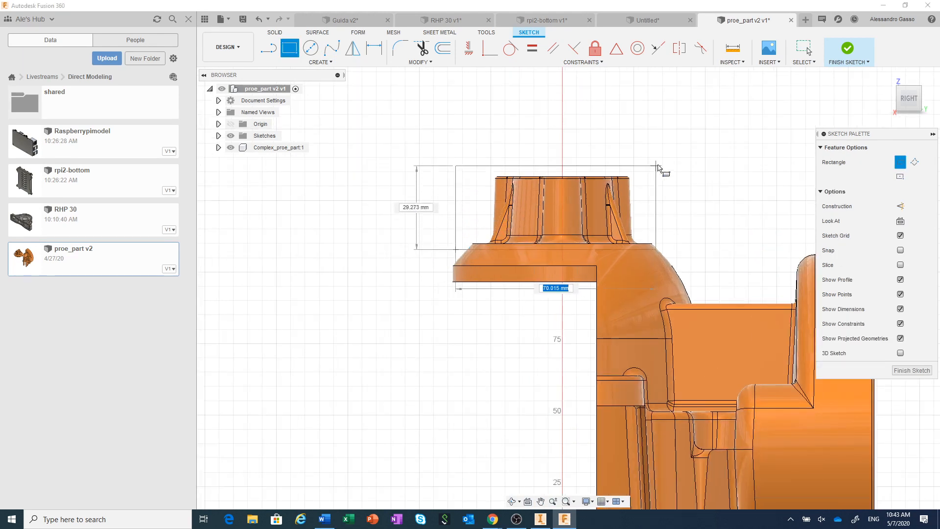
click(659, 163)
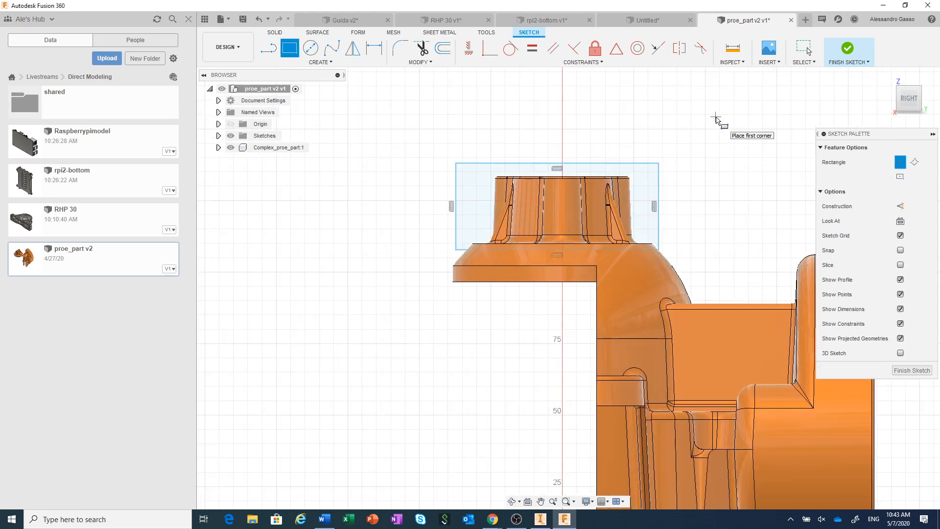
right_click(715, 117)
click(741, 115)
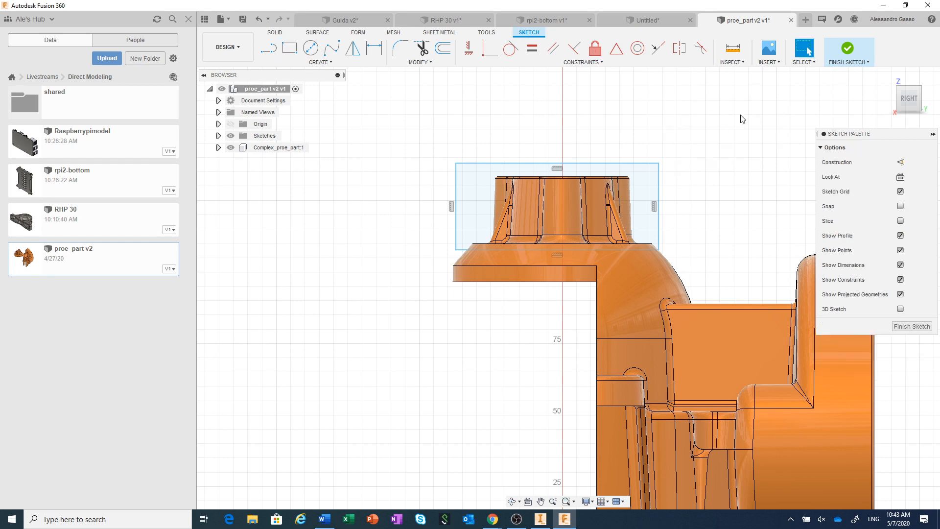
click(846, 62)
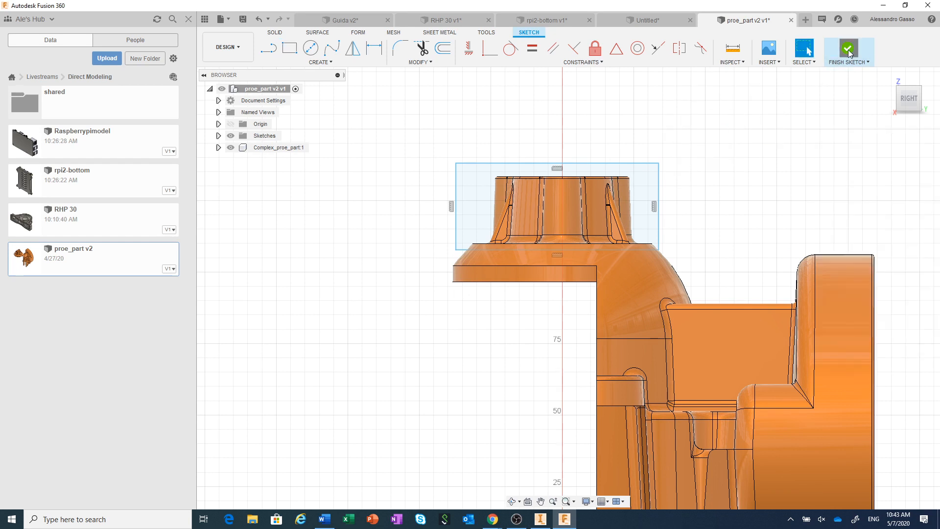
click(901, 90)
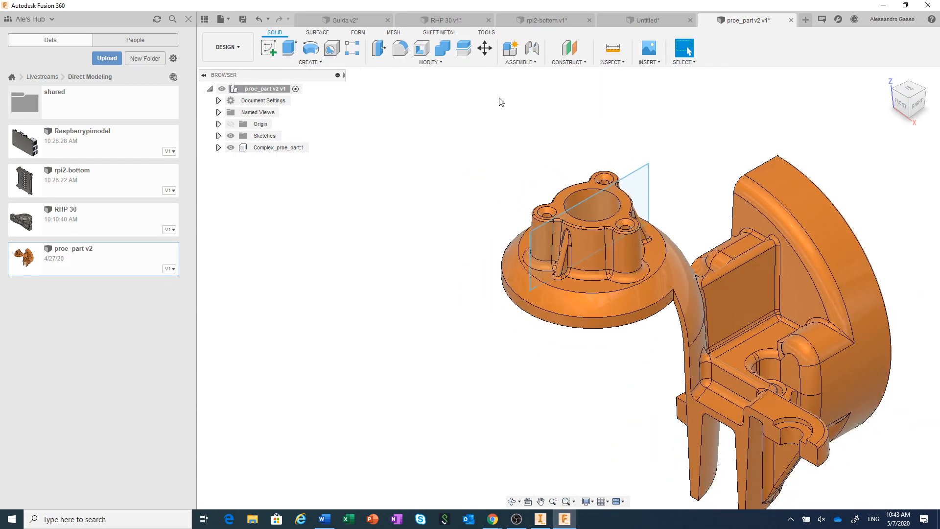
- Split the part body with the sketched rectangle as an extended splitting tool, separating the hub from the rest
click(463, 49)
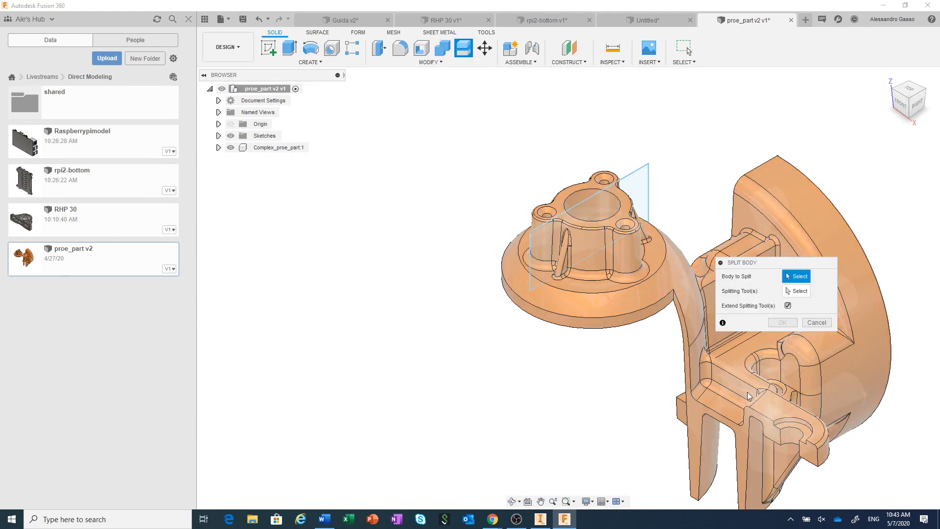
click(620, 310)
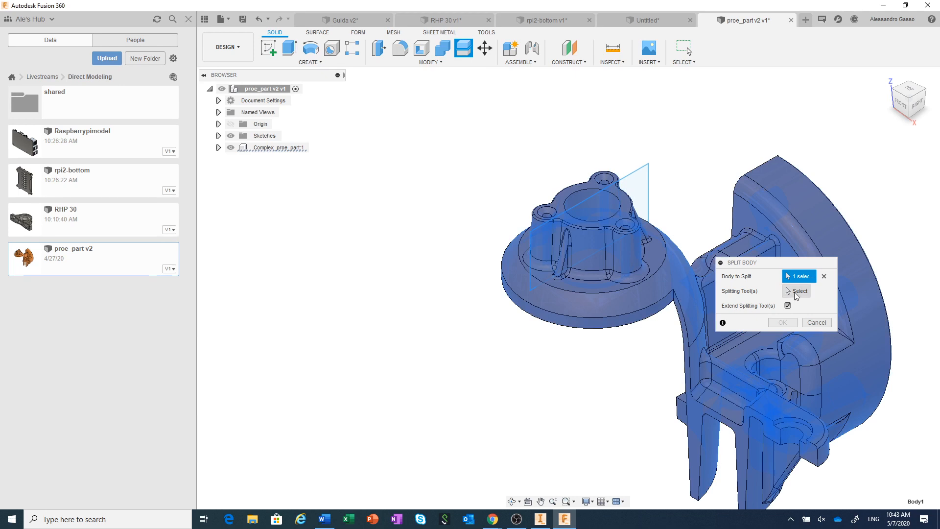
click(796, 291)
click(634, 175)
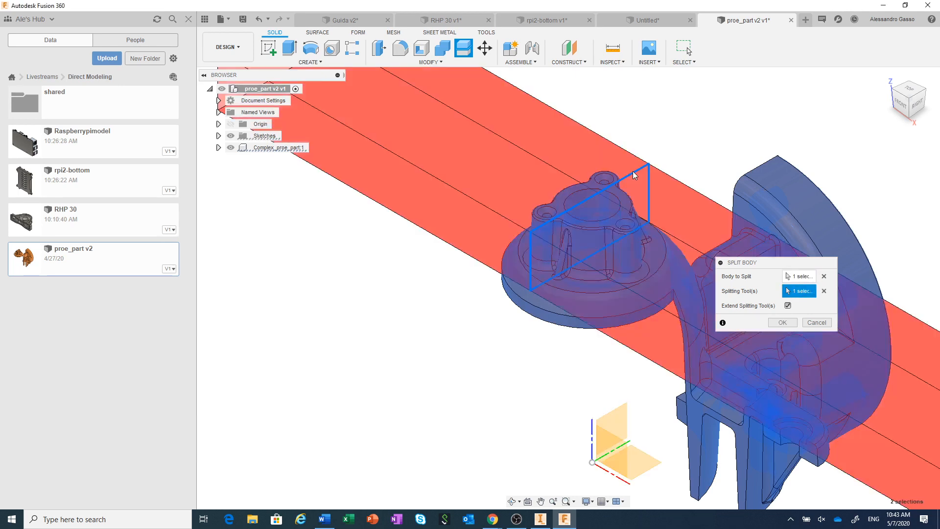
click(779, 323)
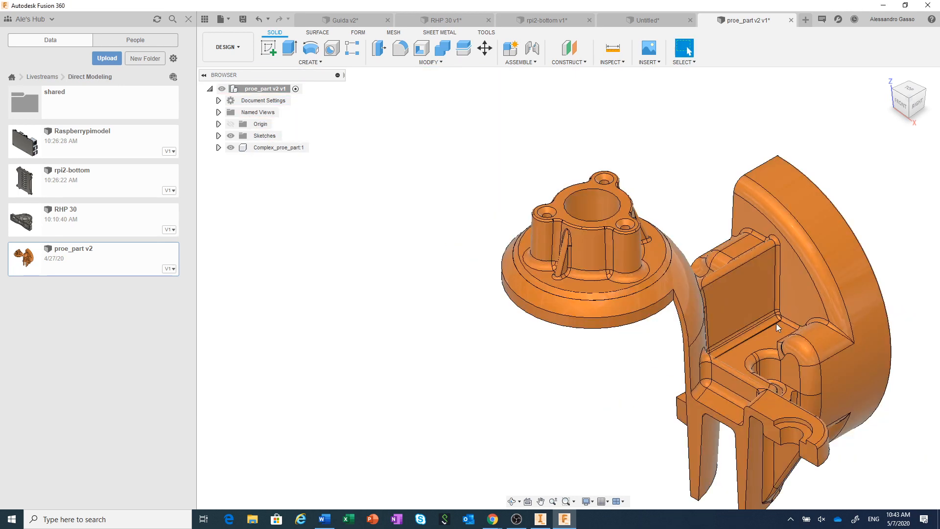
- List the bodies of Complex_proe_part and hide Body2 so that only the hub body is shown
click(219, 148)
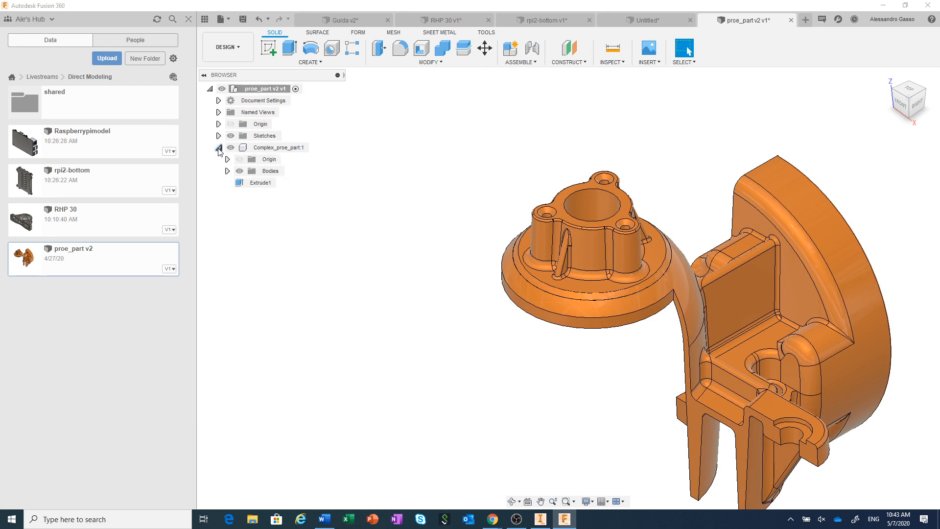
click(227, 171)
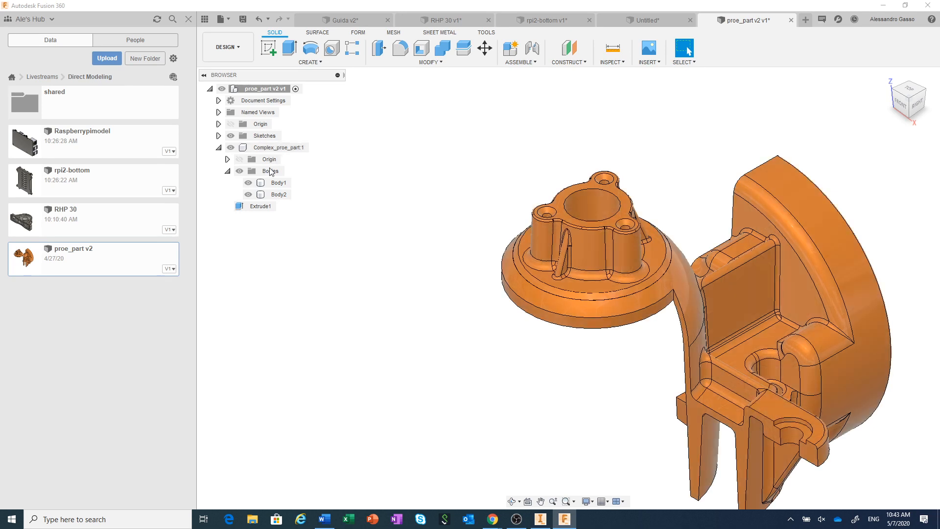
click(274, 196)
click(248, 194)
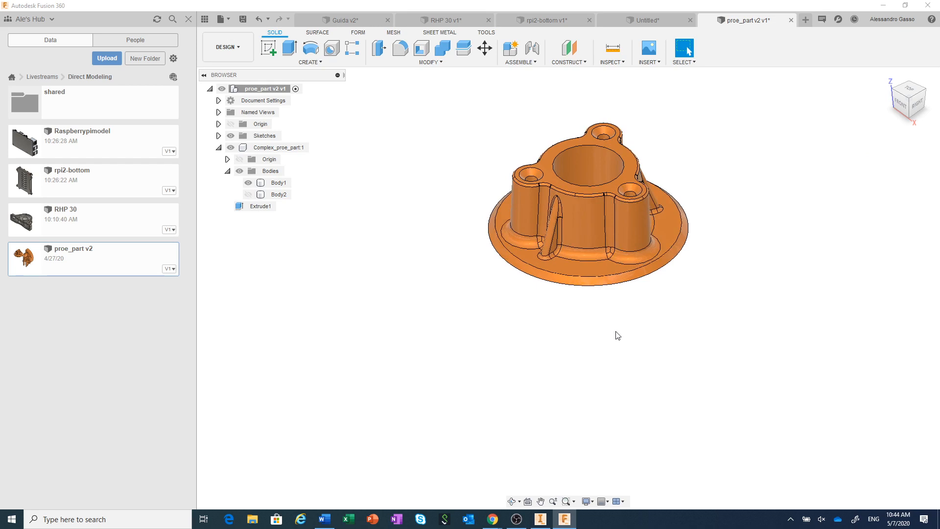
- In the top view, select all faces of the hub's left rib together with its fillets and delete them
middle_drag(617, 333, 589, 418)
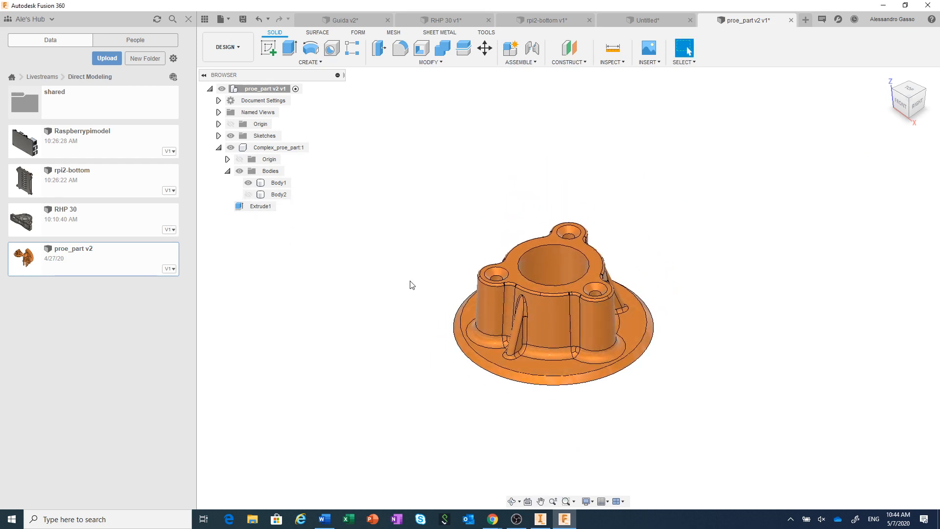
click(909, 89)
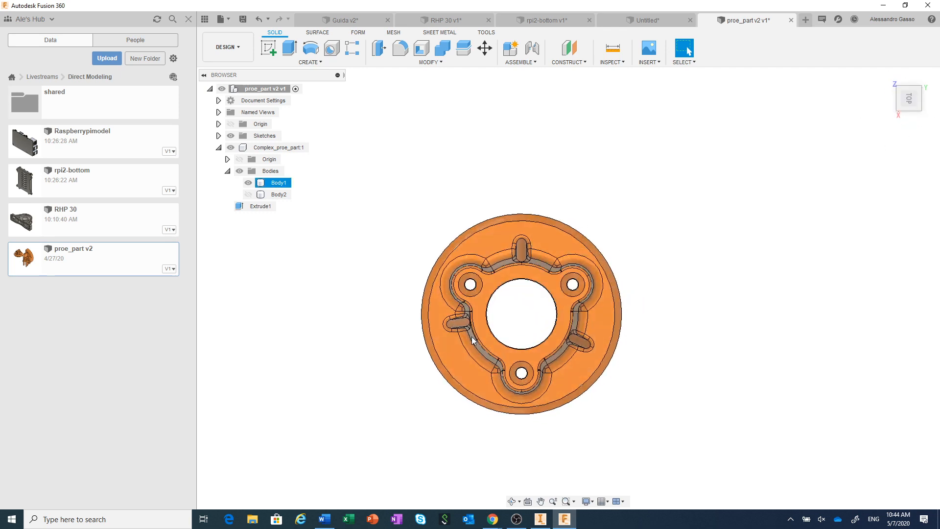
scroll(471, 336, up, 5)
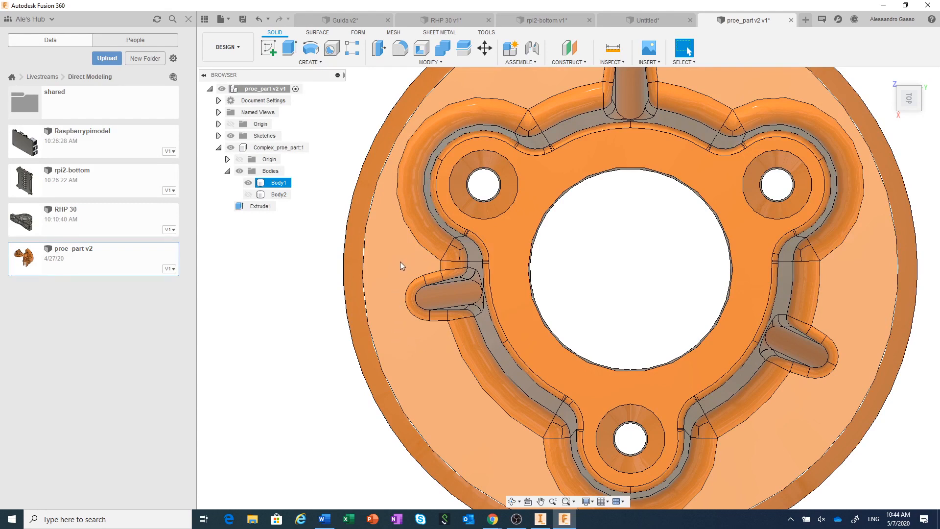
drag(389, 260, 507, 328)
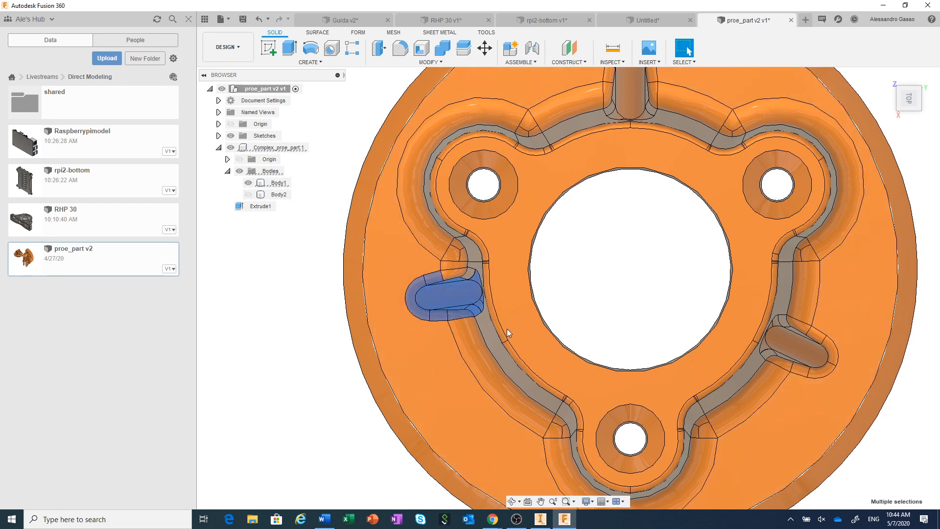
click(408, 273)
scroll(429, 293, up, 5)
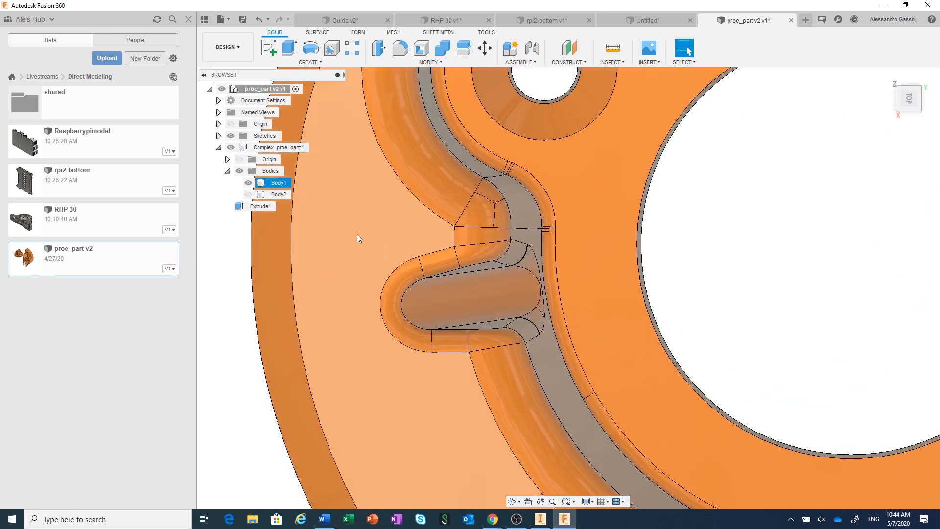
drag(357, 233, 577, 370)
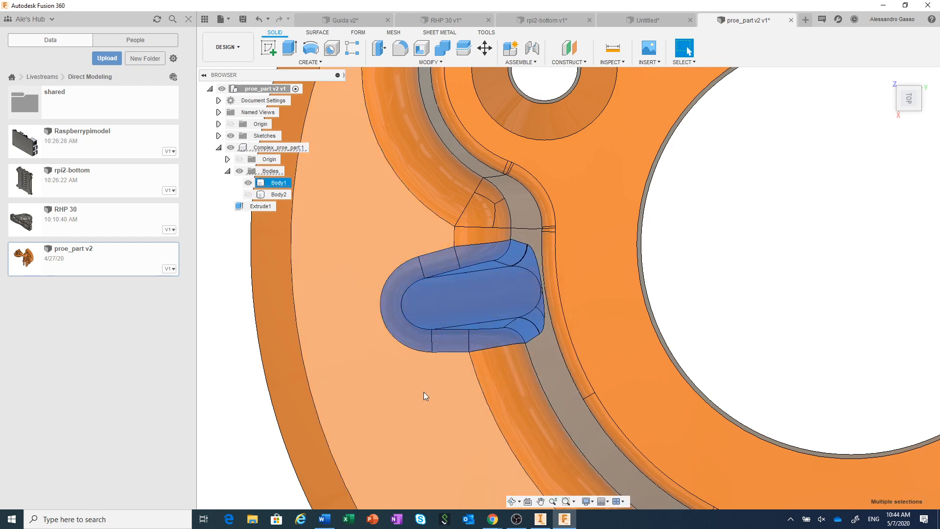
right_click(425, 392)
click(405, 378)
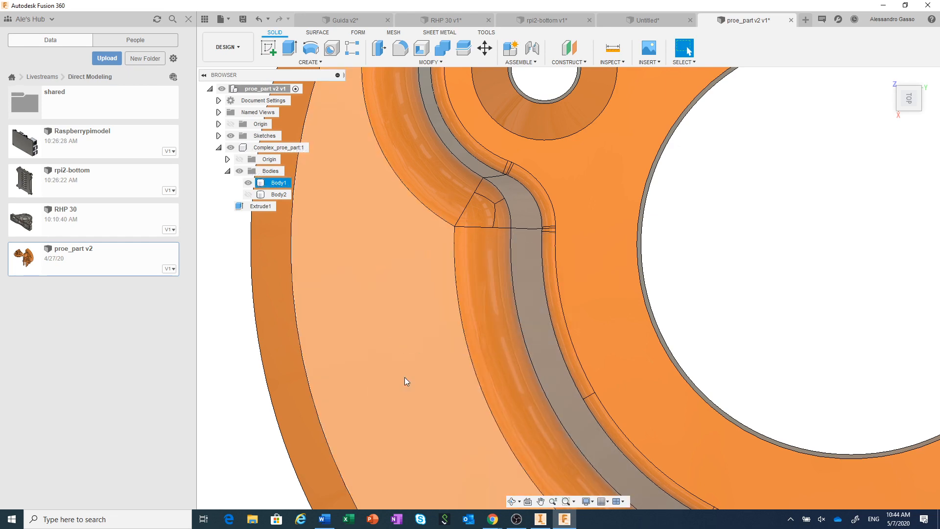
- Delete the lower-right rib of the hub together with all its surrounding fillet faces
scroll(405, 377, down, 5)
scroll(634, 412, up, 8)
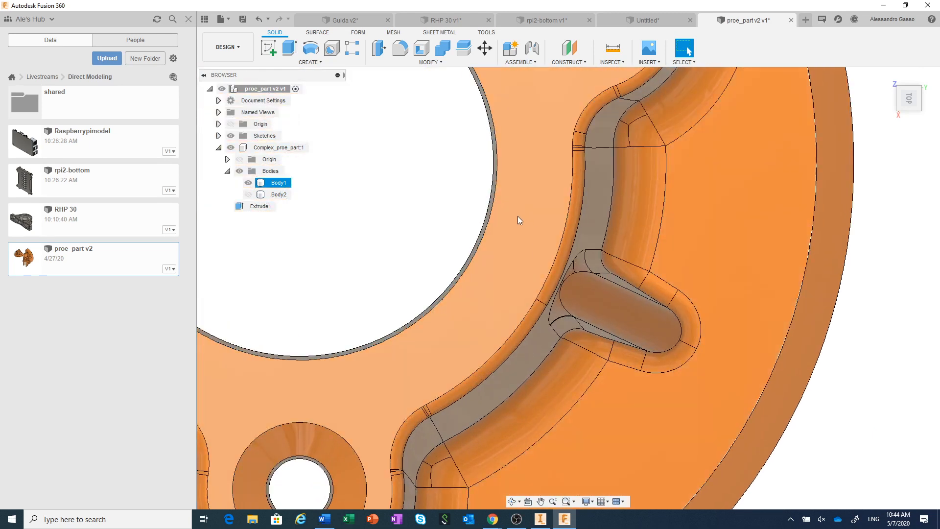
drag(518, 216, 719, 410)
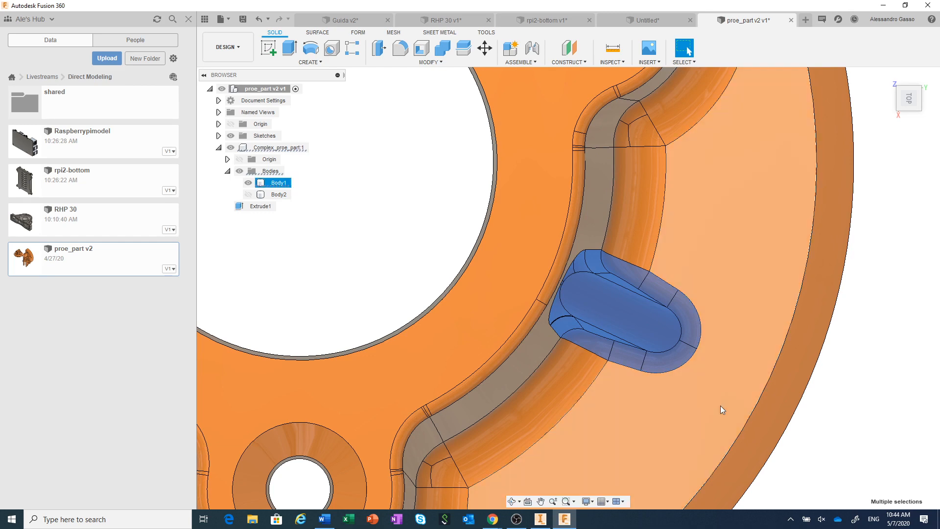
right_click(740, 296)
click(720, 281)
- Delete only the fillet faces around the remaining upper rib, keeping the rib's own top and side faces
scroll(708, 311, down, 8)
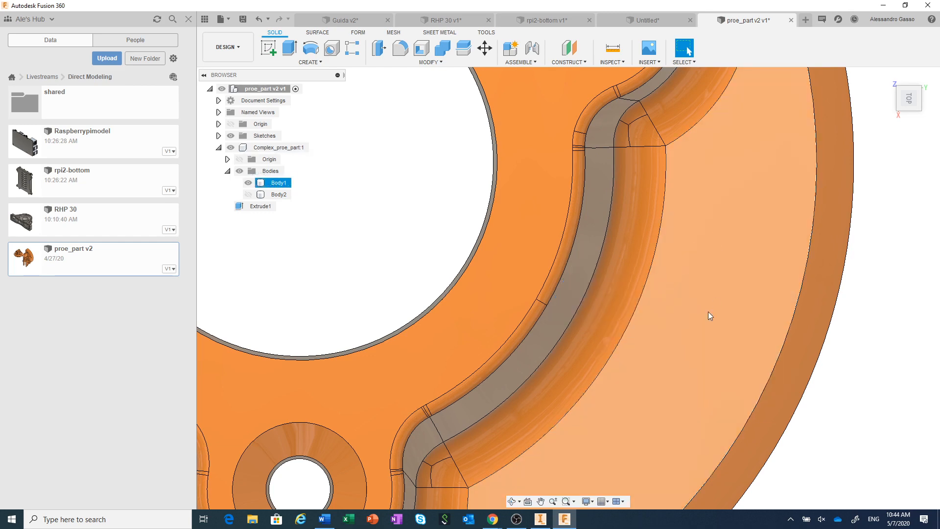
scroll(581, 296, up, 5)
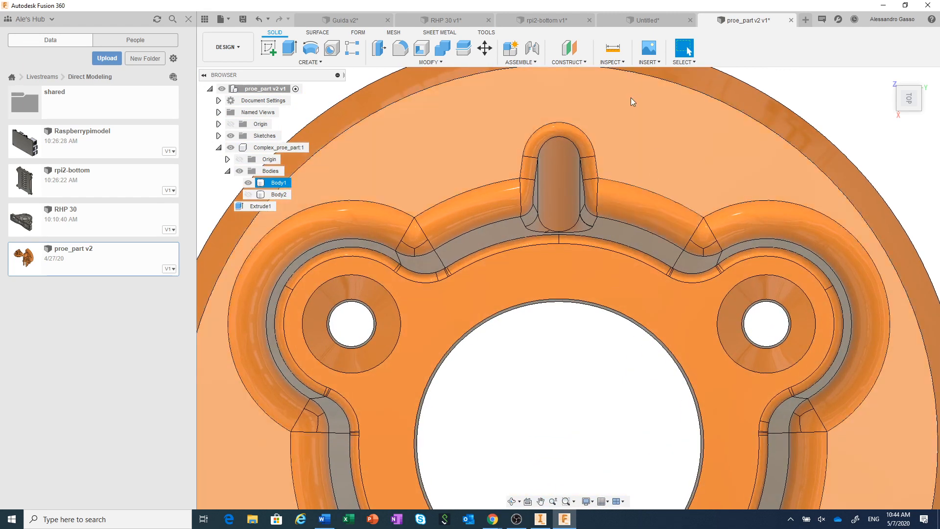
scroll(607, 161, up, 2)
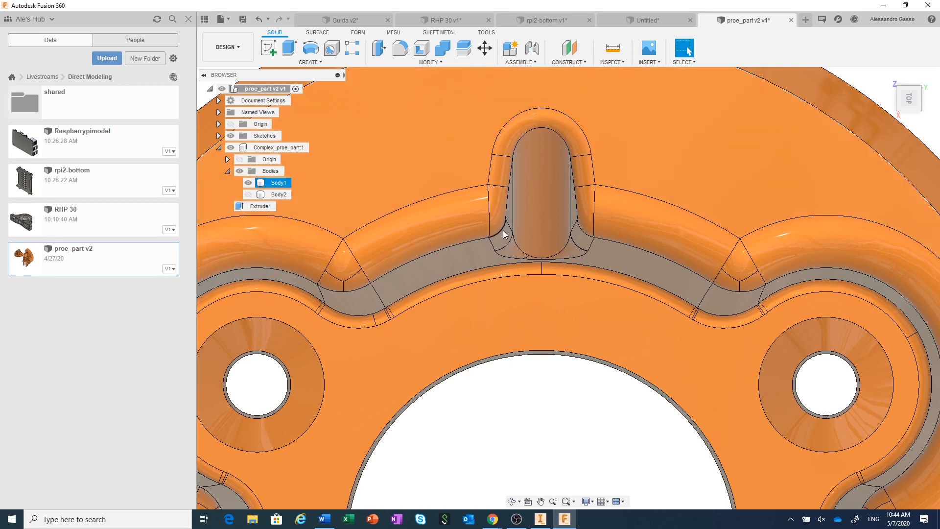
scroll(621, 179, down, 3)
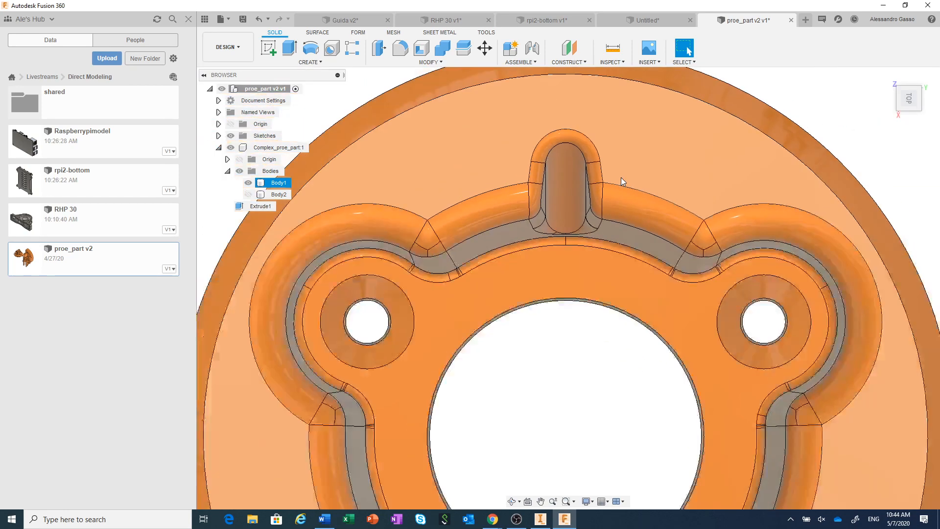
scroll(621, 179, down, 3)
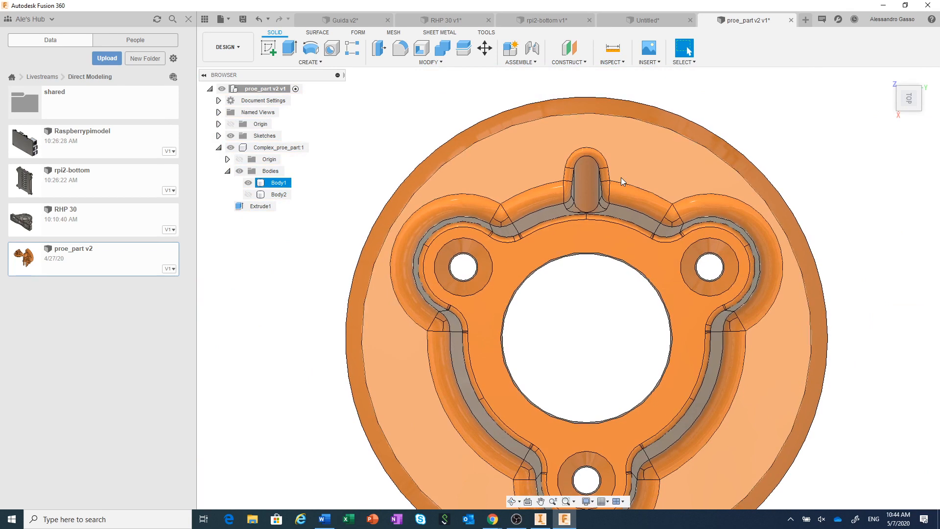
scroll(592, 139, up, 4)
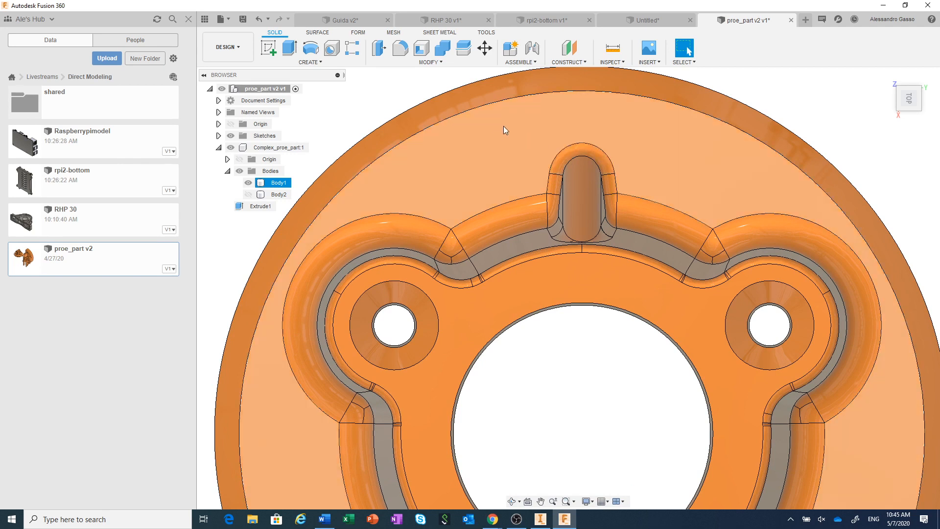
drag(513, 126, 632, 267)
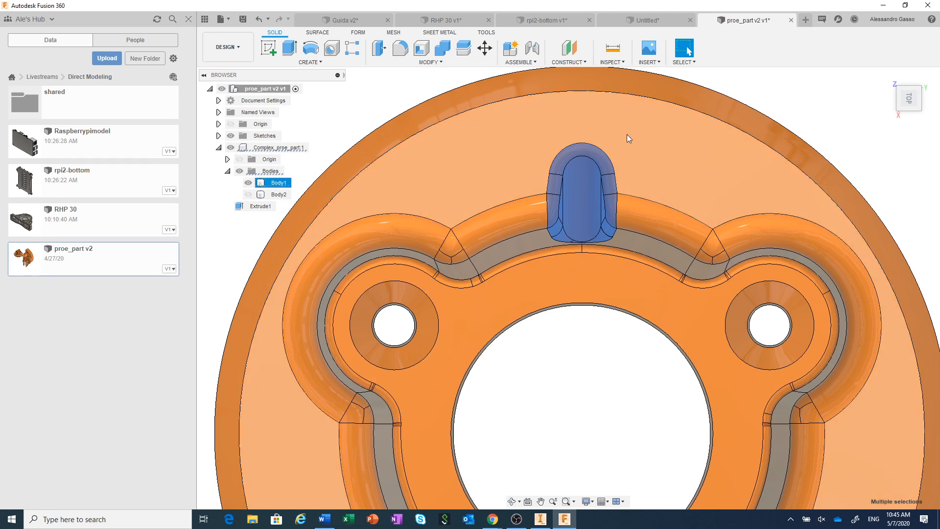
scroll(629, 147, up, 5)
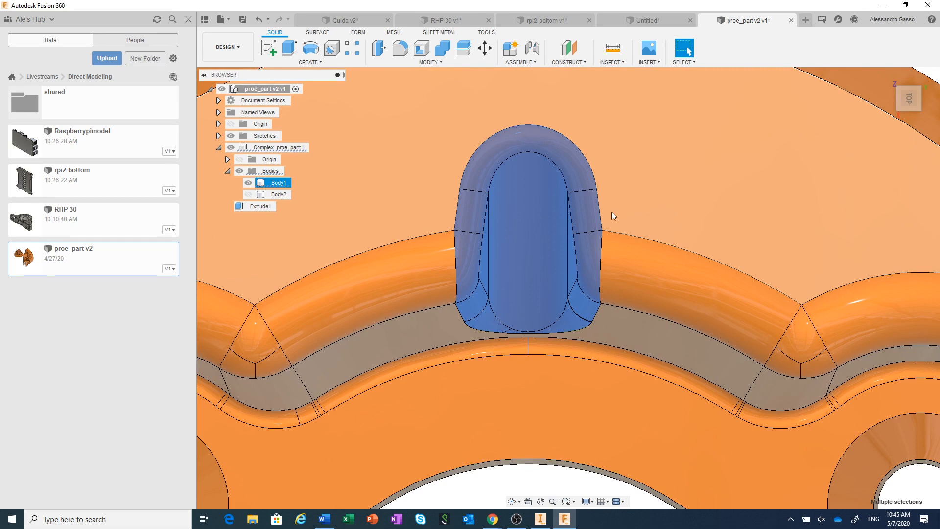
ctrl+click(543, 237)
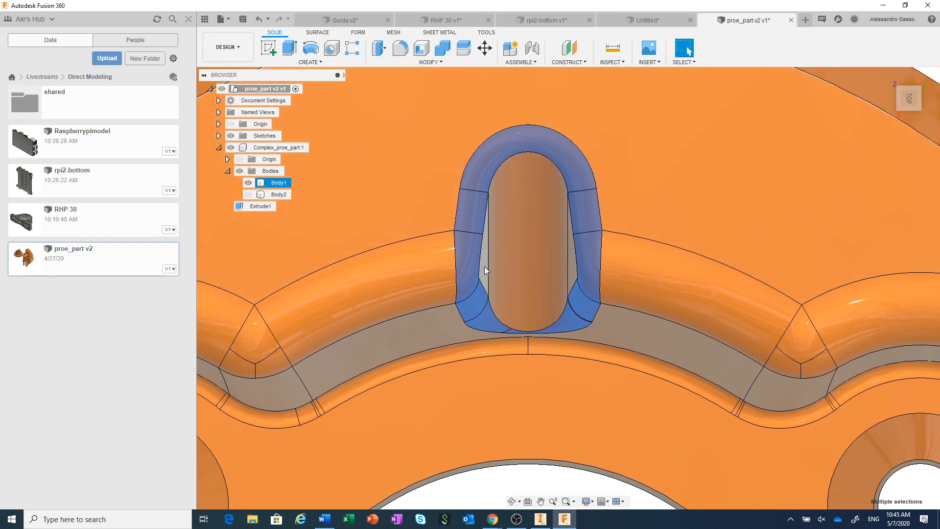
right_click(679, 186)
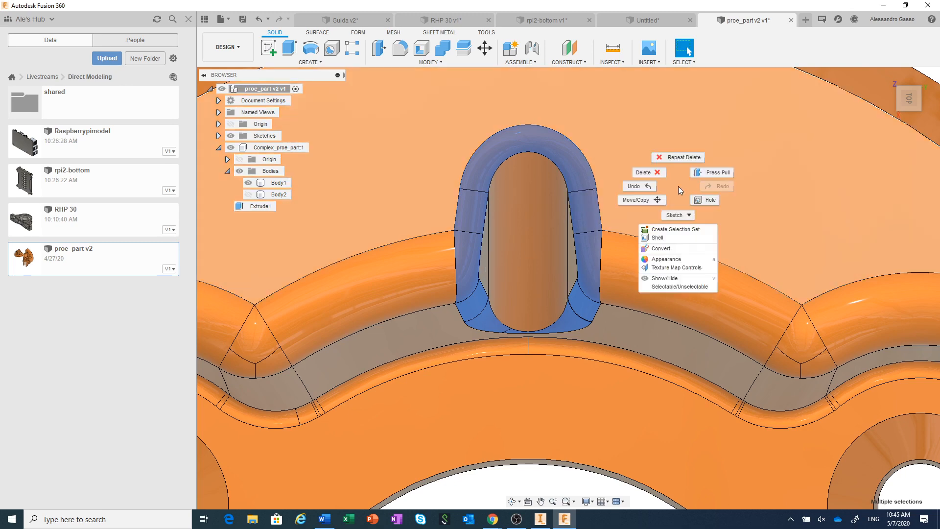
click(654, 170)
scroll(653, 169, down, 3)
scroll(656, 174, down, 3)
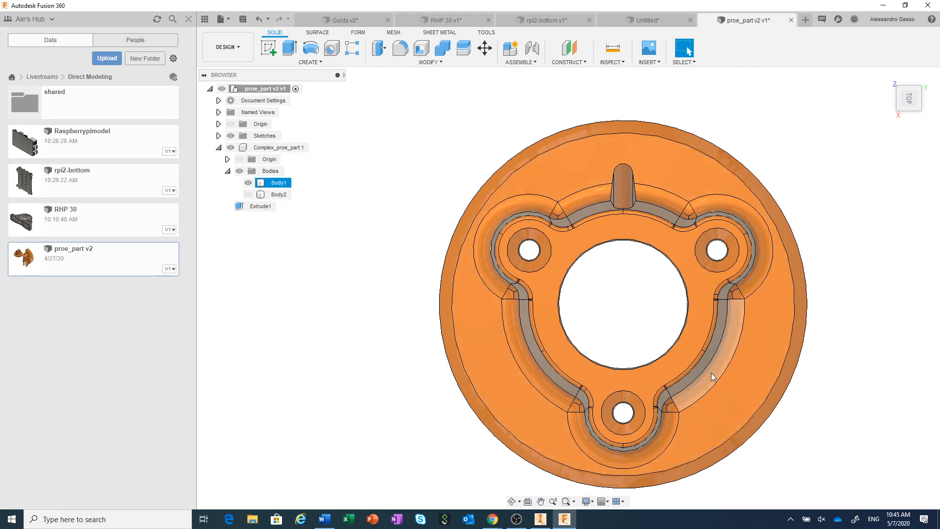
scroll(711, 372, down, 2)
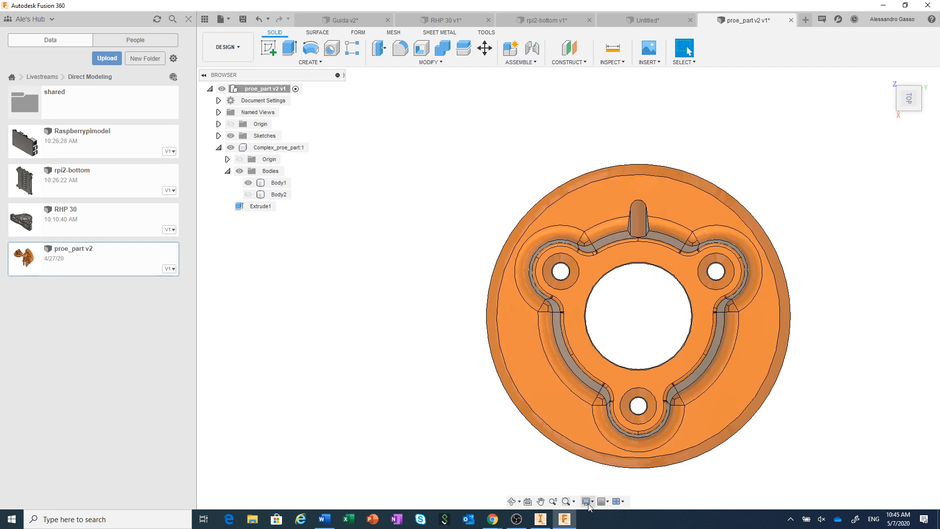
- Try to delete the fillet faces around the hub's upper rim, leaving the flat top face out of the selection
click(911, 112)
scroll(696, 313, up, 3)
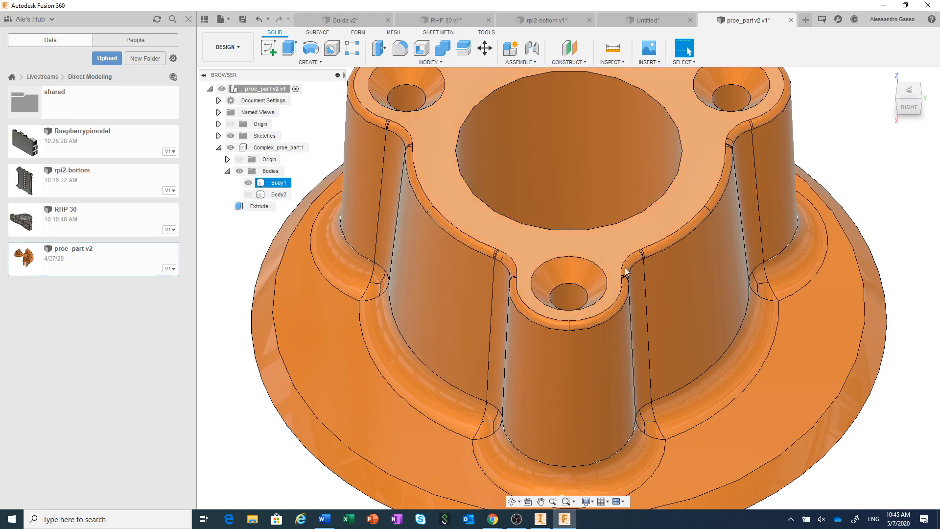
scroll(643, 263, down, 5)
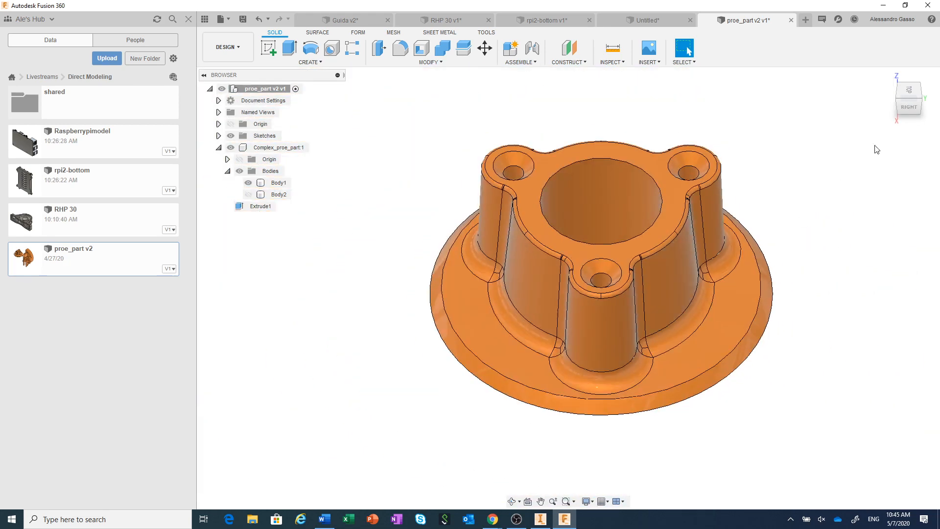
click(909, 106)
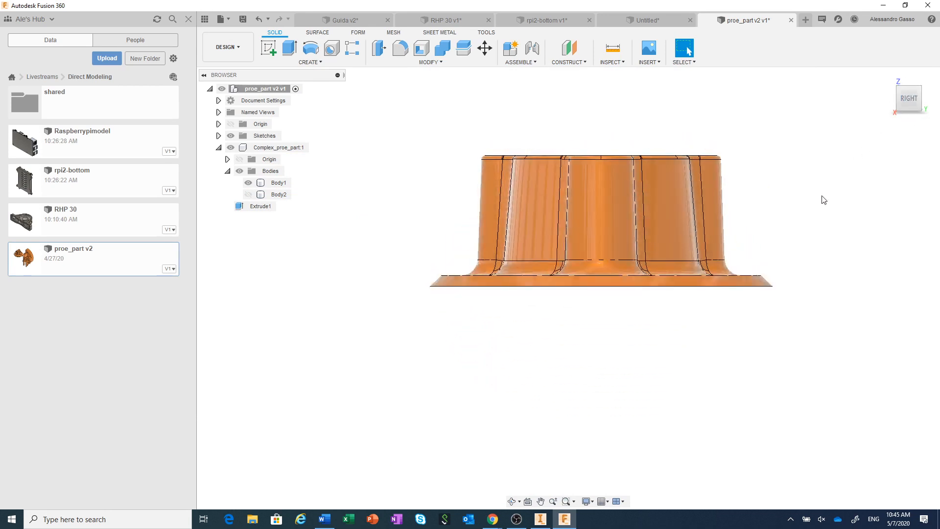
scroll(810, 193, up, 2)
middle_drag(810, 193, 837, 256)
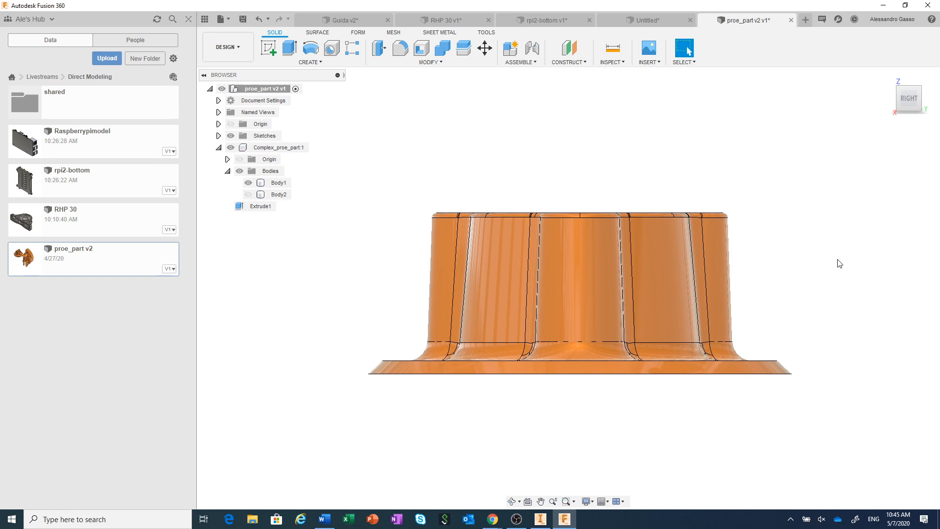
scroll(429, 219, up, 3)
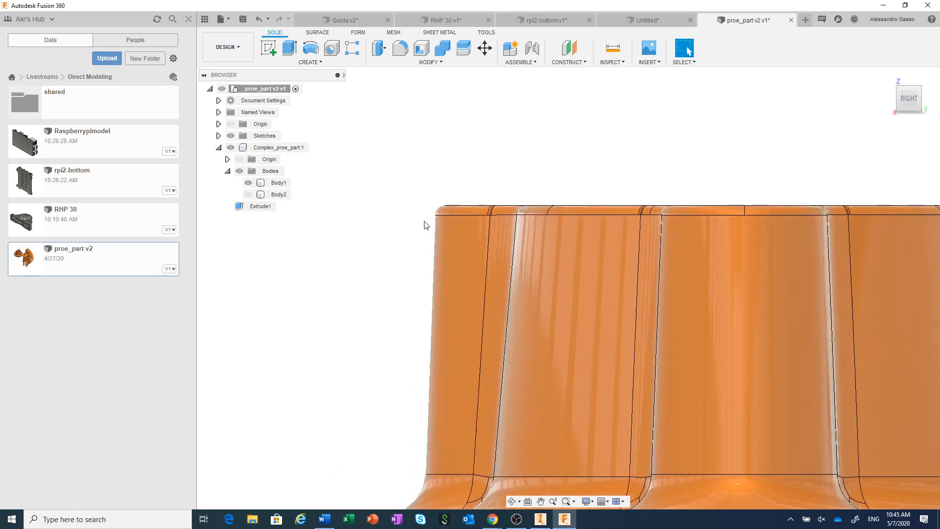
drag(425, 221, 391, 216)
scroll(390, 216, down, 4)
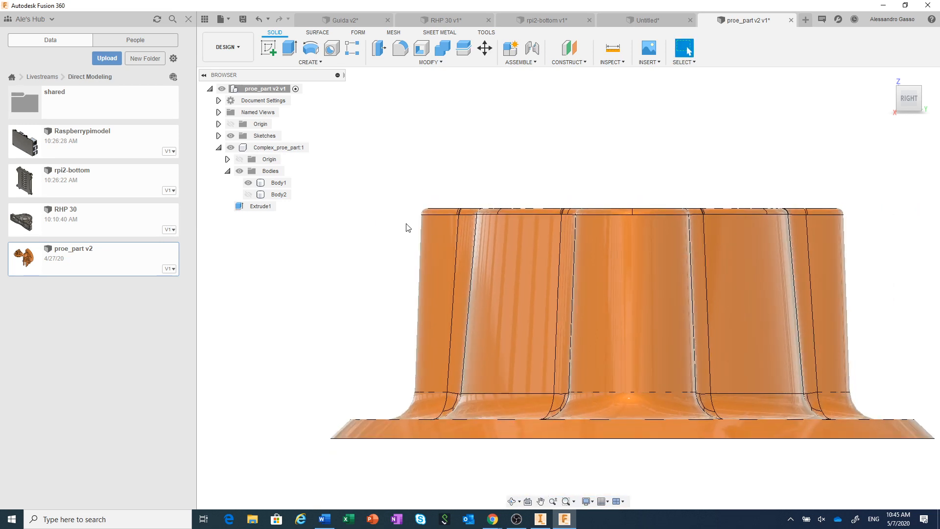
drag(407, 219, 856, 198)
click(912, 91)
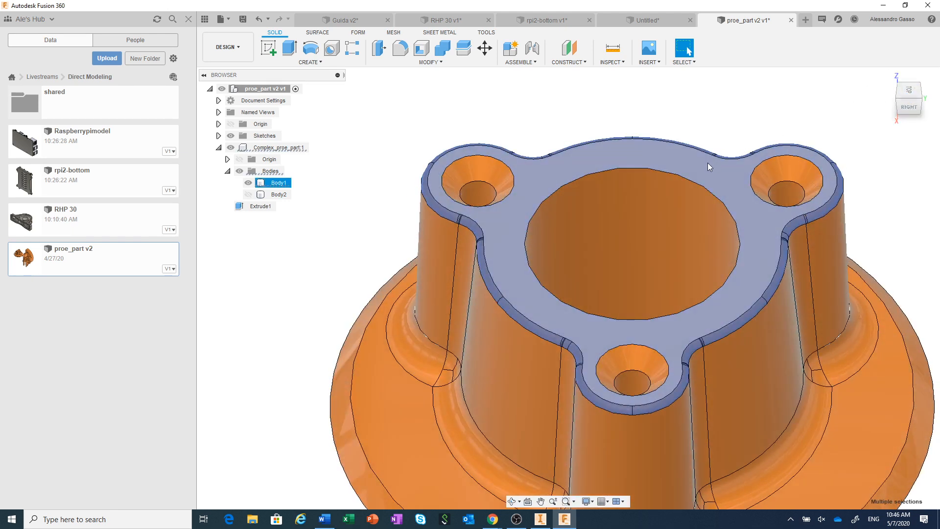
click(709, 163)
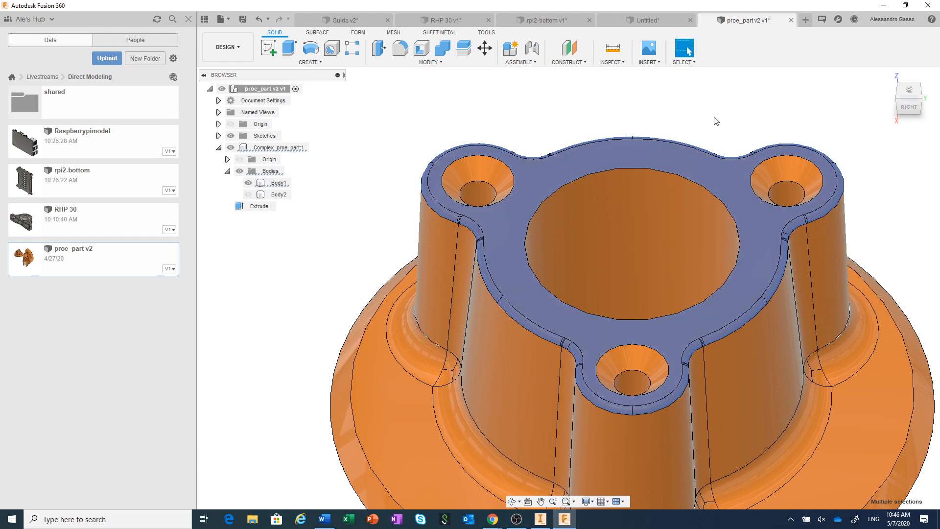
click(706, 173)
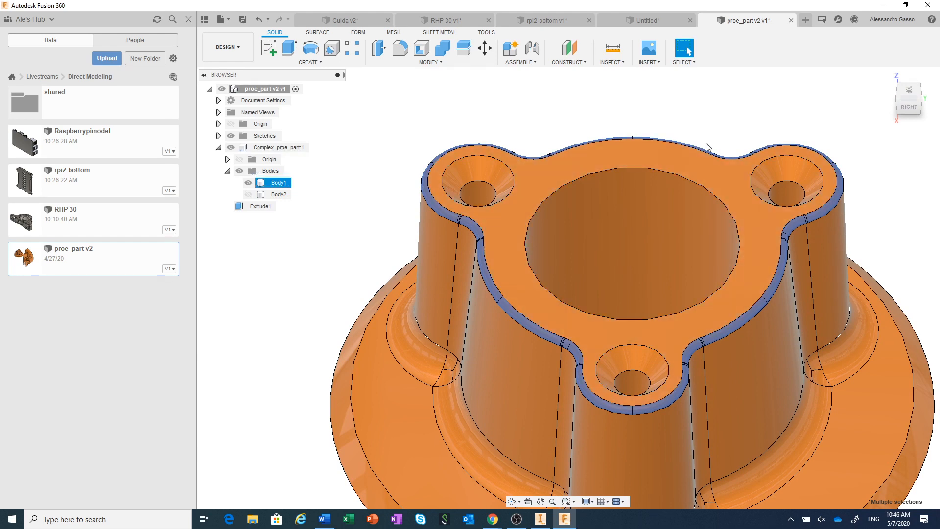
right_click(699, 117)
click(680, 104)
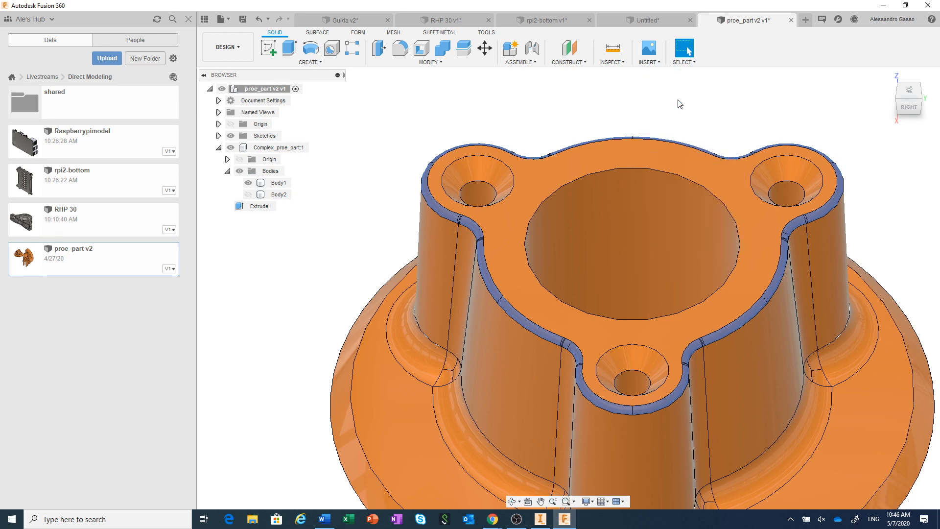
click(680, 104)
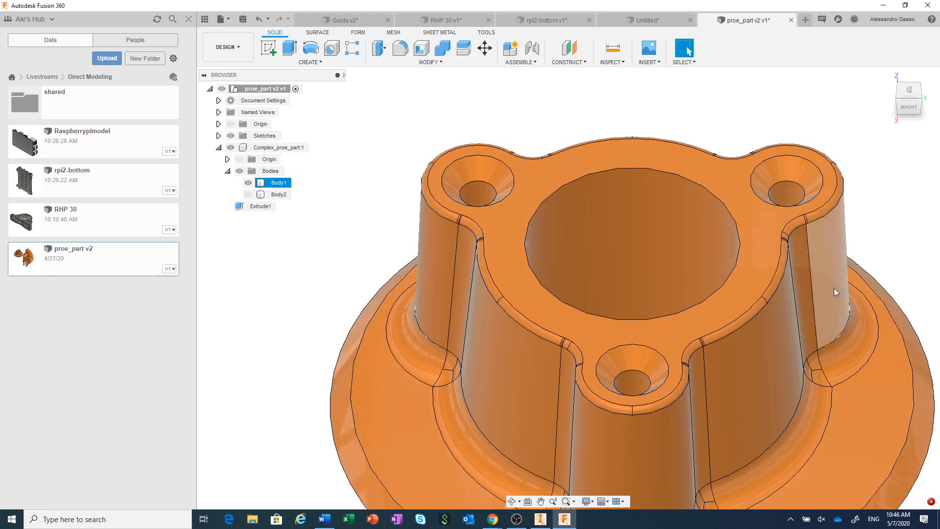
scroll(802, 271, down, 3)
middle_drag(699, 154, 560, 105)
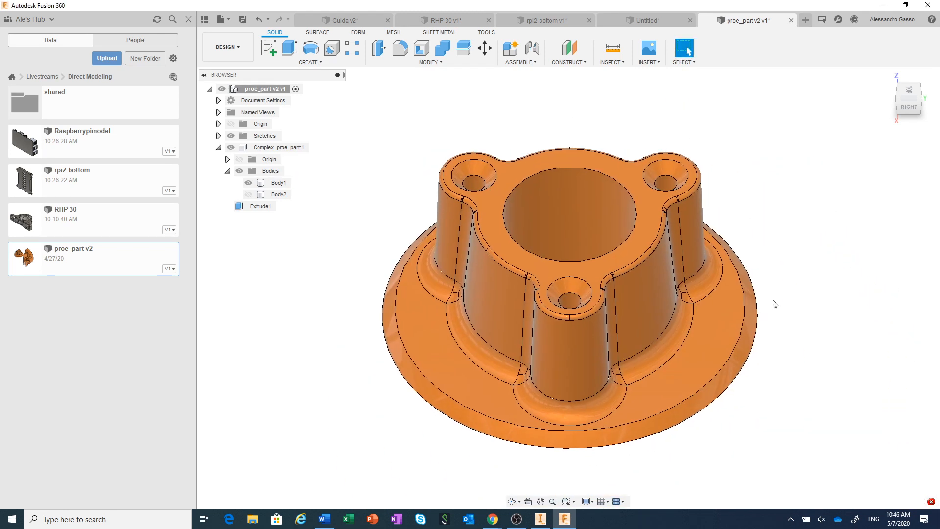
scroll(681, 365, up, 2)
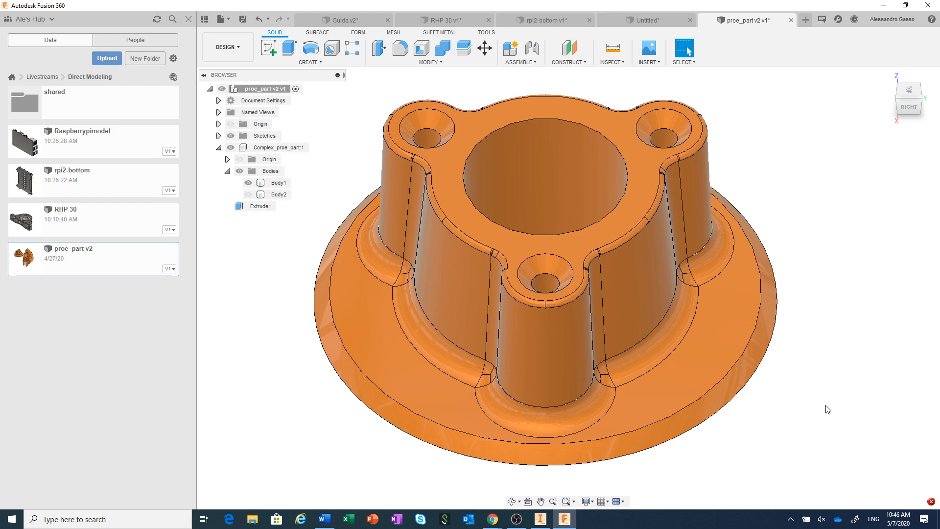
scroll(755, 437, up, 2)
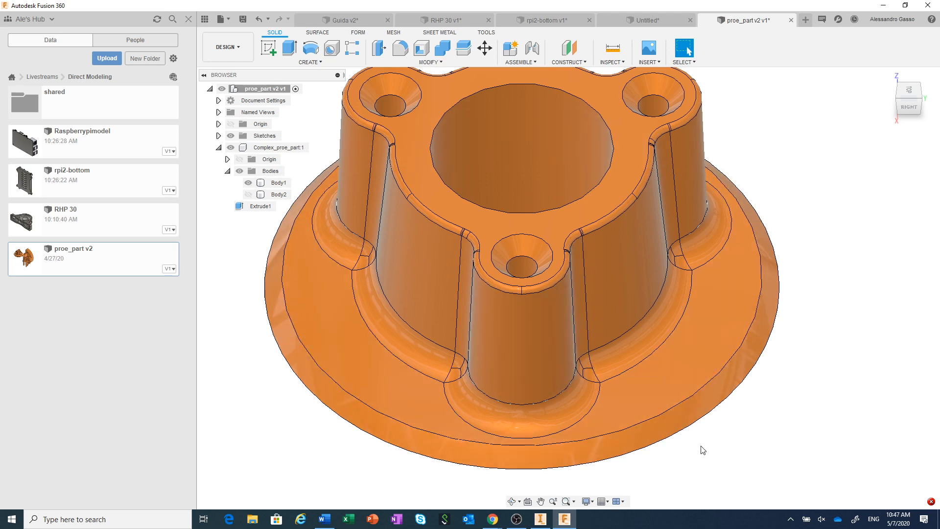
- From the right view, select the fillet faces around the hub's upper rim and deselect the flat top face
click(911, 108)
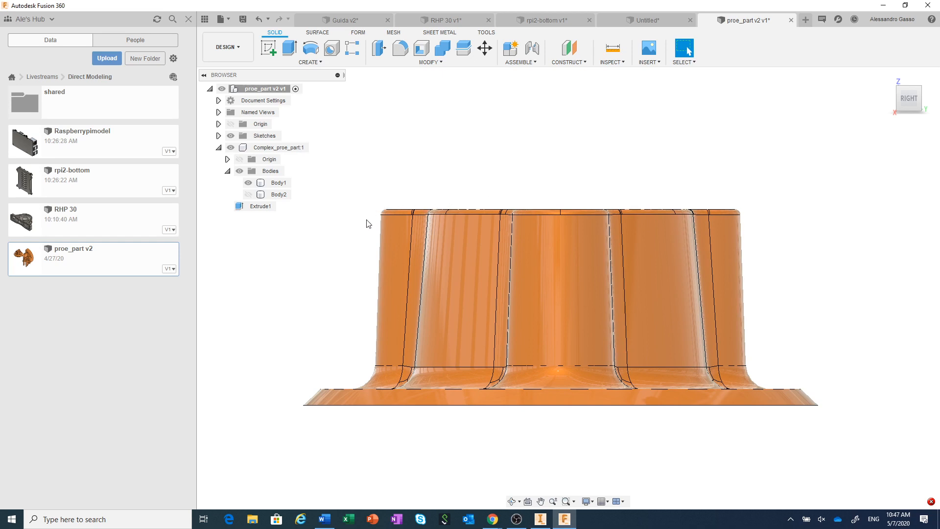
drag(369, 219, 787, 201)
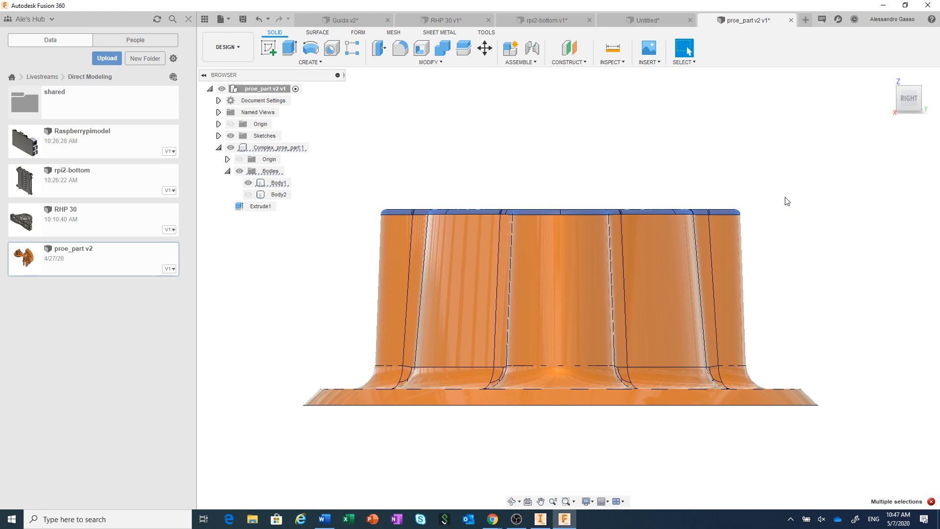
click(908, 89)
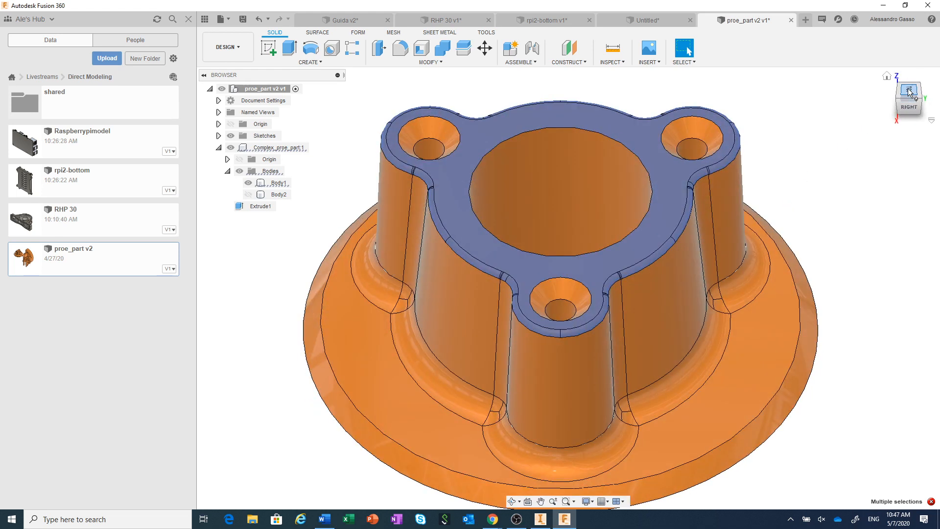
ctrl+click(672, 192)
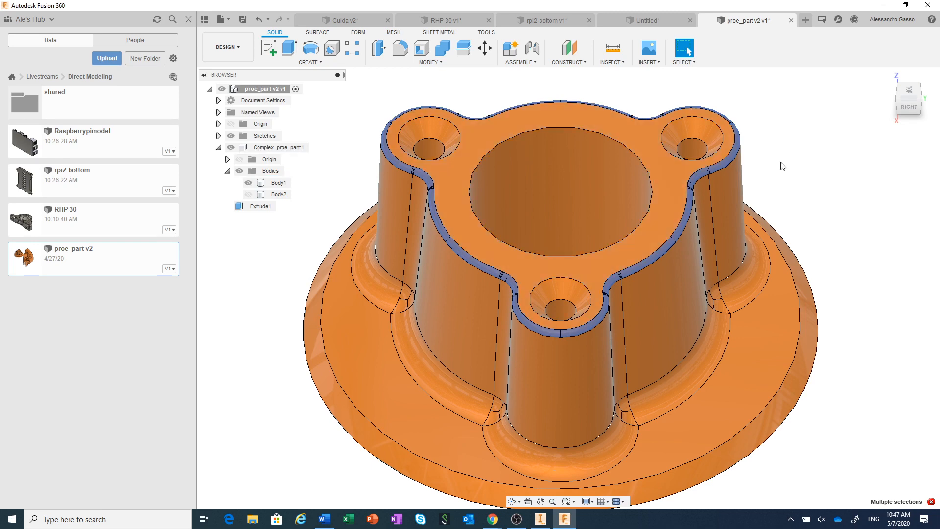
- In the top view, add the six groups of corner fillets between the screw bosses and the central hub to the selection
click(910, 91)
scroll(865, 252, down, 2)
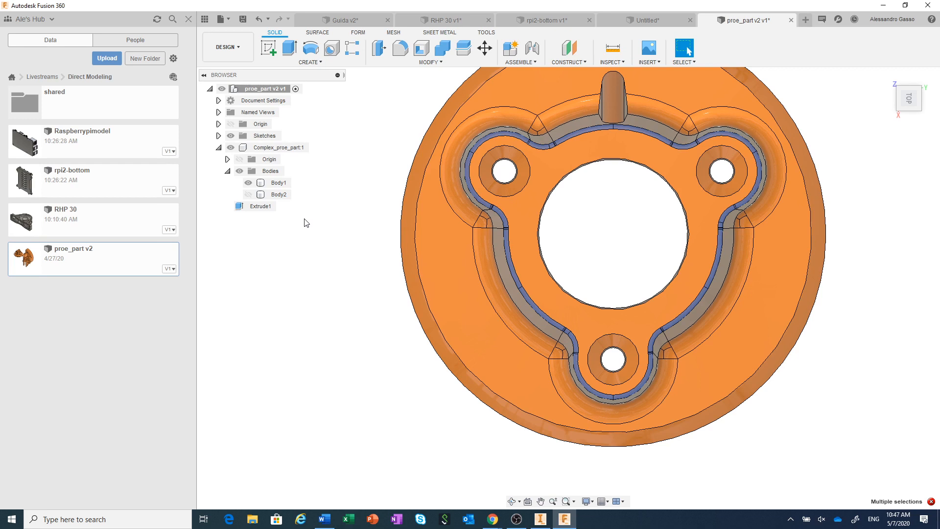
click(277, 183)
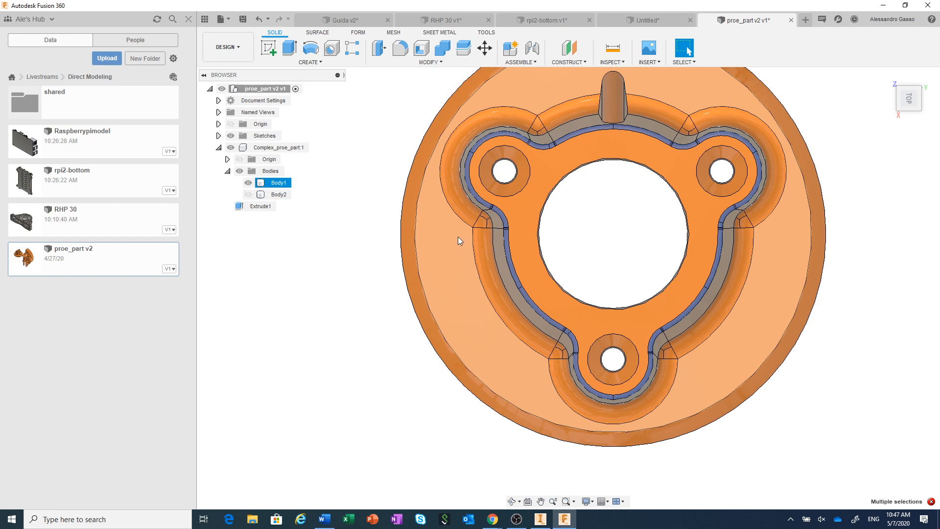
drag(457, 237, 513, 201)
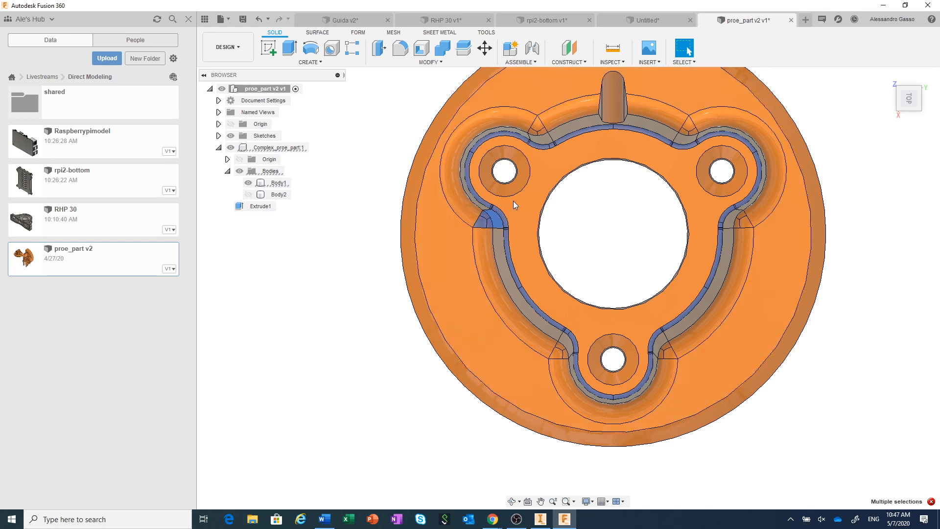
drag(517, 100, 561, 151)
drag(659, 156, 704, 105)
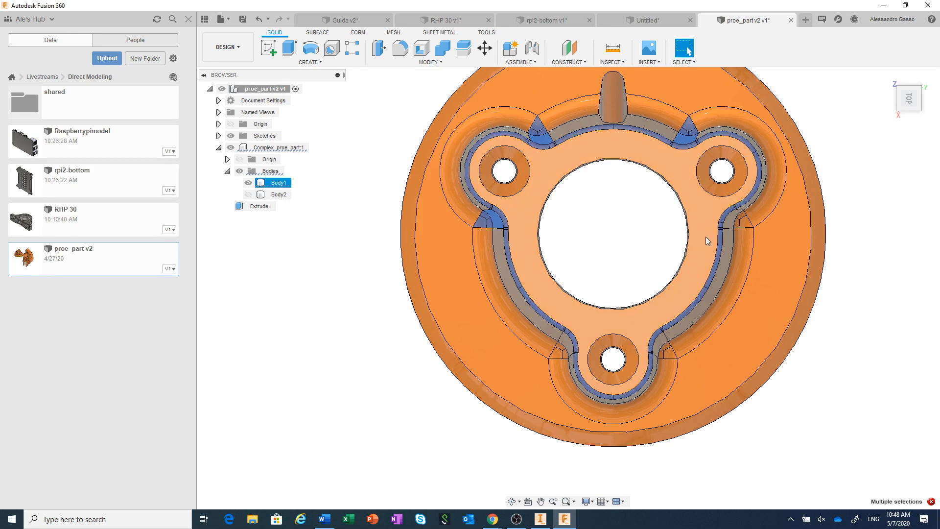
drag(708, 234, 764, 205)
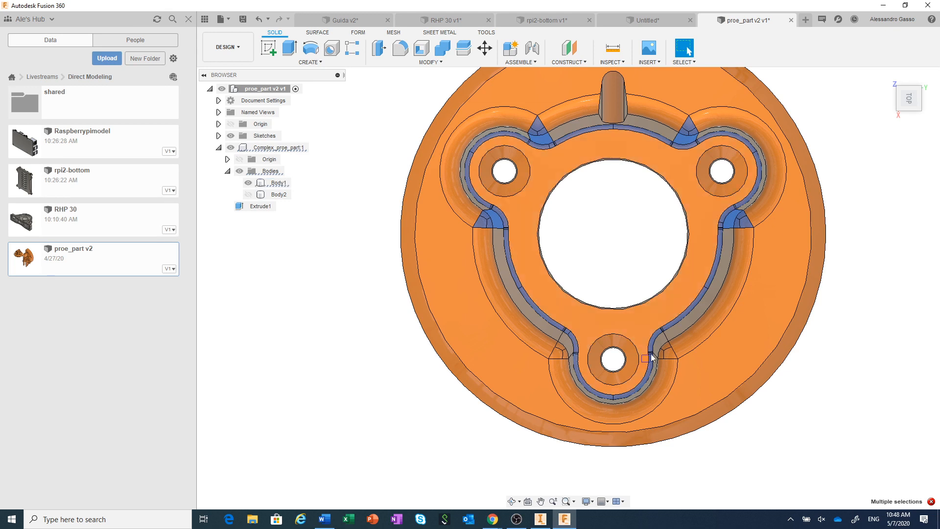
drag(651, 356, 690, 322)
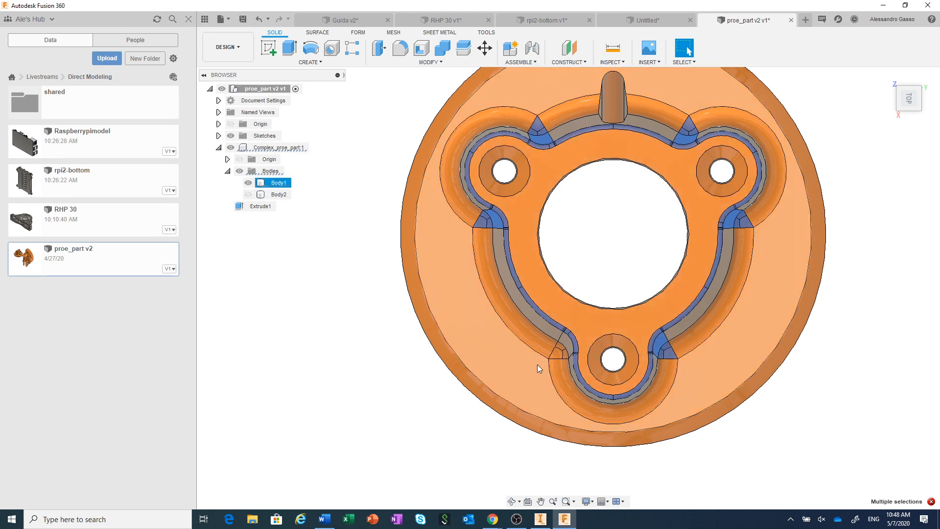
drag(540, 366, 582, 324)
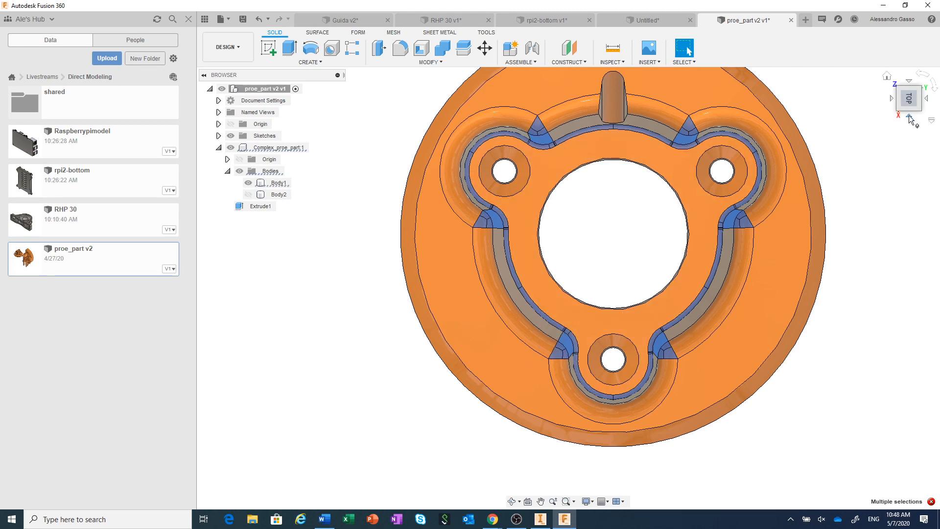
- Delete the selected fillets together with the hub's base fillets and the flange's flat upper face, and undo that deletion
click(909, 118)
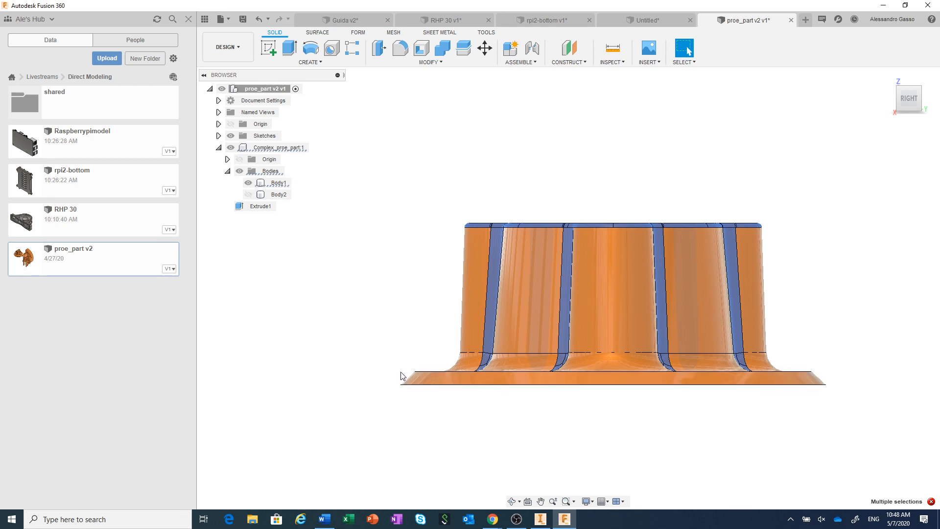
drag(430, 369, 821, 353)
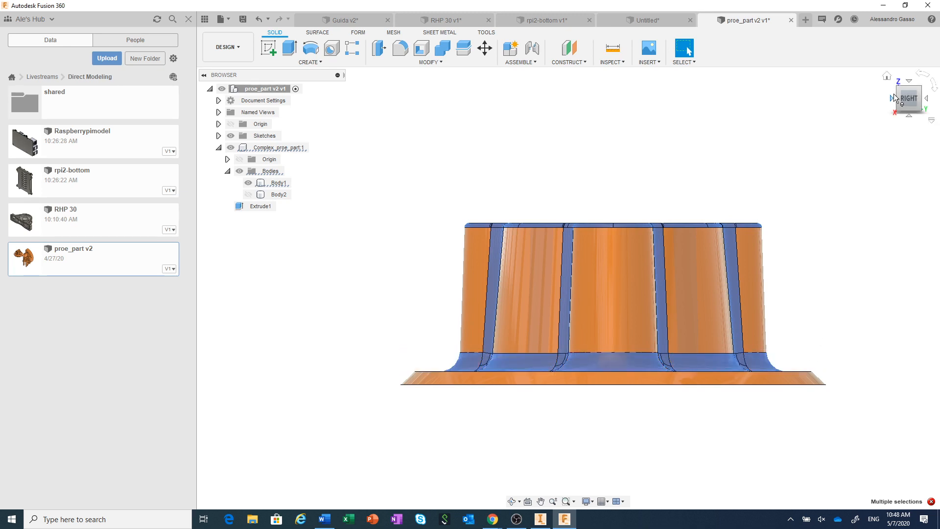
click(913, 91)
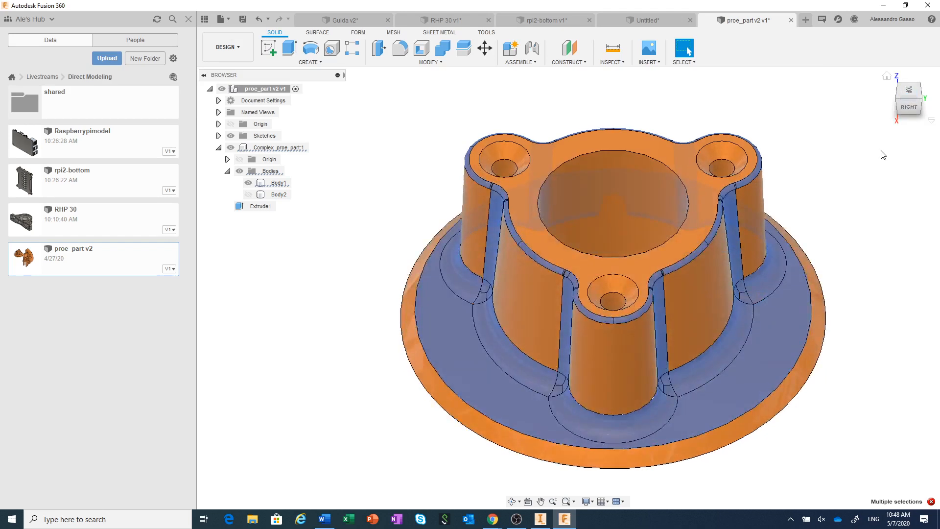
right_click(835, 156)
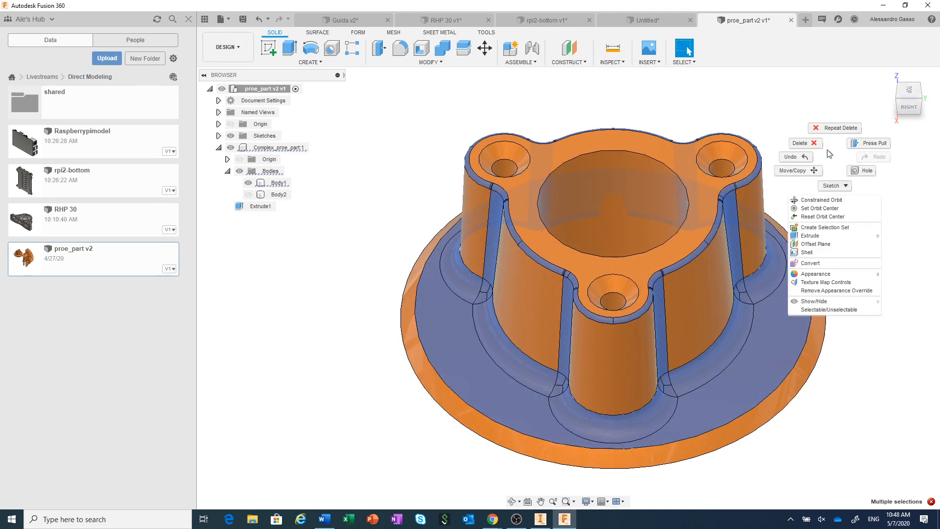
click(816, 144)
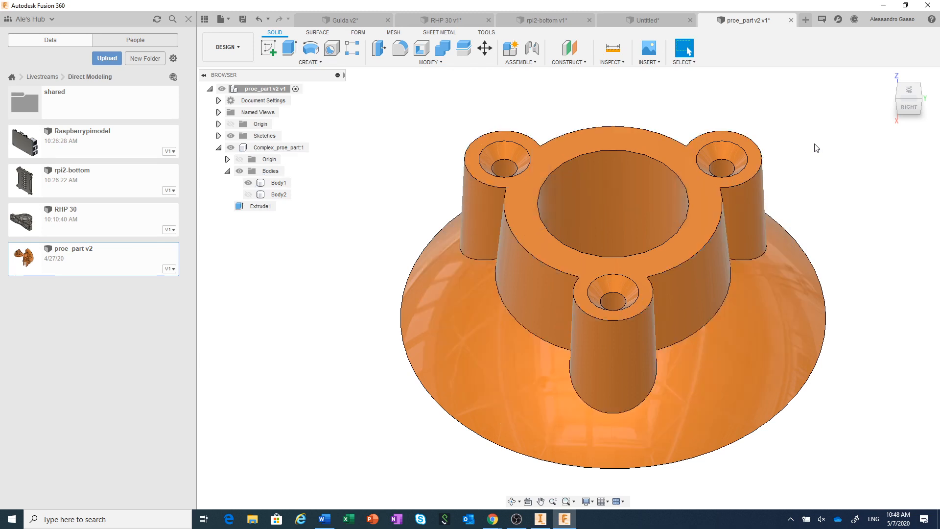
click(258, 20)
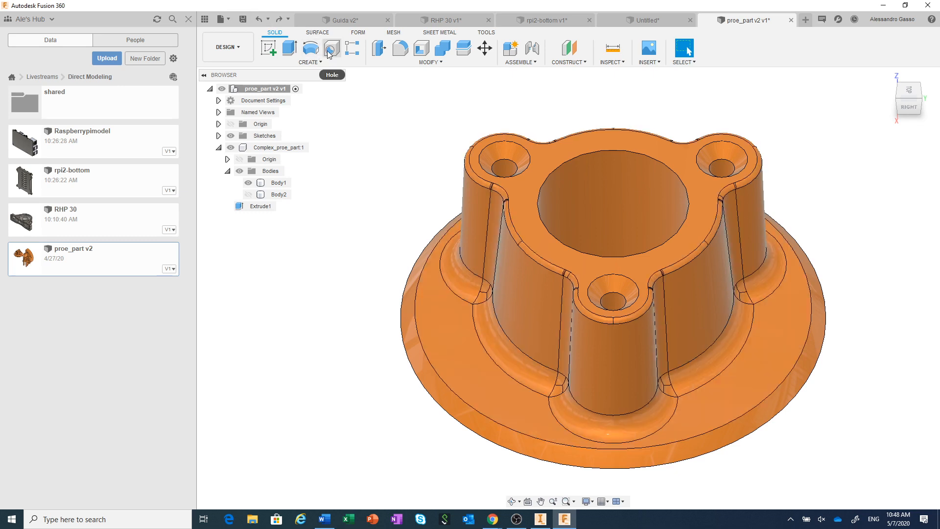
- Select the fillet faces around the hub's upper rim and the screw-hole countersinks, leaving the flat top face out of the selection
click(908, 108)
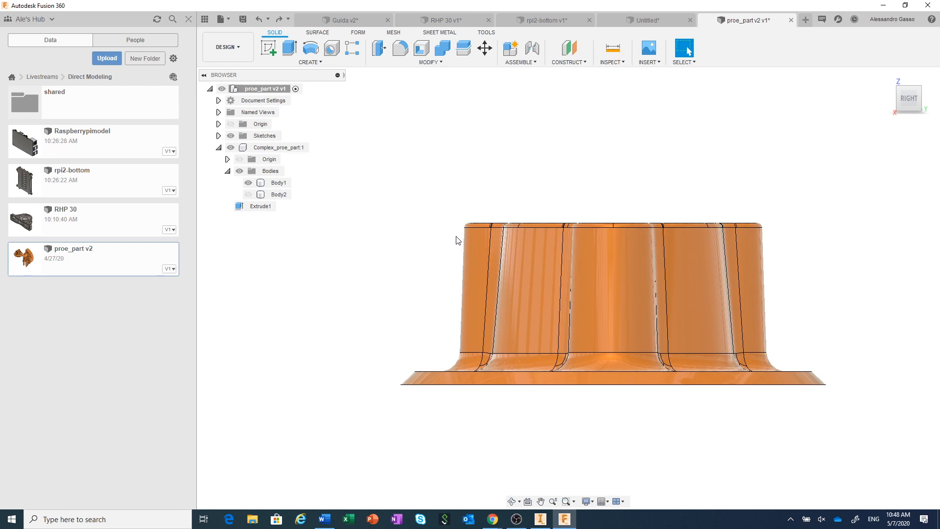
drag(455, 237, 792, 214)
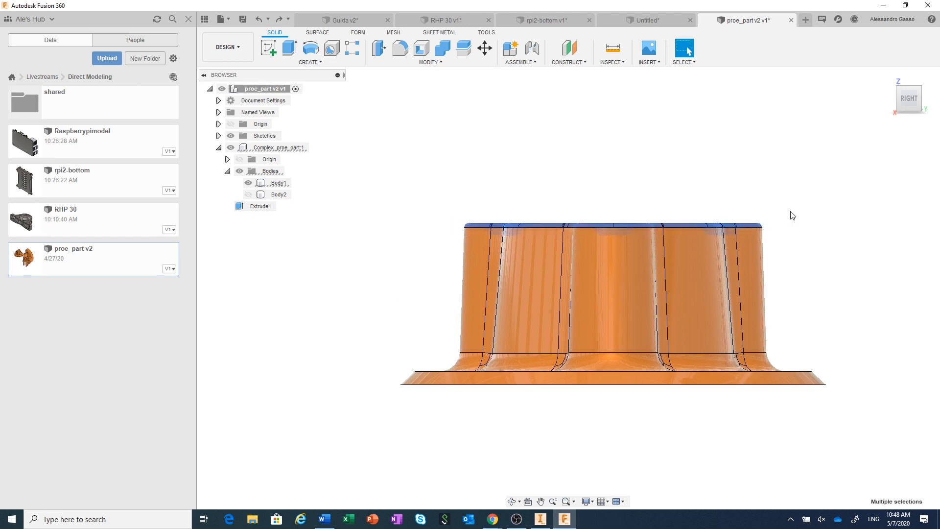
click(910, 89)
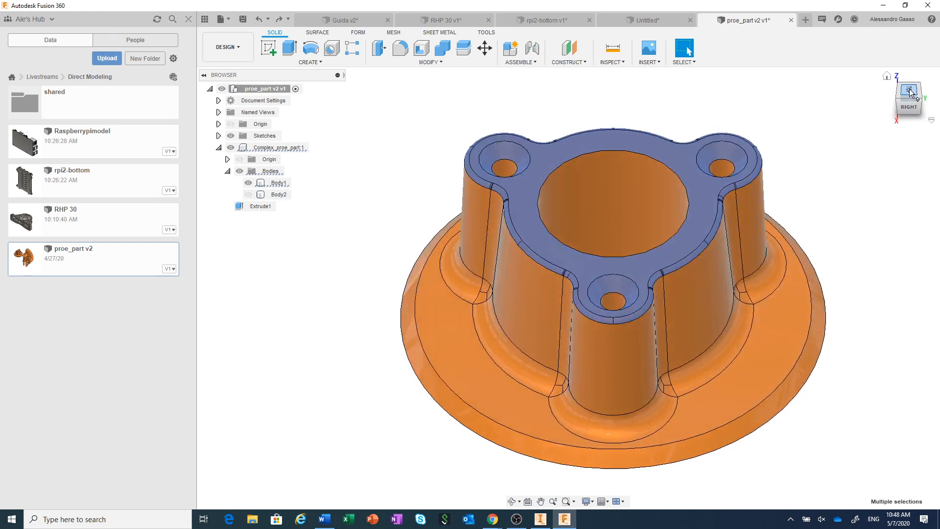
ctrl+click(702, 183)
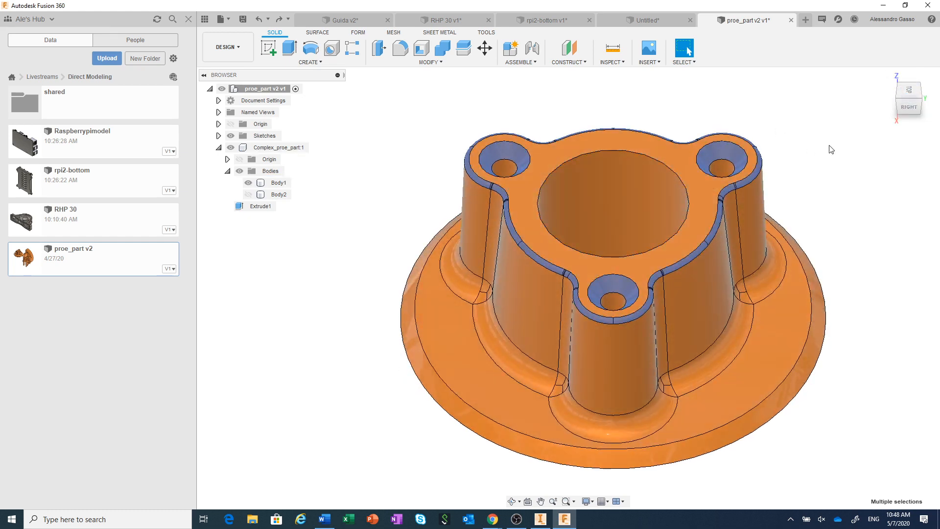
- Add the six groups of corner fillets between the screw bosses and the central hub to the selection
click(908, 91)
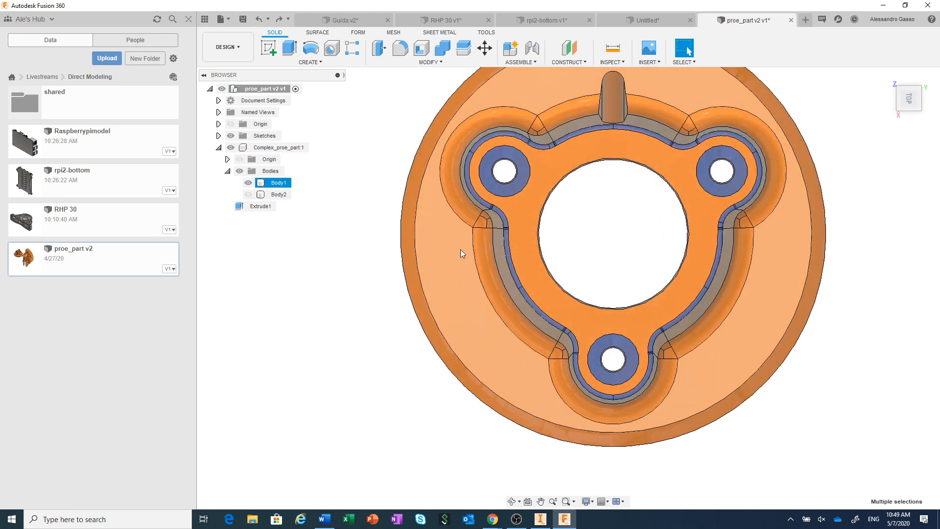
ctrl+drag(458, 240, 513, 202)
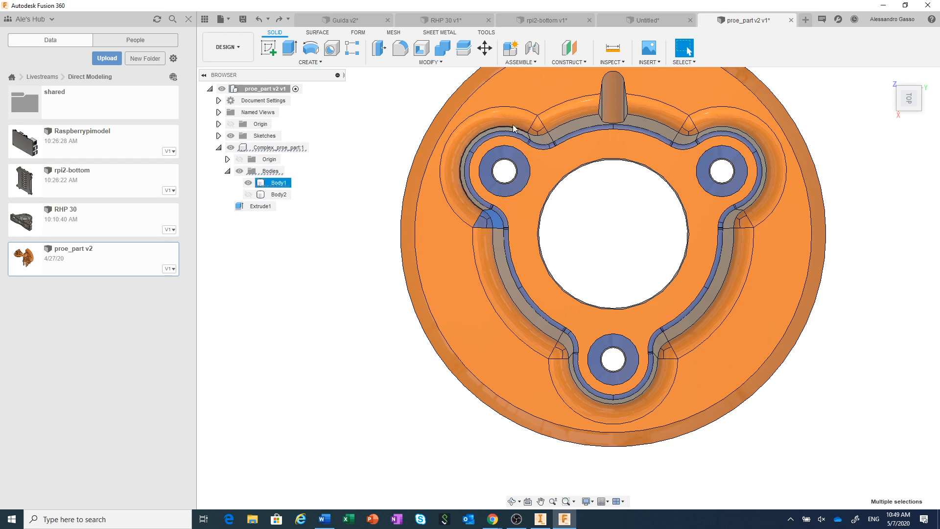
ctrl+drag(519, 98, 564, 156)
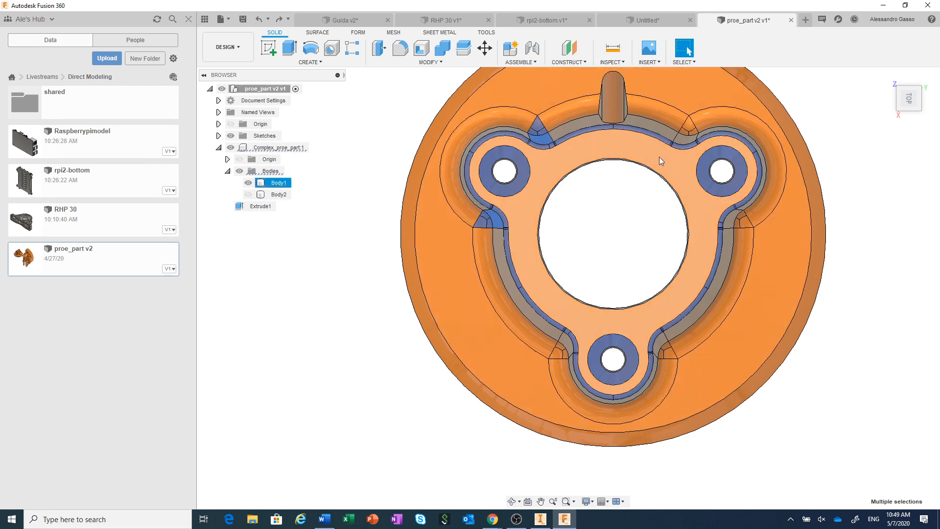
ctrl+drag(659, 154, 706, 109)
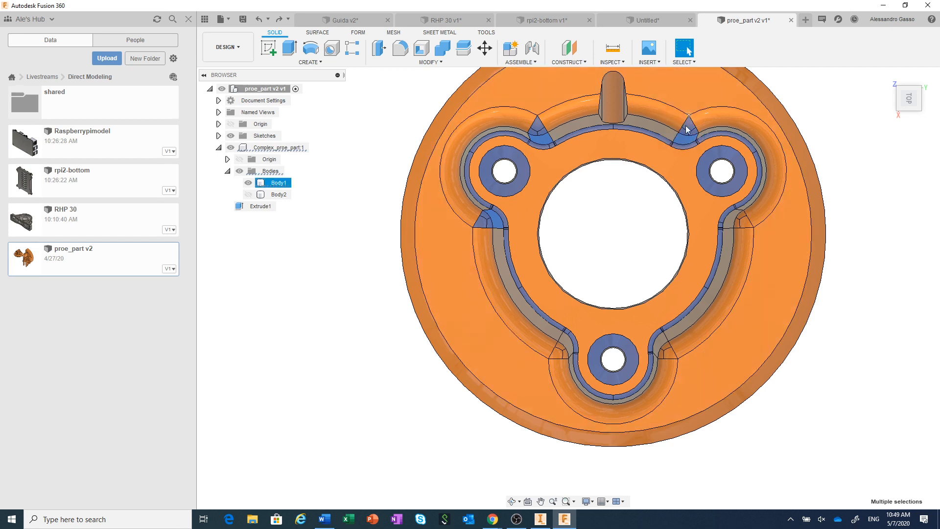
ctrl+drag(708, 242, 775, 203)
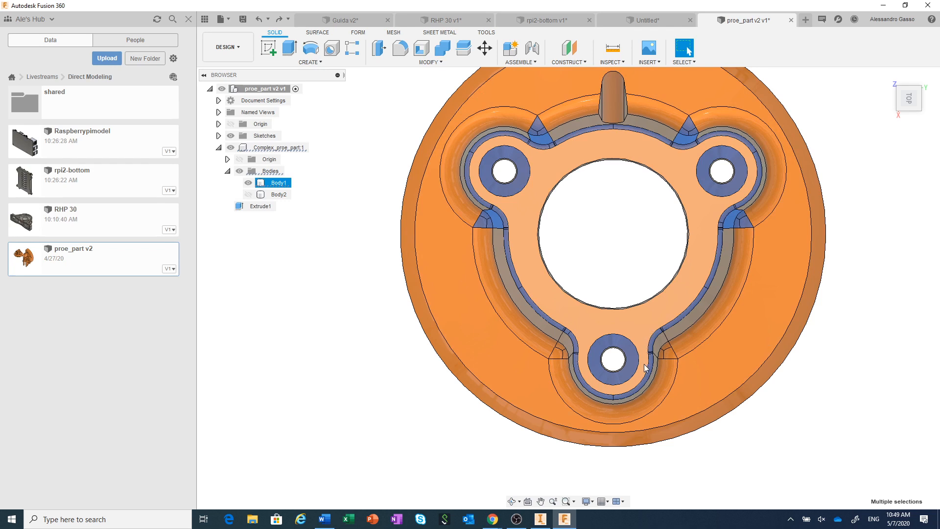
ctrl+drag(644, 363, 692, 322)
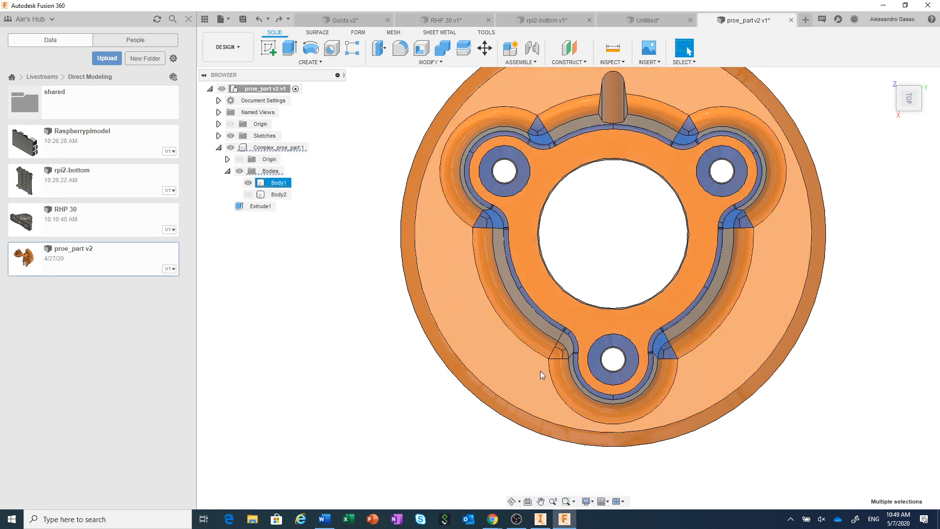
ctrl+drag(539, 367, 584, 323)
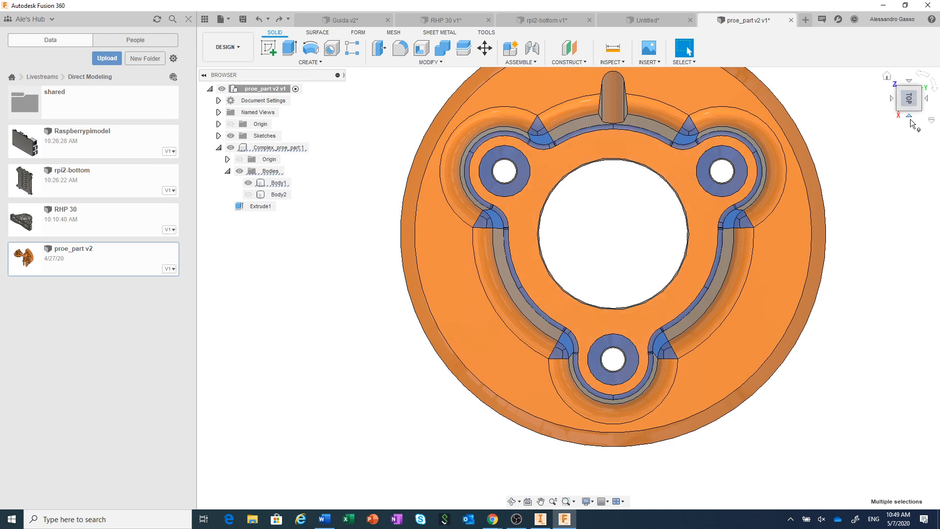
- Add the base fillets between the hub and the flange to the selection, and delete all the selected faces
click(910, 118)
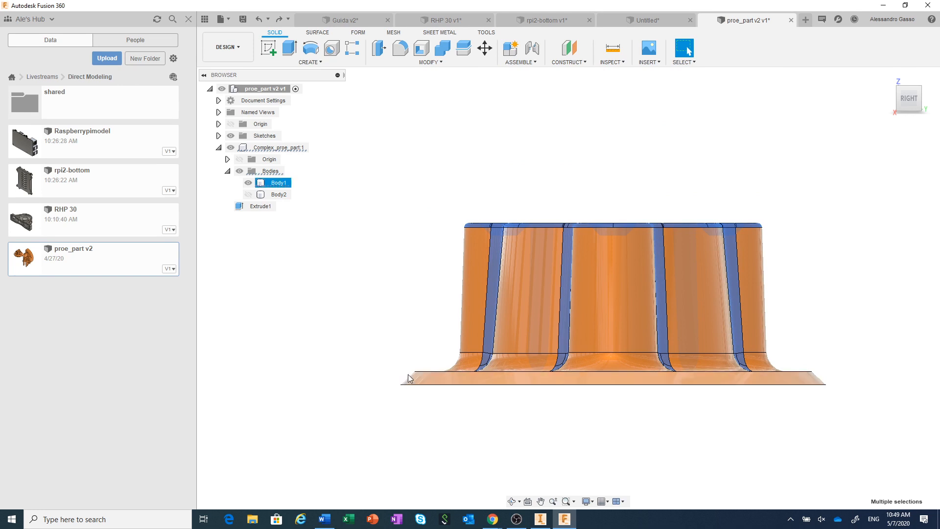
drag(417, 373, 792, 348)
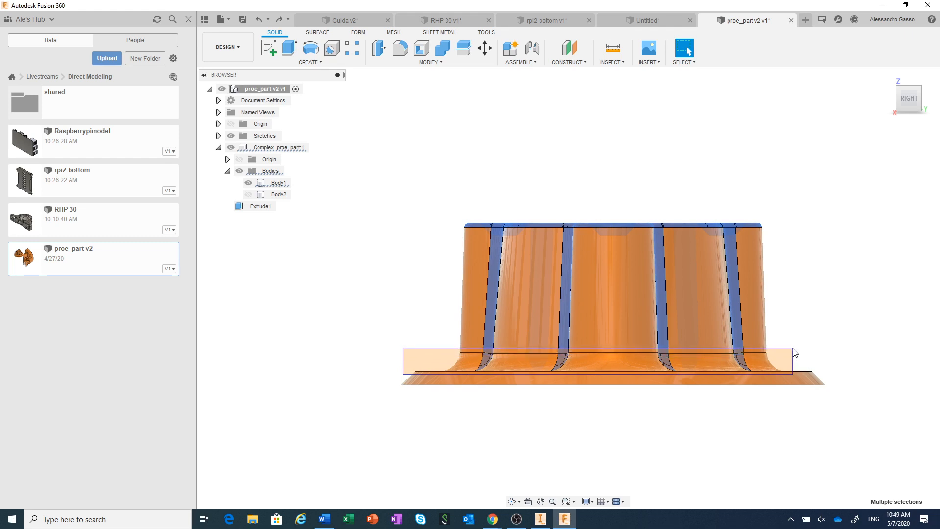
drag(793, 349, 395, 357)
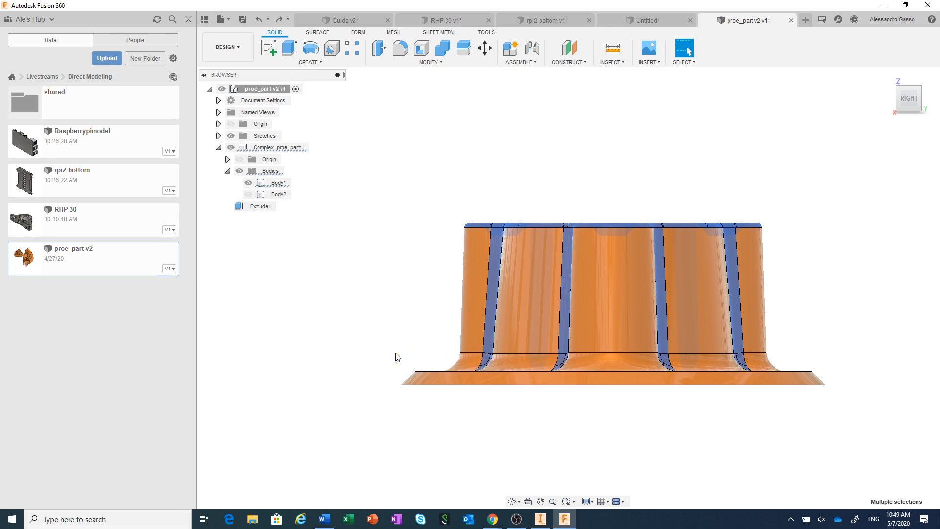
click(422, 375)
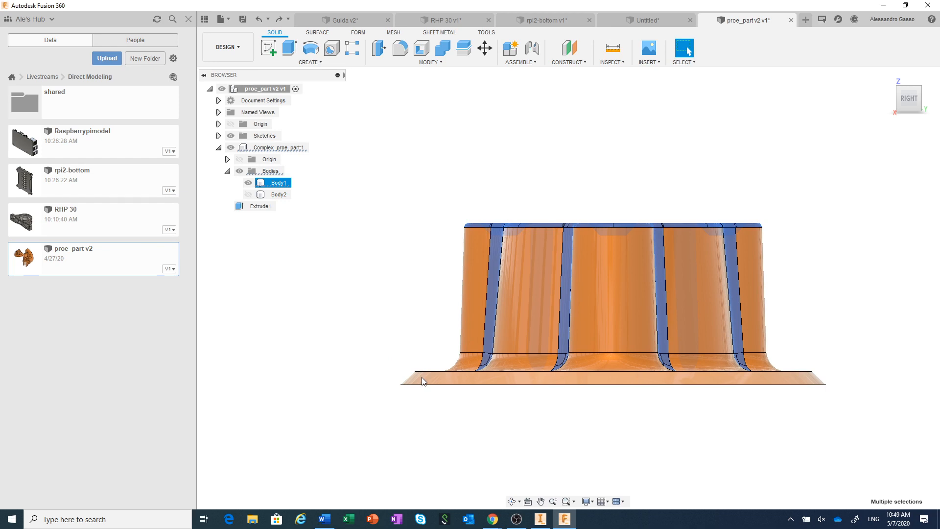
drag(422, 377, 796, 351)
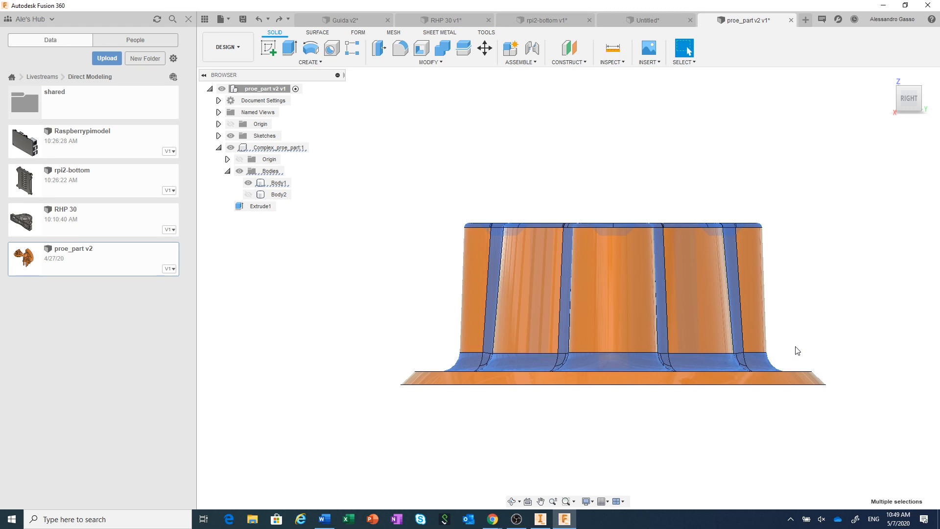
click(913, 91)
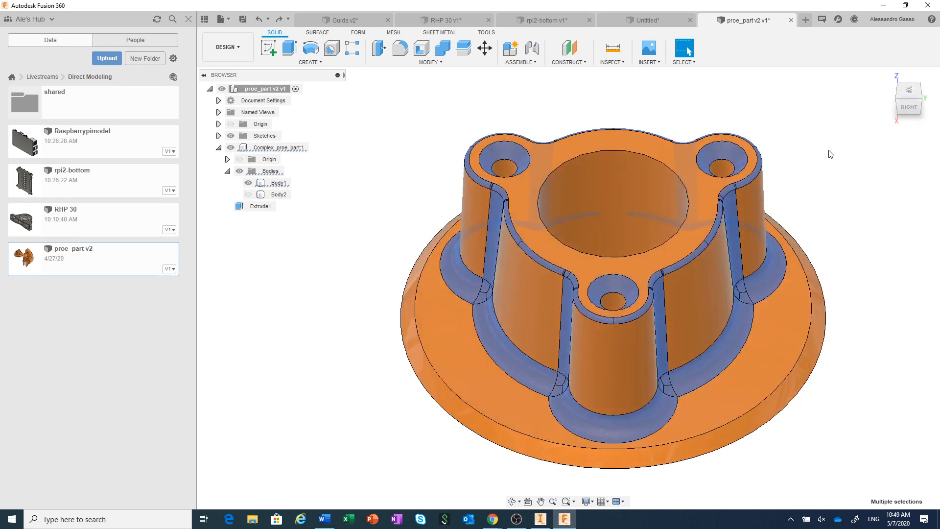
right_click(831, 154)
click(805, 138)
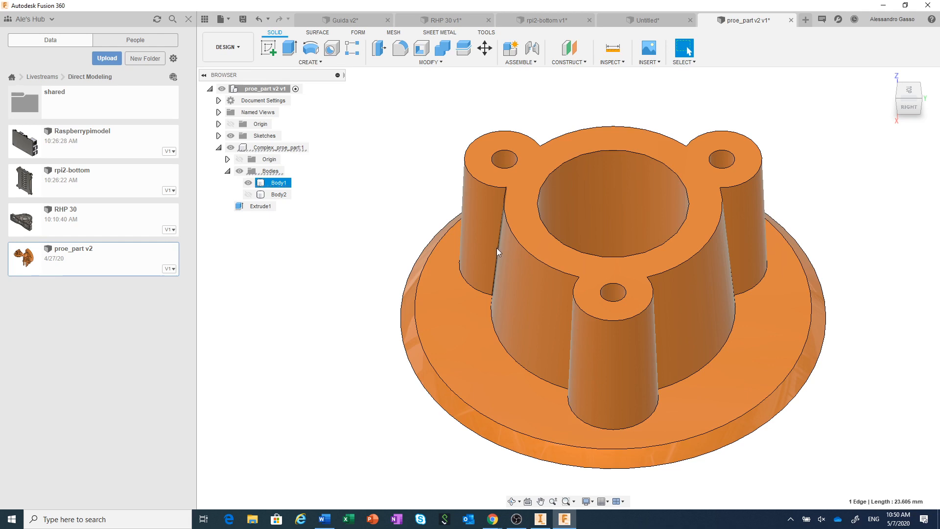
- Fillet the six vertical edges between the screw bosses and the central hub with a 3 mm radius
right_click(497, 248)
click(522, 233)
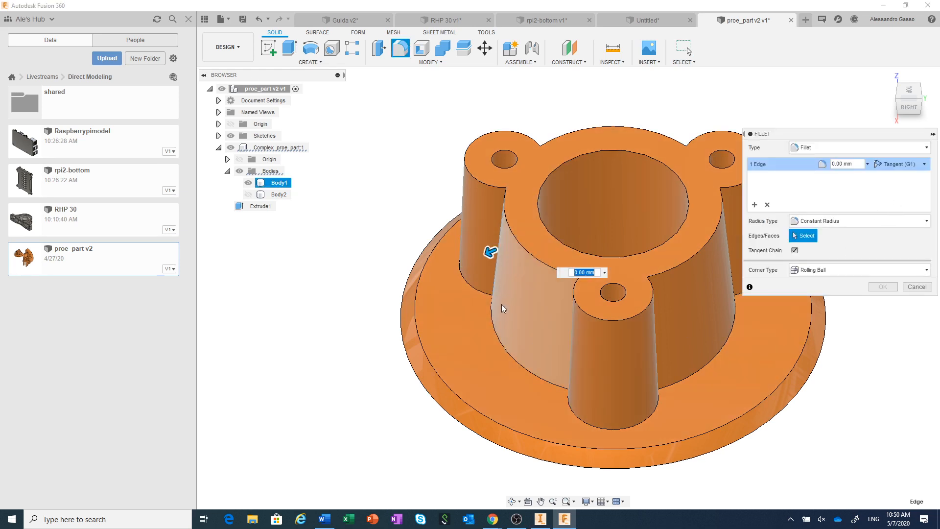
click(539, 171)
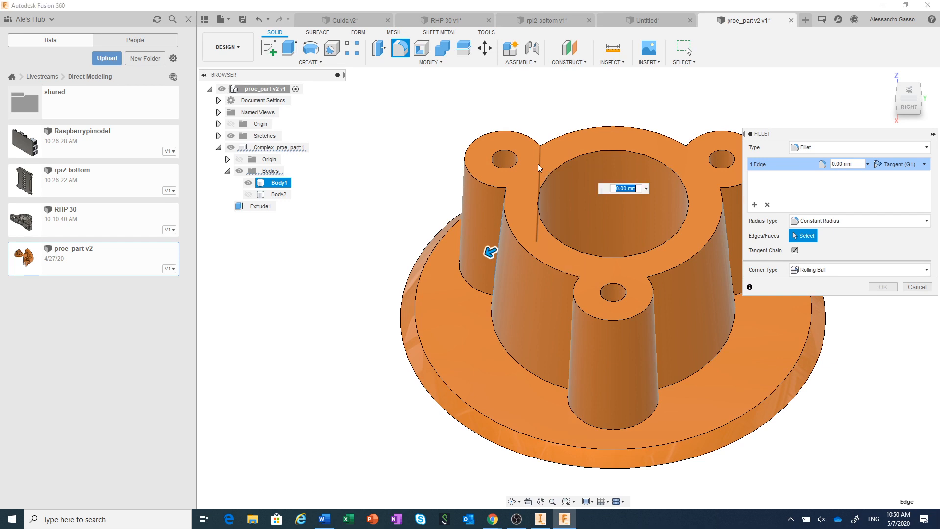
click(688, 158)
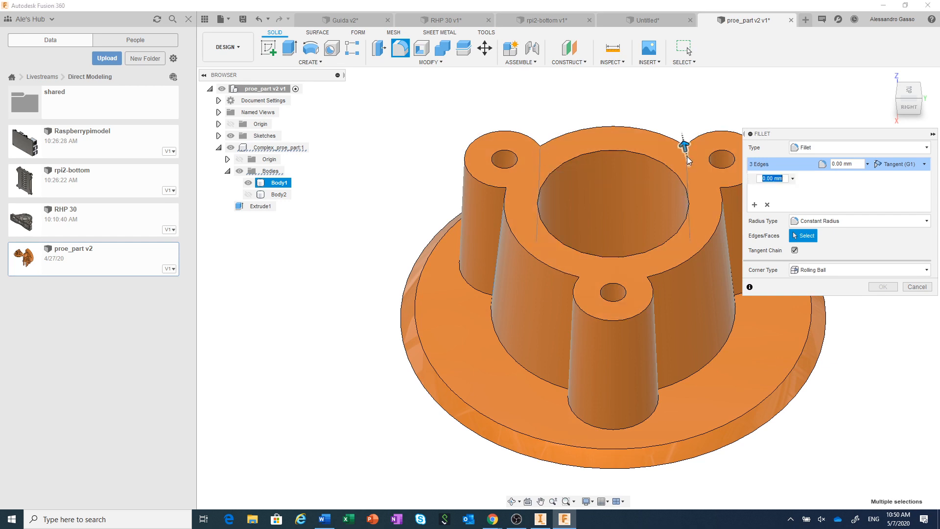
click(728, 228)
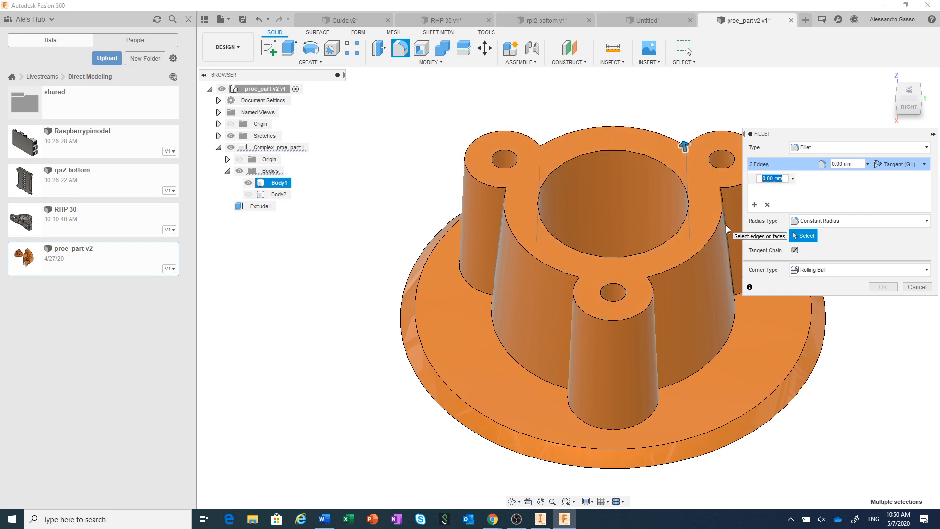
click(656, 323)
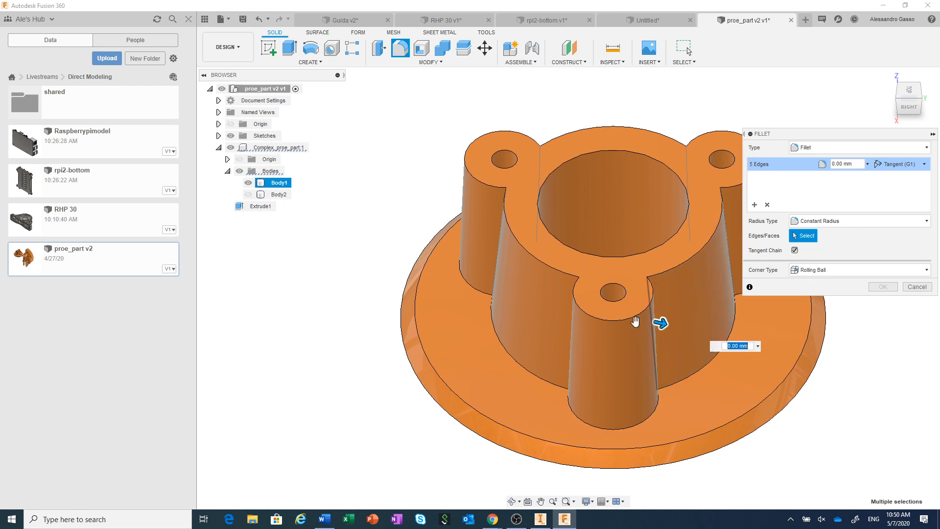
click(580, 294)
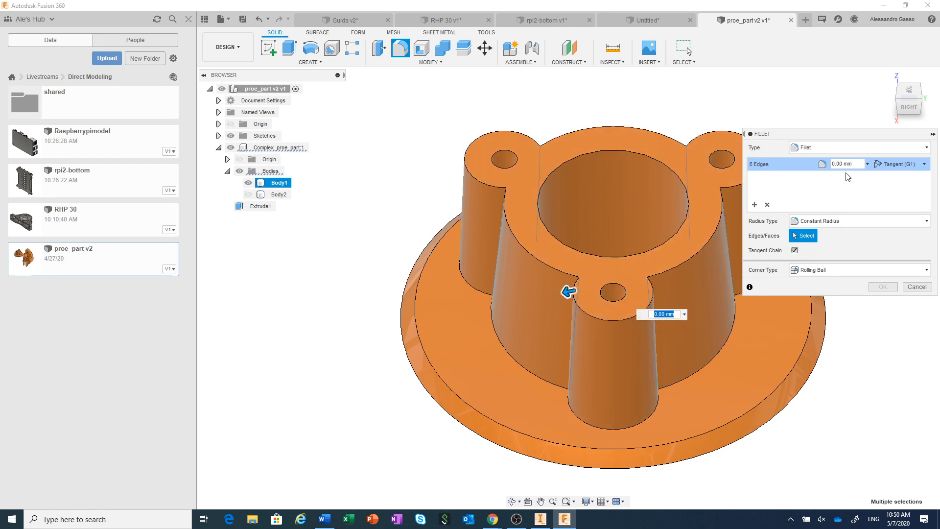
click(835, 165)
text(3)
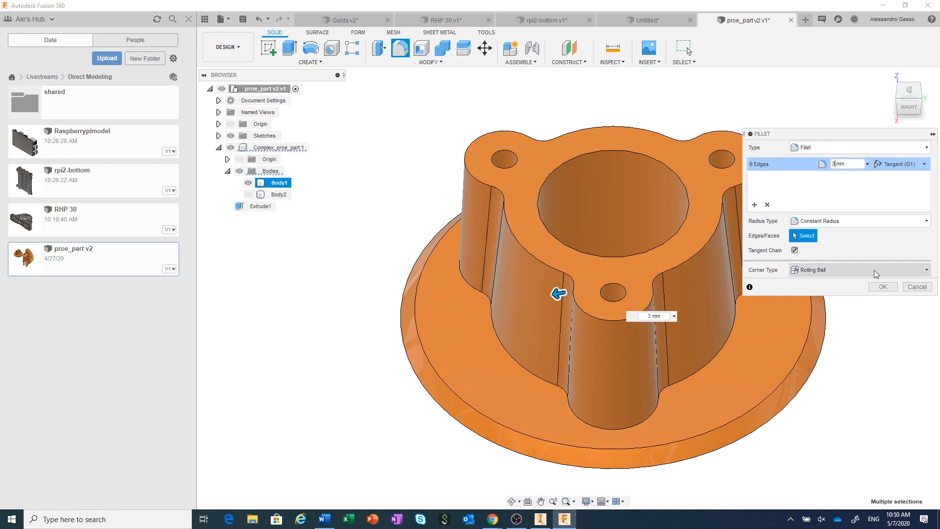
click(879, 288)
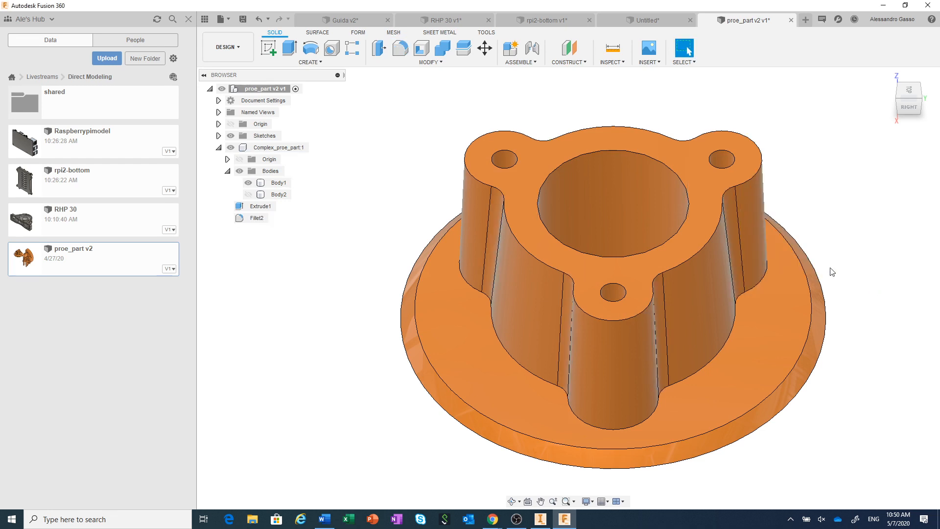
- Start a fillet on the edge chain around the hub's top outline with a 1 mm radius
right_click(701, 248)
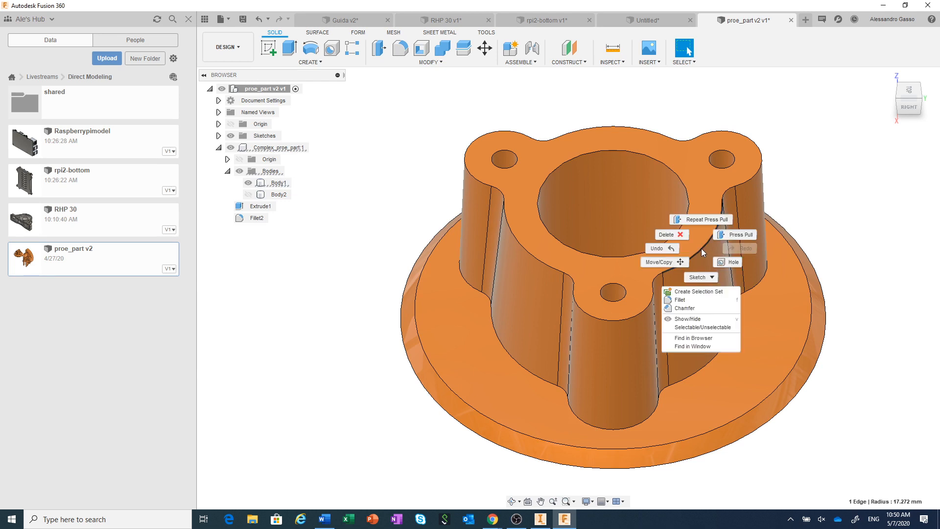
click(730, 235)
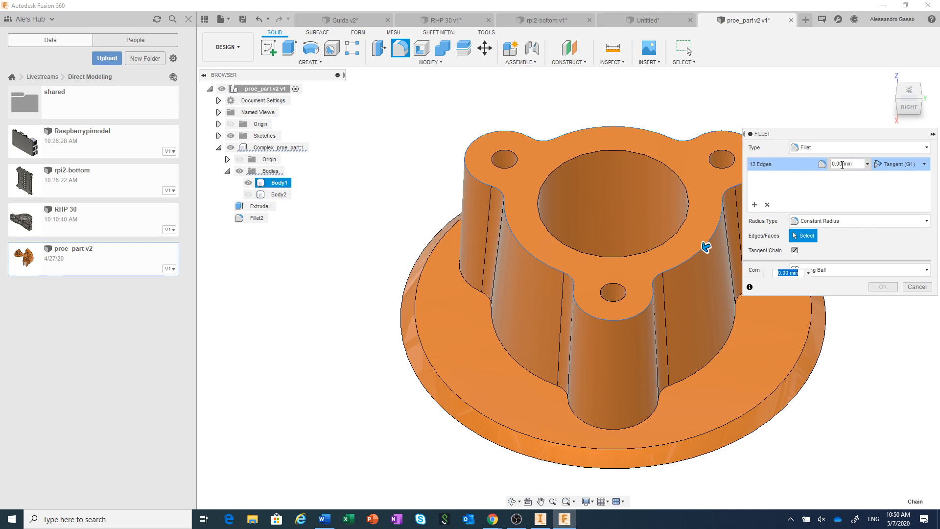
drag(842, 164, 832, 165)
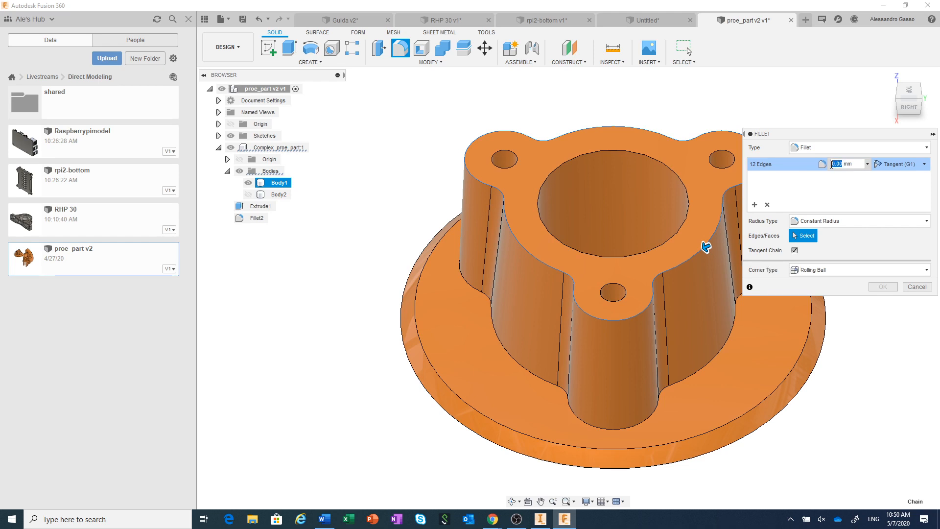
text(1)
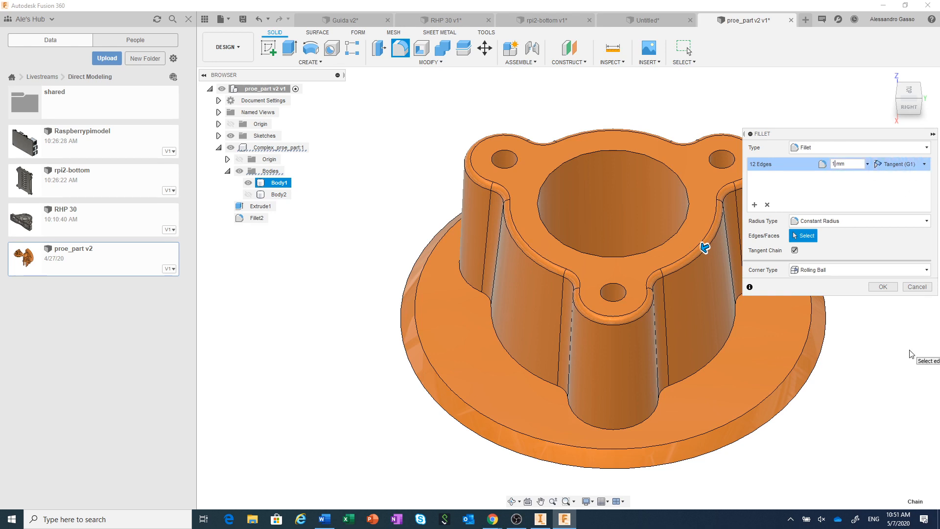
- Add a second selection set with the hub's base edge chain at a 3 mm radius, and complete the fillet
click(755, 205)
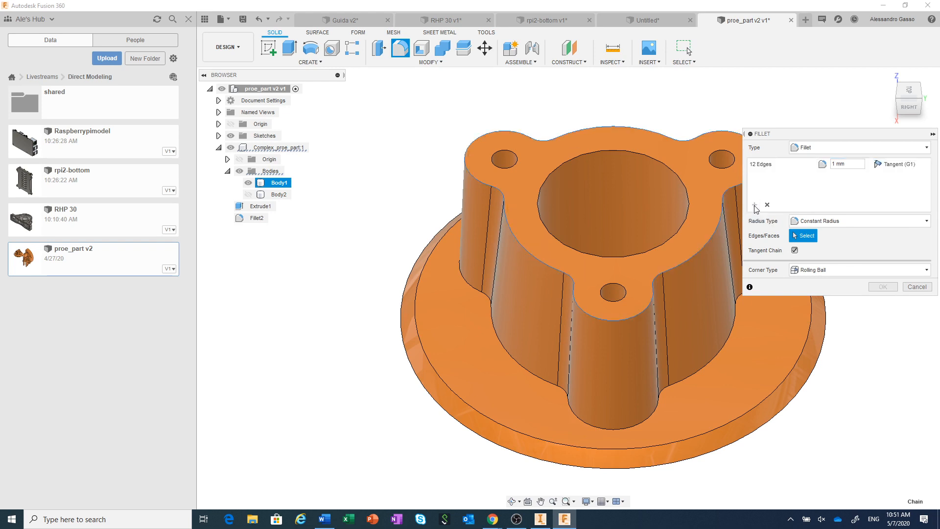
click(719, 357)
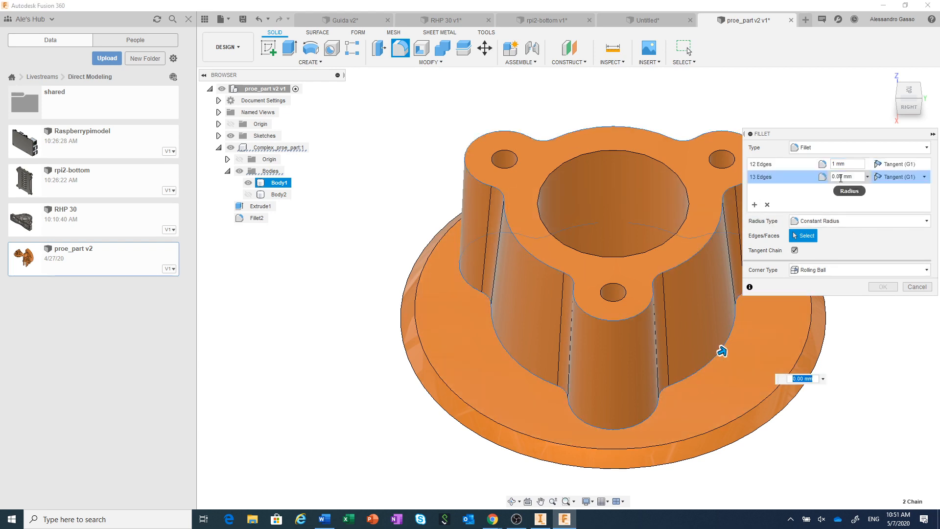
click(842, 178)
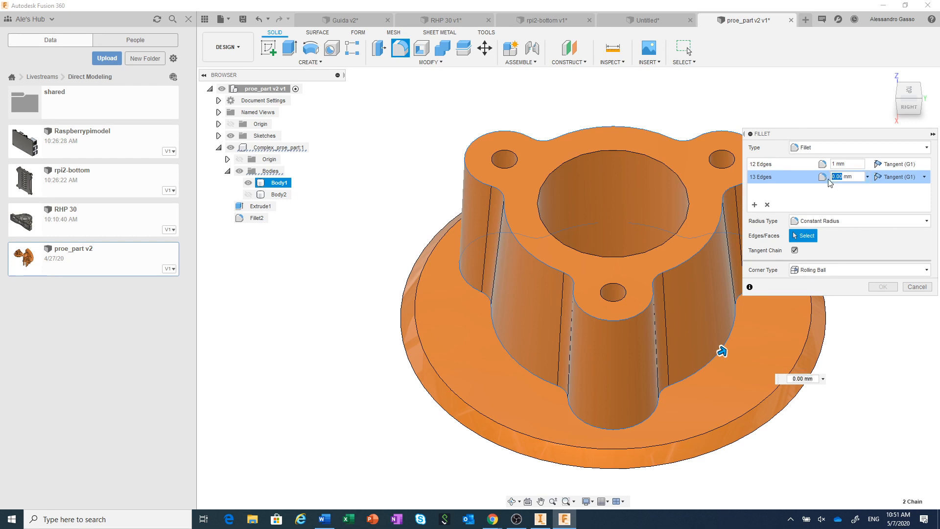
text(3)
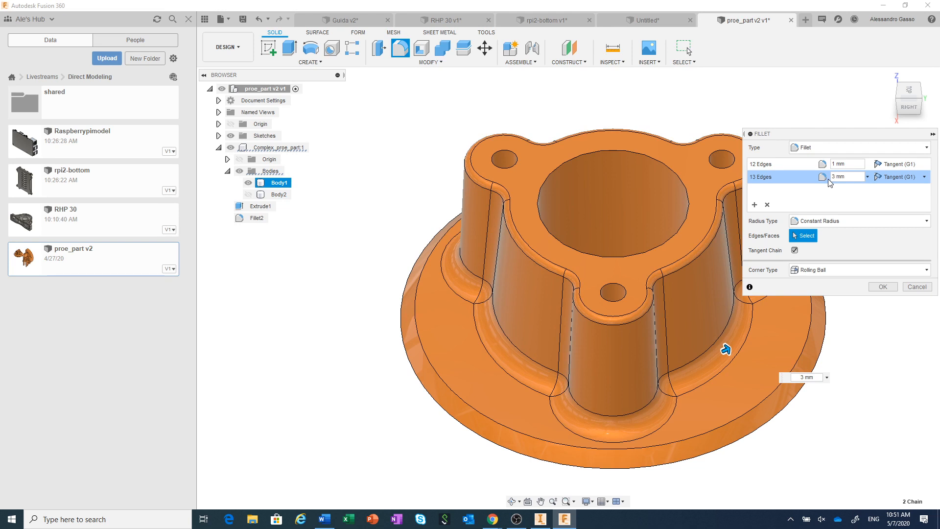
click(882, 288)
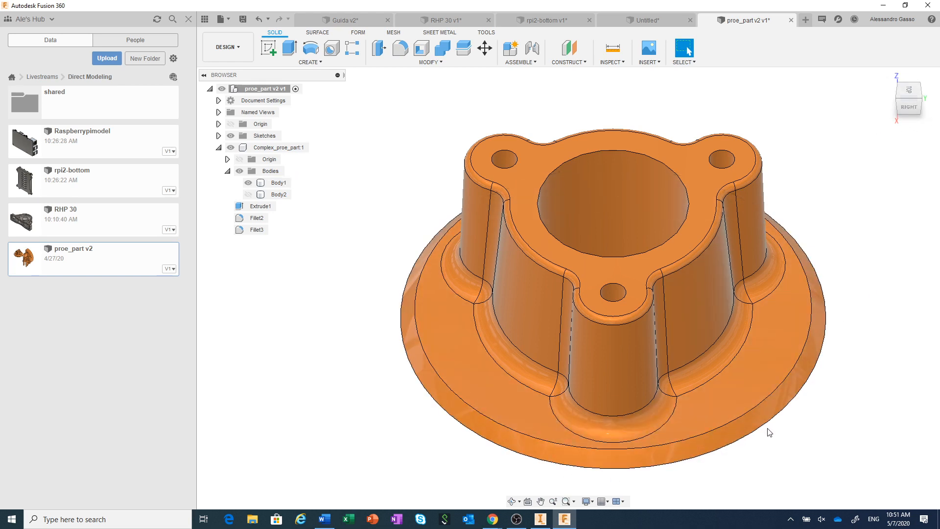
- Fillet the edge chain around the remaining rib on the hub's side with a 1 mm radius
shift+middle_drag(823, 422, 710, 485)
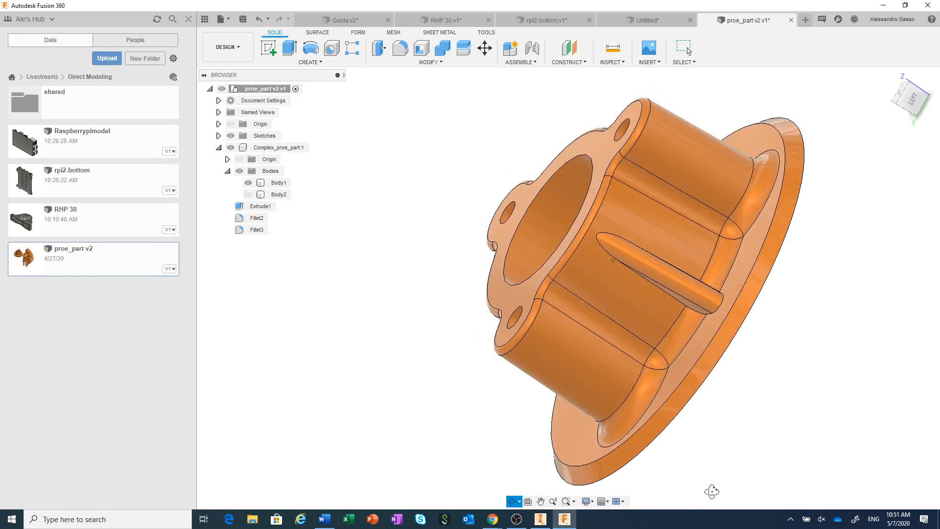
right_click(675, 298)
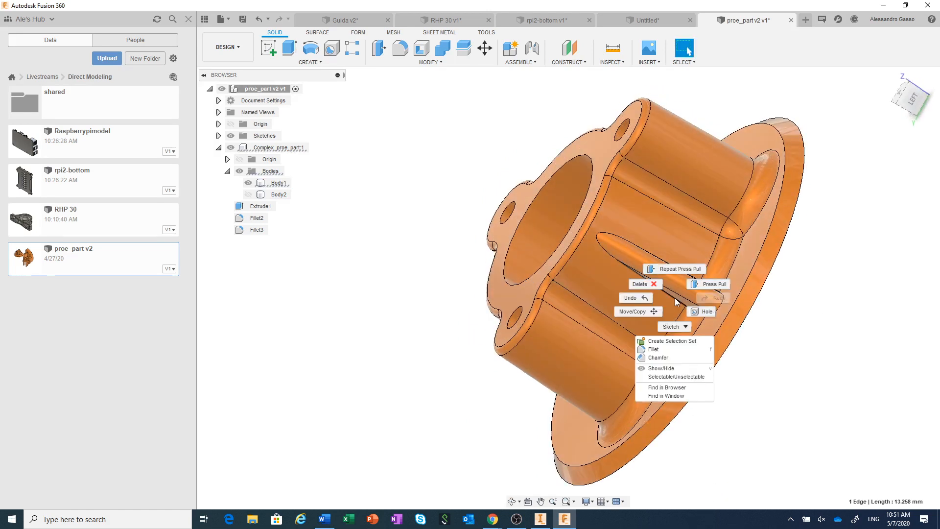
click(697, 285)
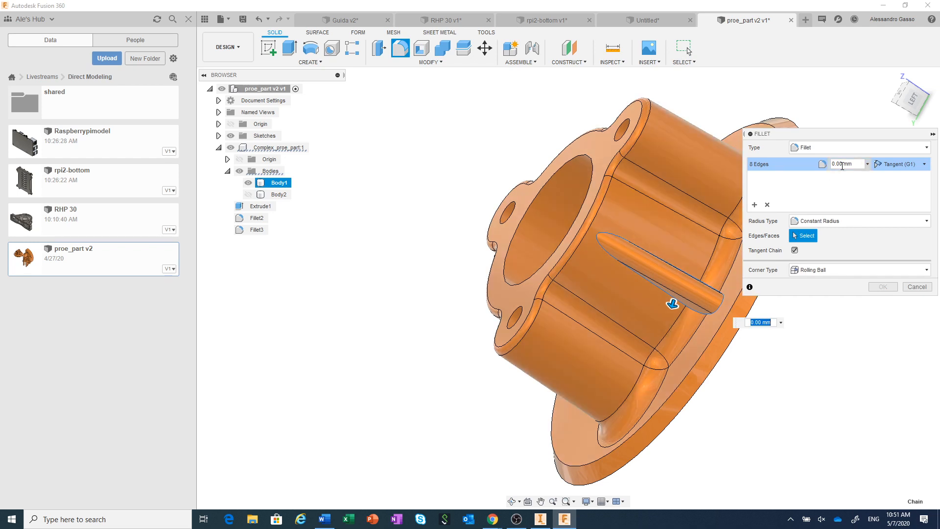
drag(842, 165, 833, 165)
text(1)
click(883, 287)
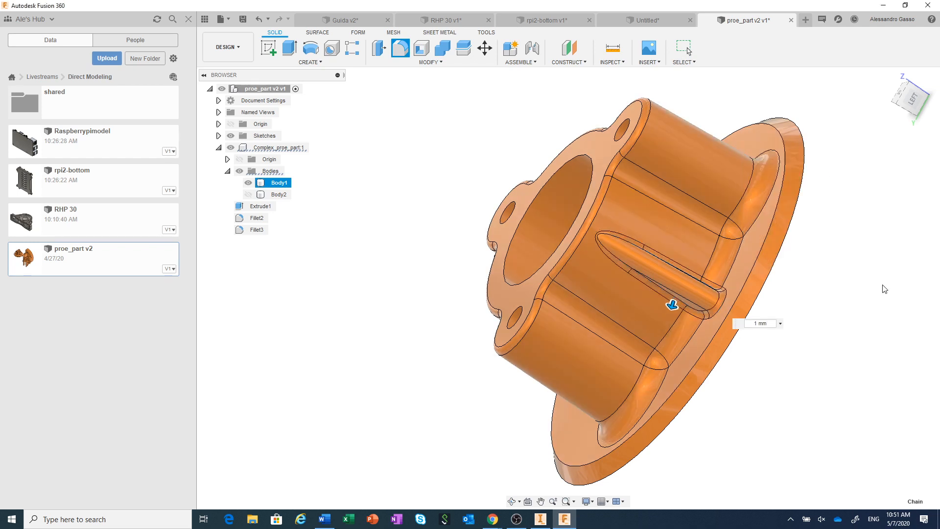
- Select the rib with its fillet faces and create a full circular pattern of three around the central bore
click(900, 96)
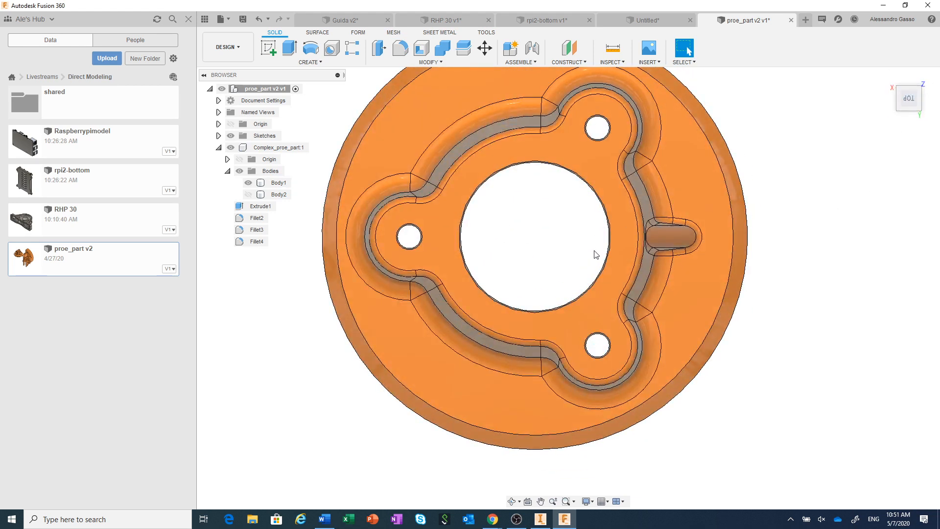
drag(590, 255, 716, 210)
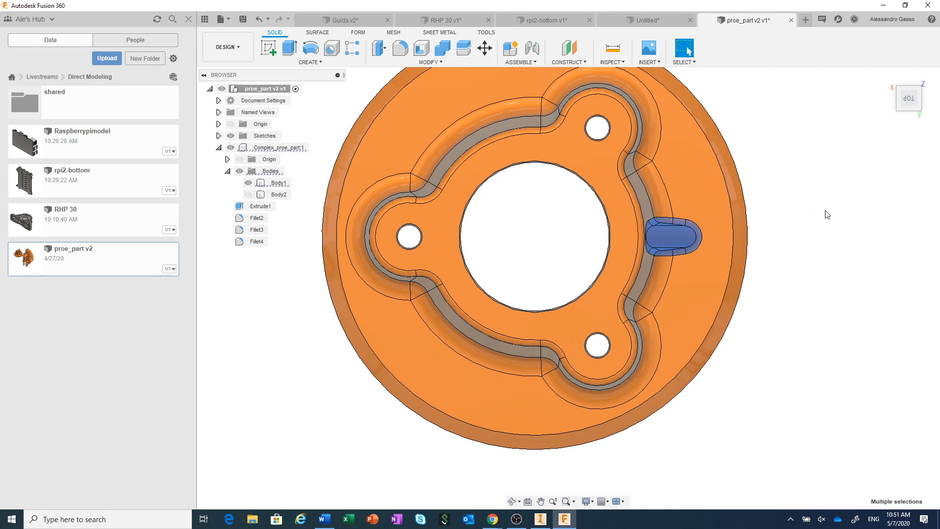
key(s)
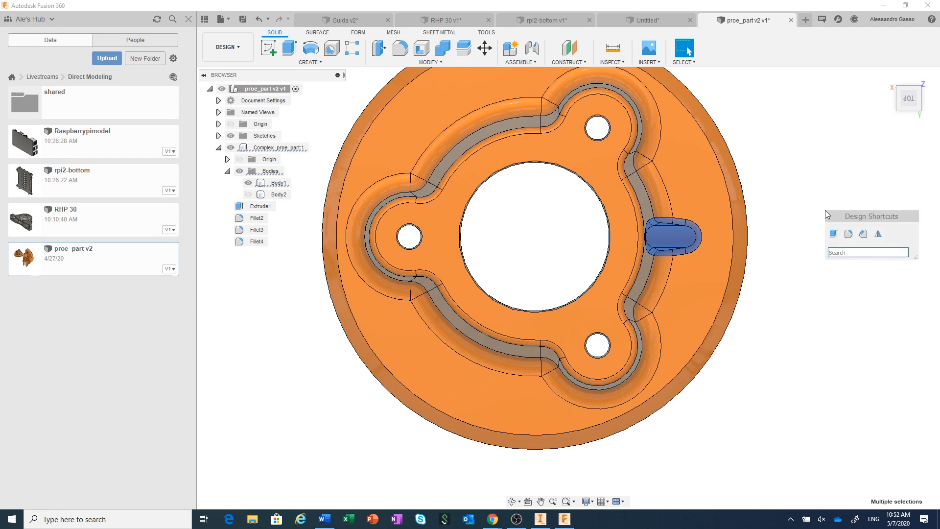
text(pa)
text(tt)
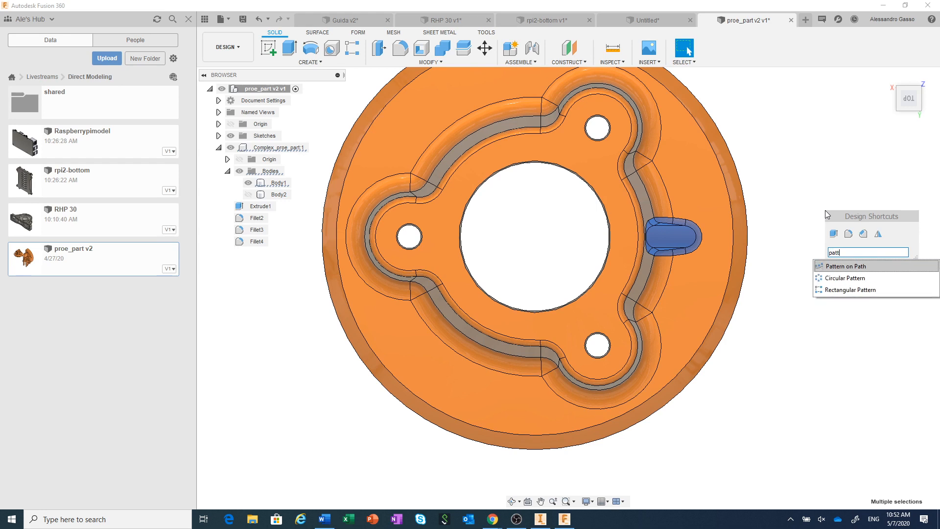
click(838, 278)
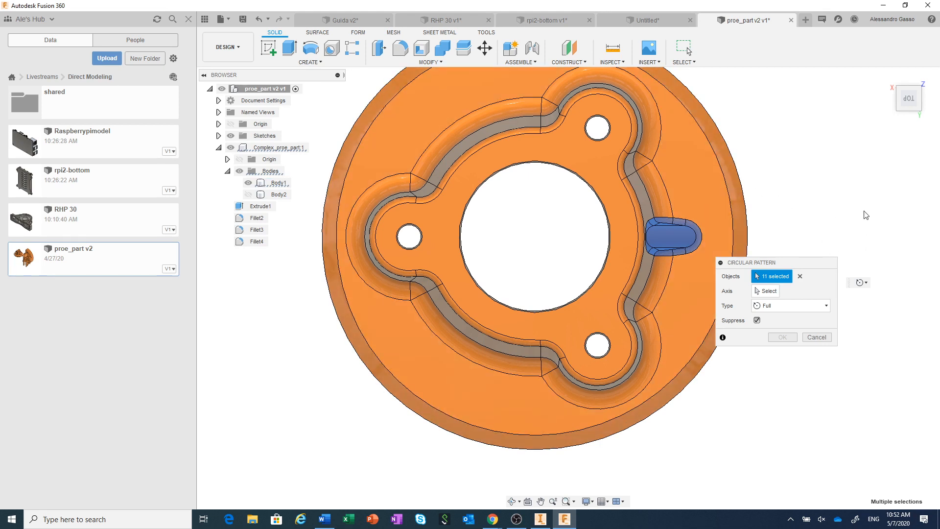
click(767, 293)
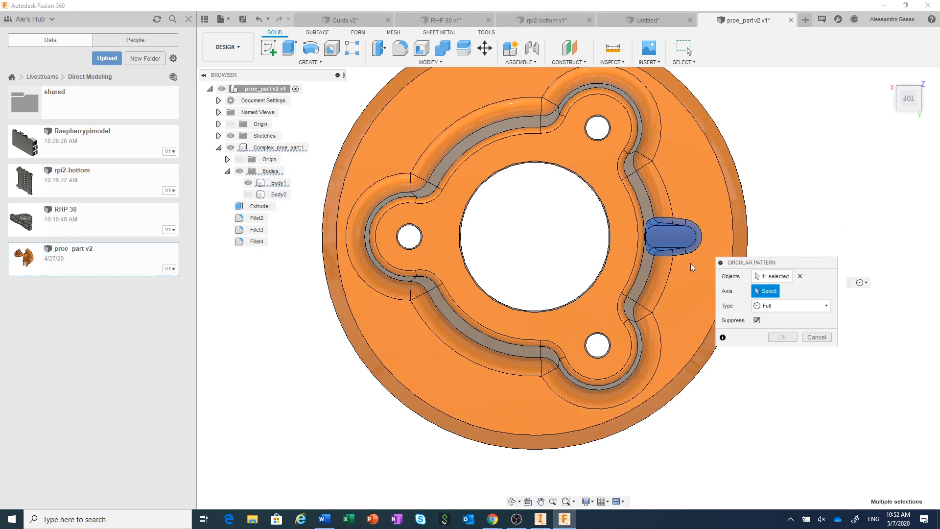
click(610, 258)
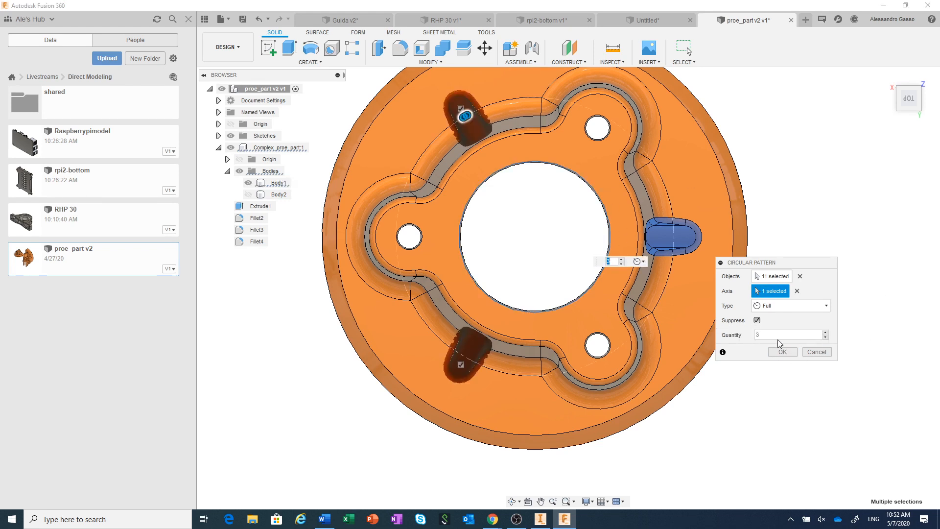
click(782, 352)
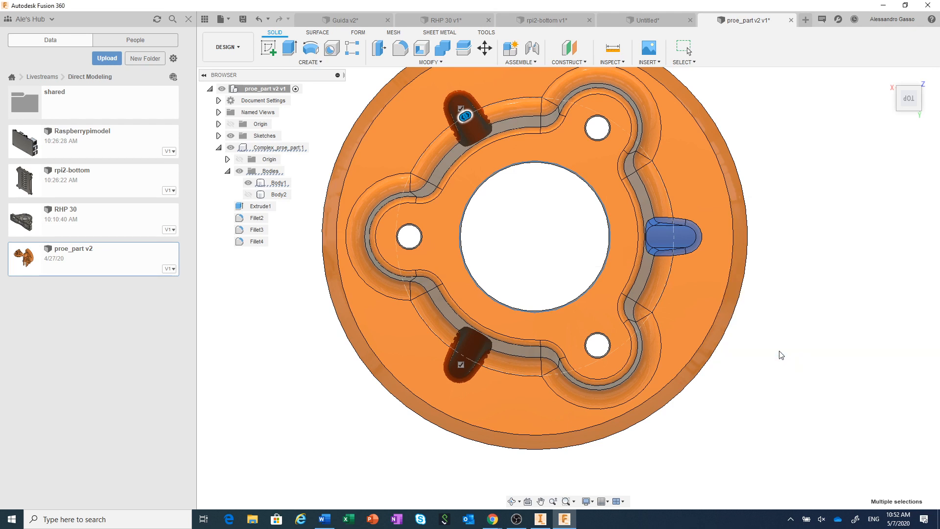
- Examine the three patterned ribs and the rebuilt fillets around the hub
scroll(781, 355, down, 3)
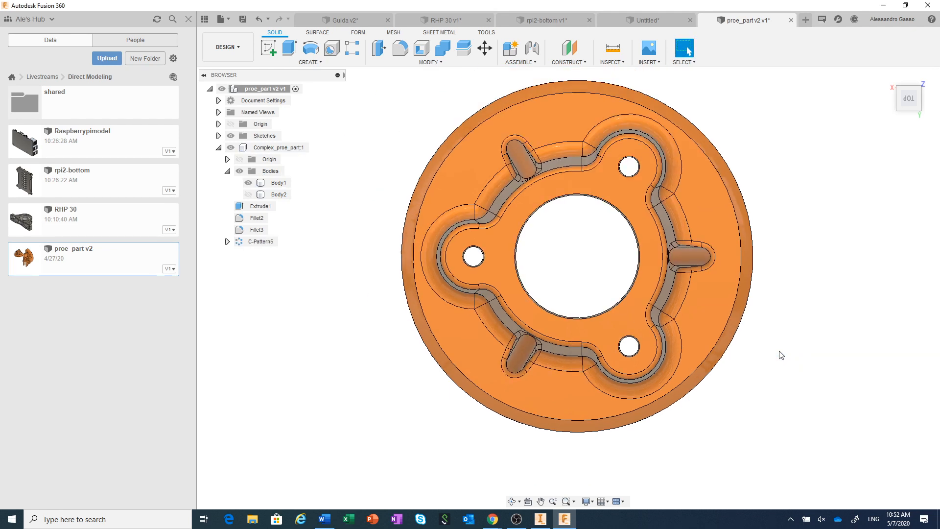
click(512, 502)
drag(598, 407, 607, 367)
scroll(609, 368, up, 3)
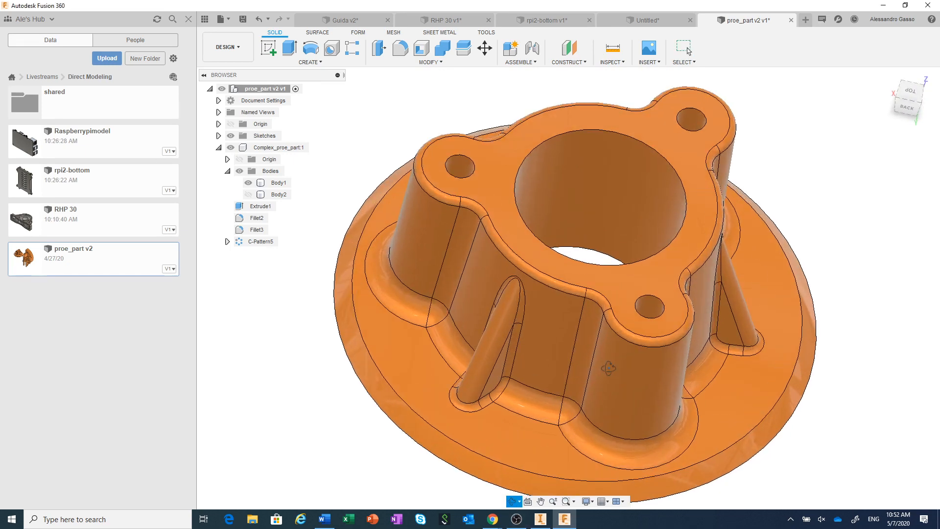
scroll(592, 369, down, 4)
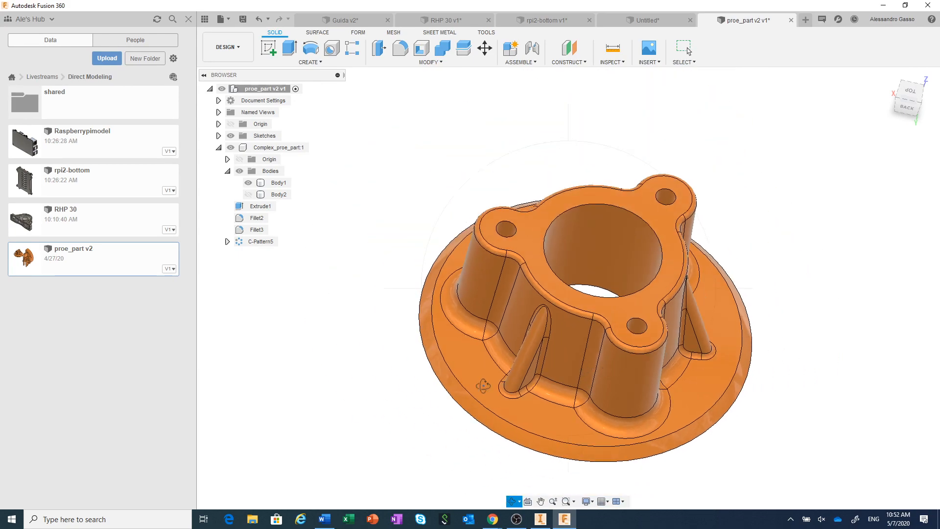
mouse_move(501, 366)
mouse_down()
mouse_move(487, 403)
mouse_move(499, 417)
mouse_move(500, 357)
mouse_up()
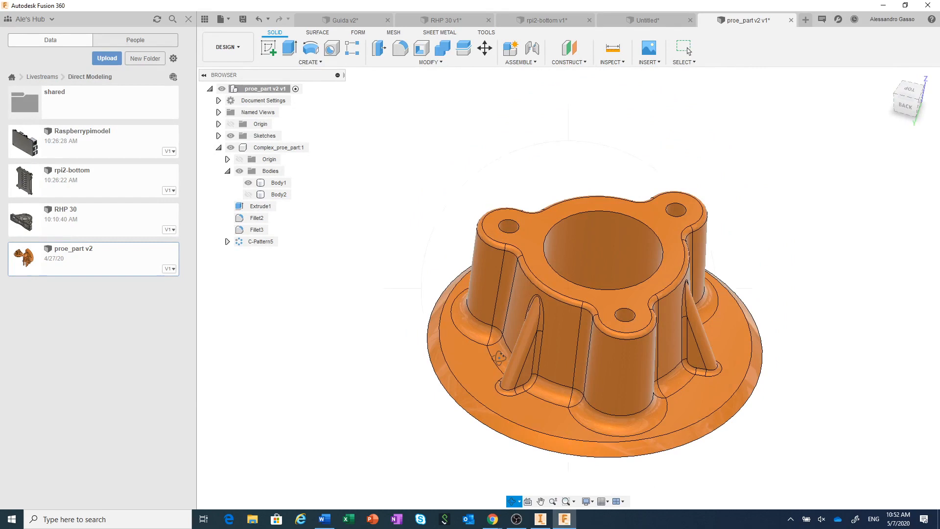
scroll(499, 358, down, 1)
right_click(442, 284)
click(476, 284)
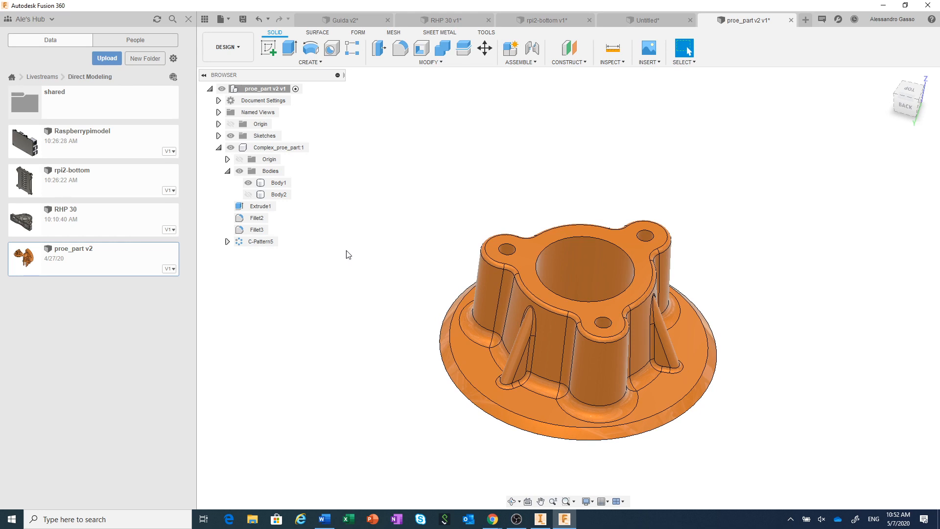
- Show Body2 and join it to the hub body Body1 with Combine
click(250, 195)
click(249, 195)
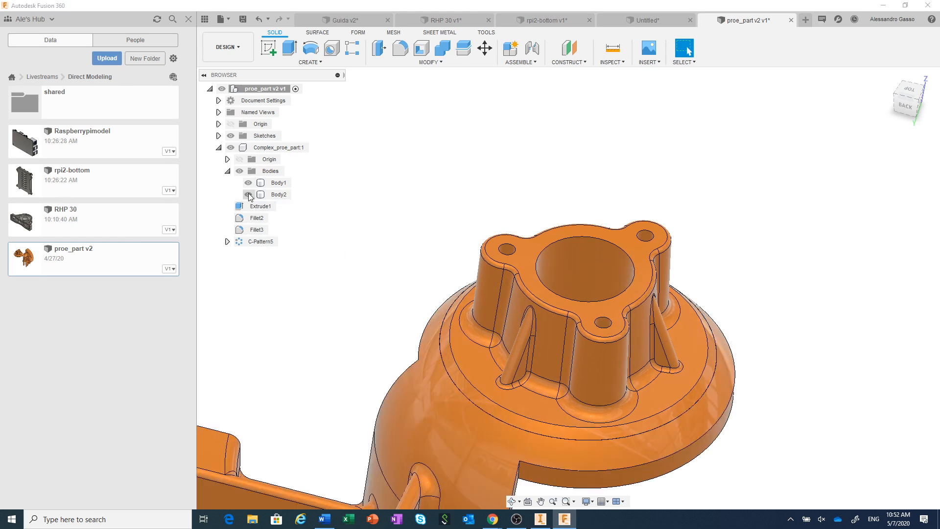
click(446, 49)
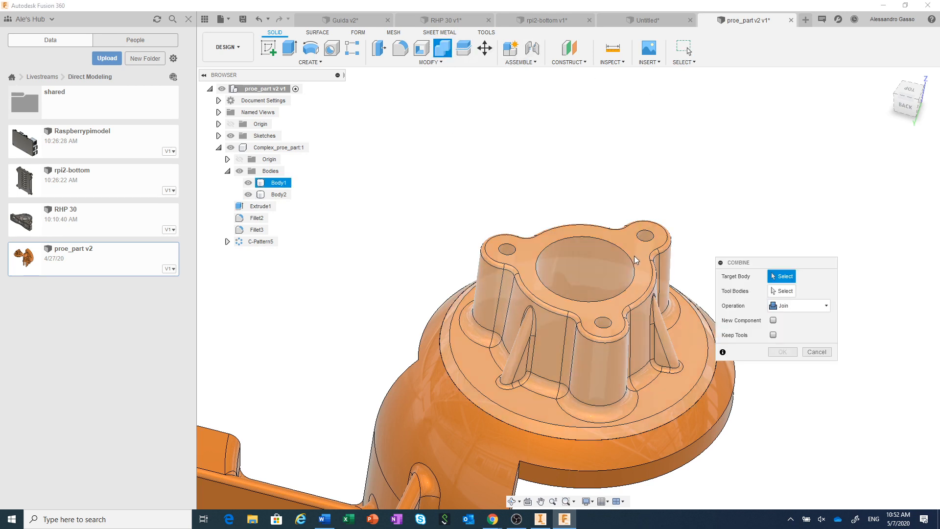
click(633, 260)
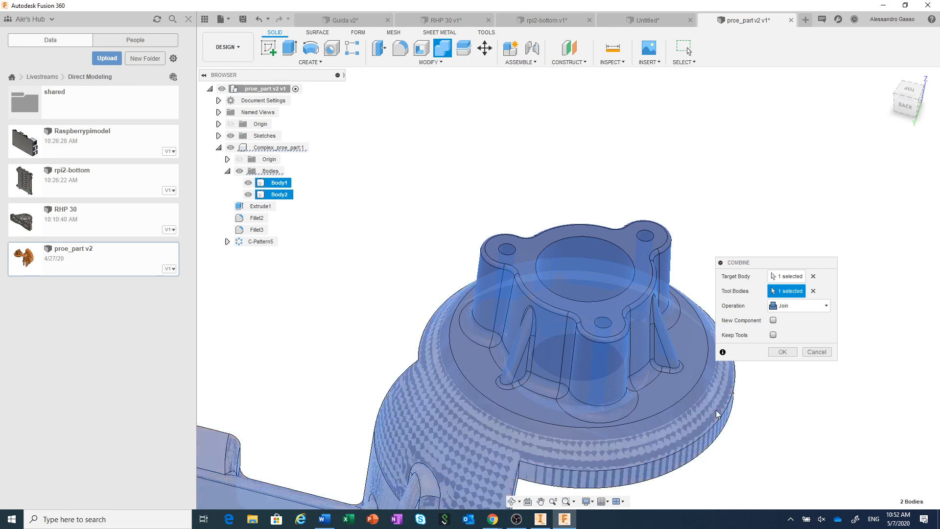
click(718, 411)
click(781, 353)
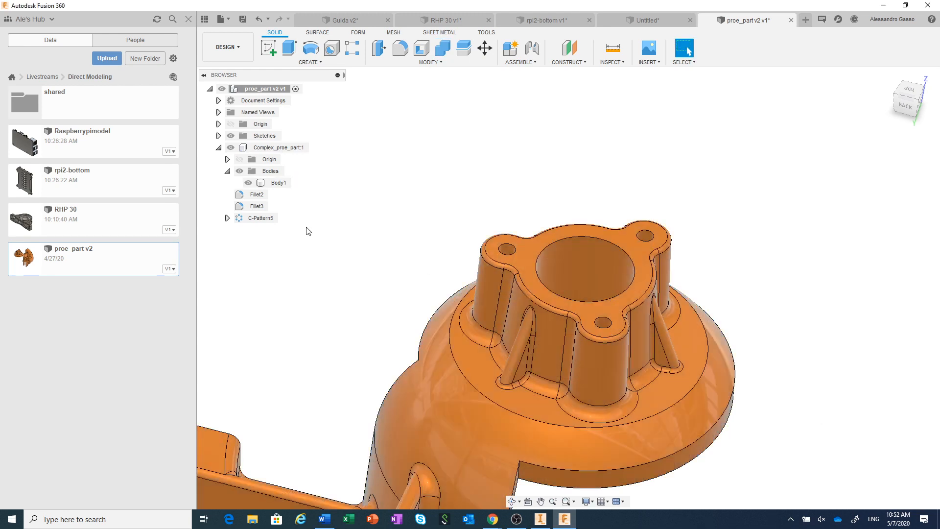
- Inspect the complete joined part, including the rib and fillets below the hub
scroll(557, 268, down, 4)
scroll(463, 416, up, 3)
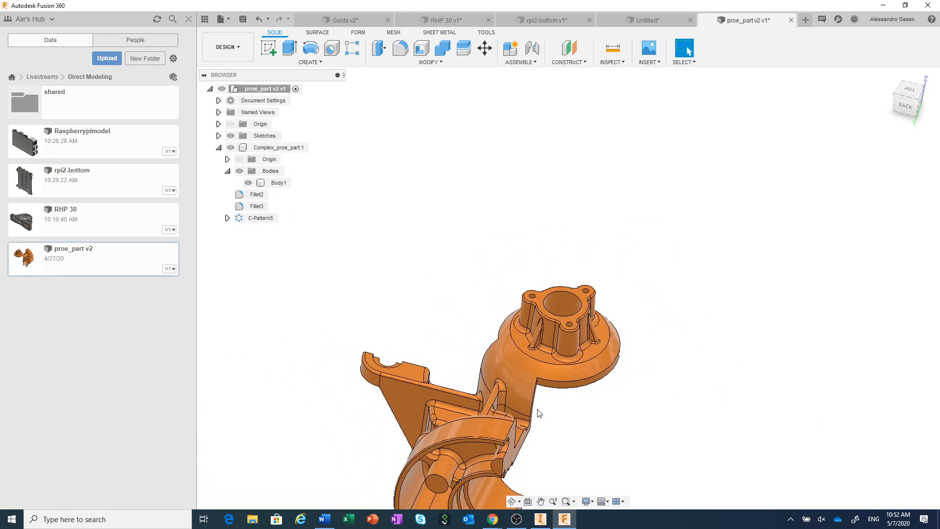
scroll(468, 407, up, 2)
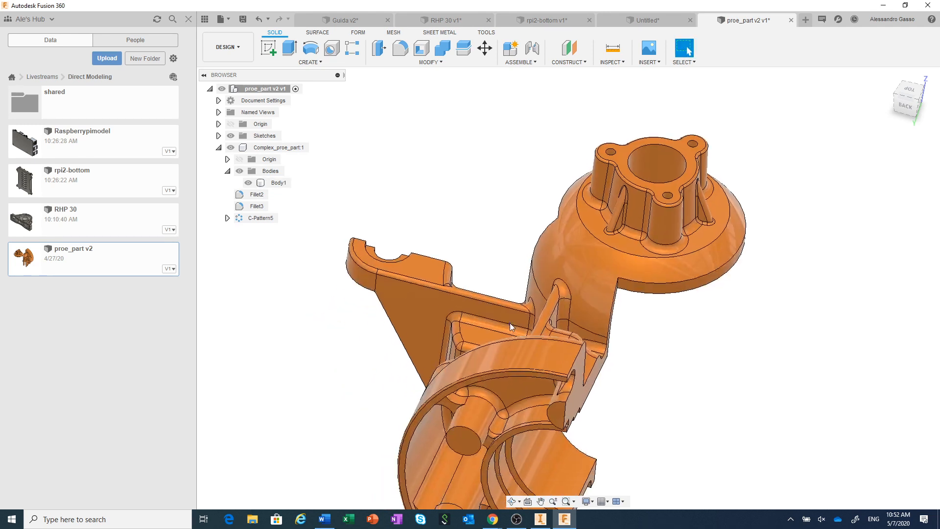
scroll(593, 389, up, 2)
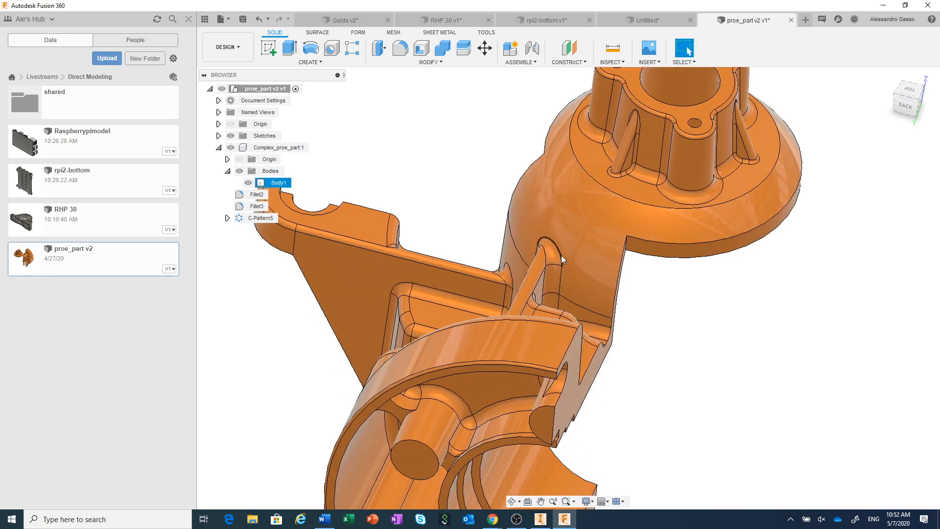
scroll(592, 283, down, 3)
scroll(718, 276, up, 2)
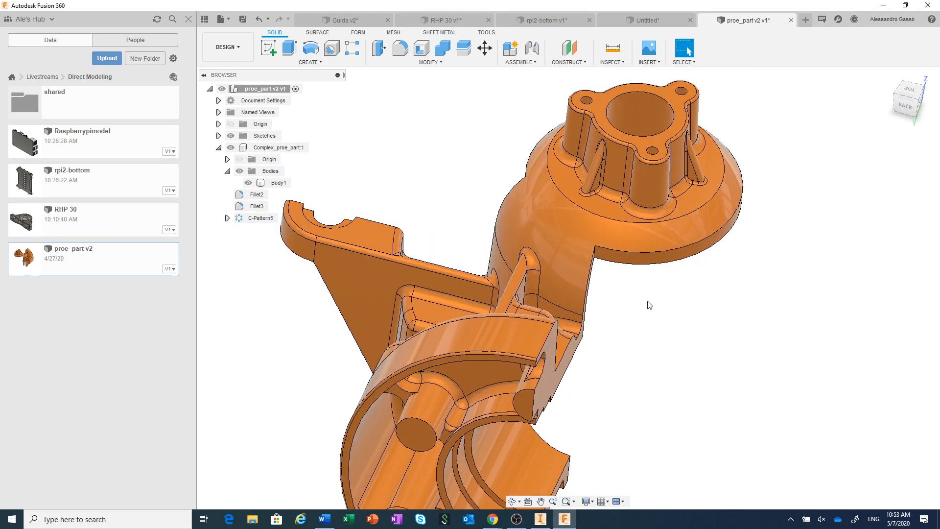
scroll(676, 291, down, 4)
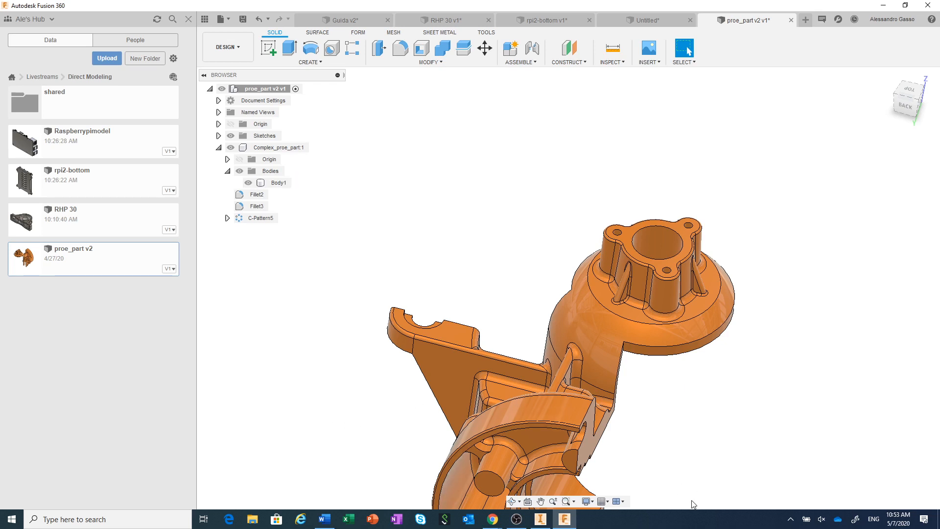
click(680, 526)
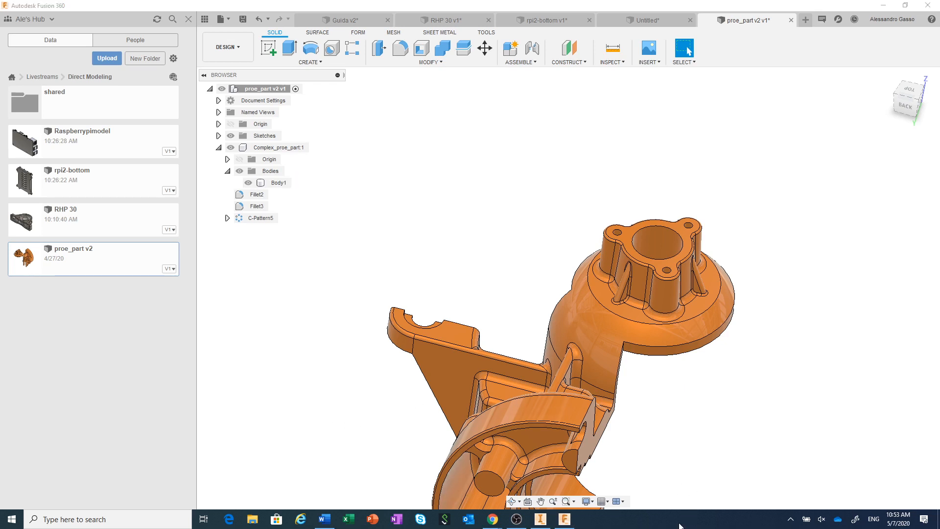
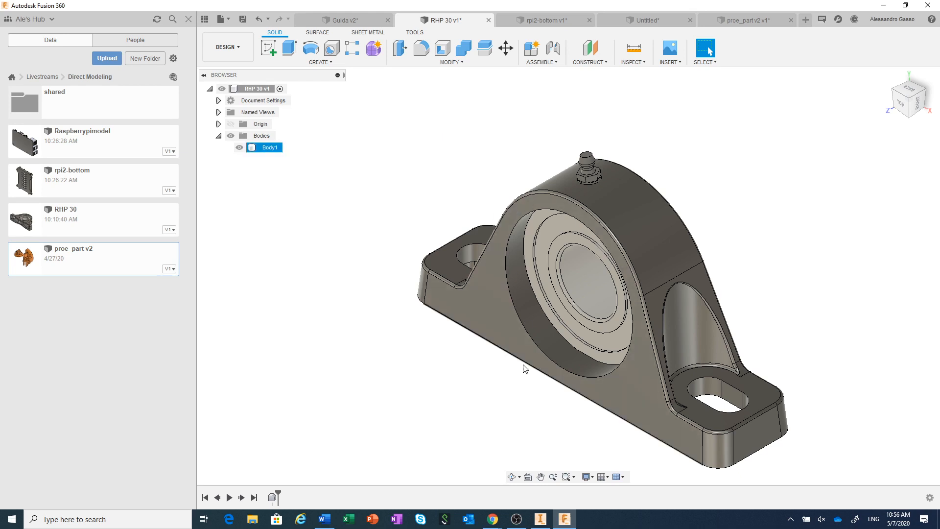
- Switch to Autodesk Inventor, check the available save locations for a copy of CAM.ipt, and cancel without saving
mouse_move(542, 519)
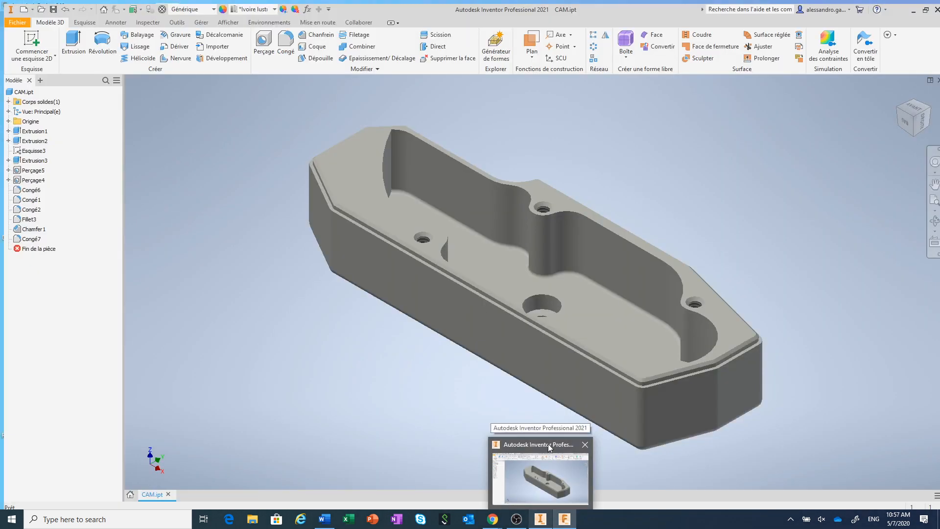
click(548, 443)
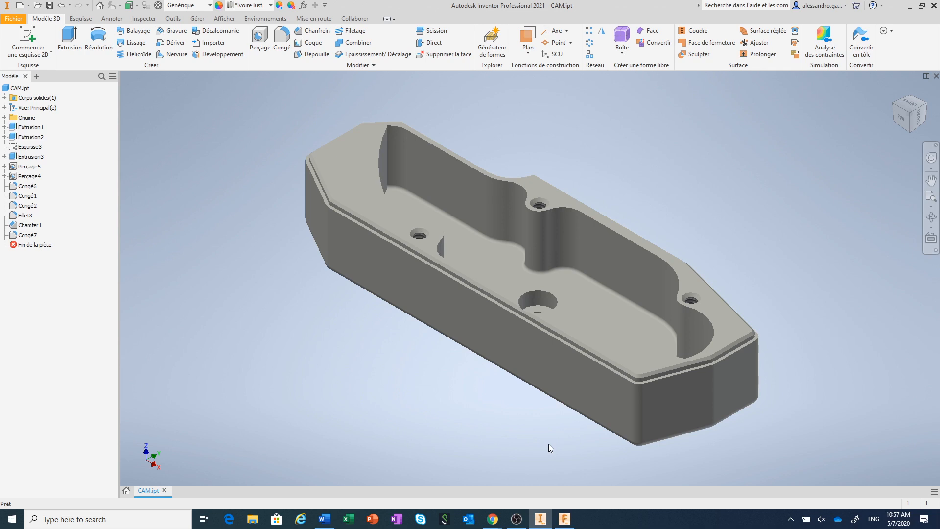
click(10, 22)
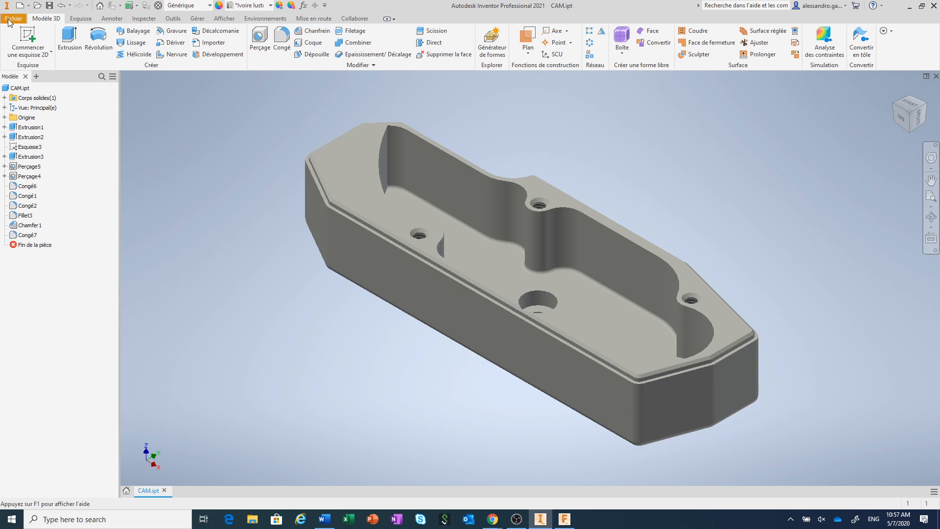
mouse_move(43, 129)
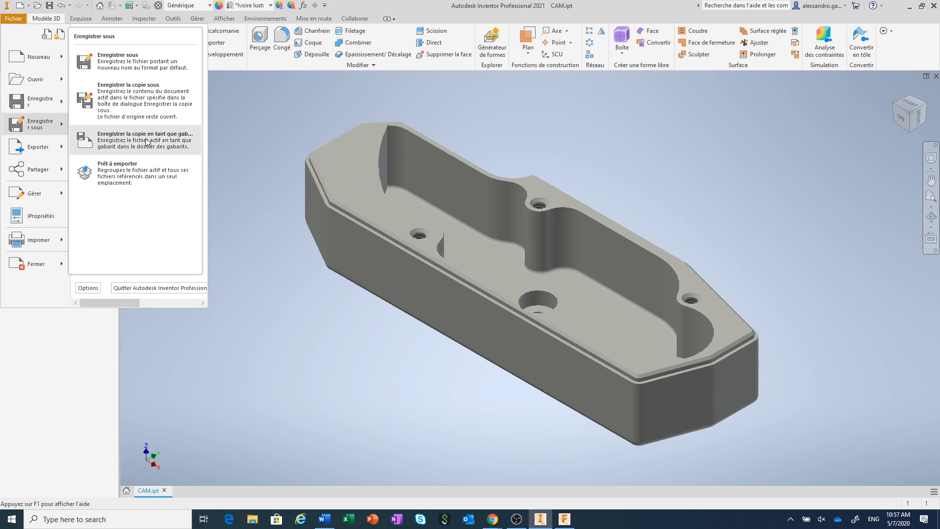
click(151, 106)
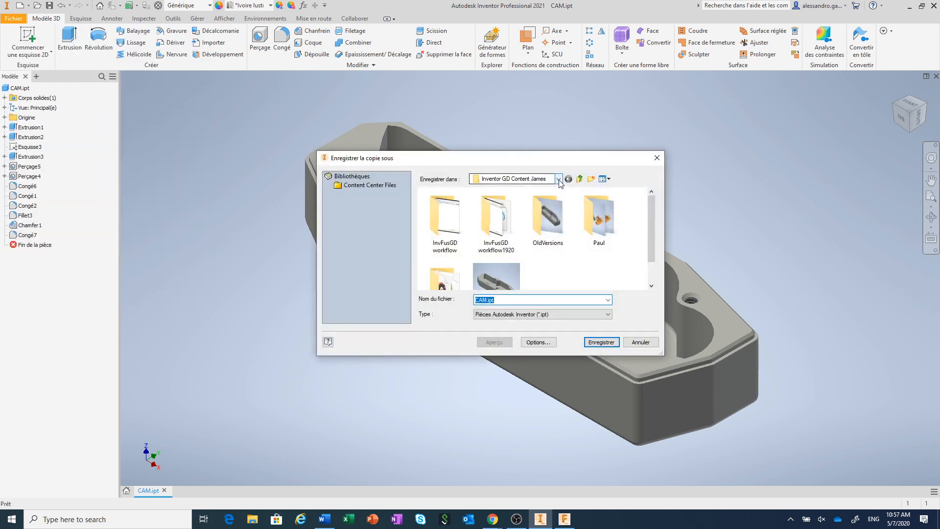
click(559, 179)
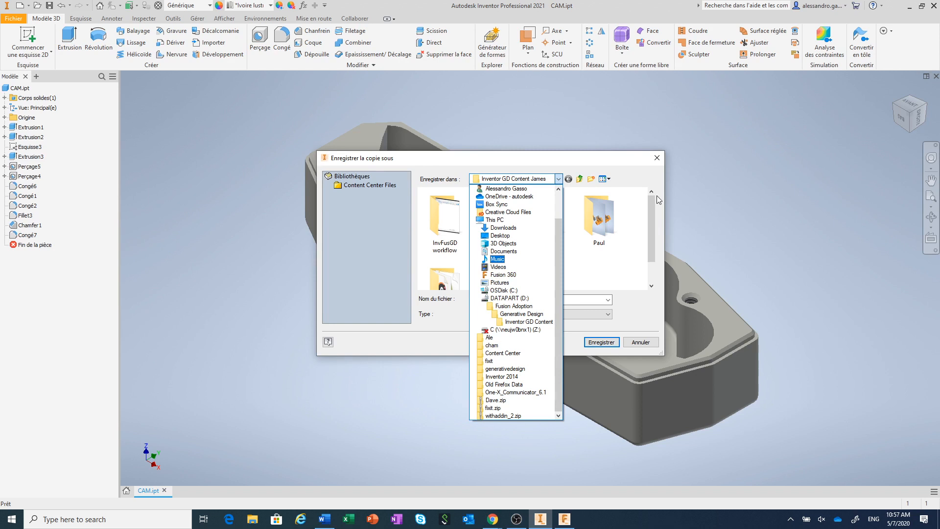
click(641, 343)
click(641, 342)
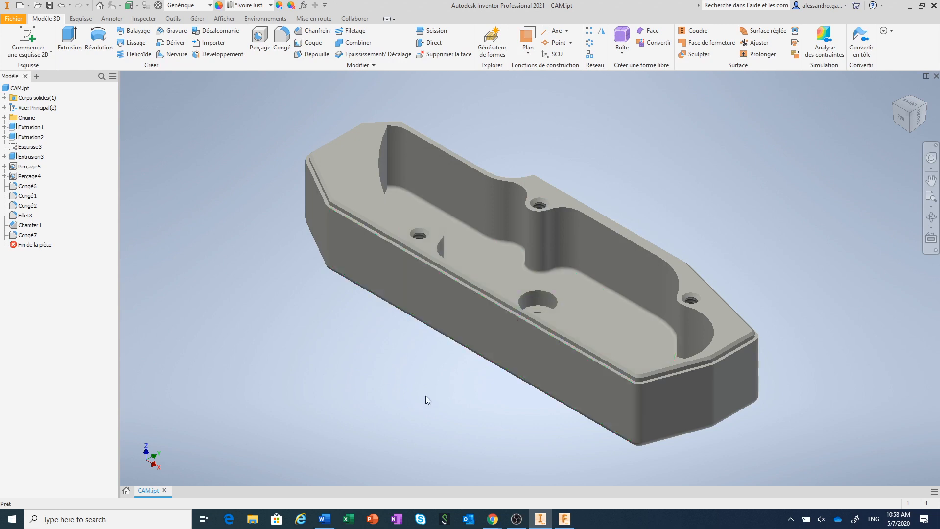
- Switch to Fusion 360, view the Direct Modeling folder in Fusion Team on the web, and check the Desktop Connector install option
click(565, 520)
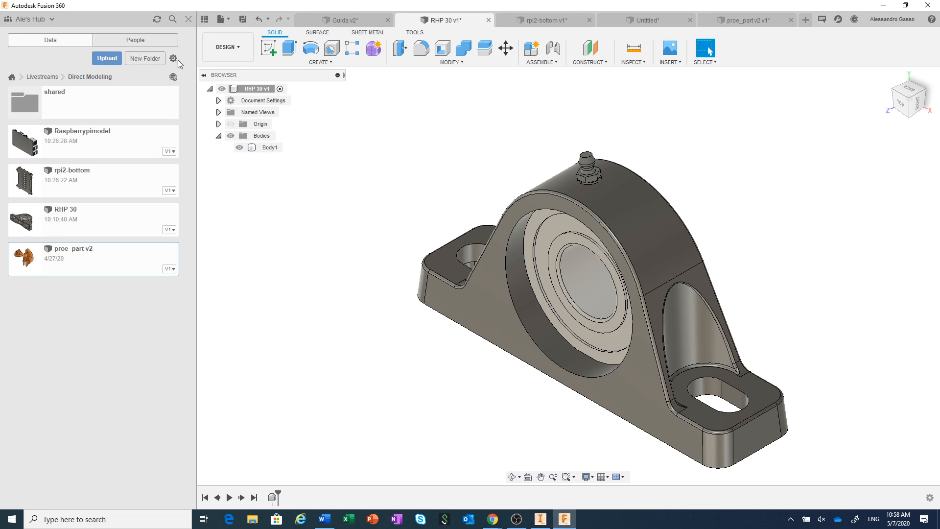
click(174, 77)
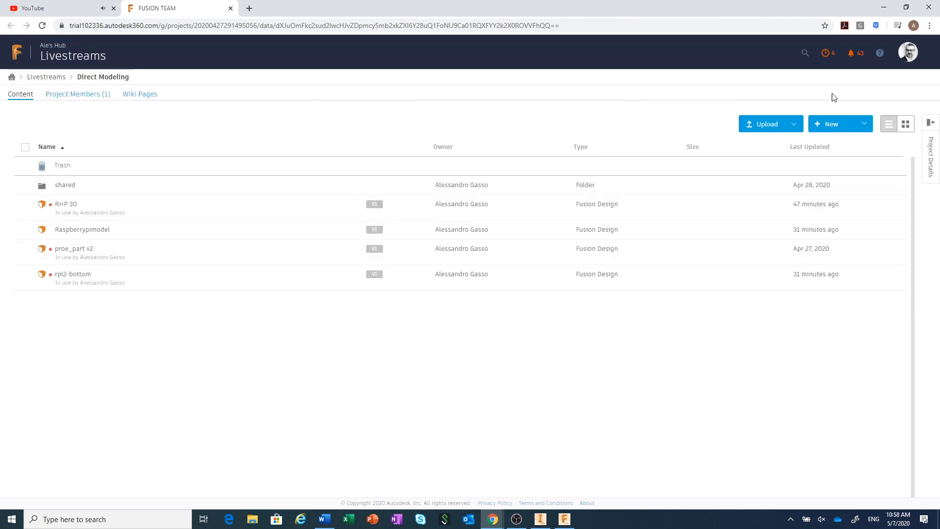
click(908, 54)
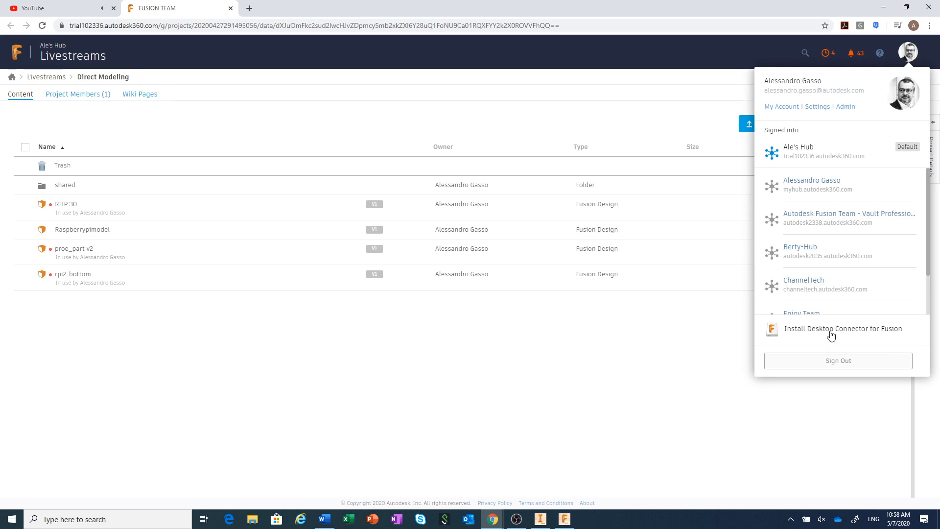
click(705, 346)
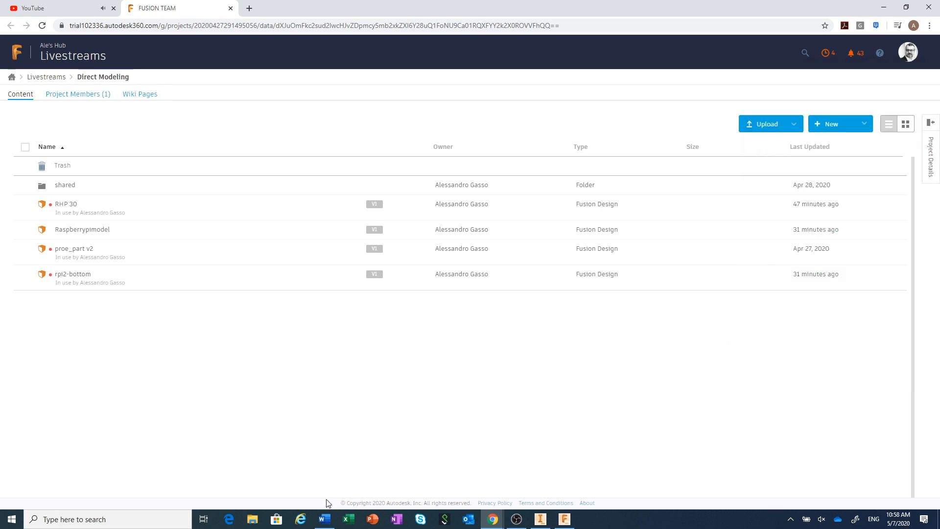
- Look for the Fusion 360 location among the drives and folders in File Explorer
click(252, 520)
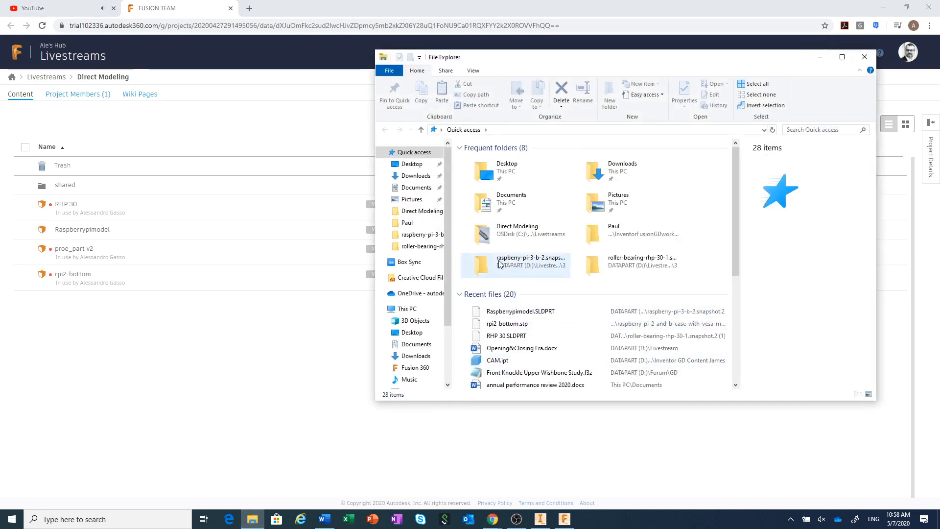
scroll(443, 294, down, 2)
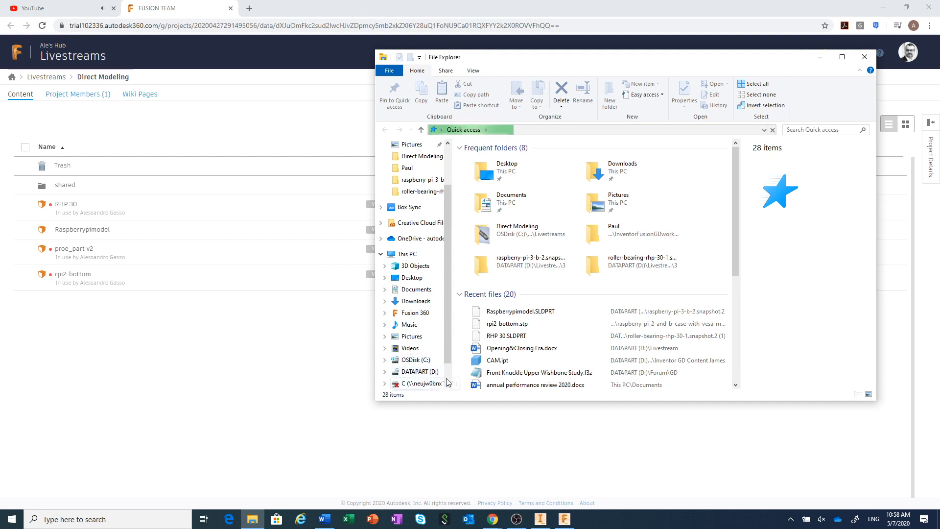
click(820, 58)
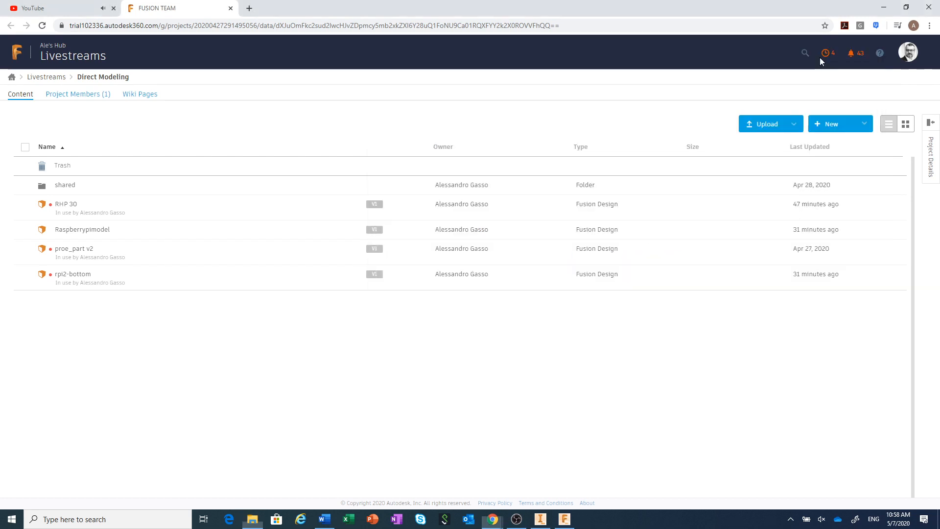
- Switch to Inventor and start saving a copy of CAM.ipt in the Fusion 360 hub's Livestreams > Direct Modeling folder
click(543, 521)
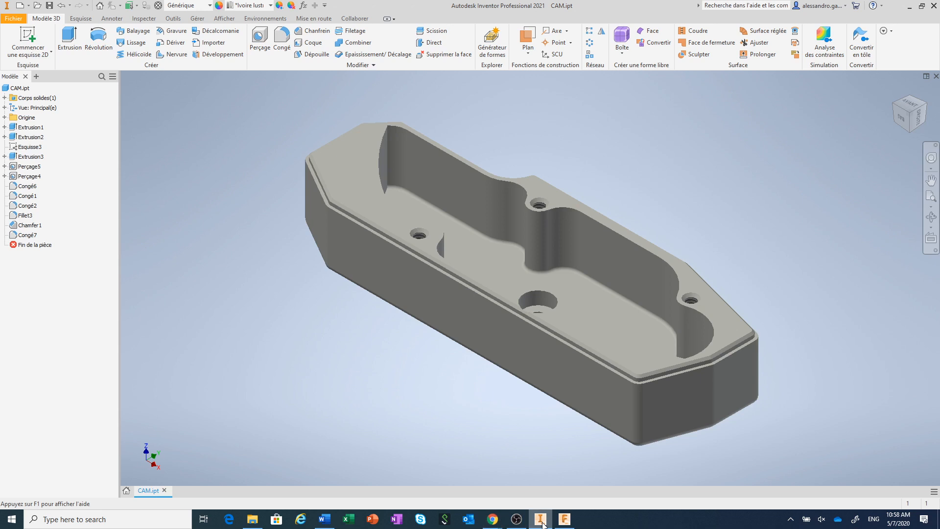
click(13, 19)
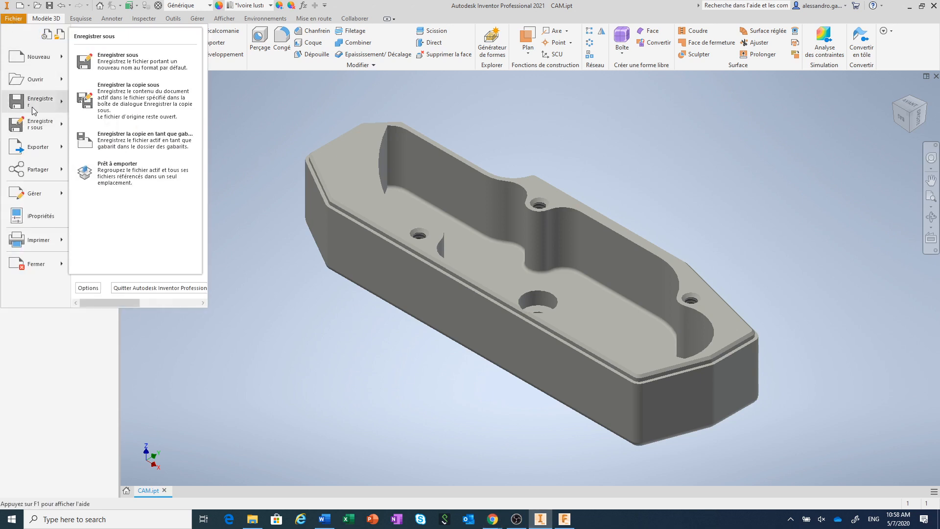
mouse_move(42, 135)
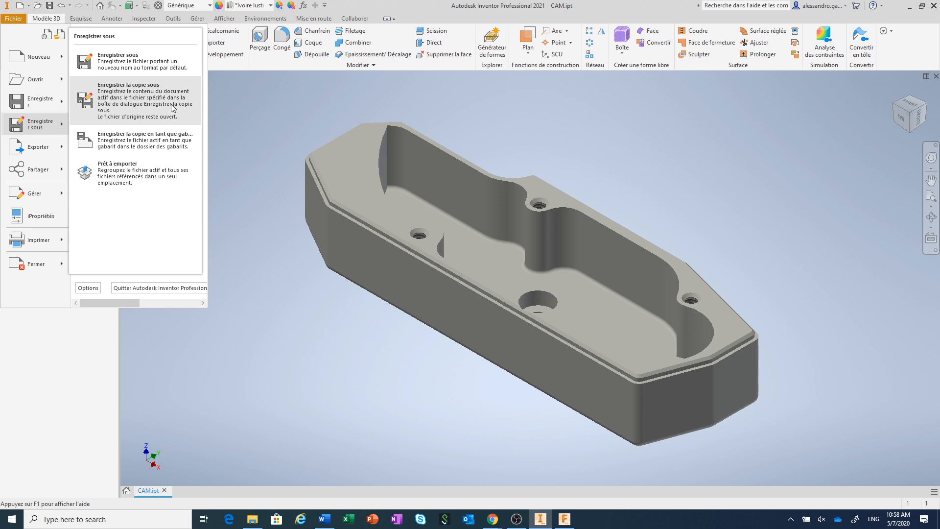
click(173, 108)
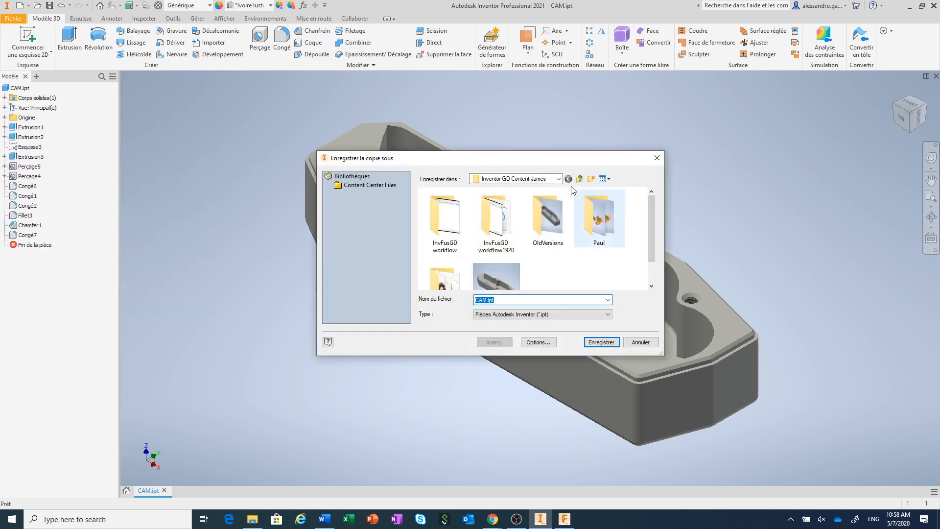
click(559, 179)
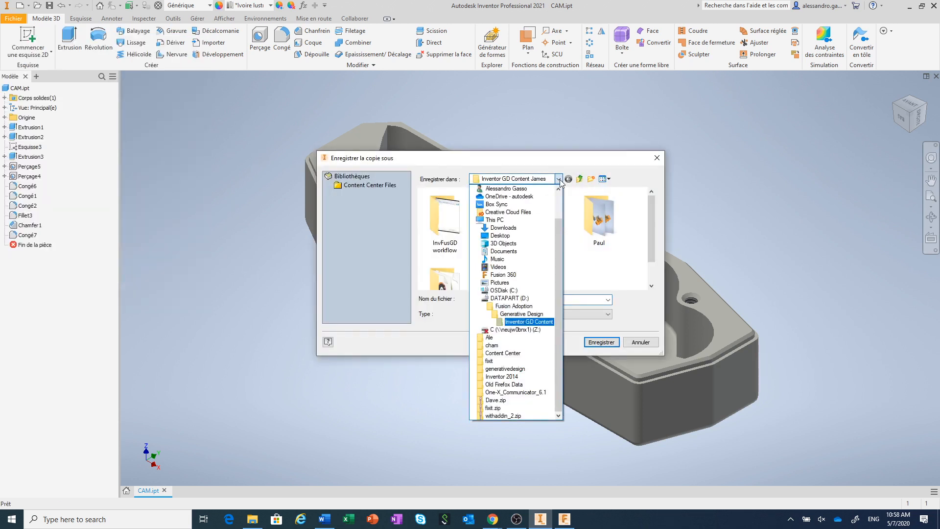
click(503, 275)
click(446, 208)
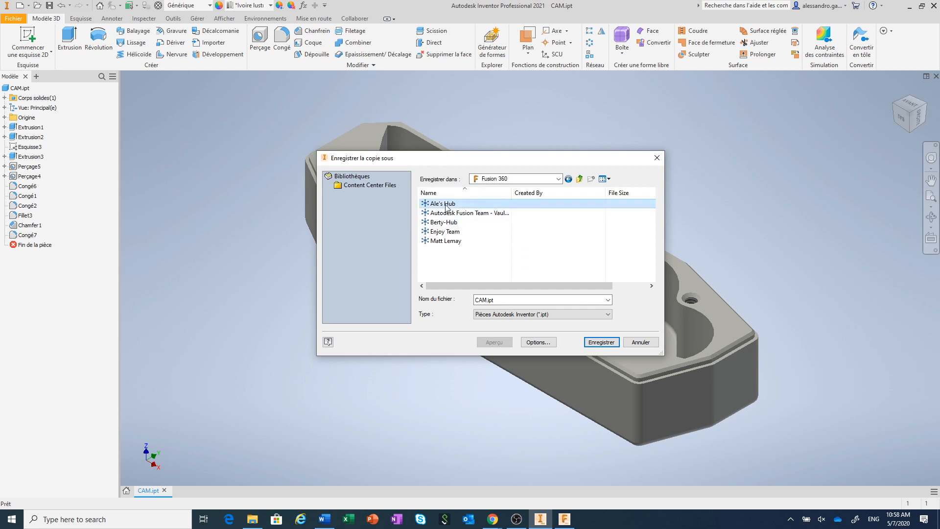
double_click(447, 204)
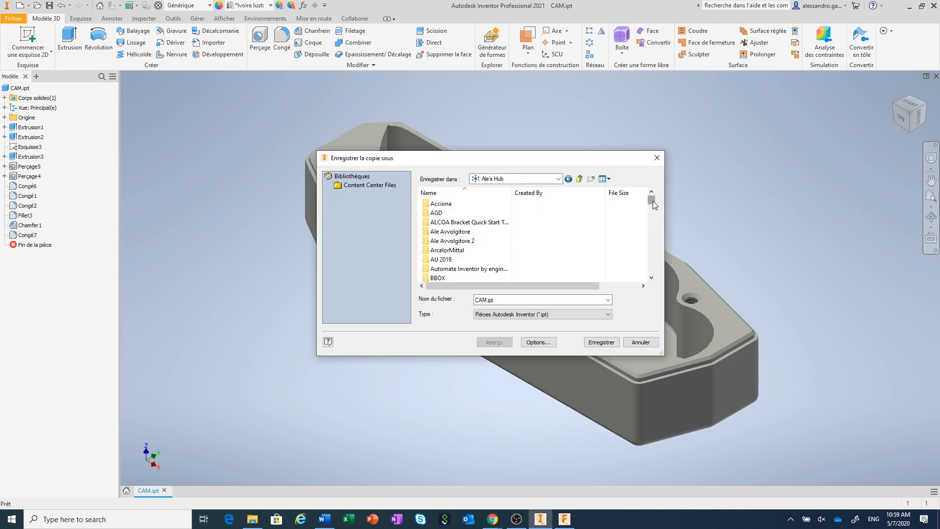
drag(652, 200, 648, 243)
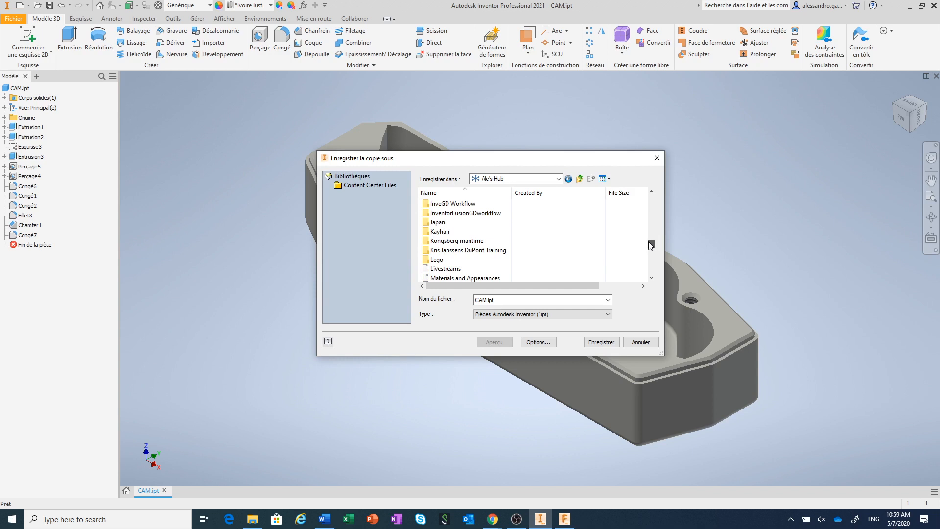
double_click(486, 269)
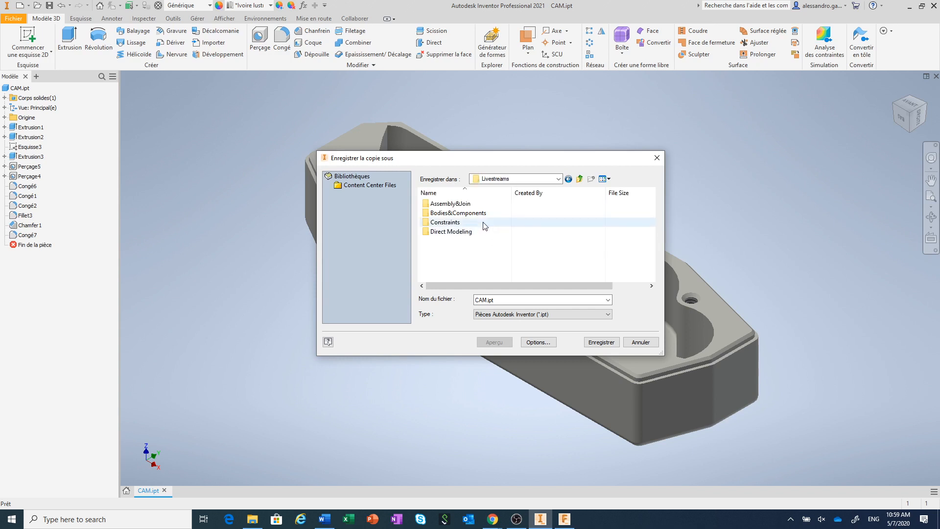
double_click(456, 232)
- Name the copy AnyCAD.ipt and save it as an Inventor part
click(480, 298)
click(486, 300)
drag(486, 300, 471, 300)
text(Anu)
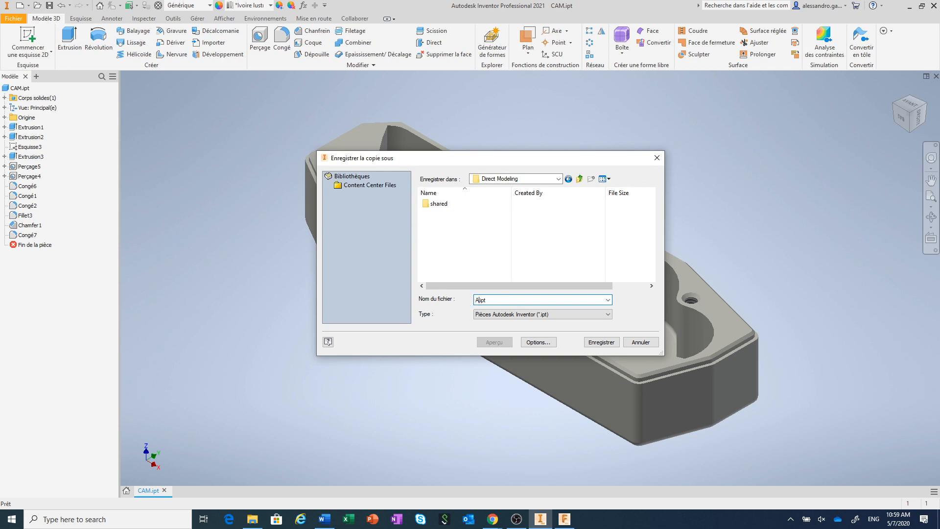
key(BackSpace)
text(yCAD)
click(602, 345)
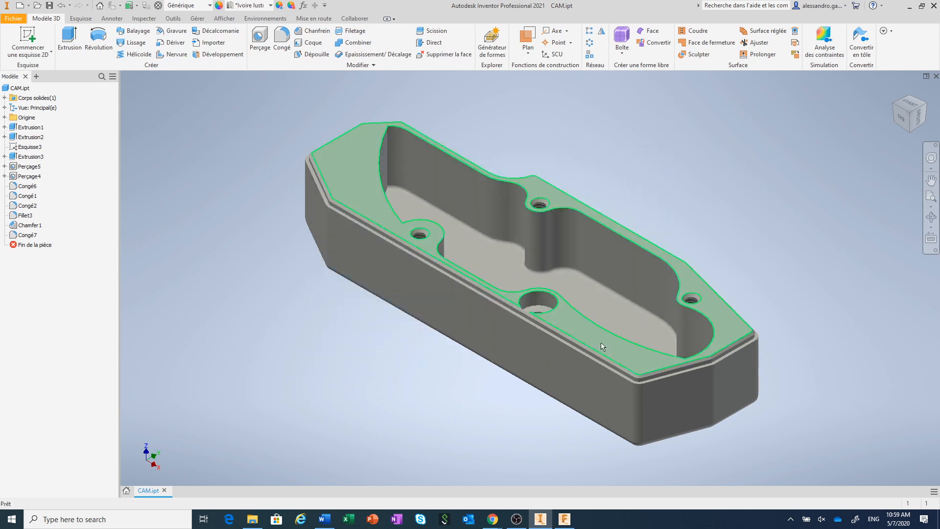
- Switch to Fusion 360, refresh the Direct Modeling folder's data, and open AnyCAD.ipt
click(565, 519)
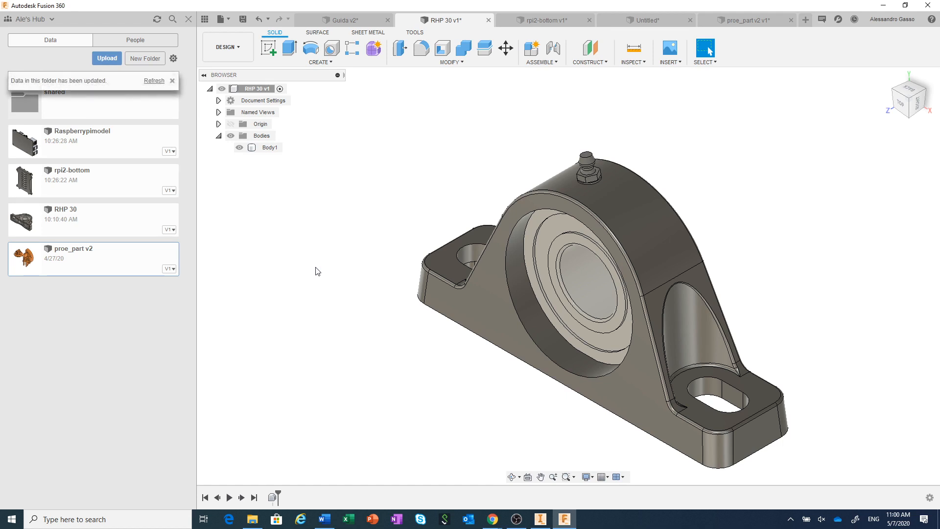
click(154, 80)
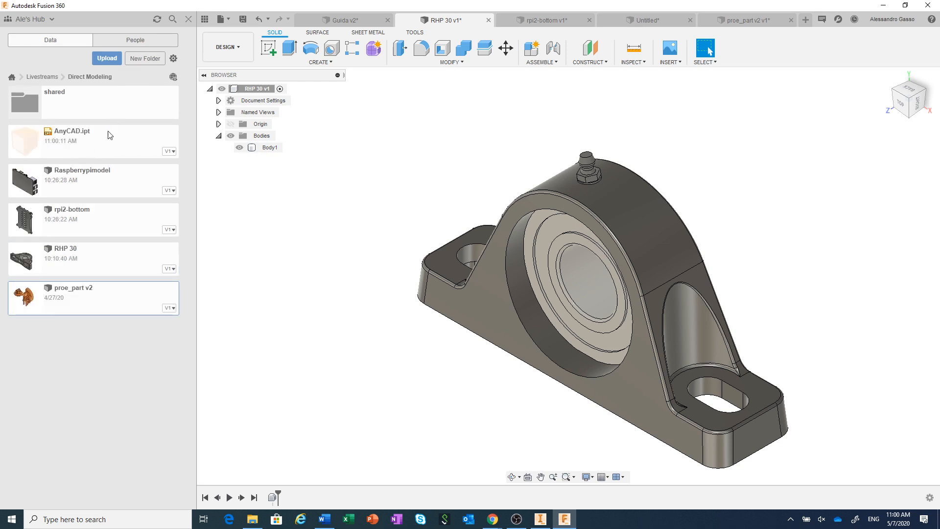
click(93, 140)
right_click(95, 141)
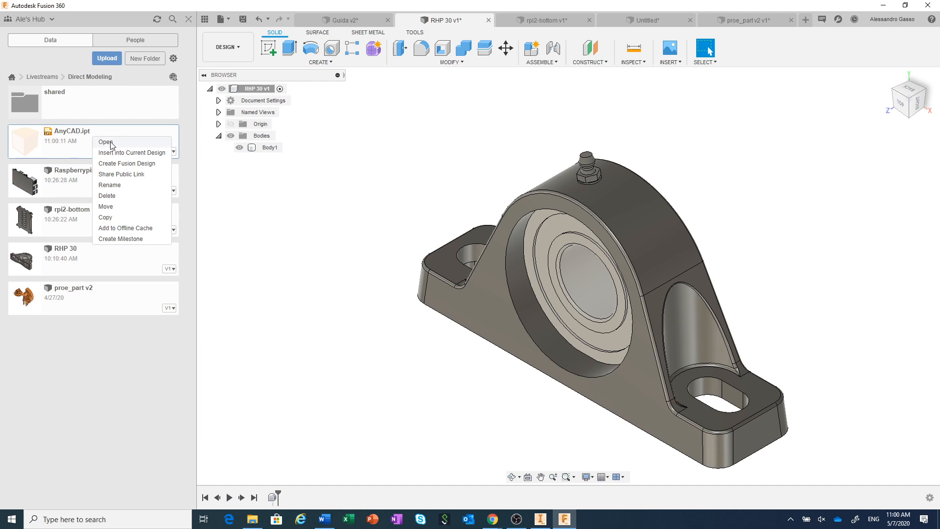
click(106, 142)
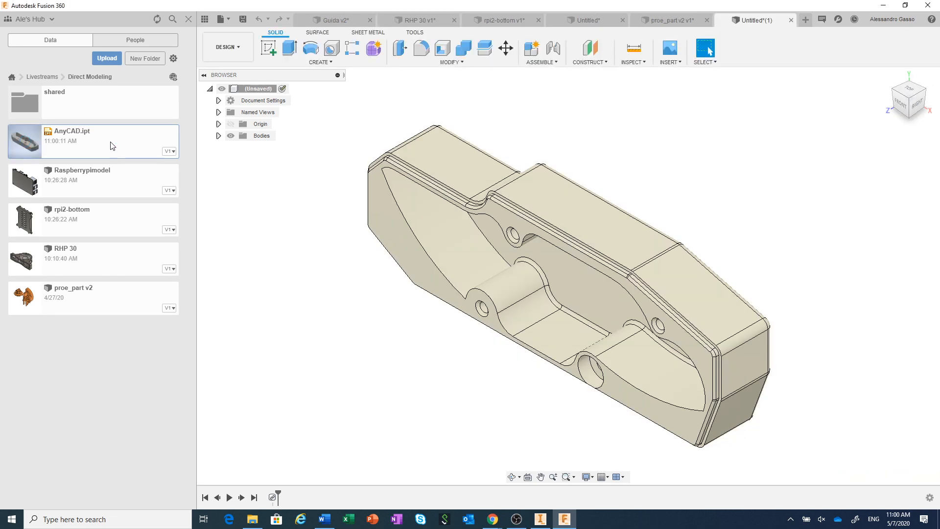
- Examine the opened part's pocket side and check which workspaces, such as Manufacture, are available for it
click(511, 477)
drag(542, 374, 634, 197)
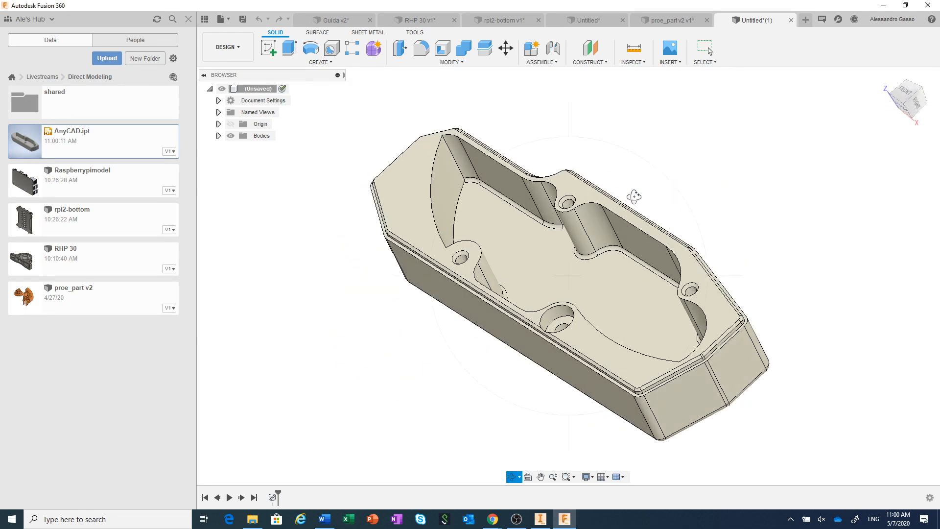
right_click(634, 197)
click(665, 196)
click(225, 49)
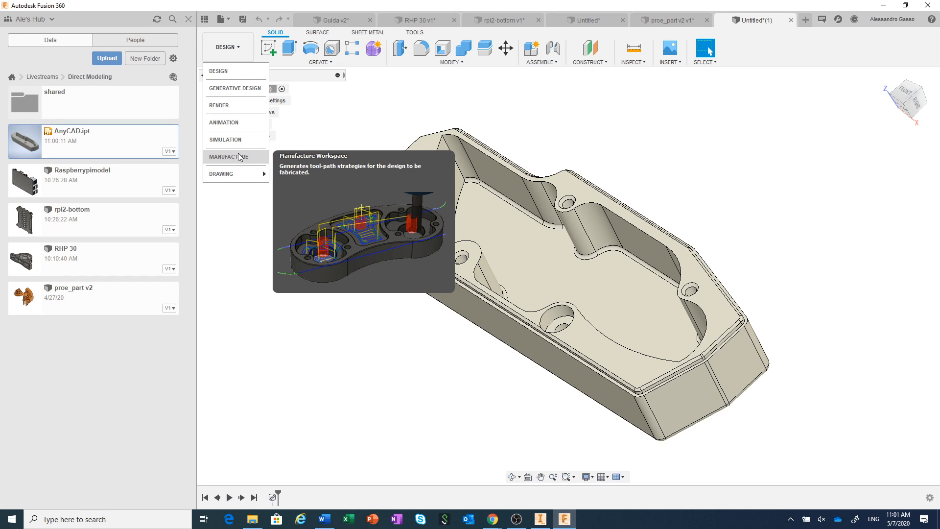
click(355, 142)
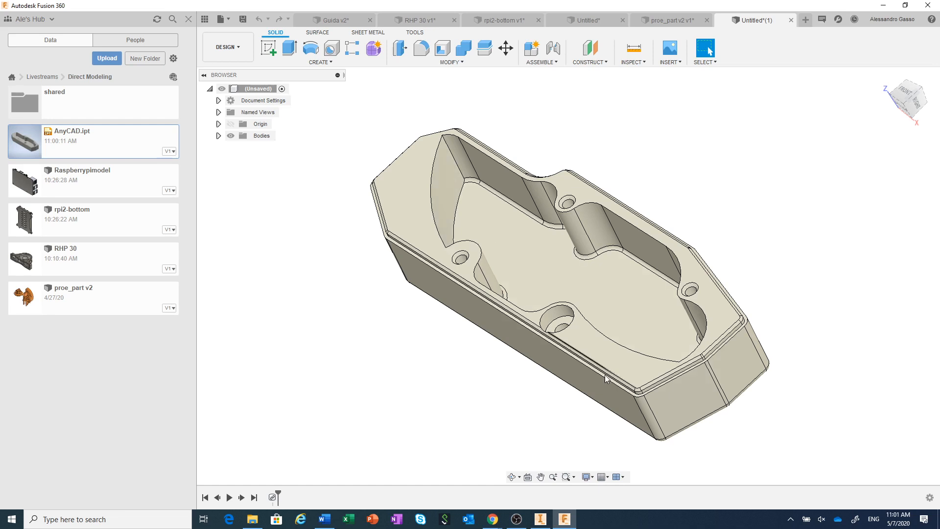
- Switch to Inventor, start opening a file from the Fusion 360 location, and enter the hub that holds the Livestreams project
mouse_move(540, 523)
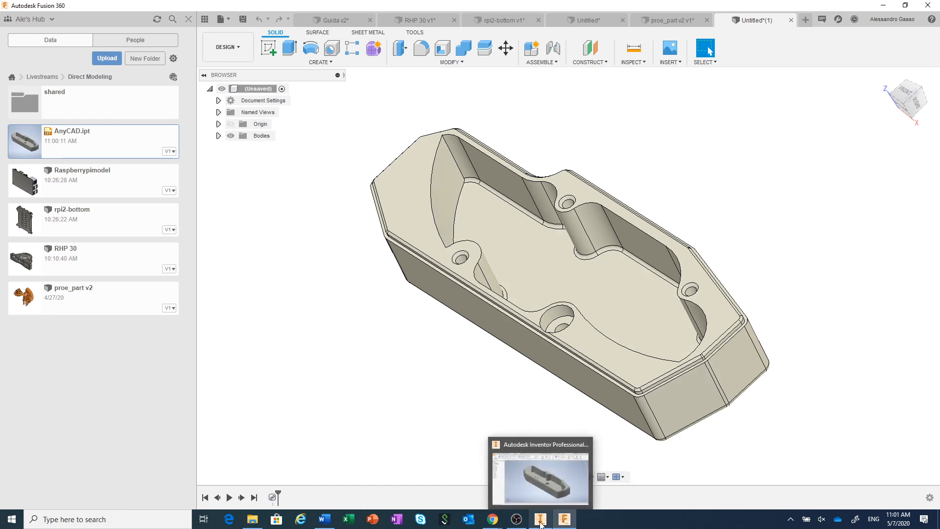
click(553, 449)
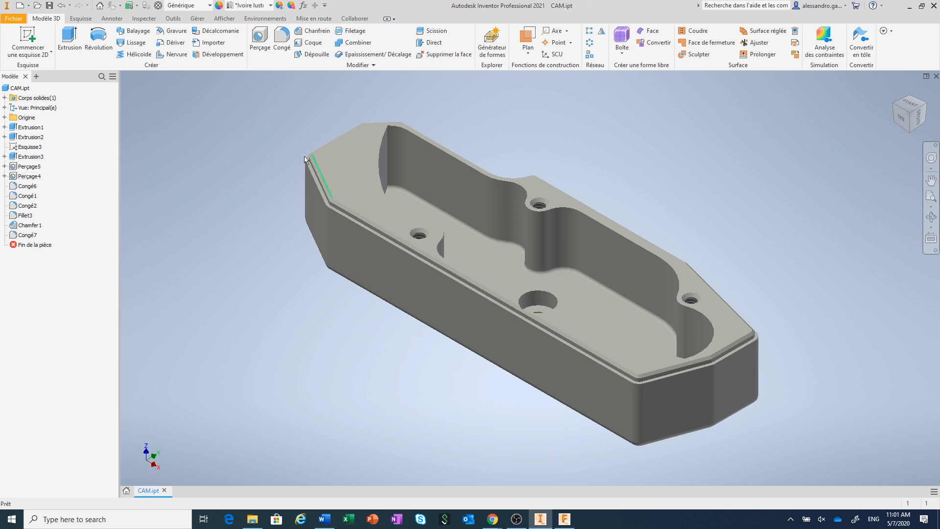
click(38, 6)
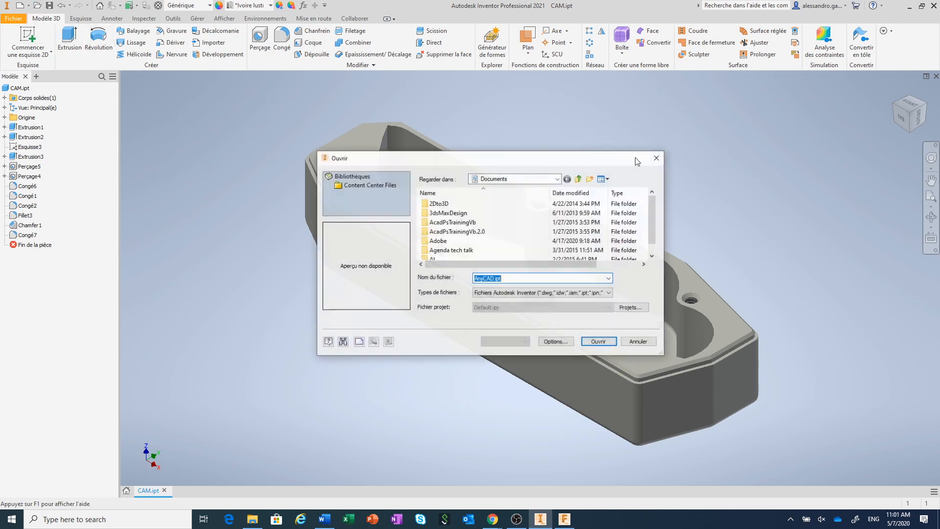
click(558, 179)
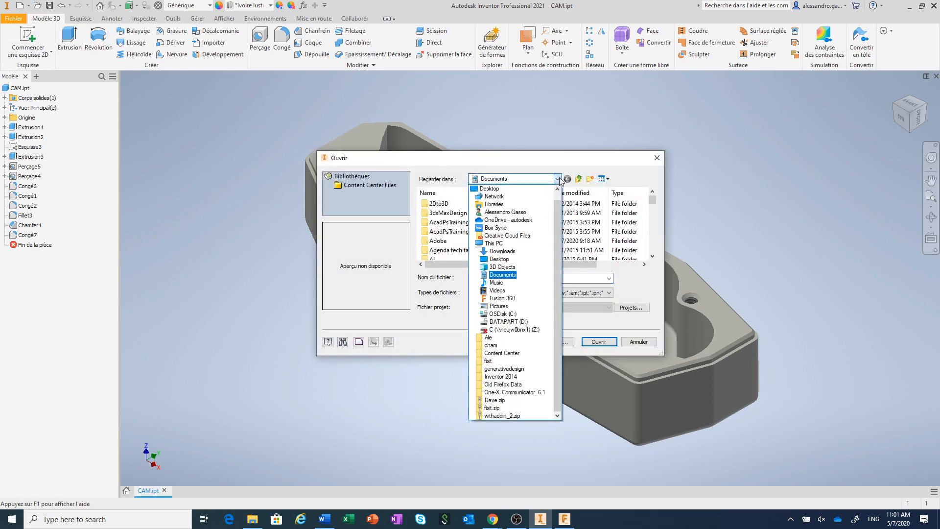
click(532, 299)
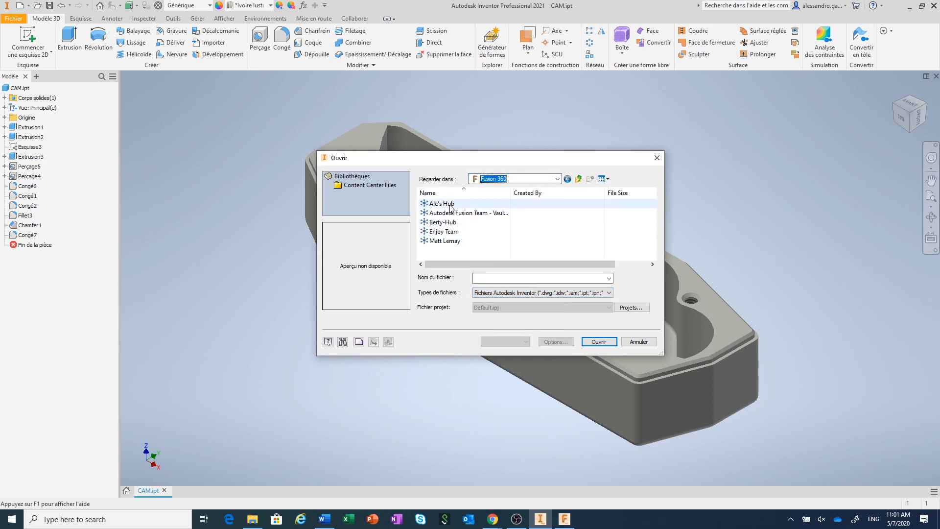
double_click(451, 203)
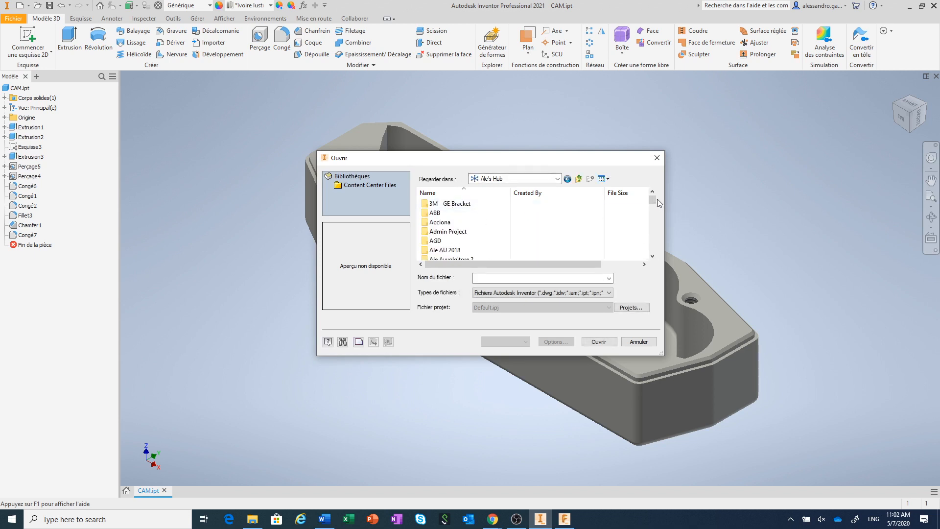
- Open AnyCAD.ipt from the hub's Livestreams > Direct Modeling folder
drag(653, 200, 655, 214)
mouse_move(654, 218)
mouse_down()
mouse_move(649, 248)
mouse_move(653, 225)
mouse_move(654, 235)
mouse_up()
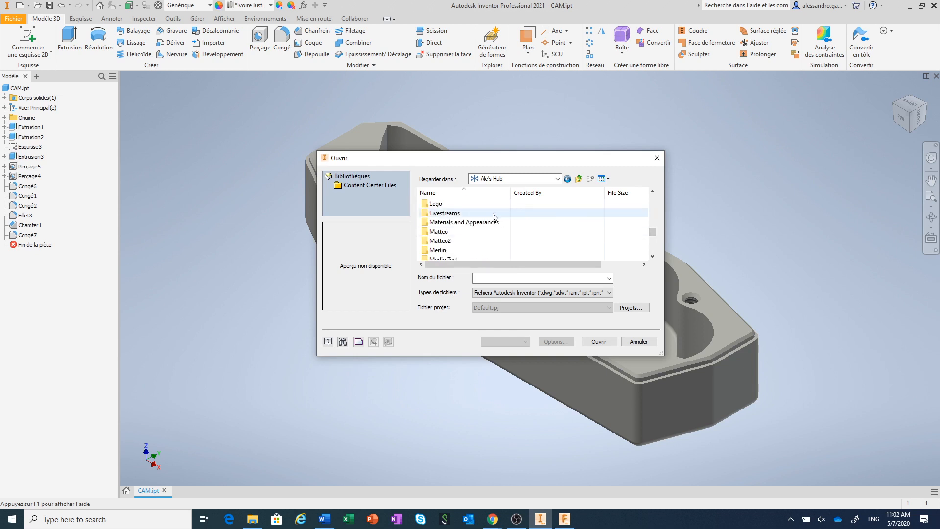
double_click(493, 213)
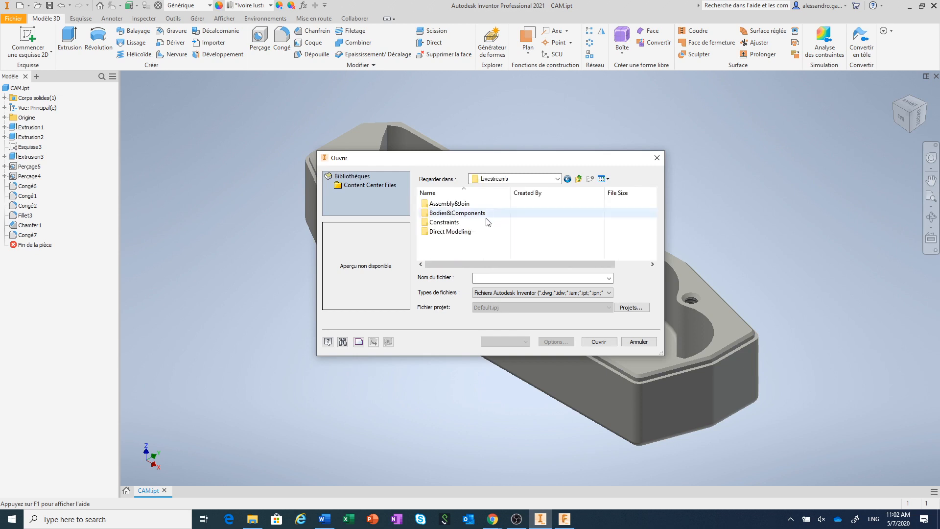
double_click(467, 234)
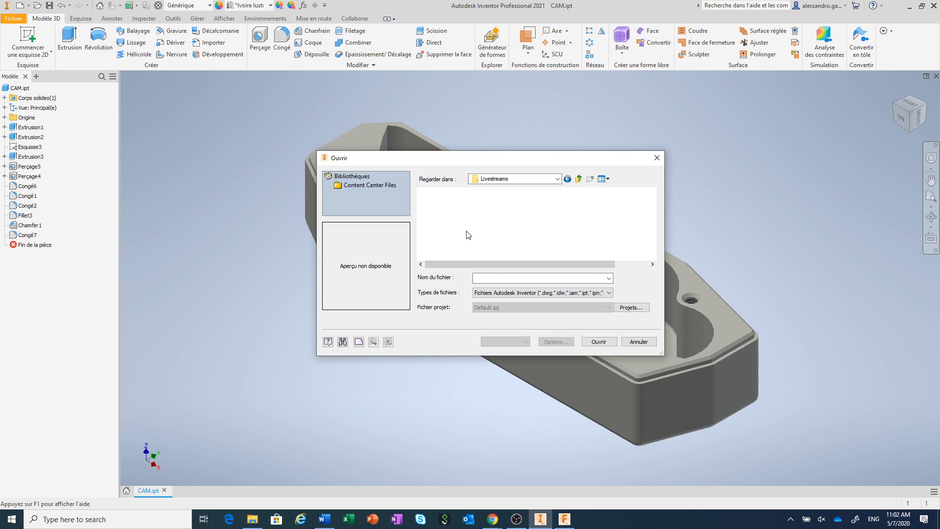
click(446, 214)
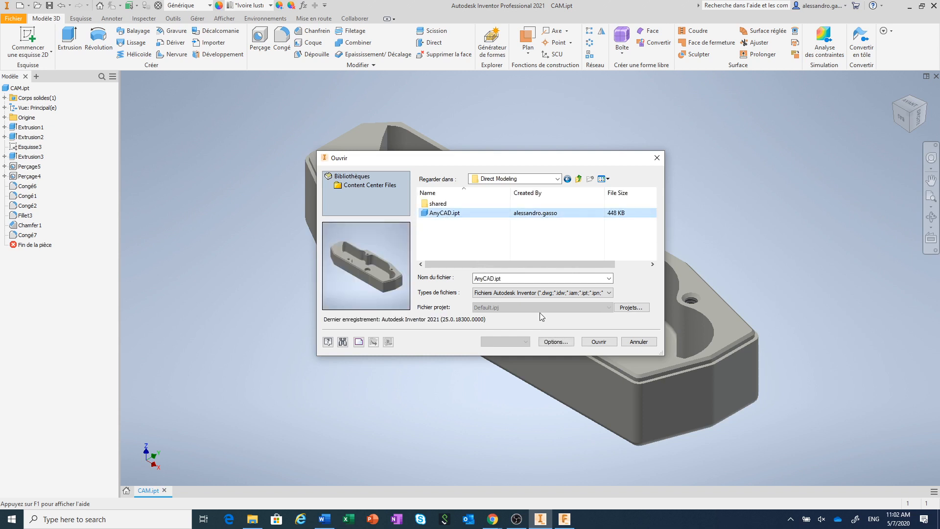
click(598, 342)
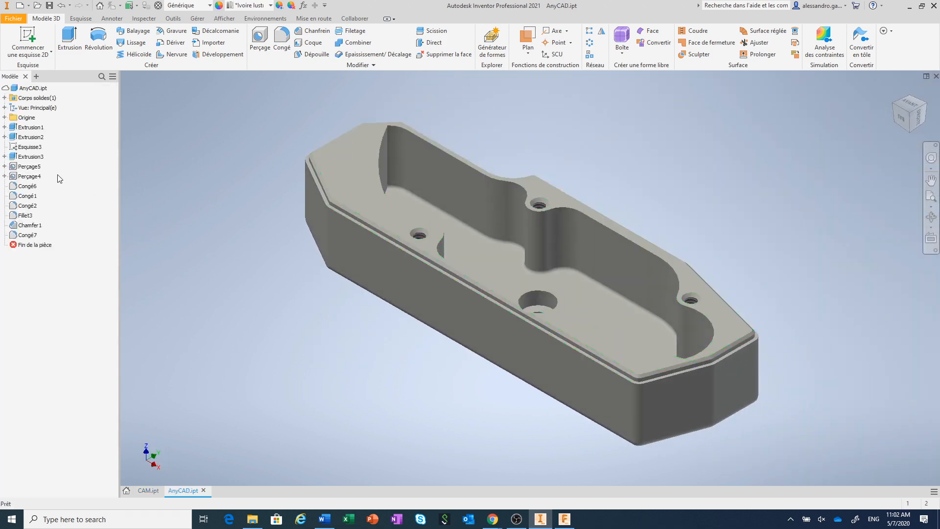
- Edit the Congé6 fillet, setting its radius to about 0.088 in, and save AnyCAD.ipt
click(30, 186)
right_click(34, 188)
click(56, 225)
mouse_move(348, 224)
mouse_down()
mouse_move(360, 224)
mouse_move(346, 222)
mouse_up()
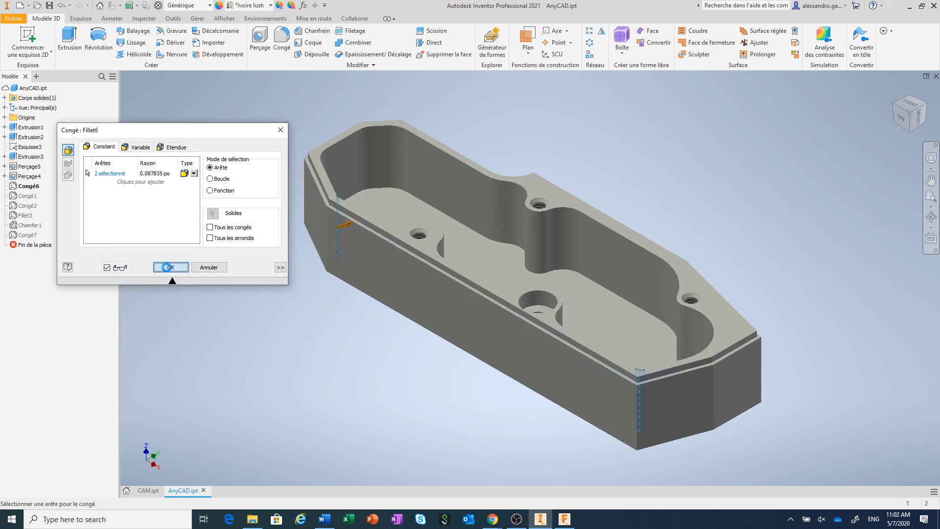
click(169, 267)
click(50, 6)
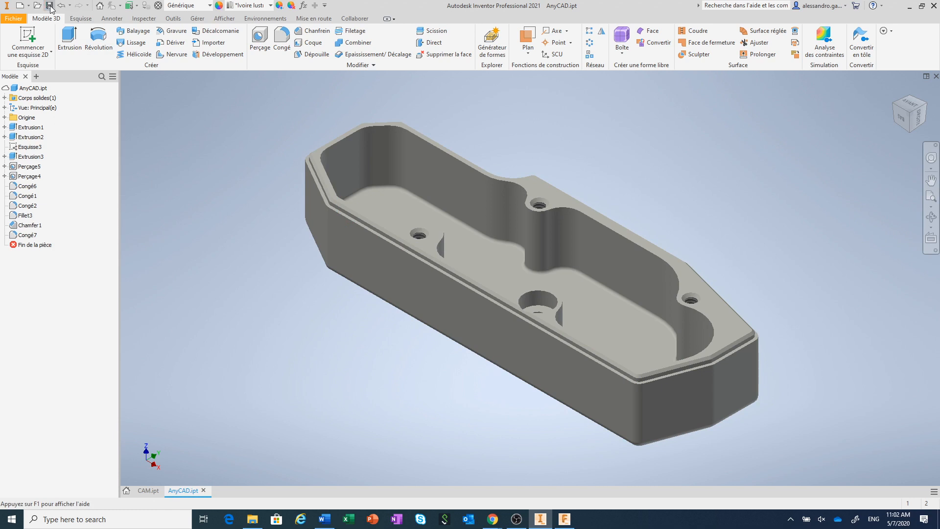
- Switch to Fusion 360, refresh the Direct Modeling folder, and update the open design to the latest version of AnyCAD.ipt
click(564, 523)
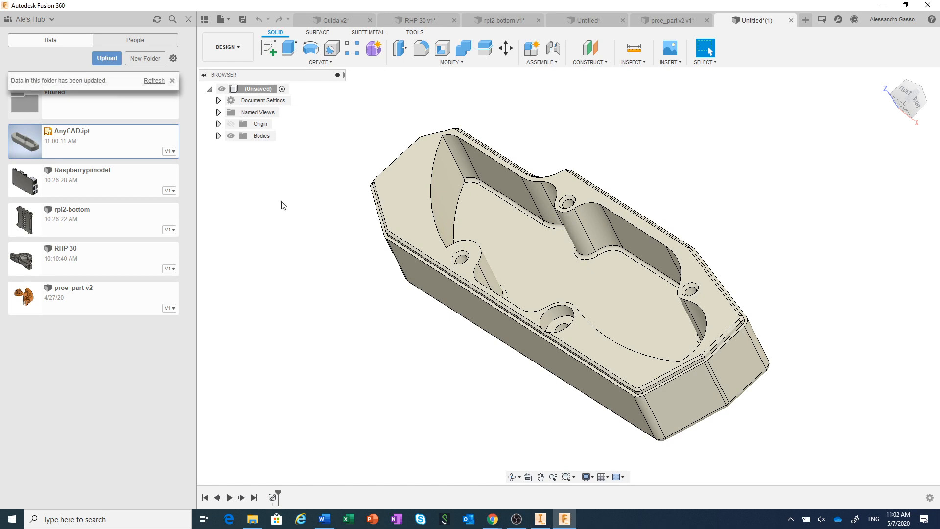
click(154, 81)
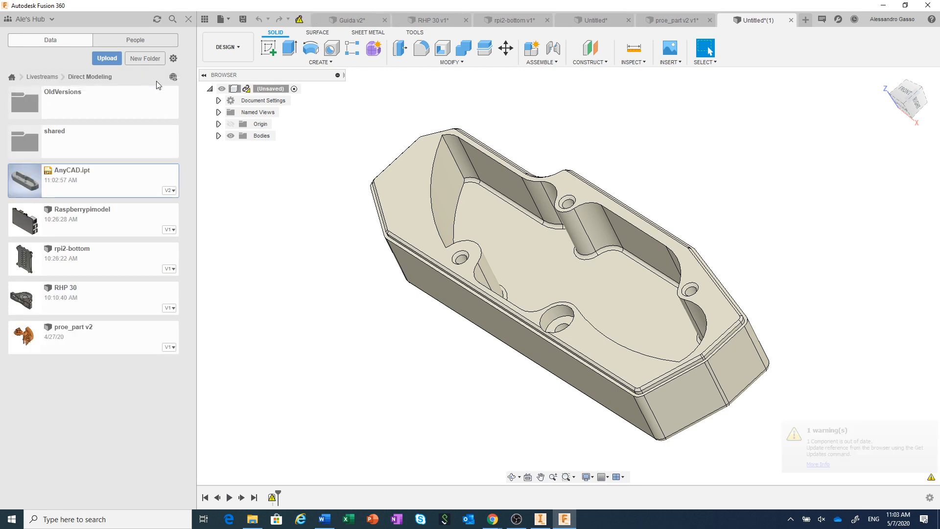
click(300, 22)
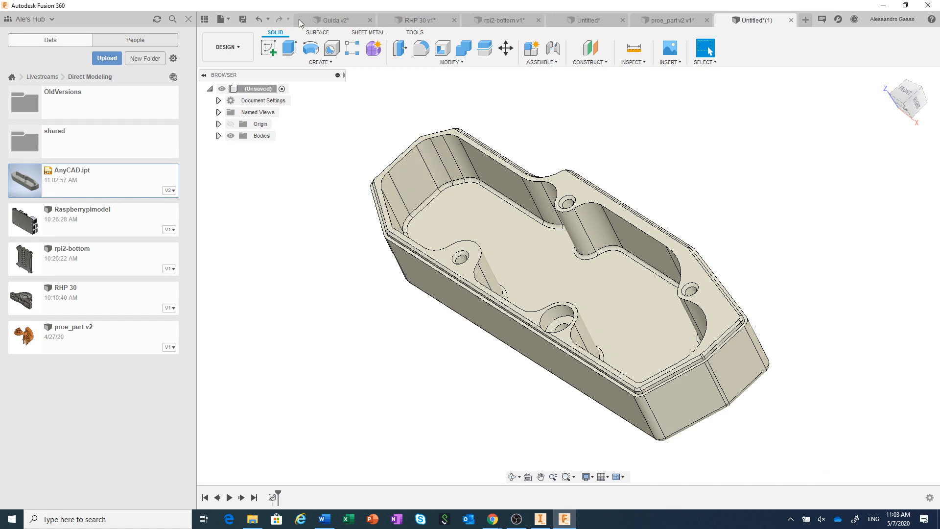
scroll(377, 211, up, 2)
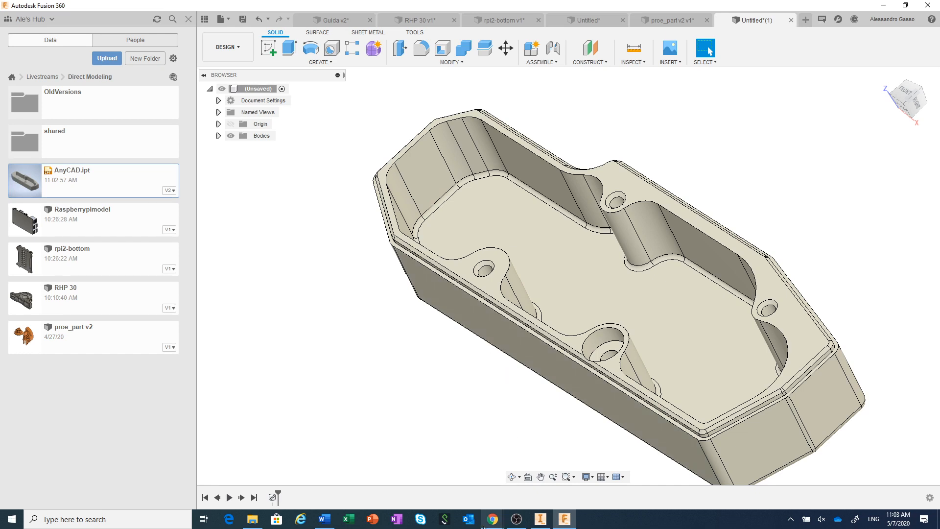
- Switch to the Fusion Team page in Chrome and open Raspberrypimodel in the online viewer
mouse_move(494, 520)
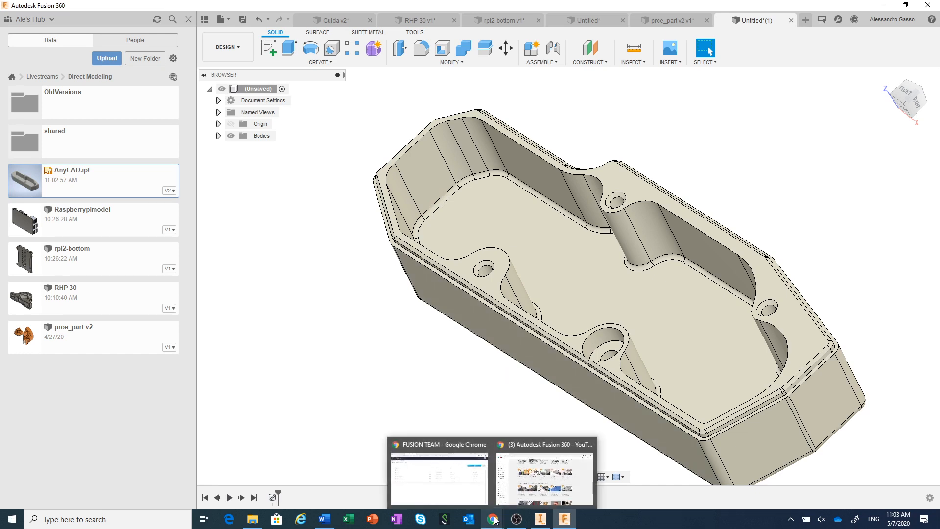
click(431, 444)
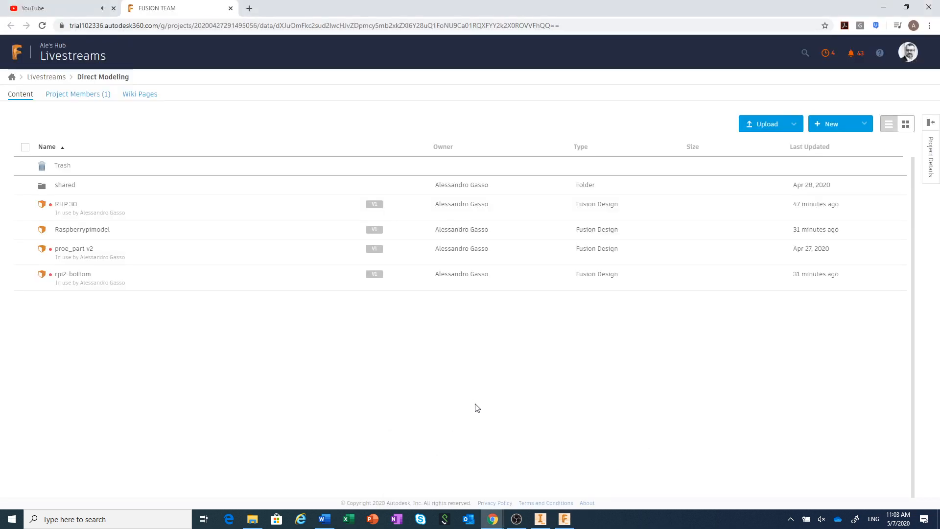
click(97, 231)
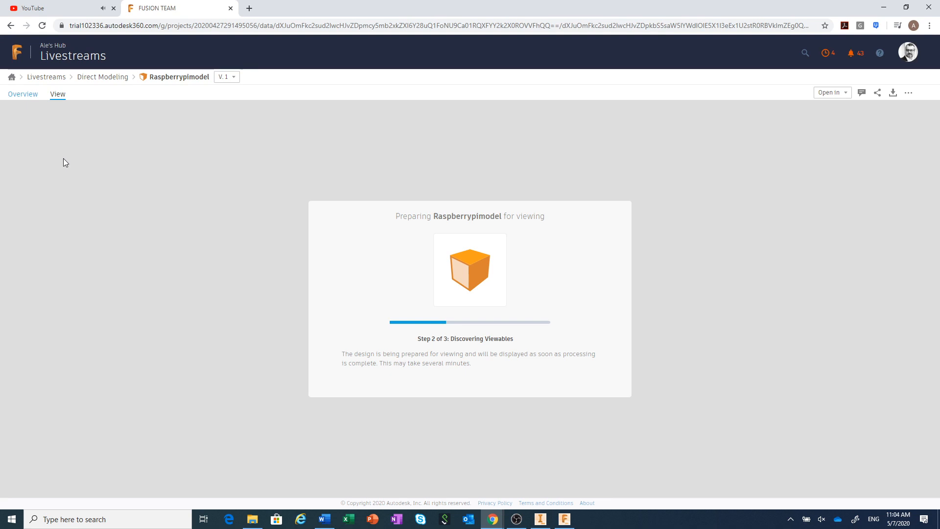
- Switch to Fusion 360 and check which sharing options the unsaved AnyCAD design offers
click(564, 520)
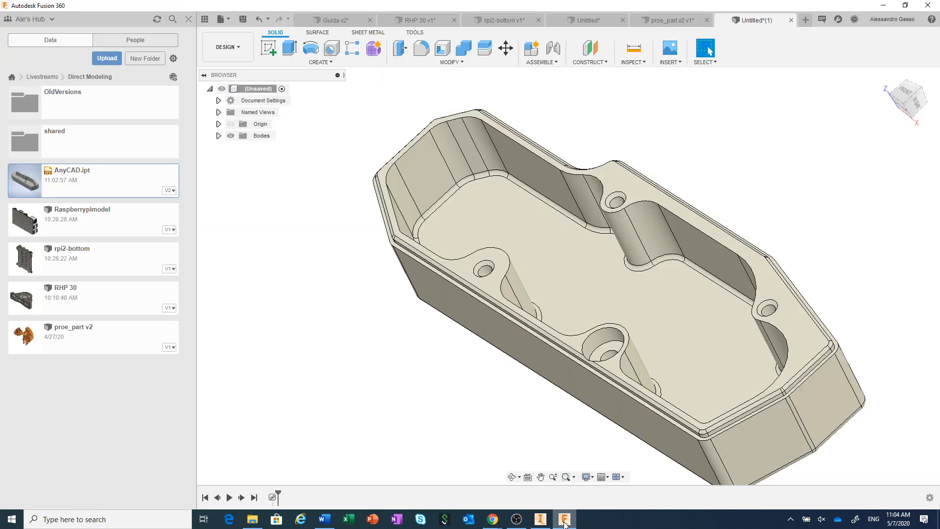
click(231, 20)
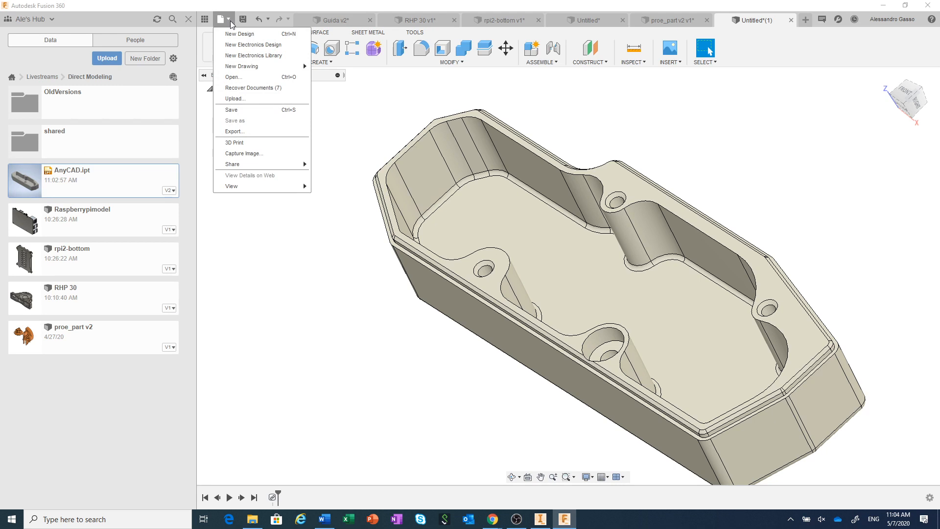
mouse_move(248, 163)
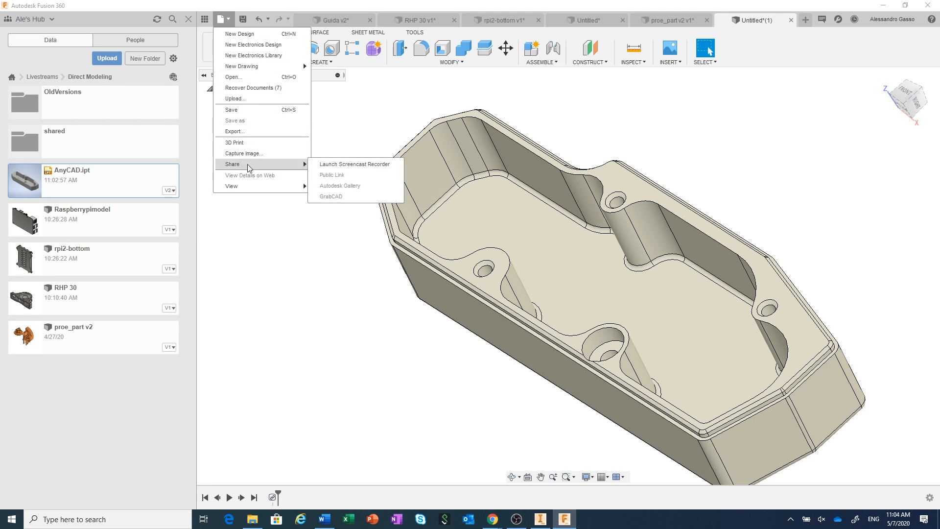
click(382, 136)
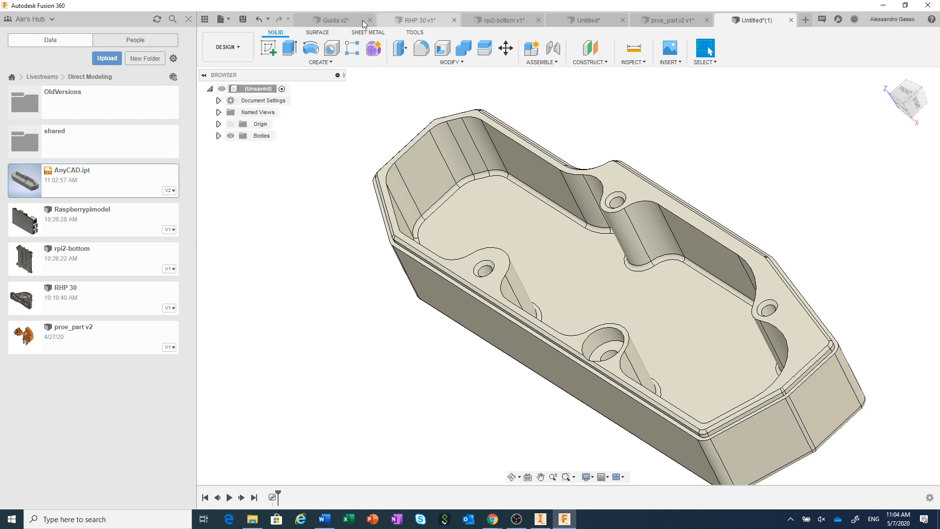
- Examine the Share Public Link settings of the Guida v2 design and close them
click(502, 21)
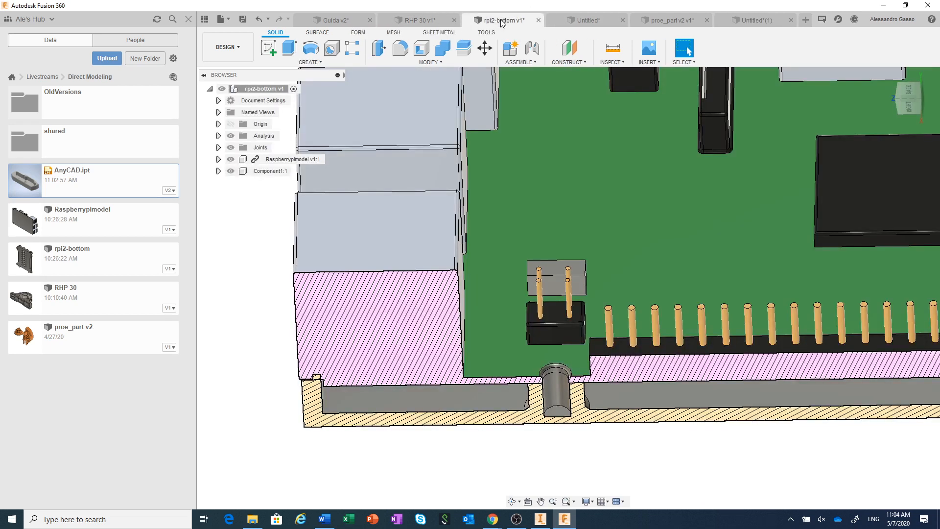
click(339, 21)
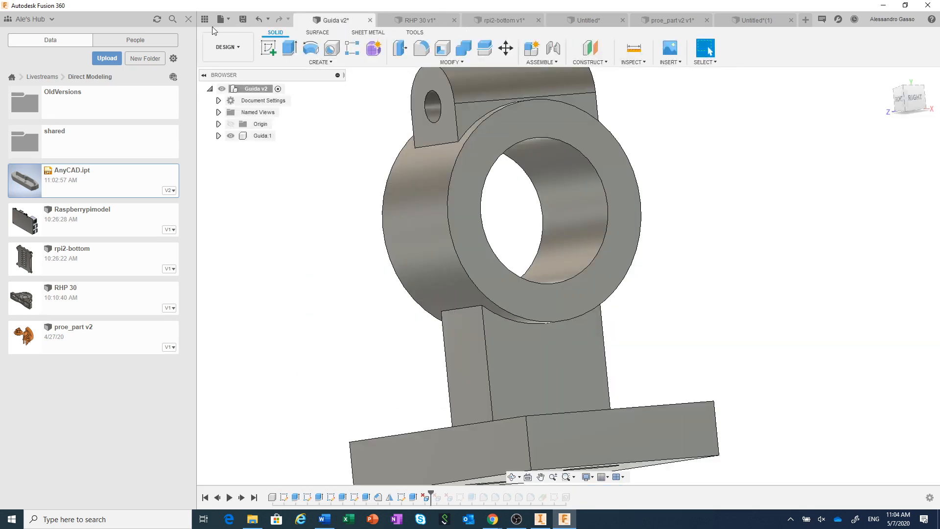
click(231, 20)
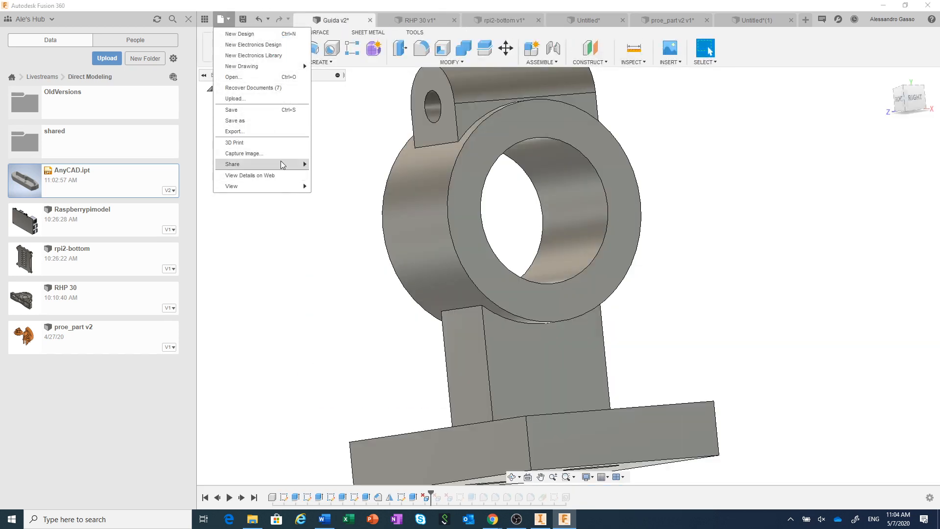
mouse_move(284, 165)
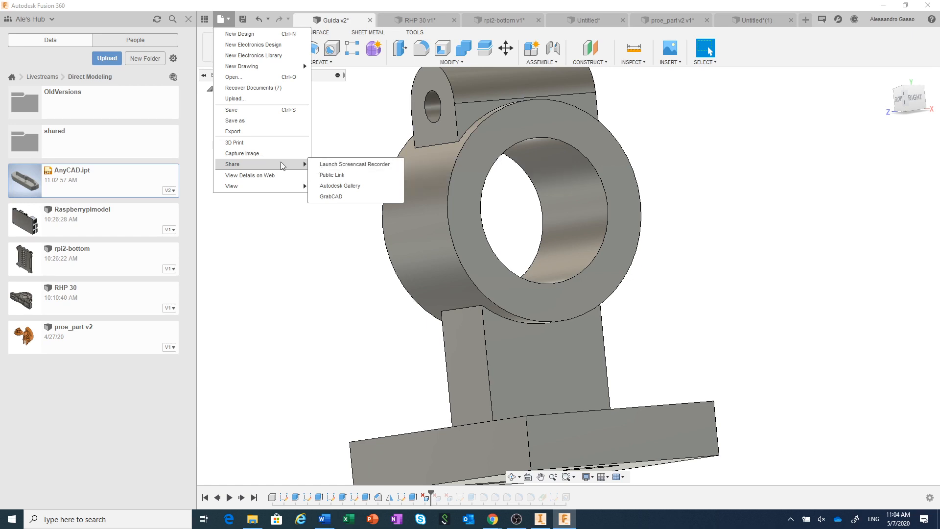
click(342, 176)
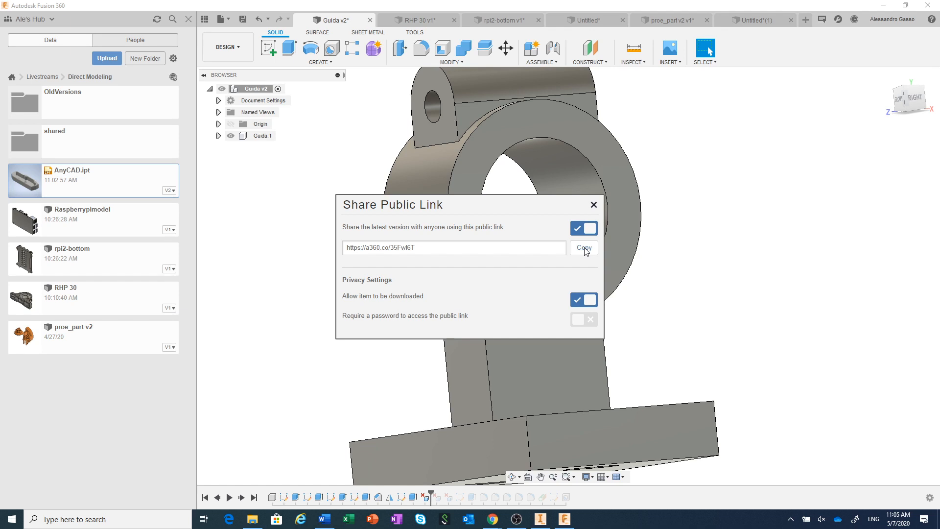
click(593, 204)
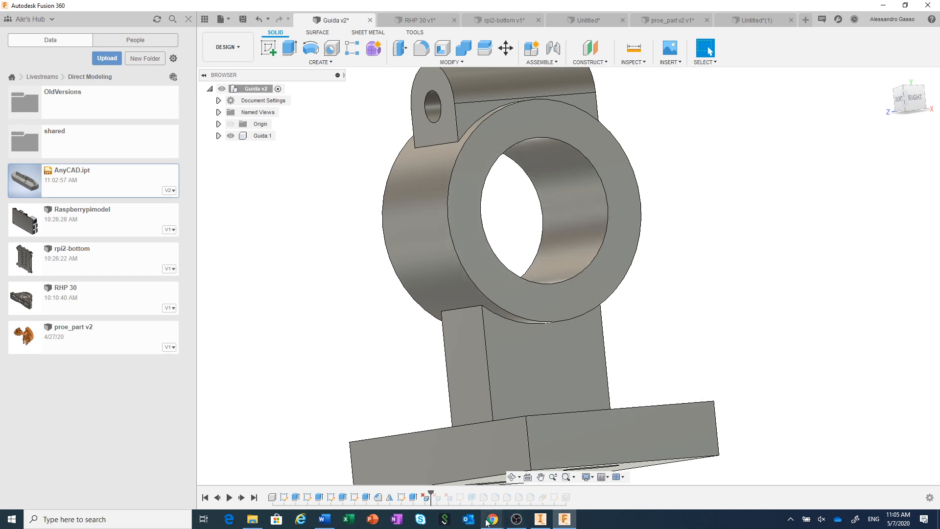
- Switch to the Fusion Team page in Chrome and check the export formats offered for Raspberrypimodel
mouse_move(496, 522)
click(465, 456)
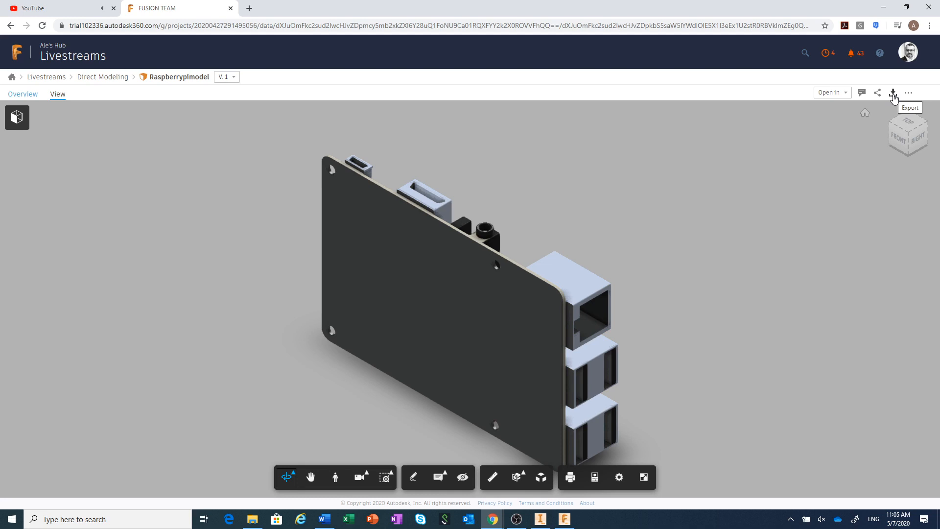
click(893, 94)
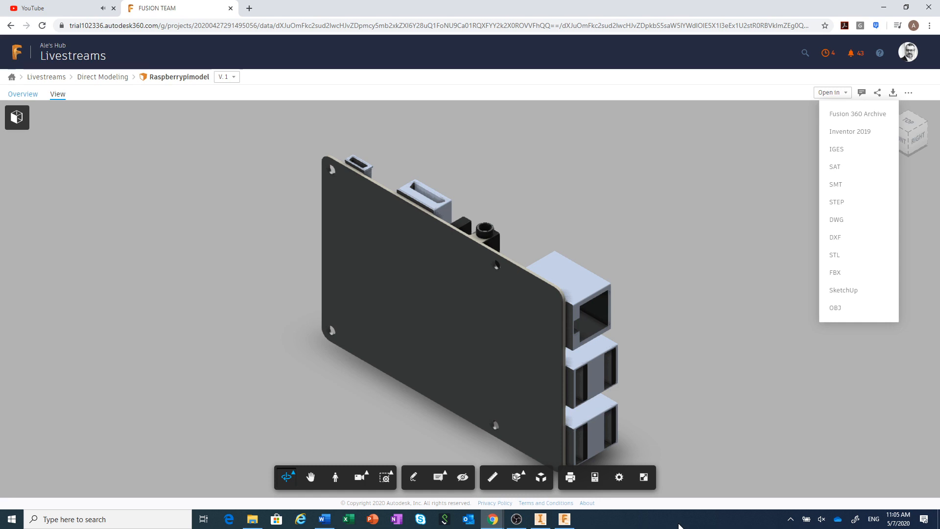
click(679, 523)
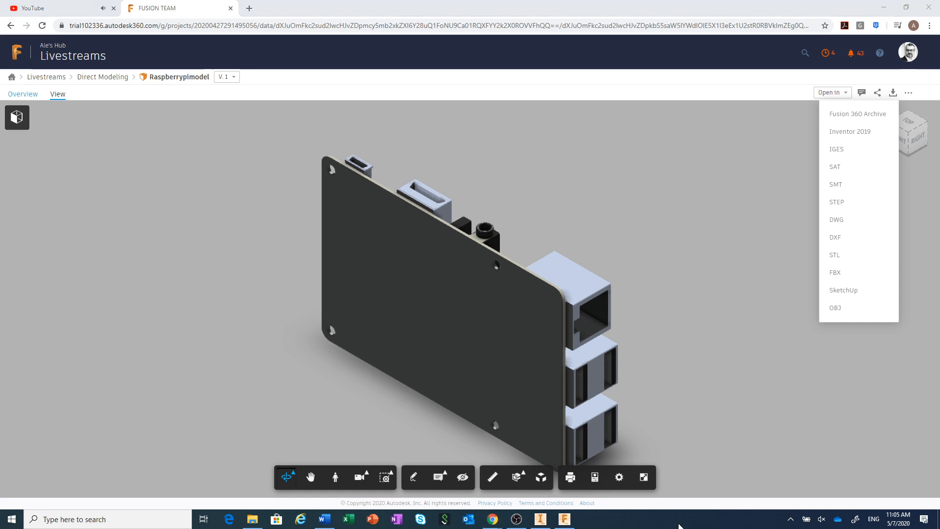